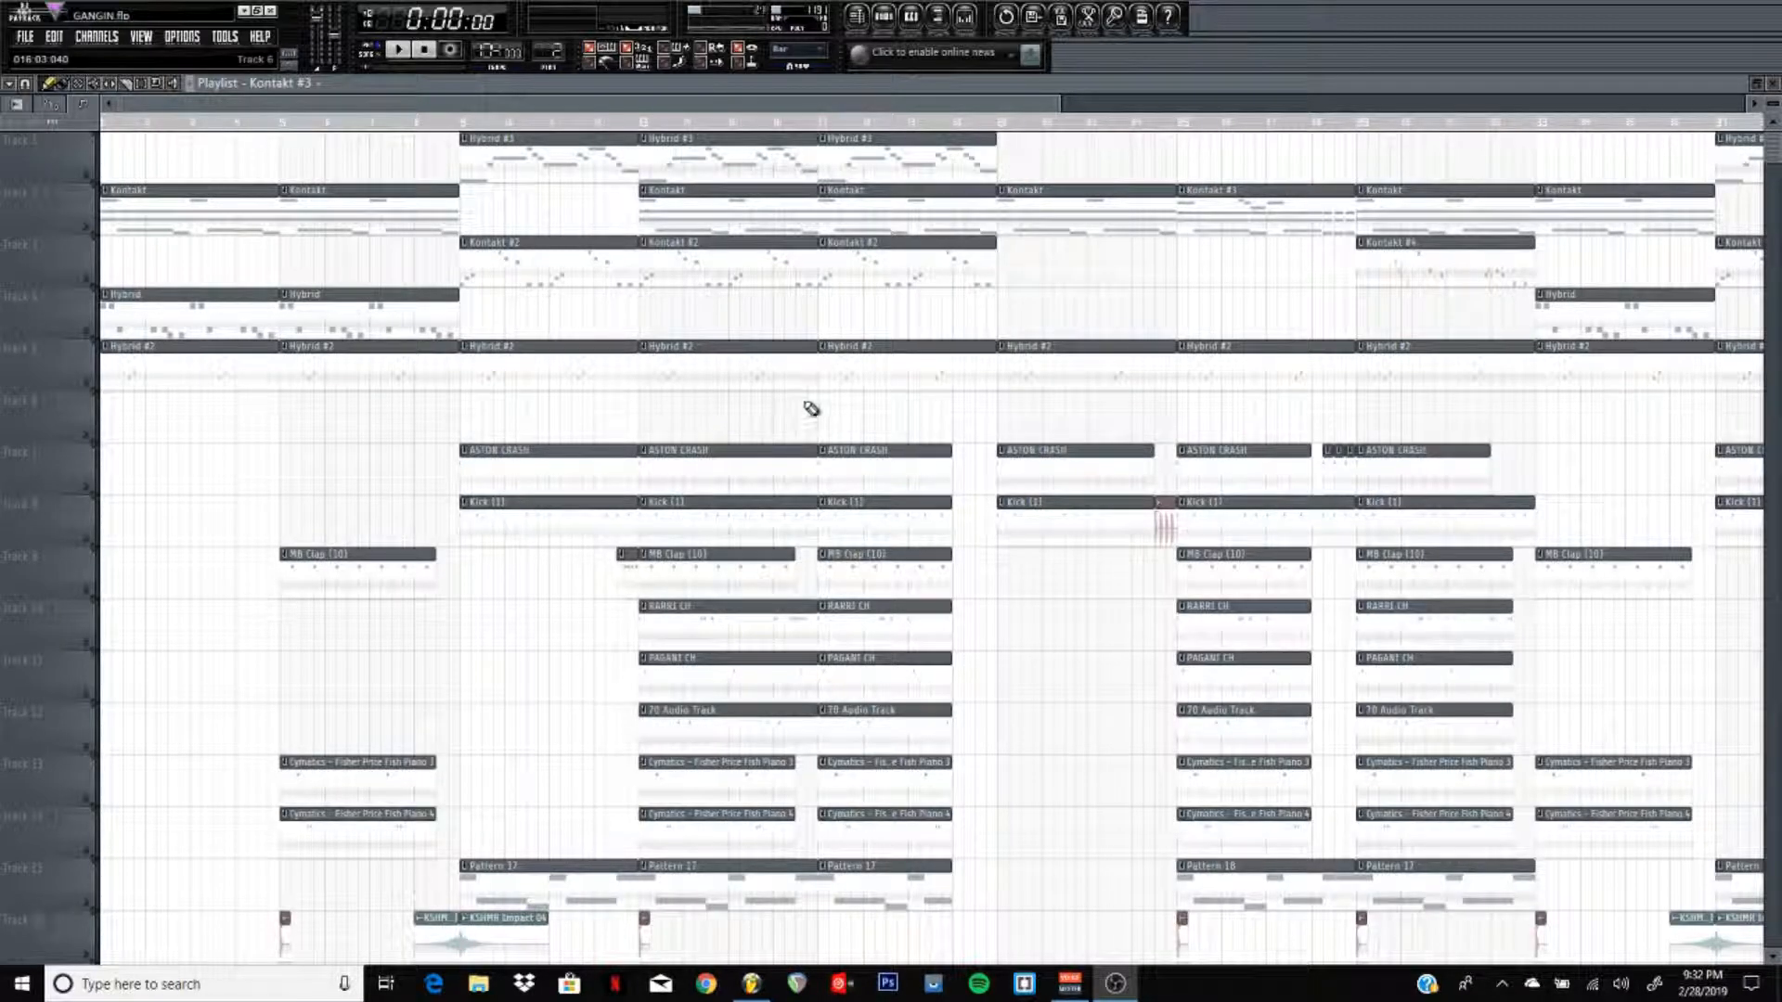
# - Open the keys notes of the Kontakt #3 pattern in the piano roll and play them back
pyautogui.click(891, 29)
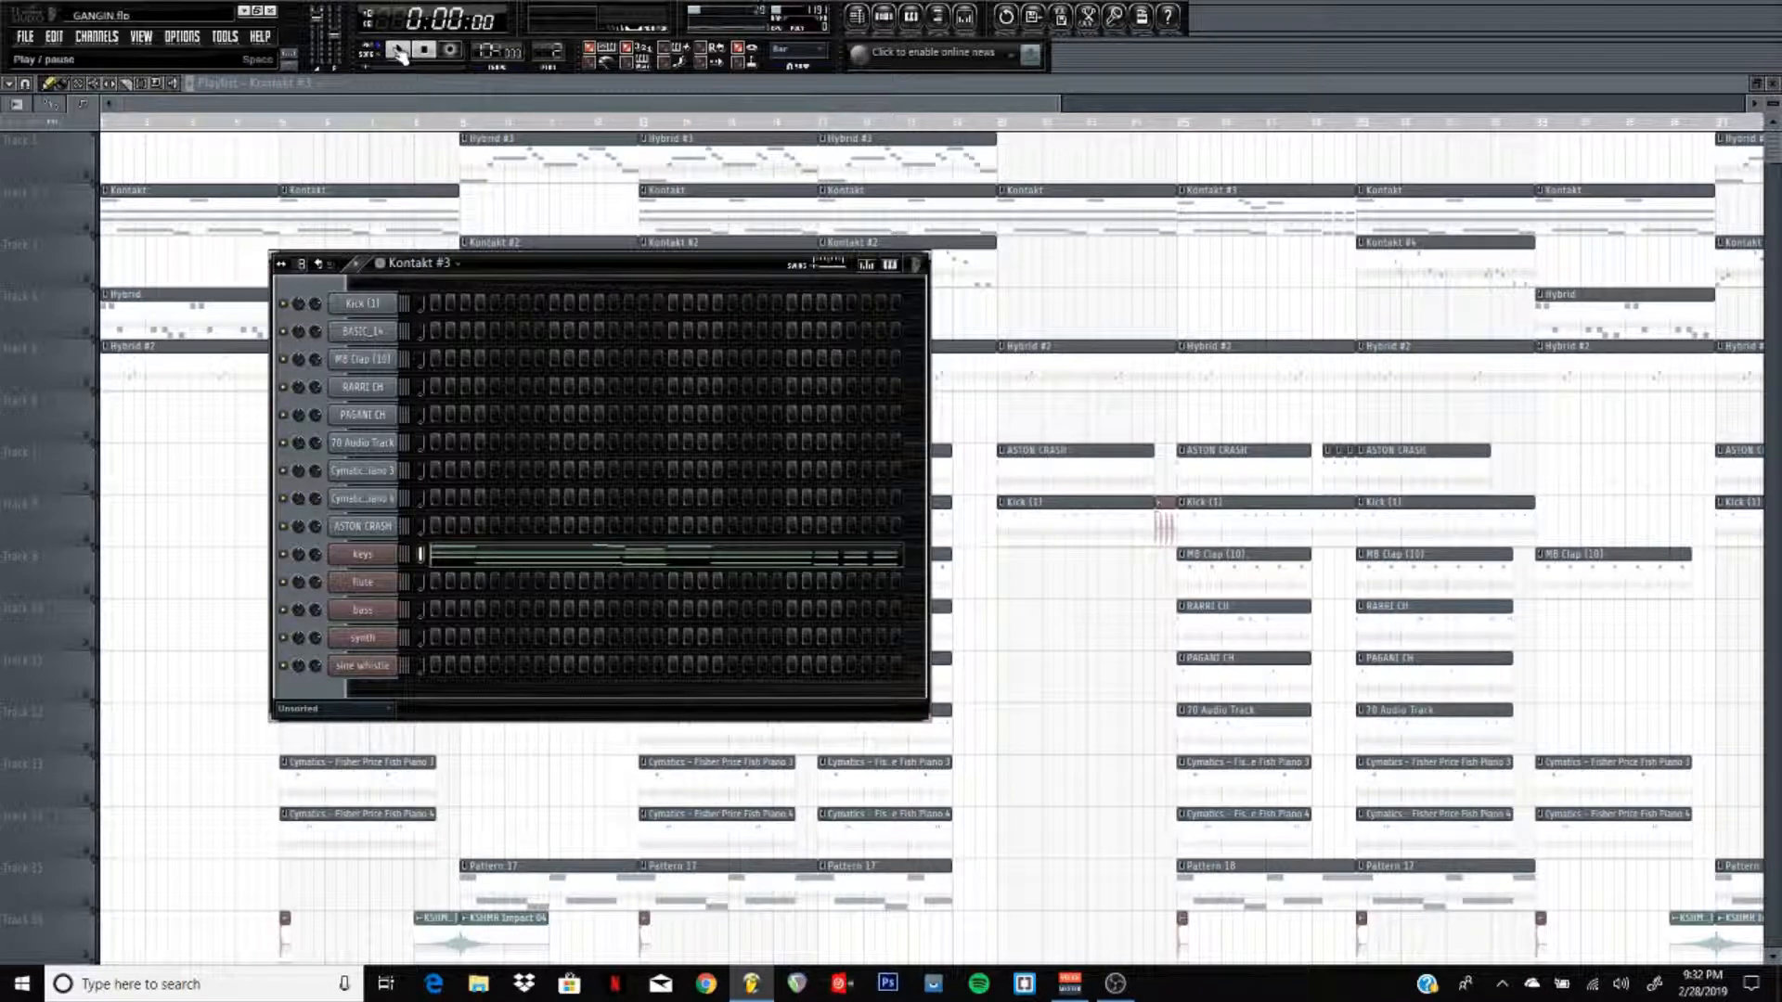
pyautogui.click(494, 555)
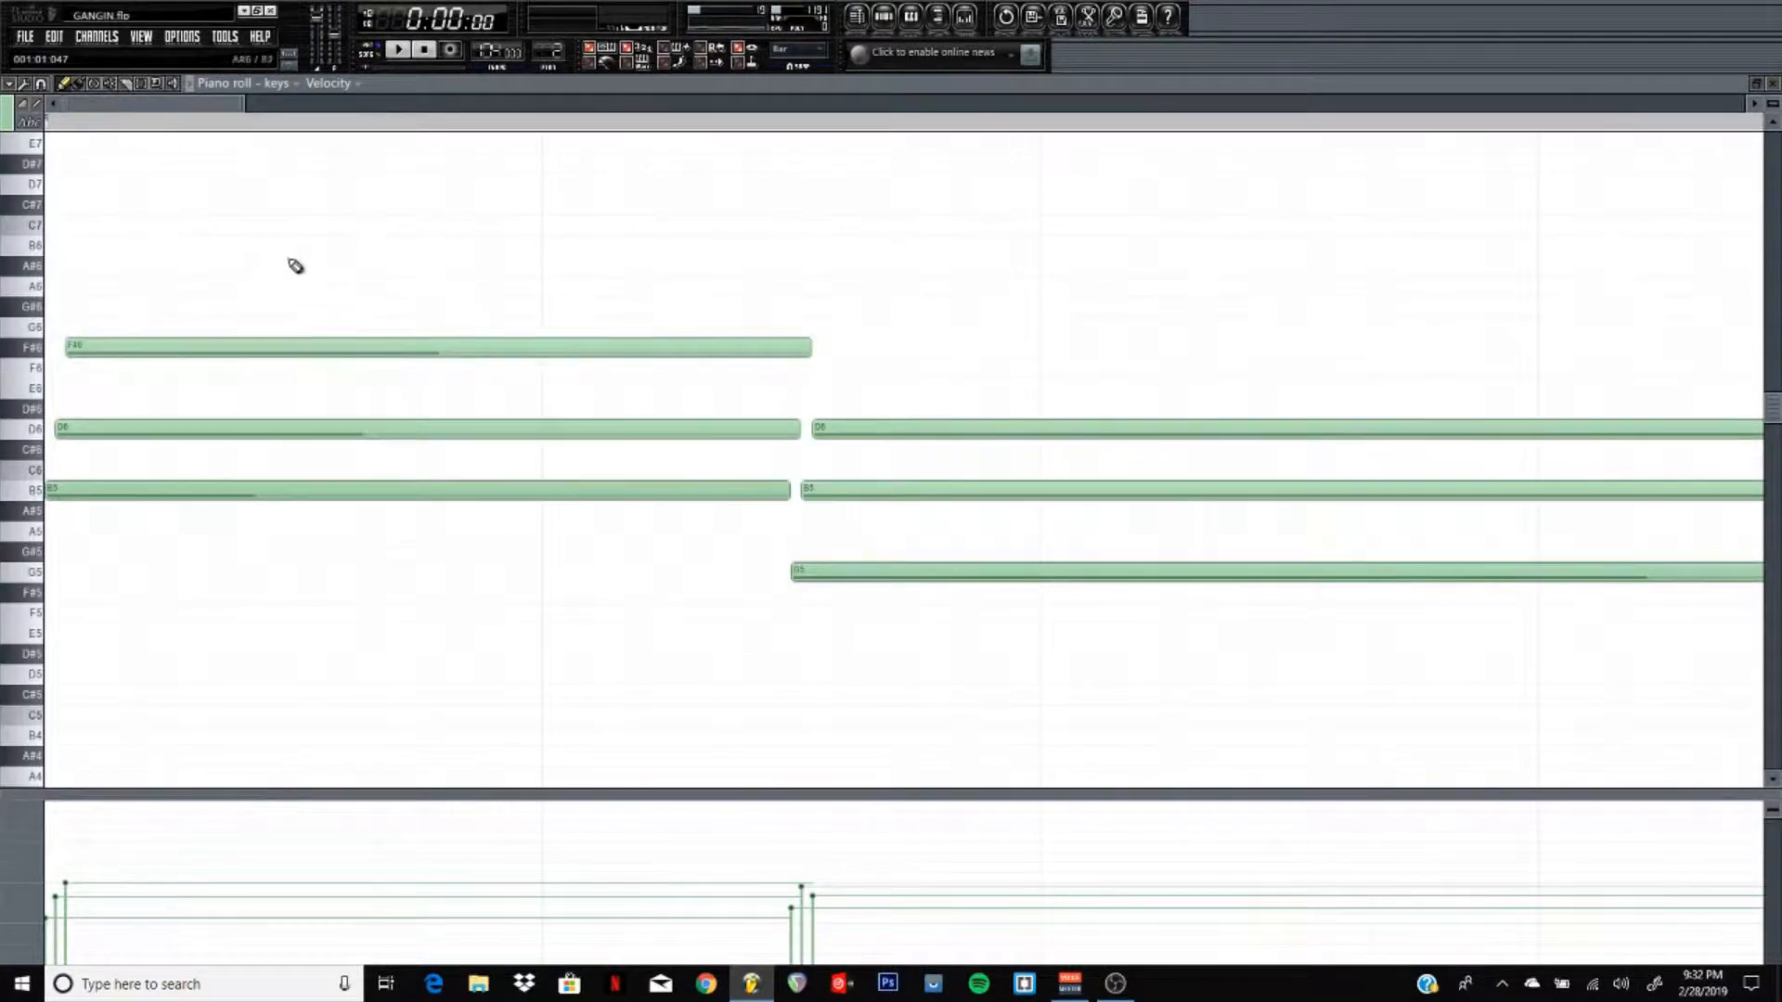
pyautogui.scroll(-8, 330, 132)
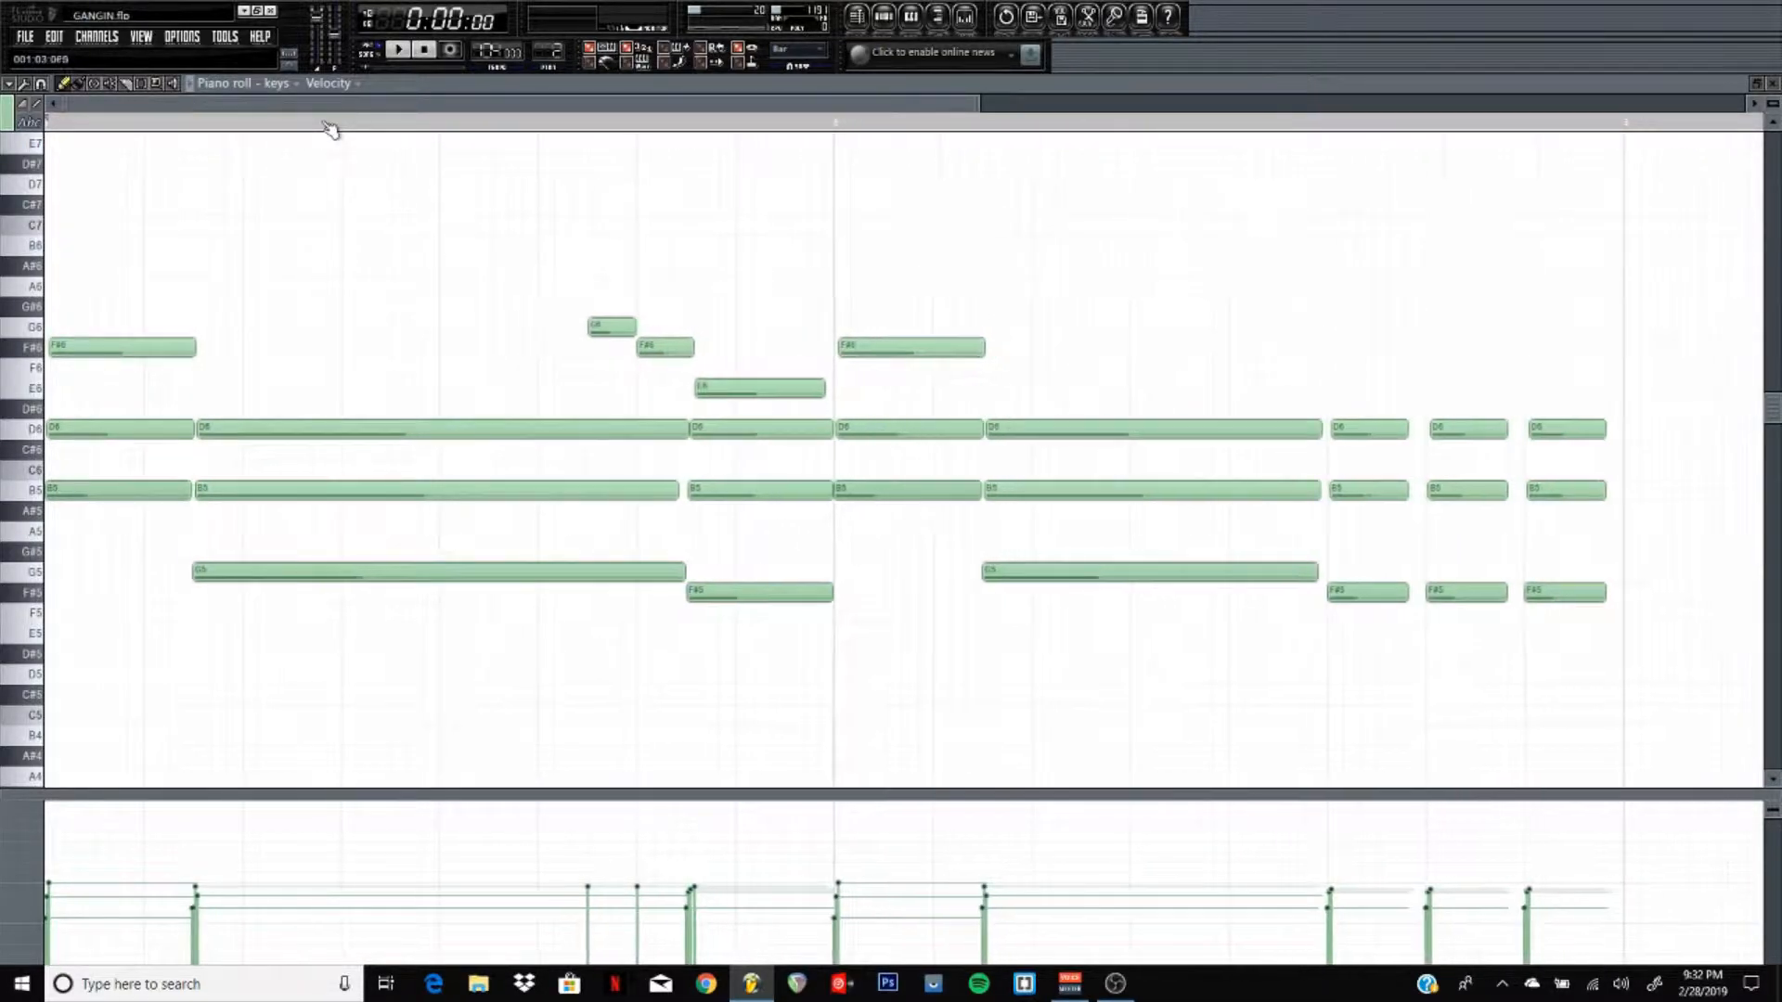
pyautogui.click(399, 53)
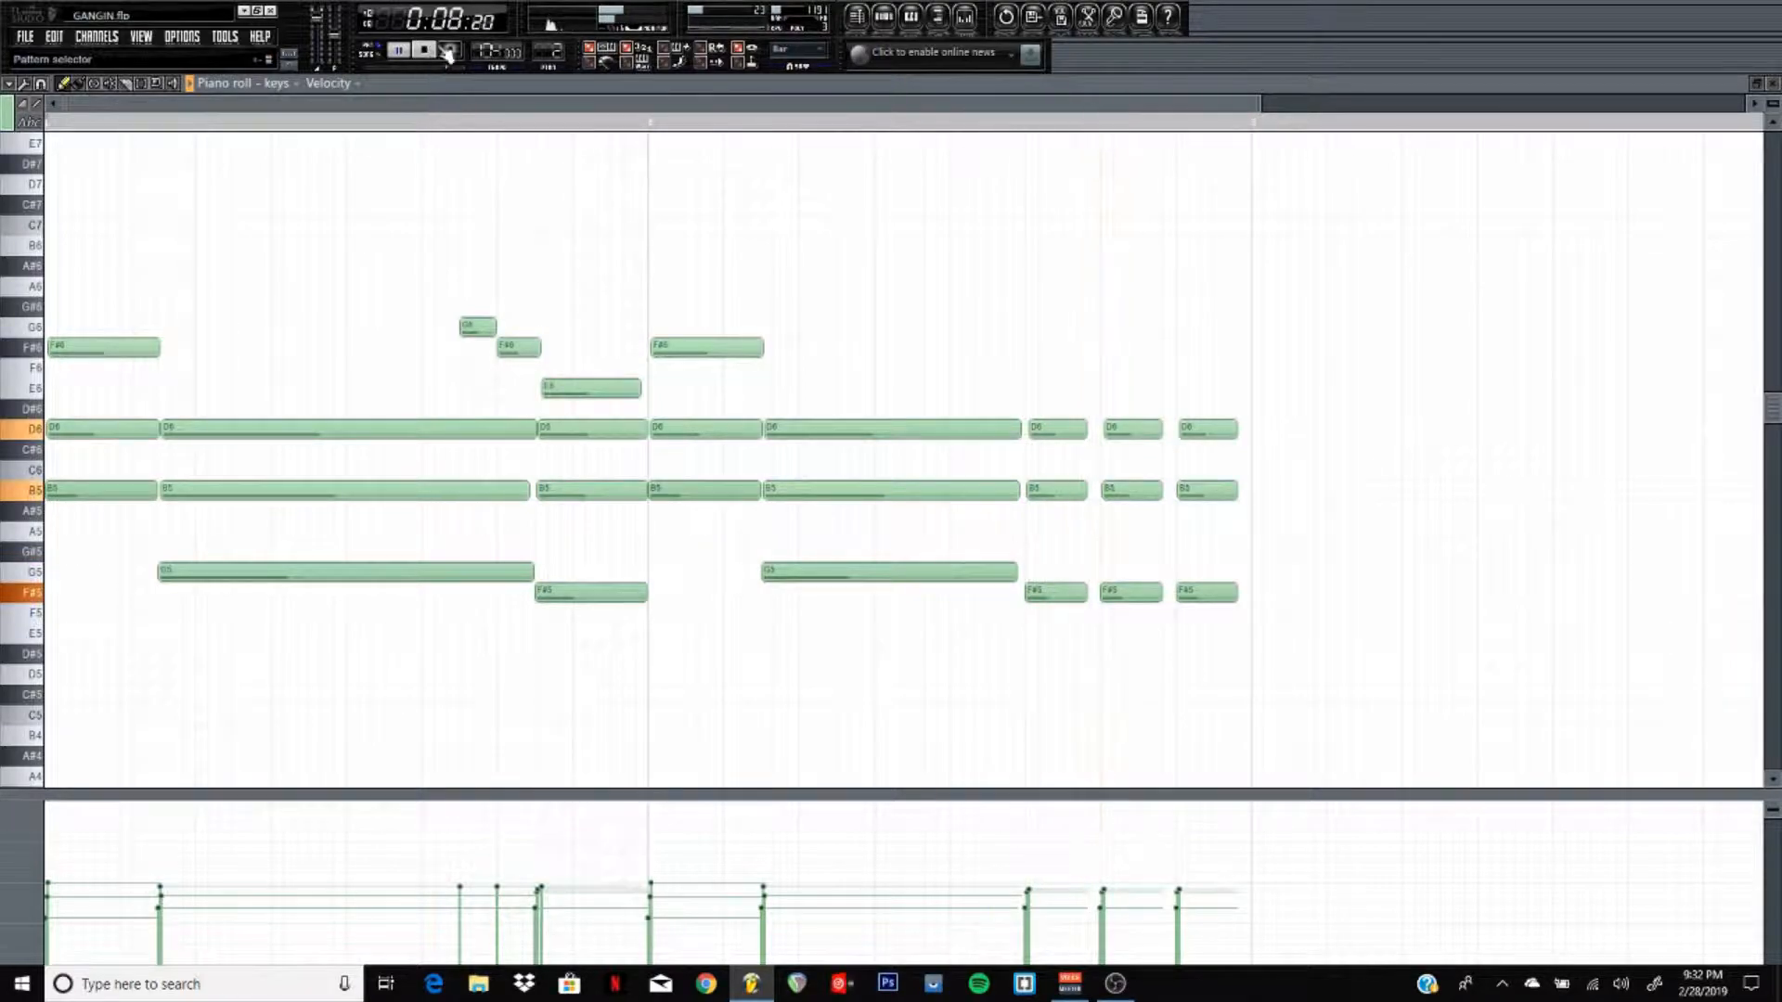
pyautogui.press('space')
# - Switch to the Kontakt pattern and play back its keys chords
pyautogui.hotkey('ctrl', 'z')
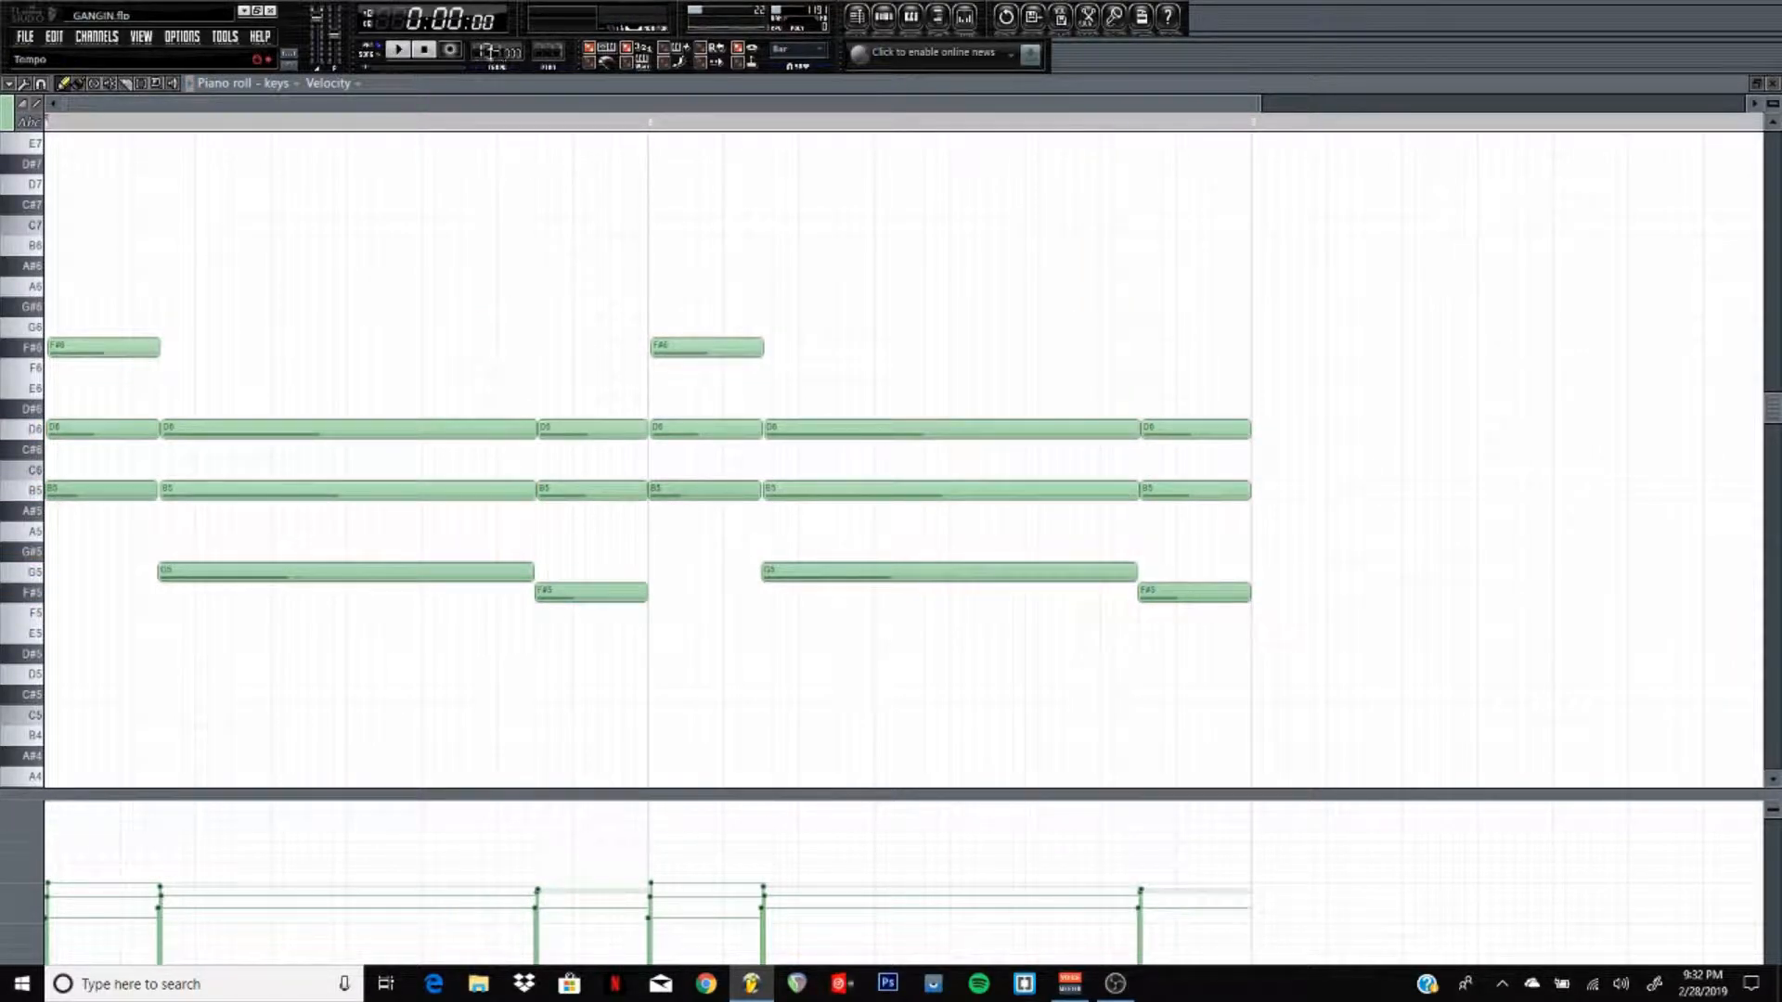
pyautogui.click(399, 52)
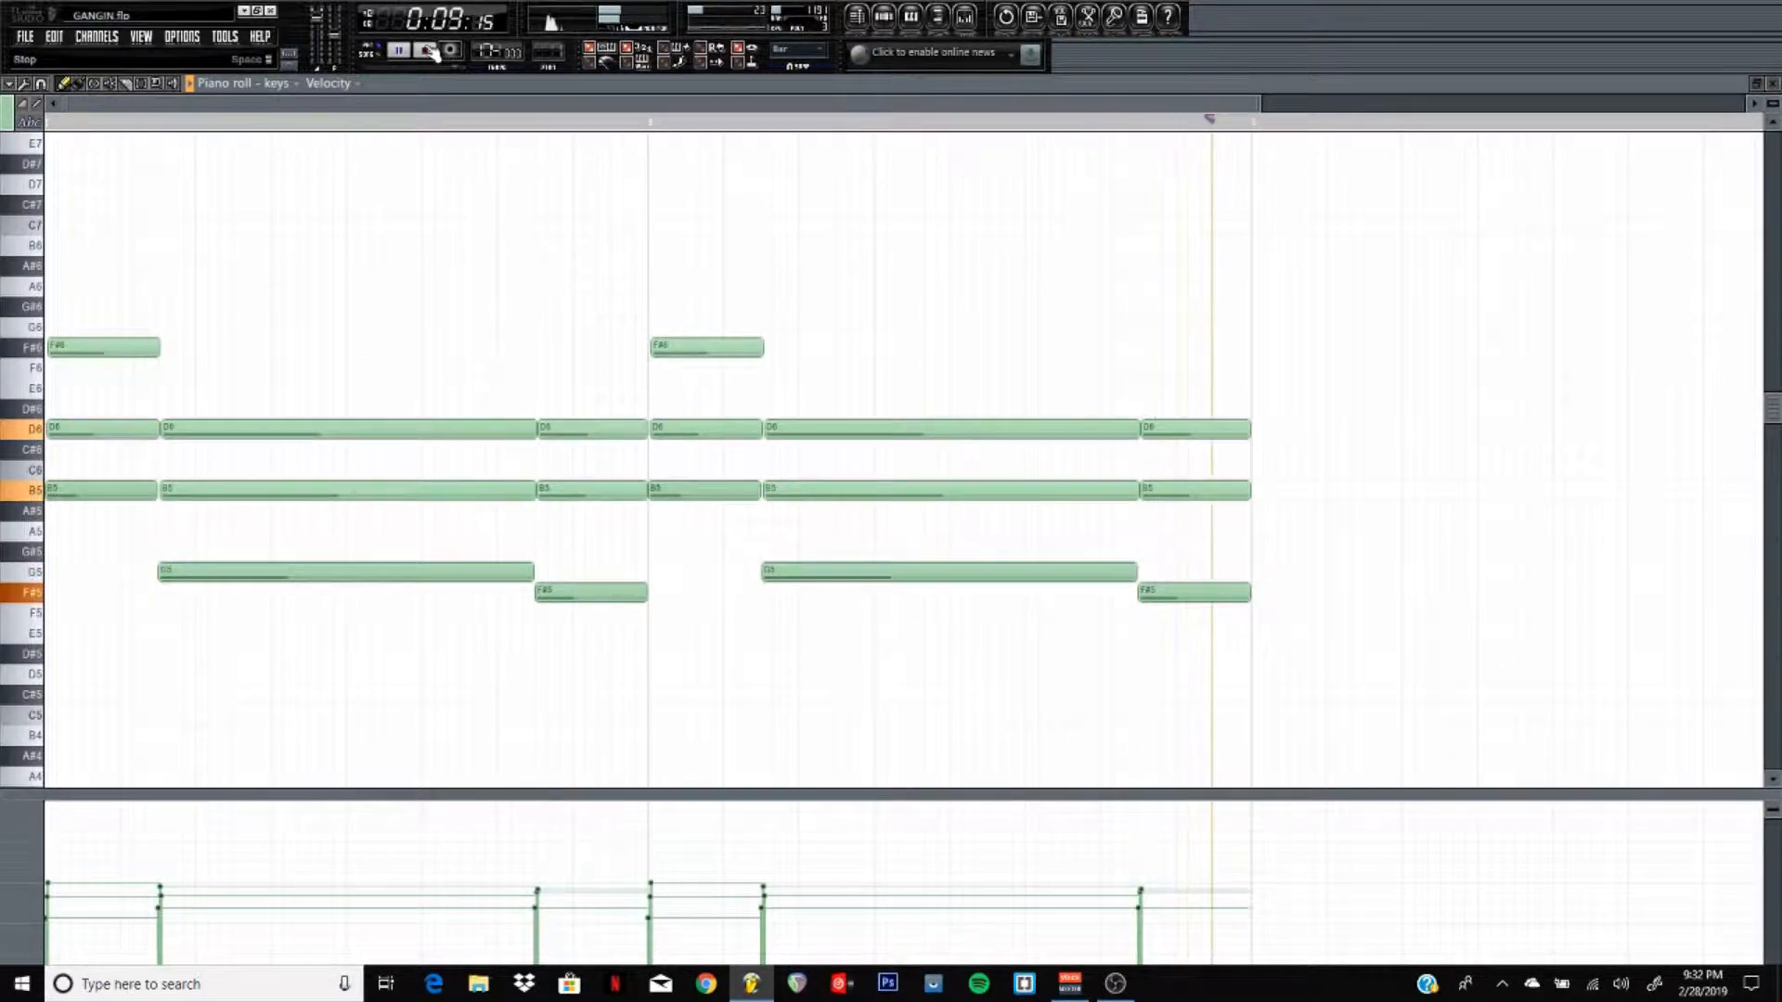
pyautogui.click(429, 50)
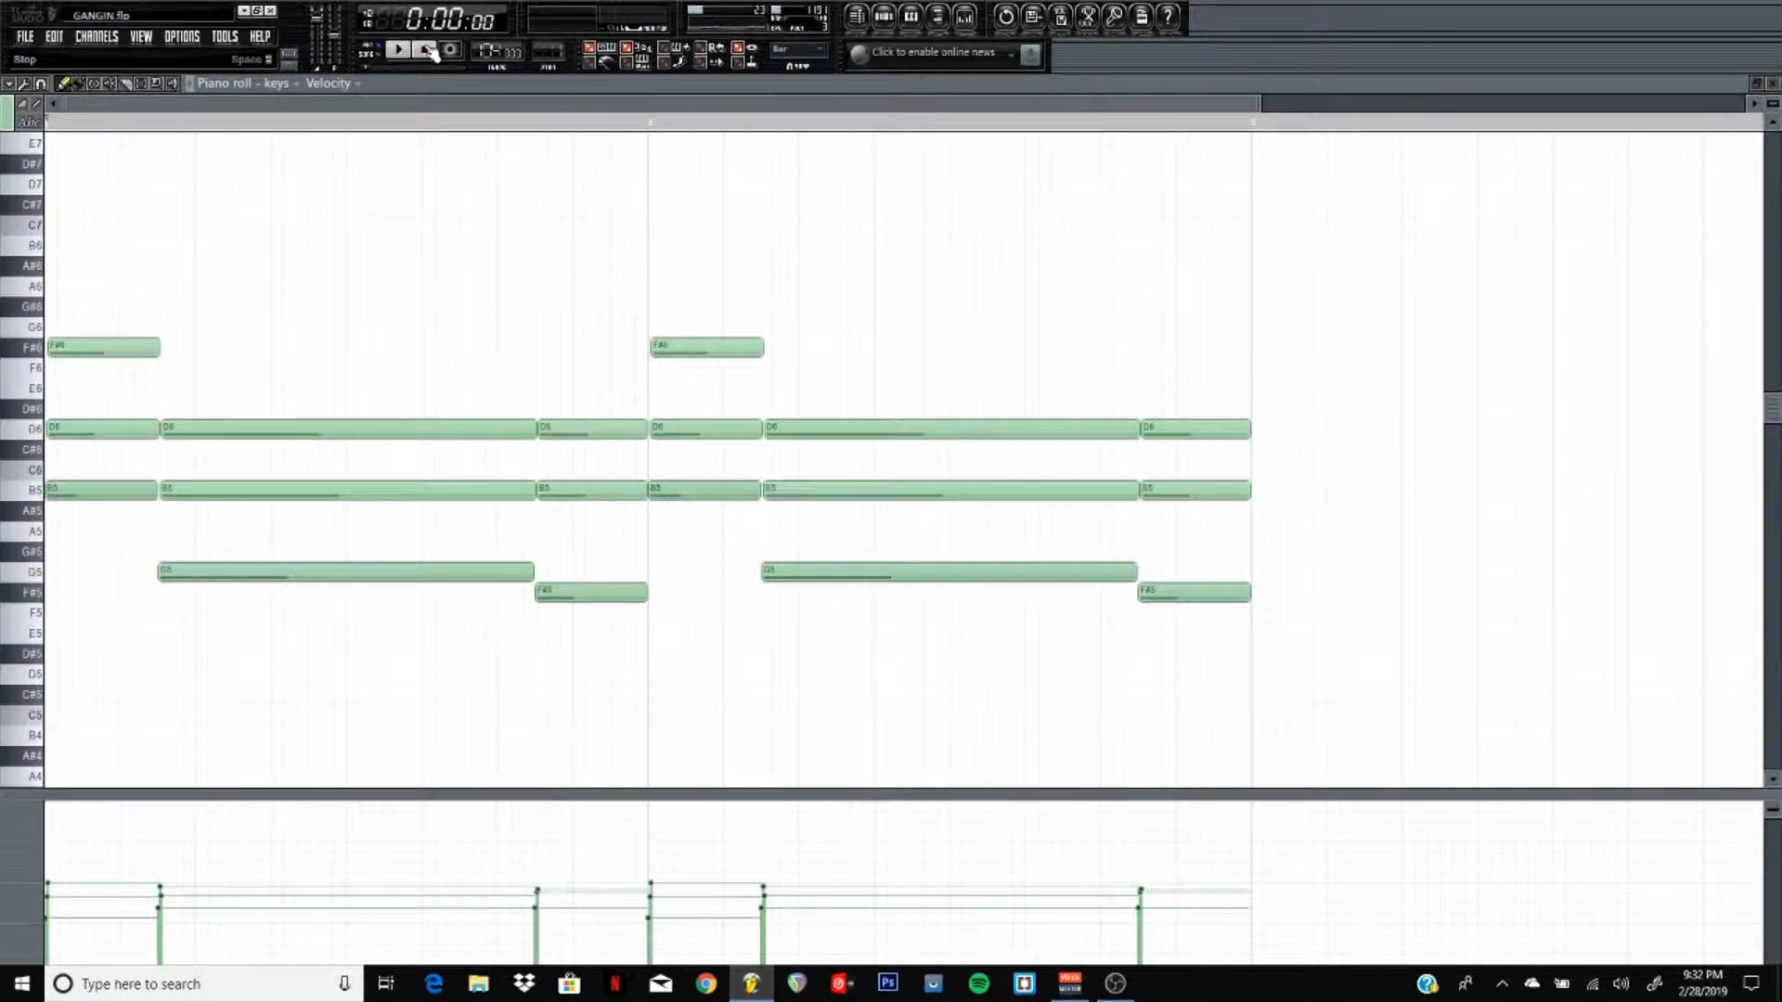
# - Open the keys channel's settings and inspect its miscellaneous options and the E-Piano instrument in Kontakt Player
pyautogui.click(910, 15)
pyautogui.click(396, 551)
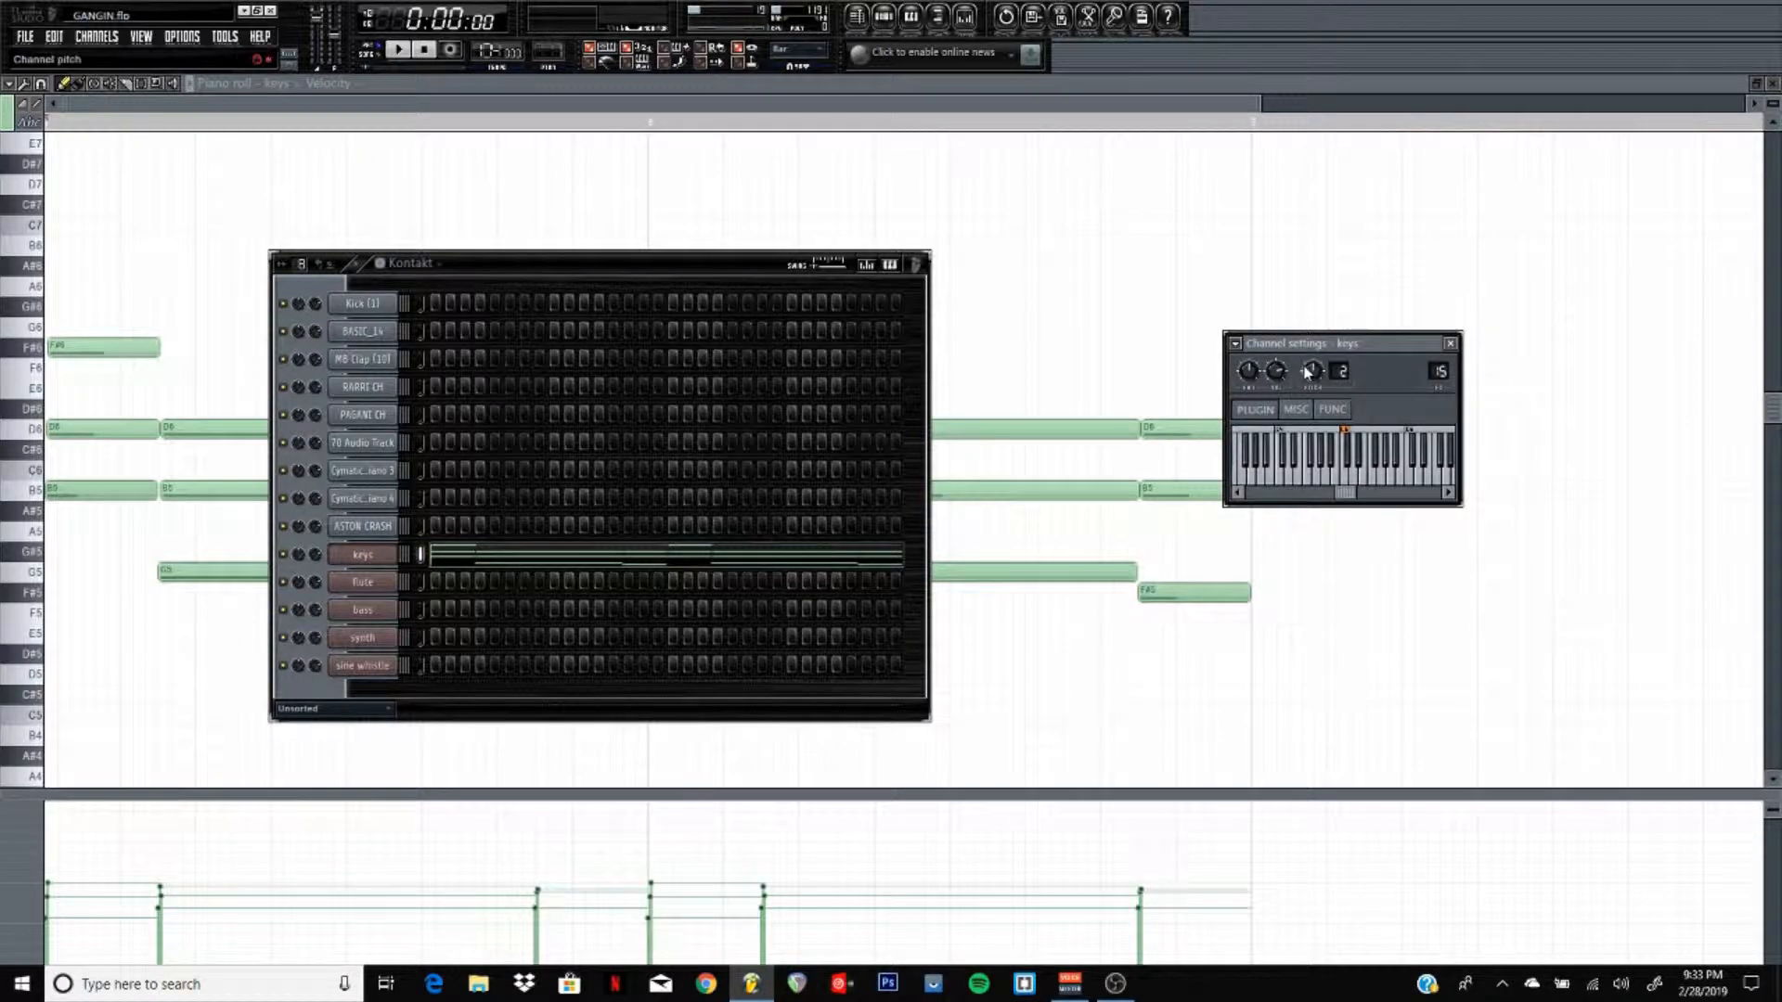
pyautogui.click(1296, 414)
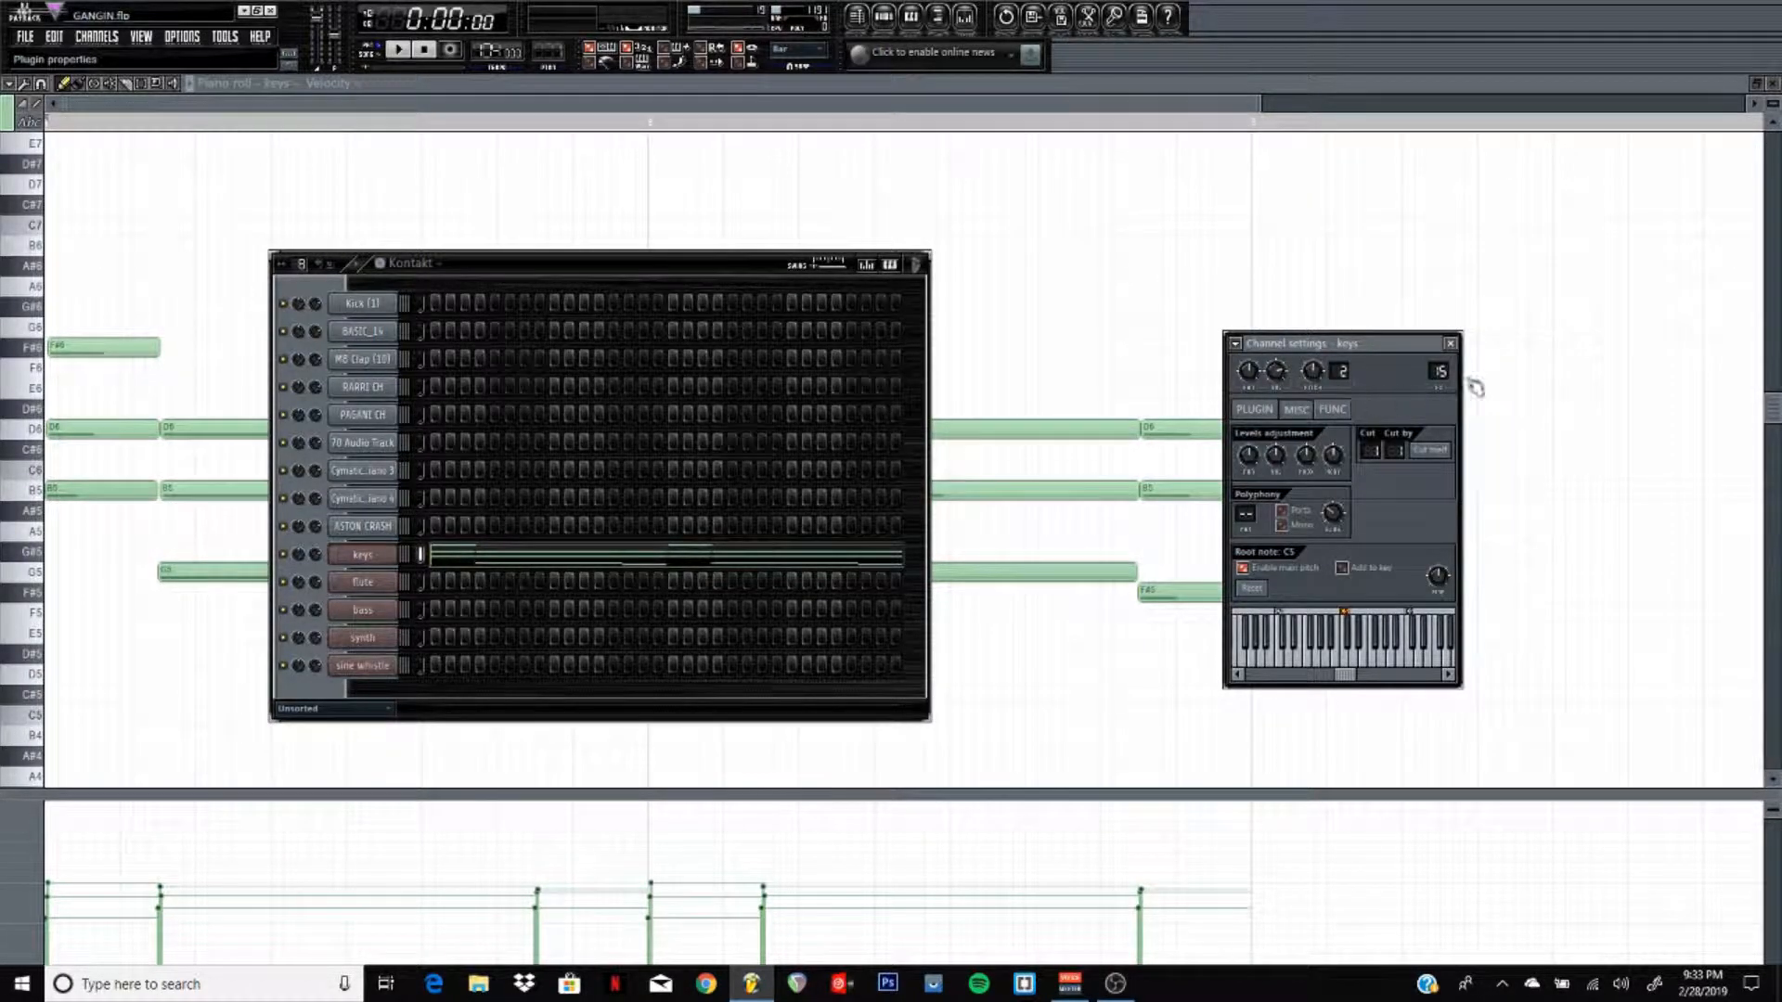
pyautogui.click(1254, 409)
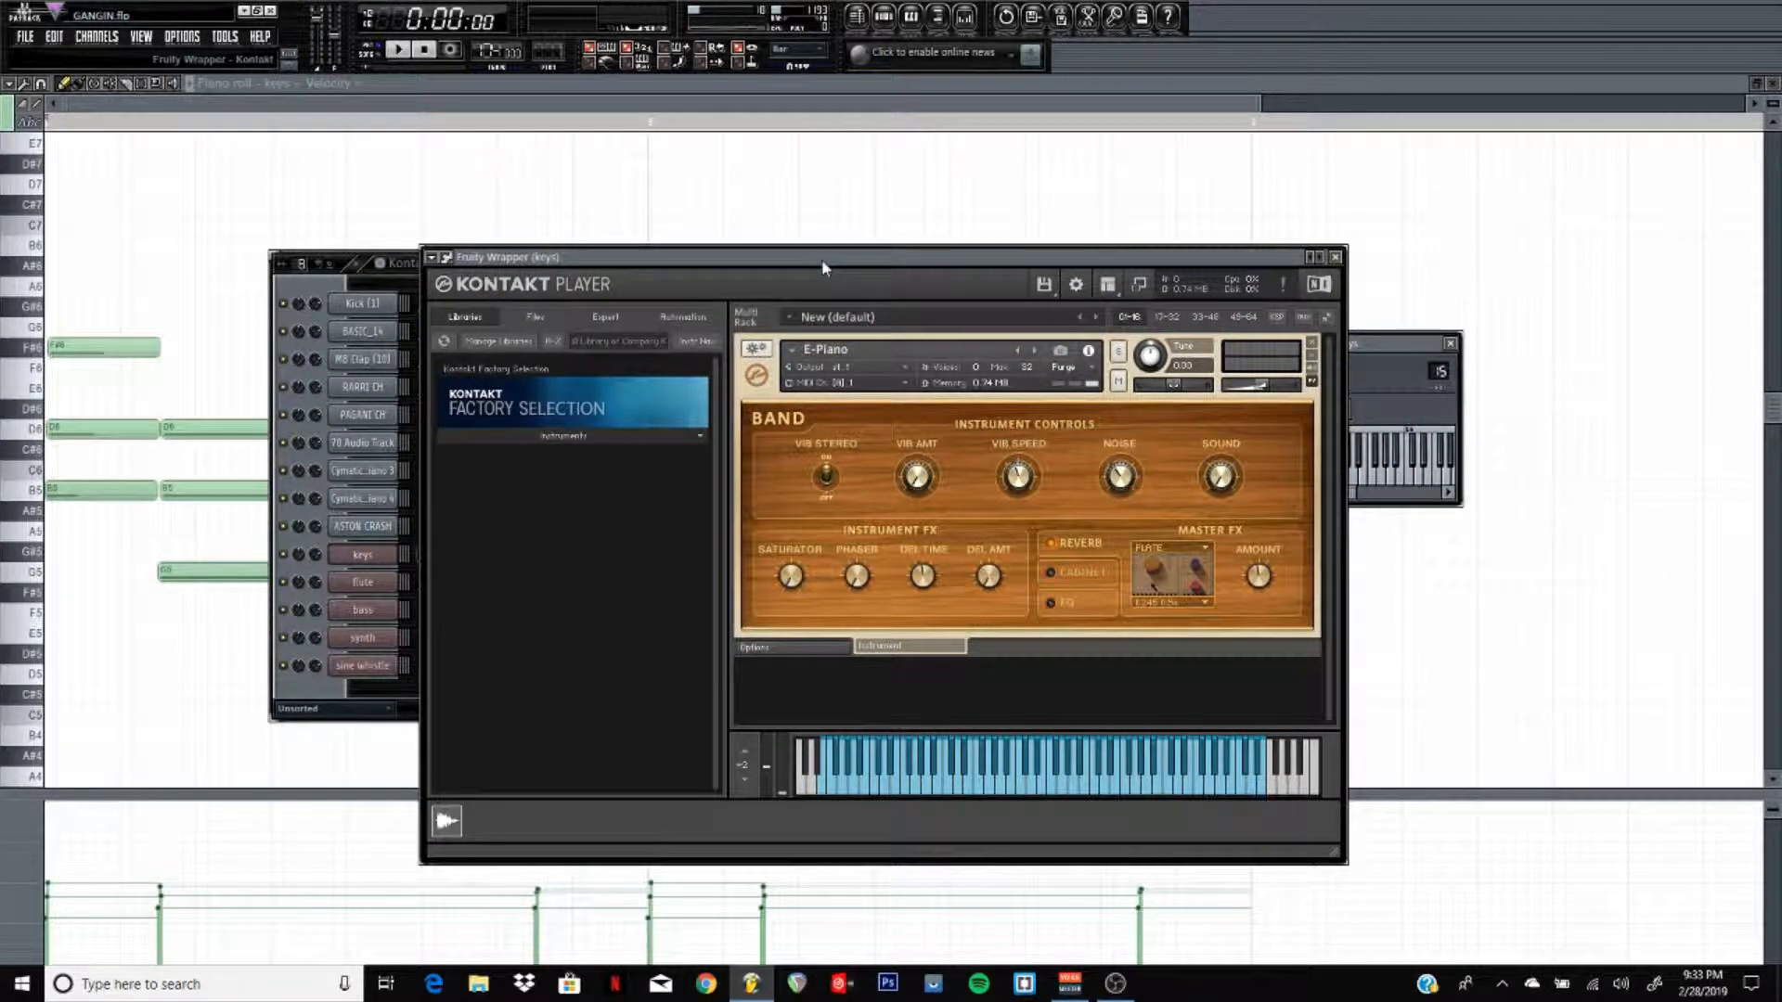
pyautogui.moveTo(822, 266); pyautogui.dragTo(1781, 213)
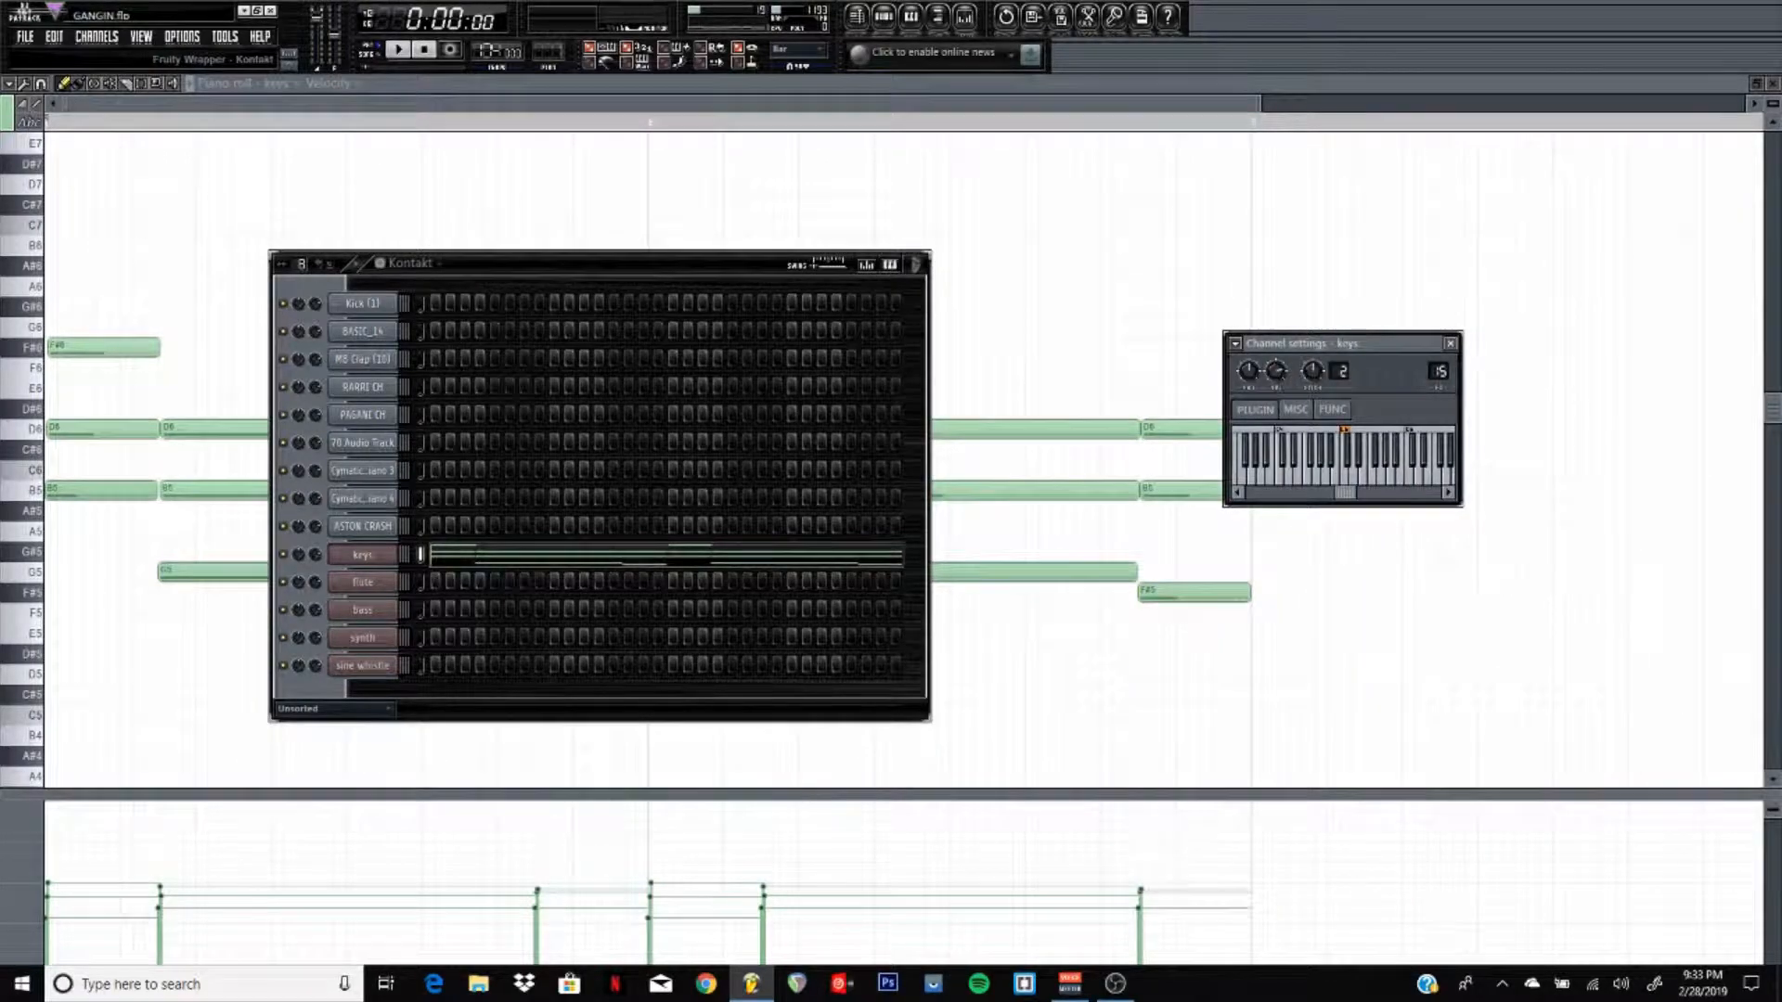
# - Return to the Kontakt #3 pattern and replay its keys variation in the piano roll
pyautogui.click(522, 120)
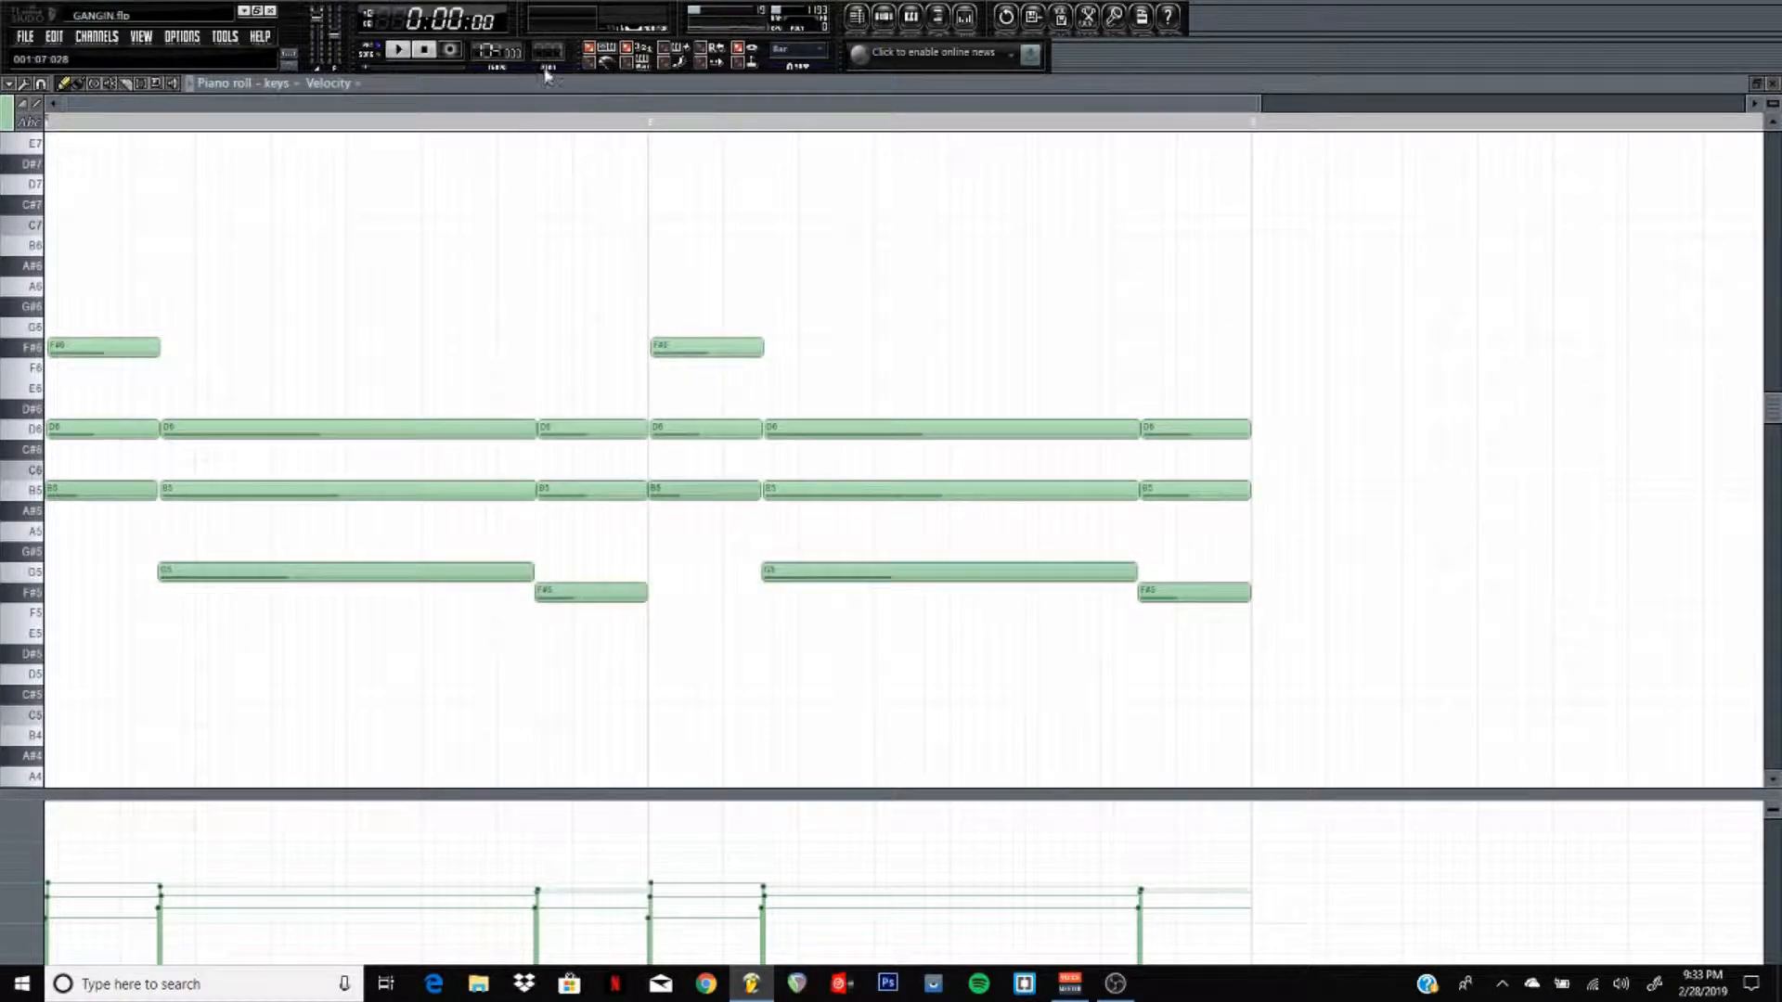
pyautogui.click(399, 50)
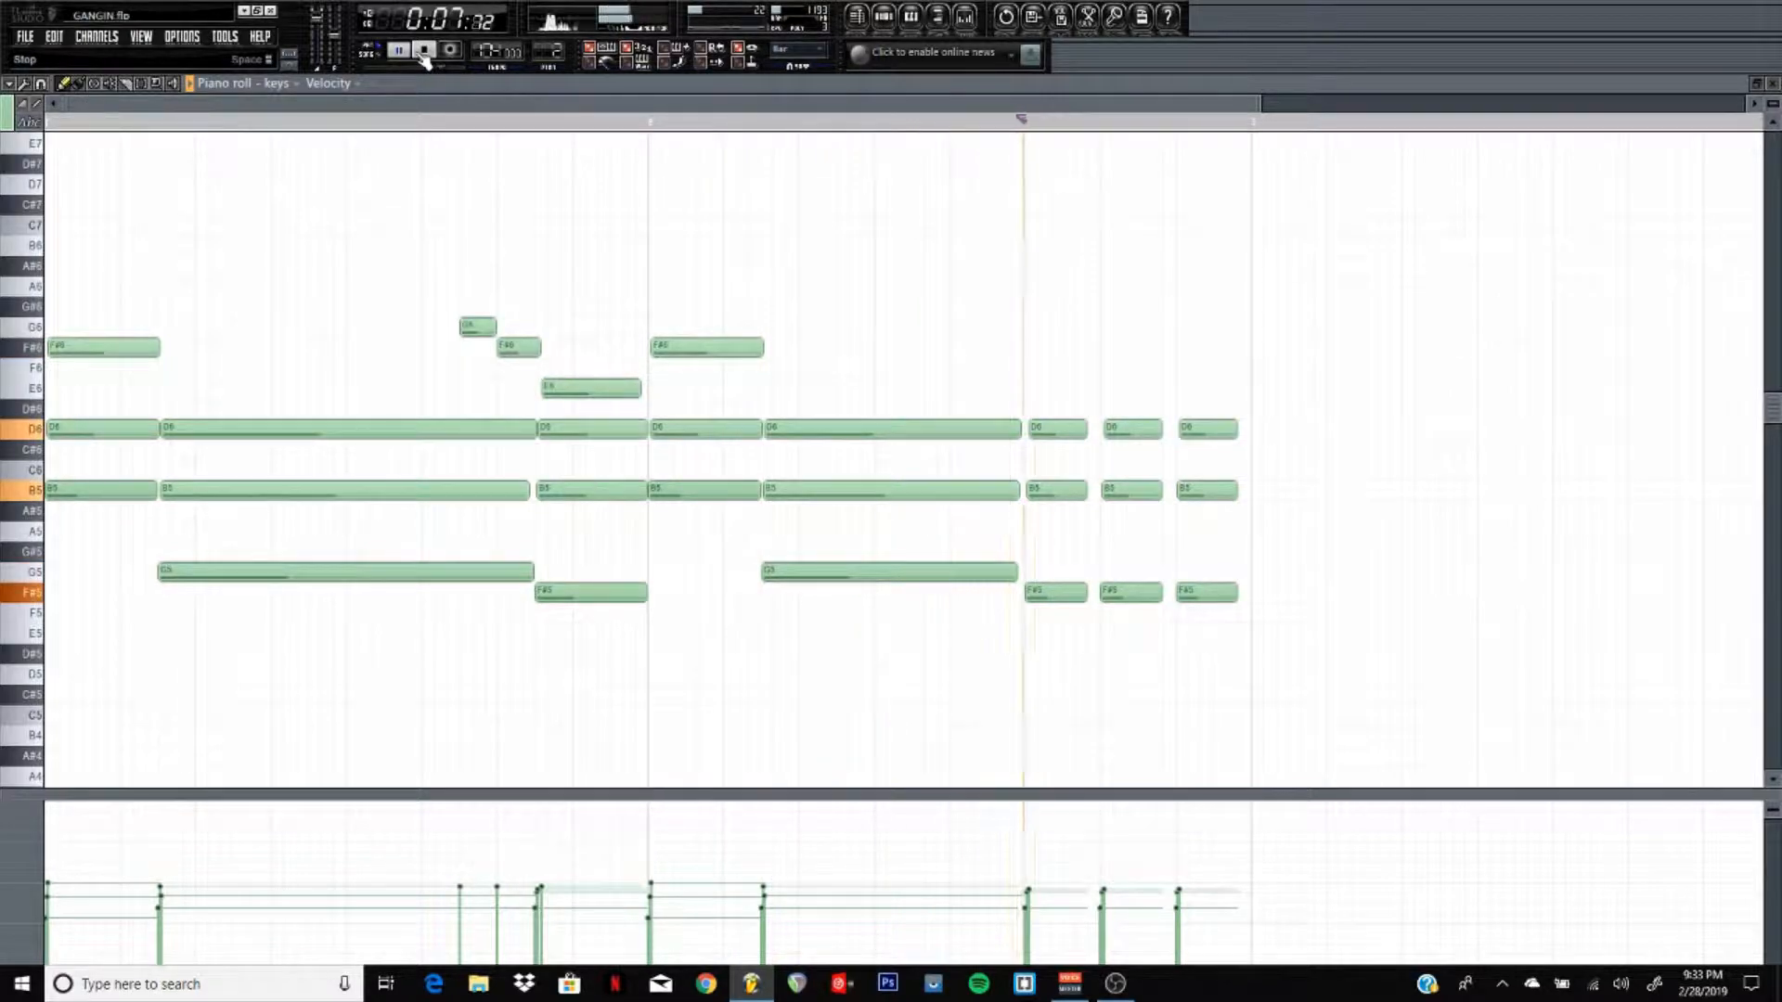
pyautogui.click(423, 52)
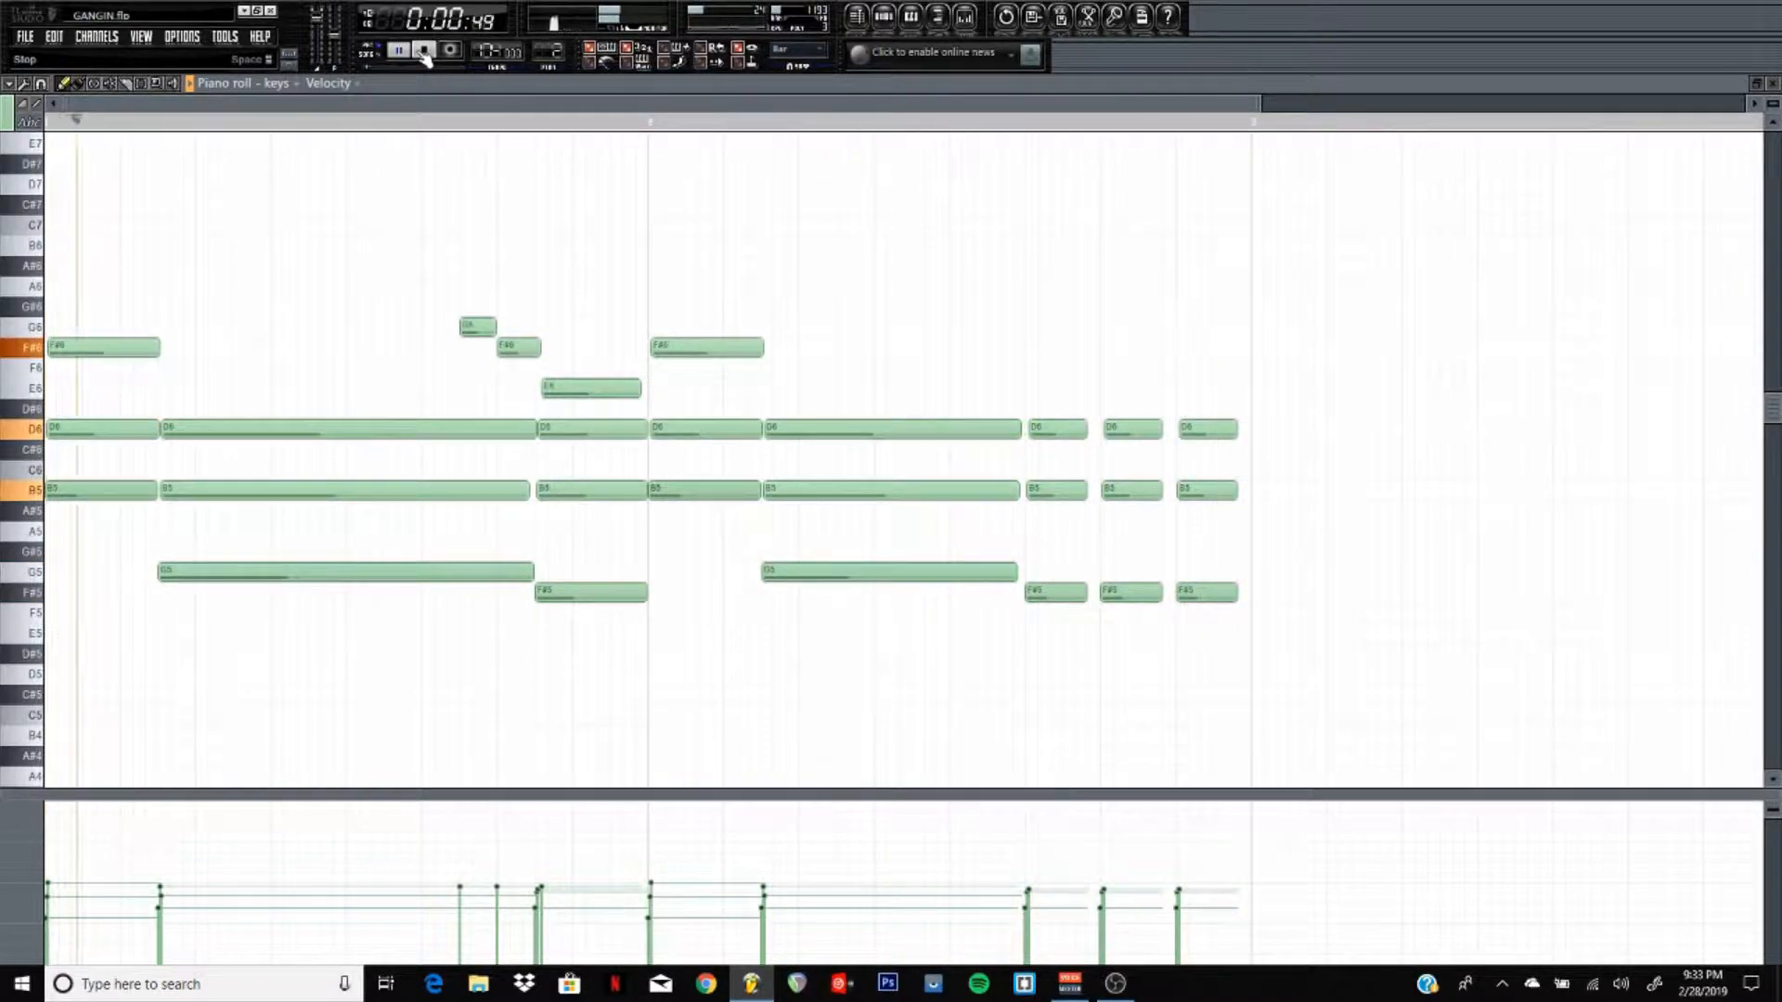
# - Select the Kontakt #2 pattern and play back its flute melody in the piano roll
pyautogui.click(884, 19)
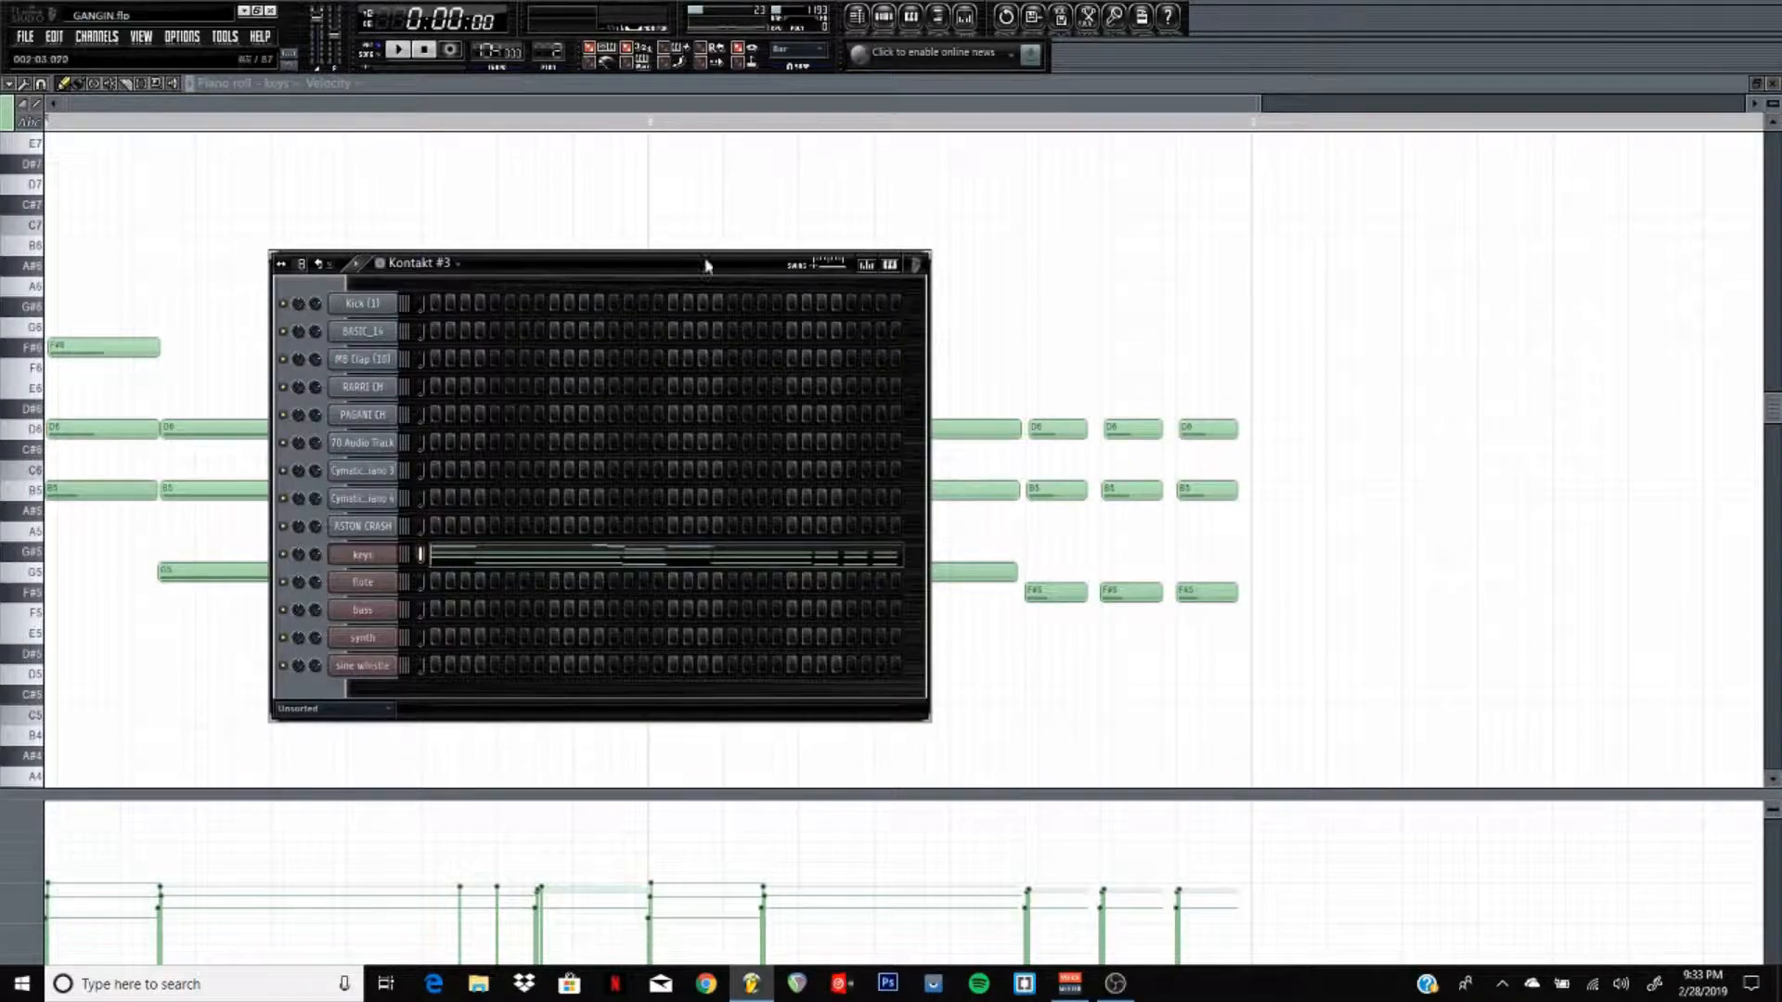
pyautogui.moveTo(549, 52); pyautogui.dragTo(548, 43)
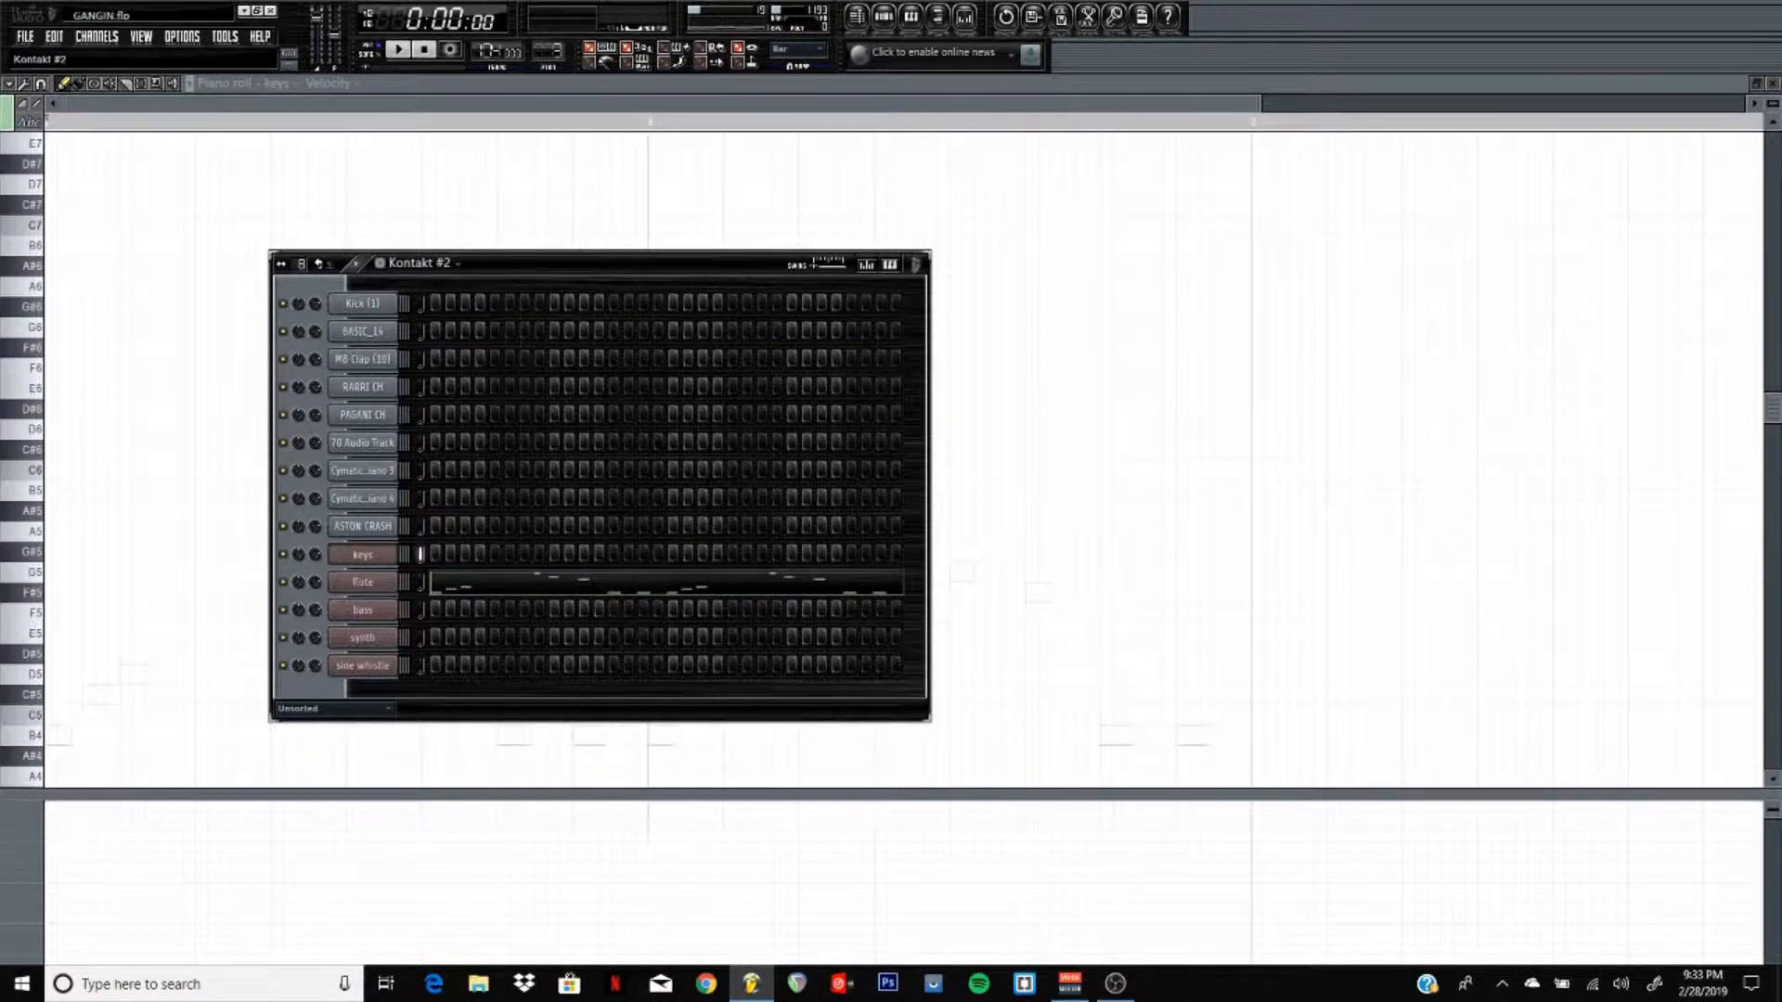
pyautogui.click(405, 51)
pyautogui.click(473, 584)
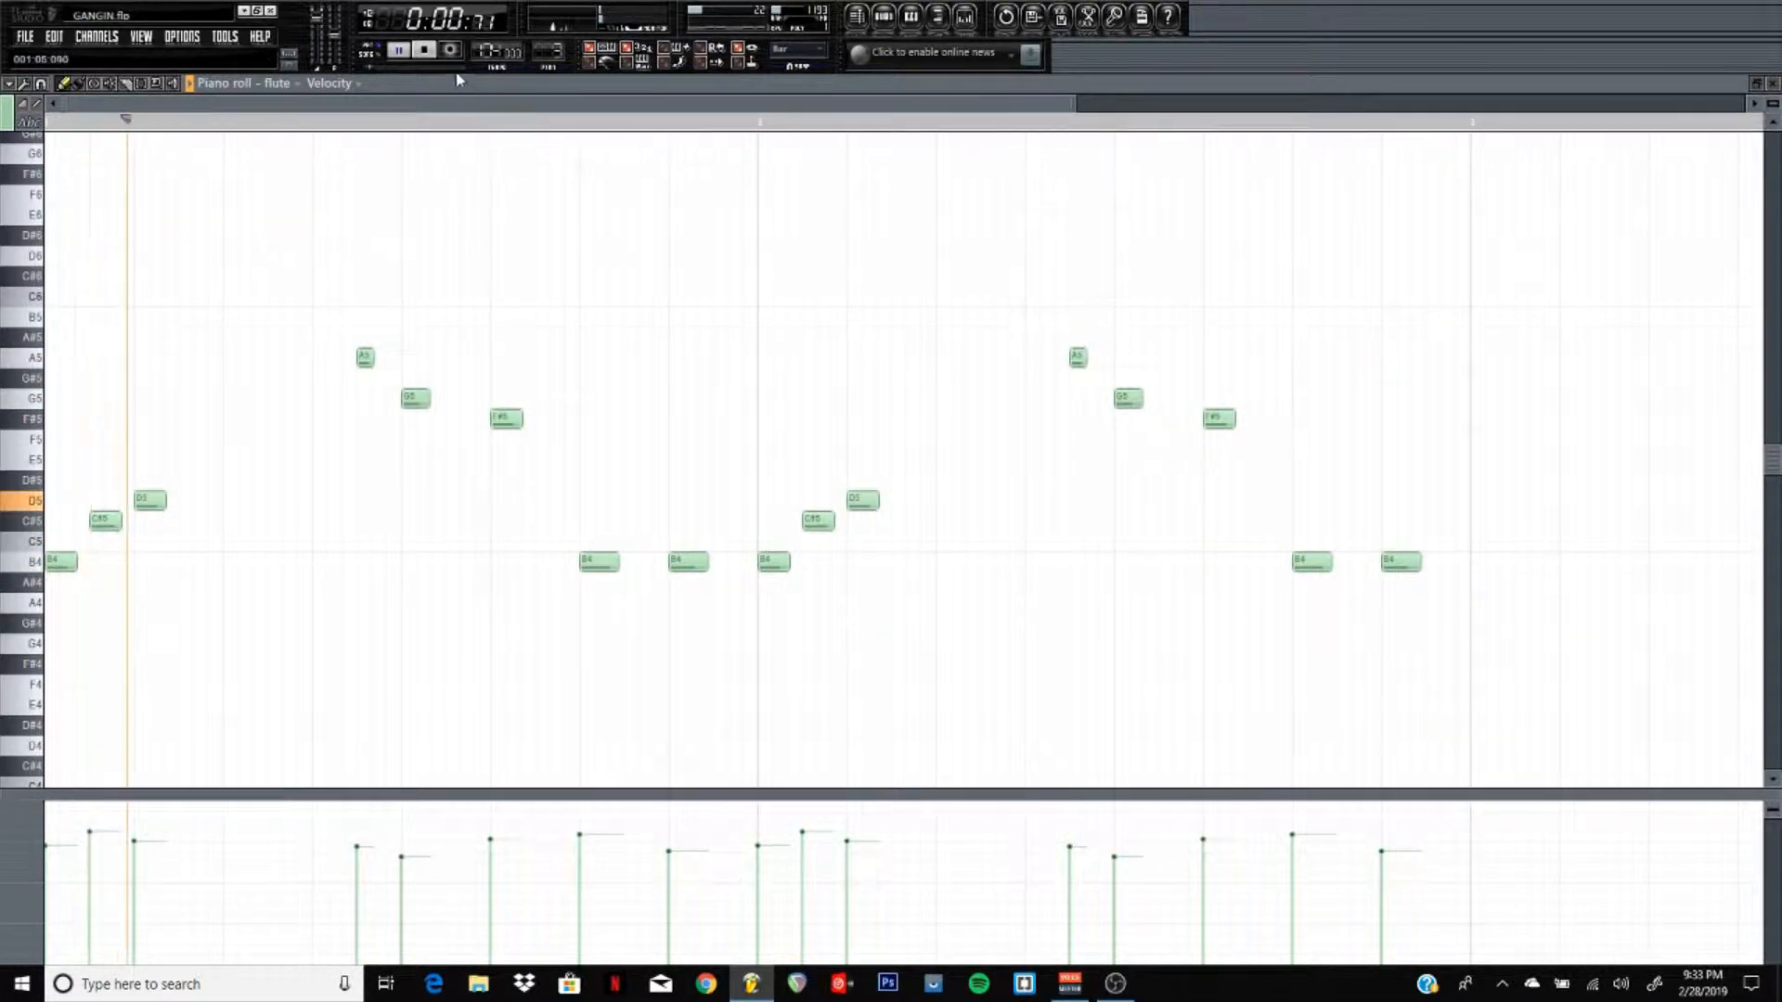
pyautogui.click(423, 49)
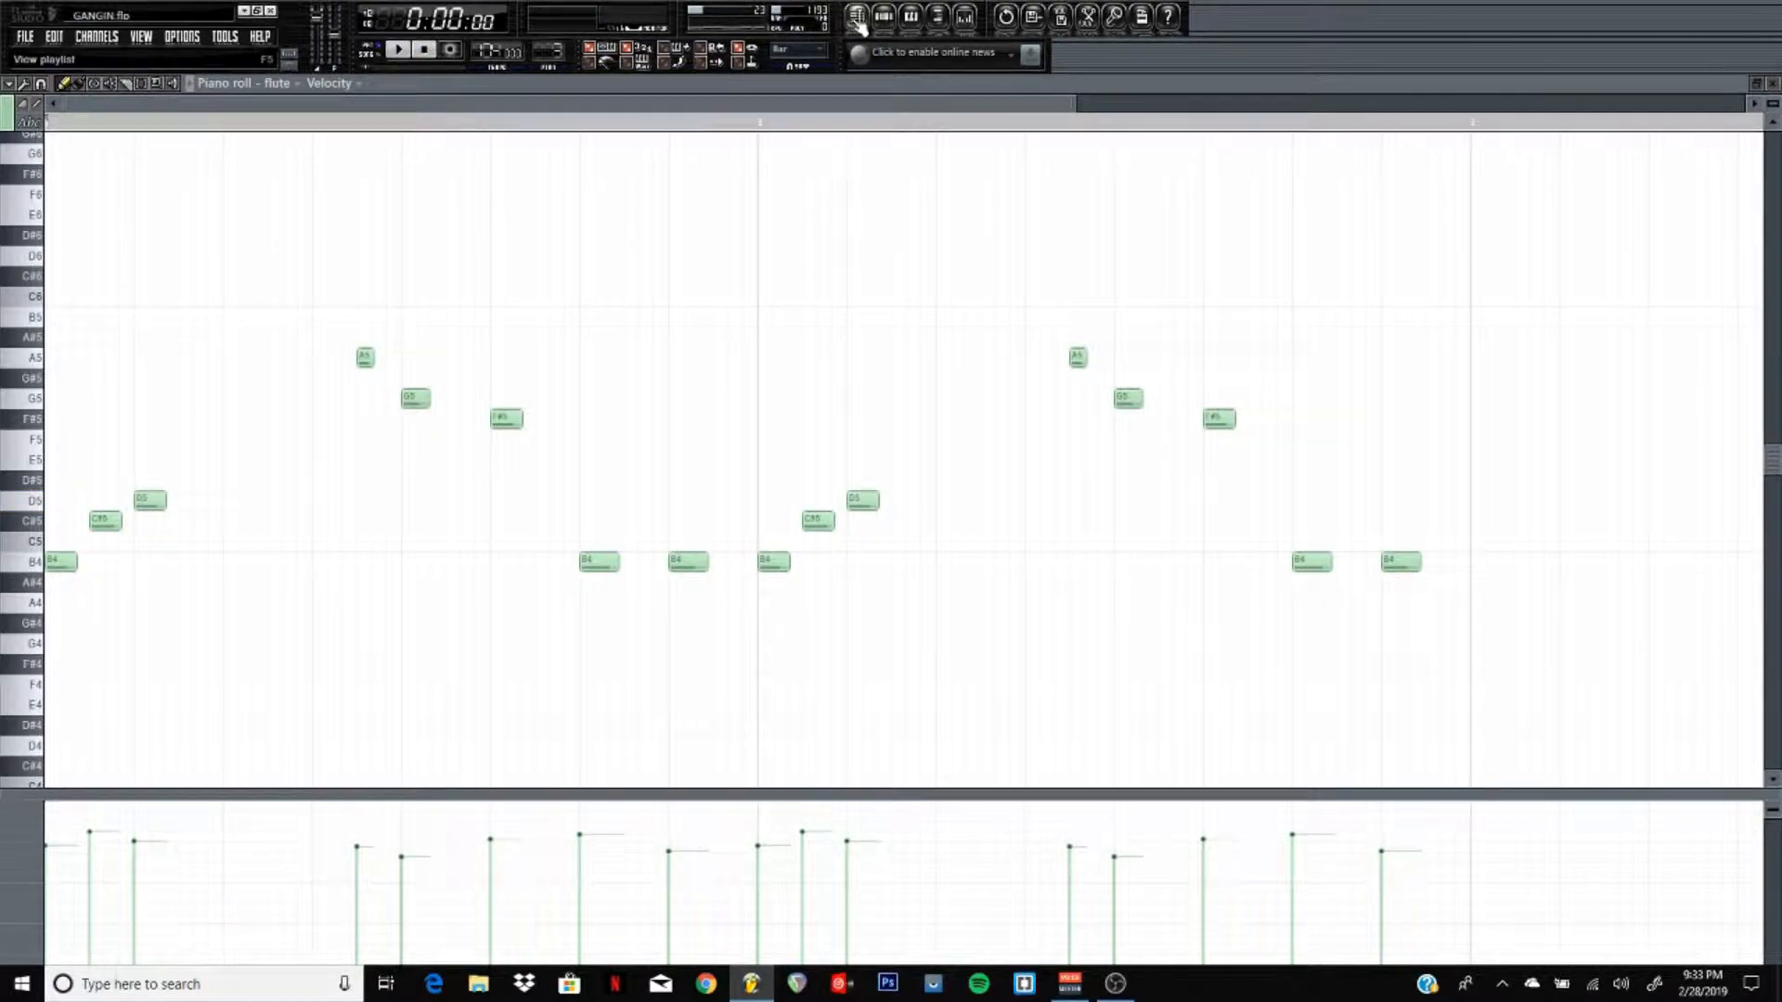
# - Select the Kontakt #4 pattern and play back its flute variation
pyautogui.click(883, 17)
pyautogui.scroll(-2, 798, 55)
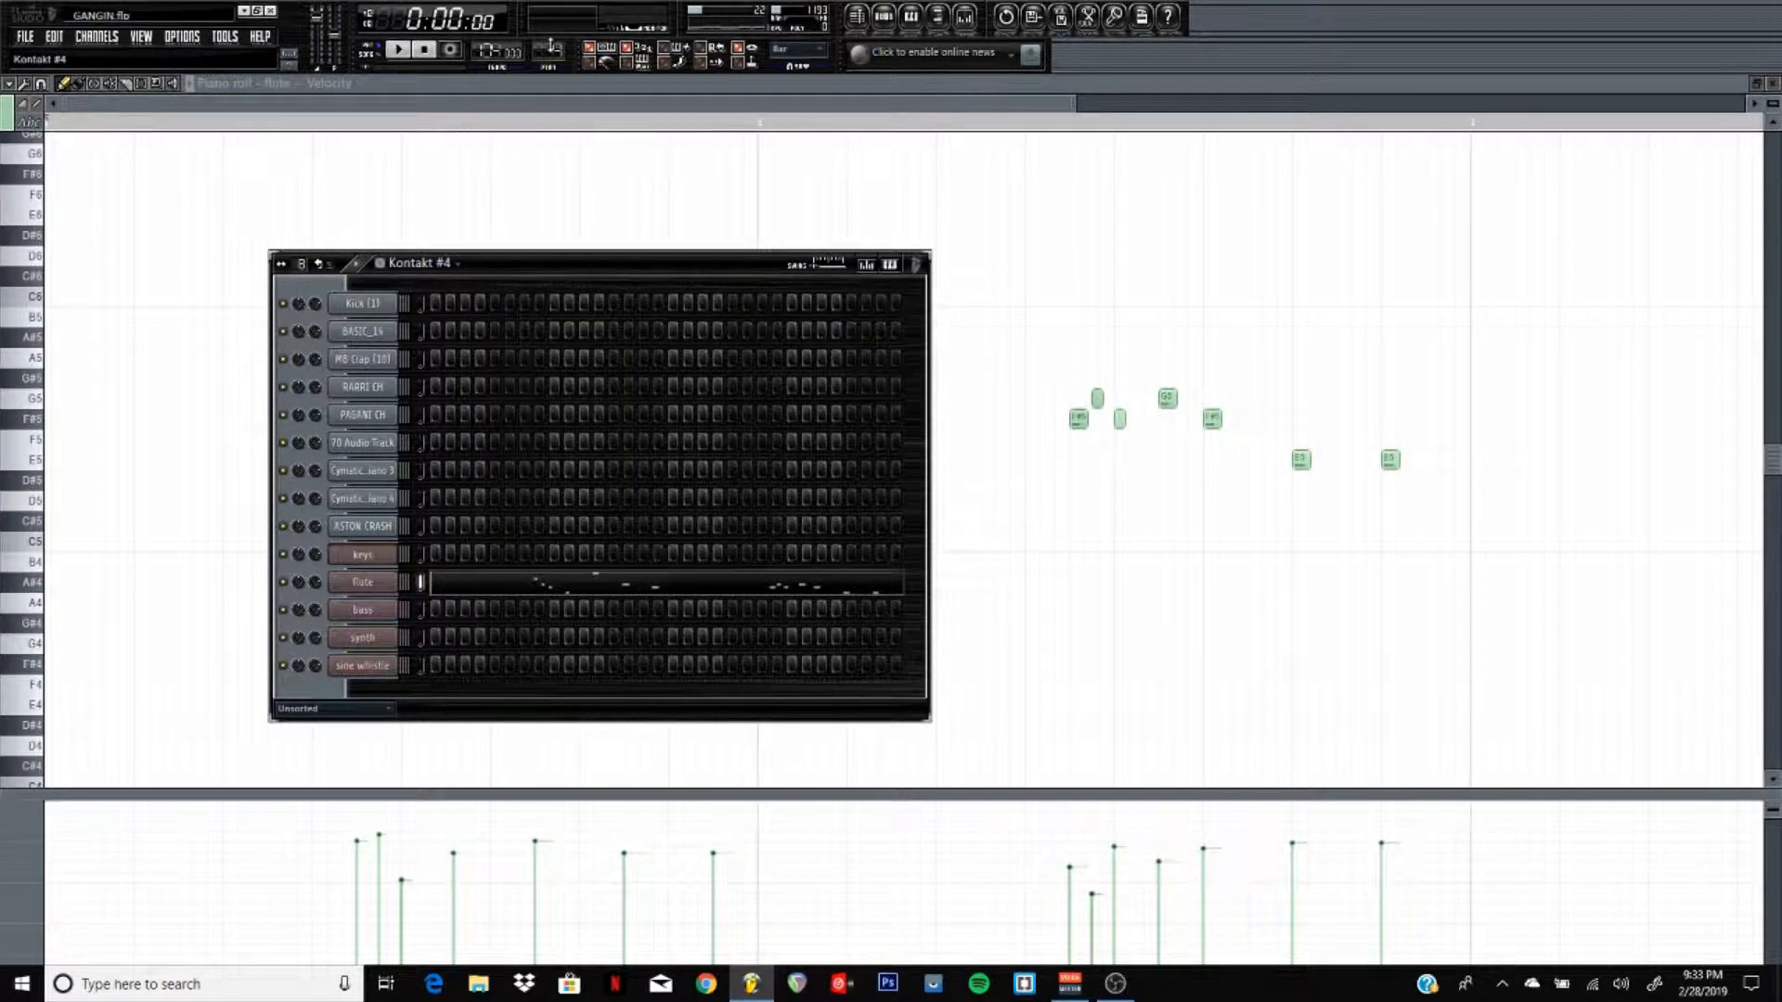
pyautogui.click(415, 51)
pyautogui.click(506, 84)
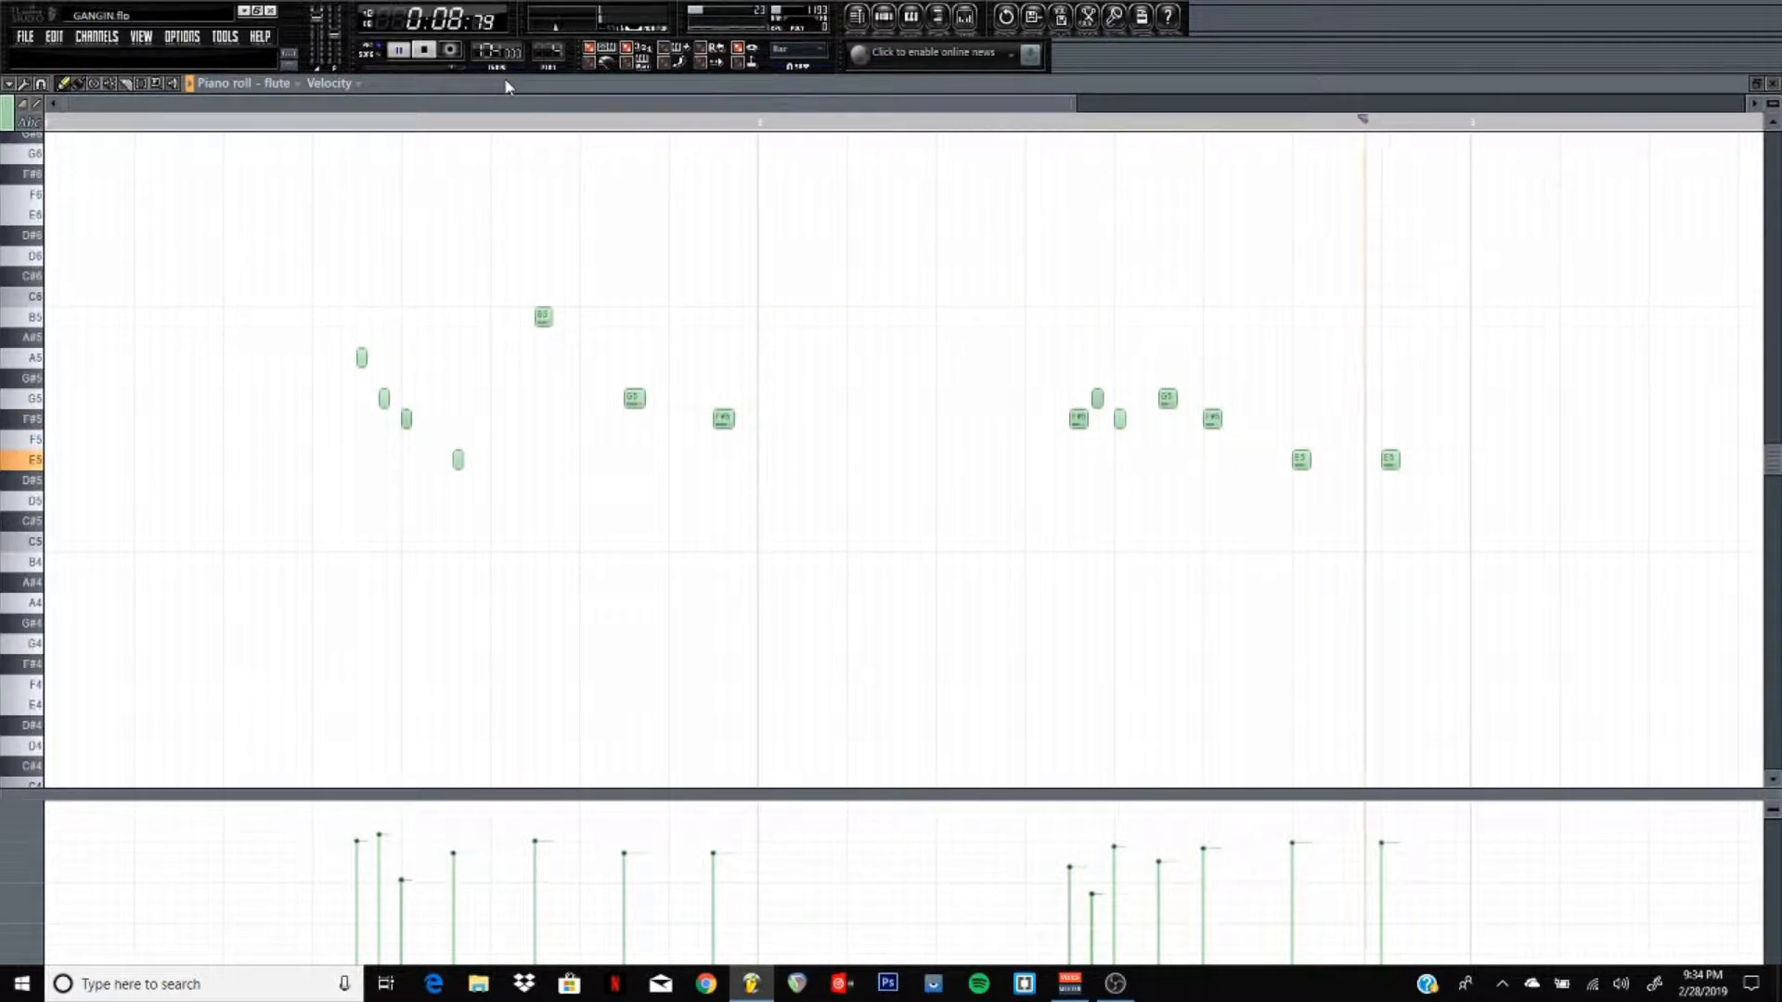
pyautogui.click(425, 51)
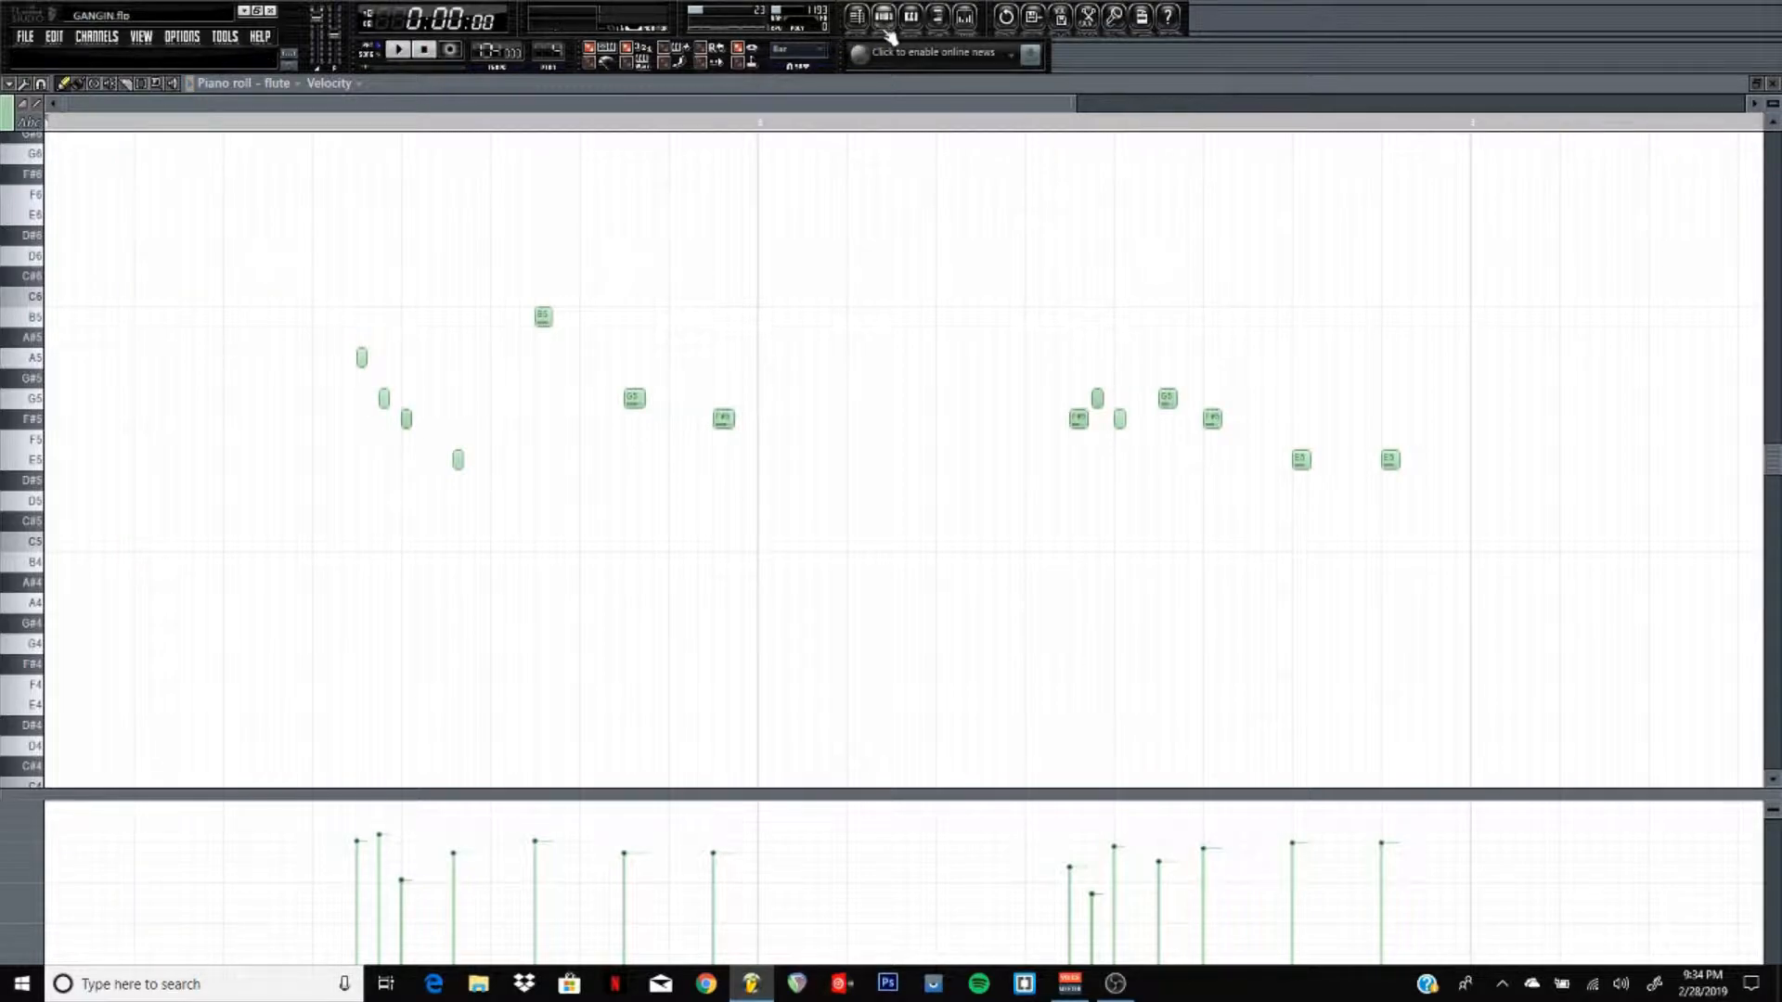
# - Select the Hybrid pattern, open its bass notes in the piano roll and play them back
pyautogui.click(885, 20)
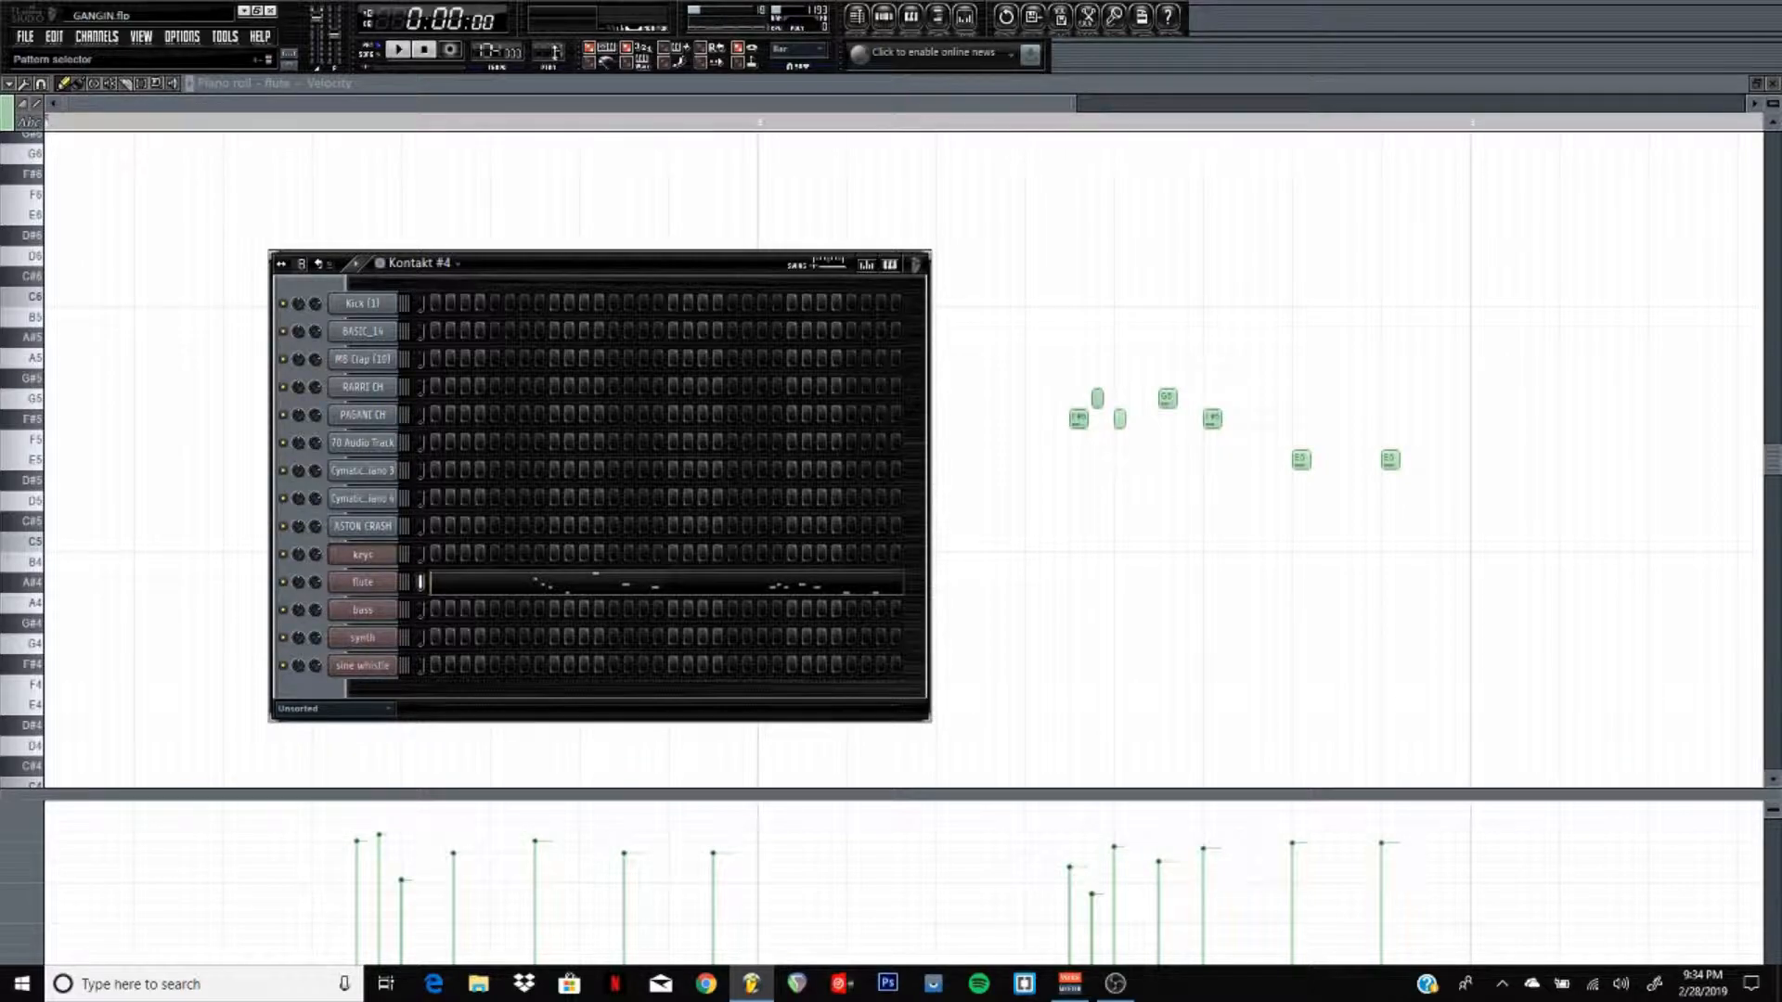
pyautogui.scroll(1, 547, 52)
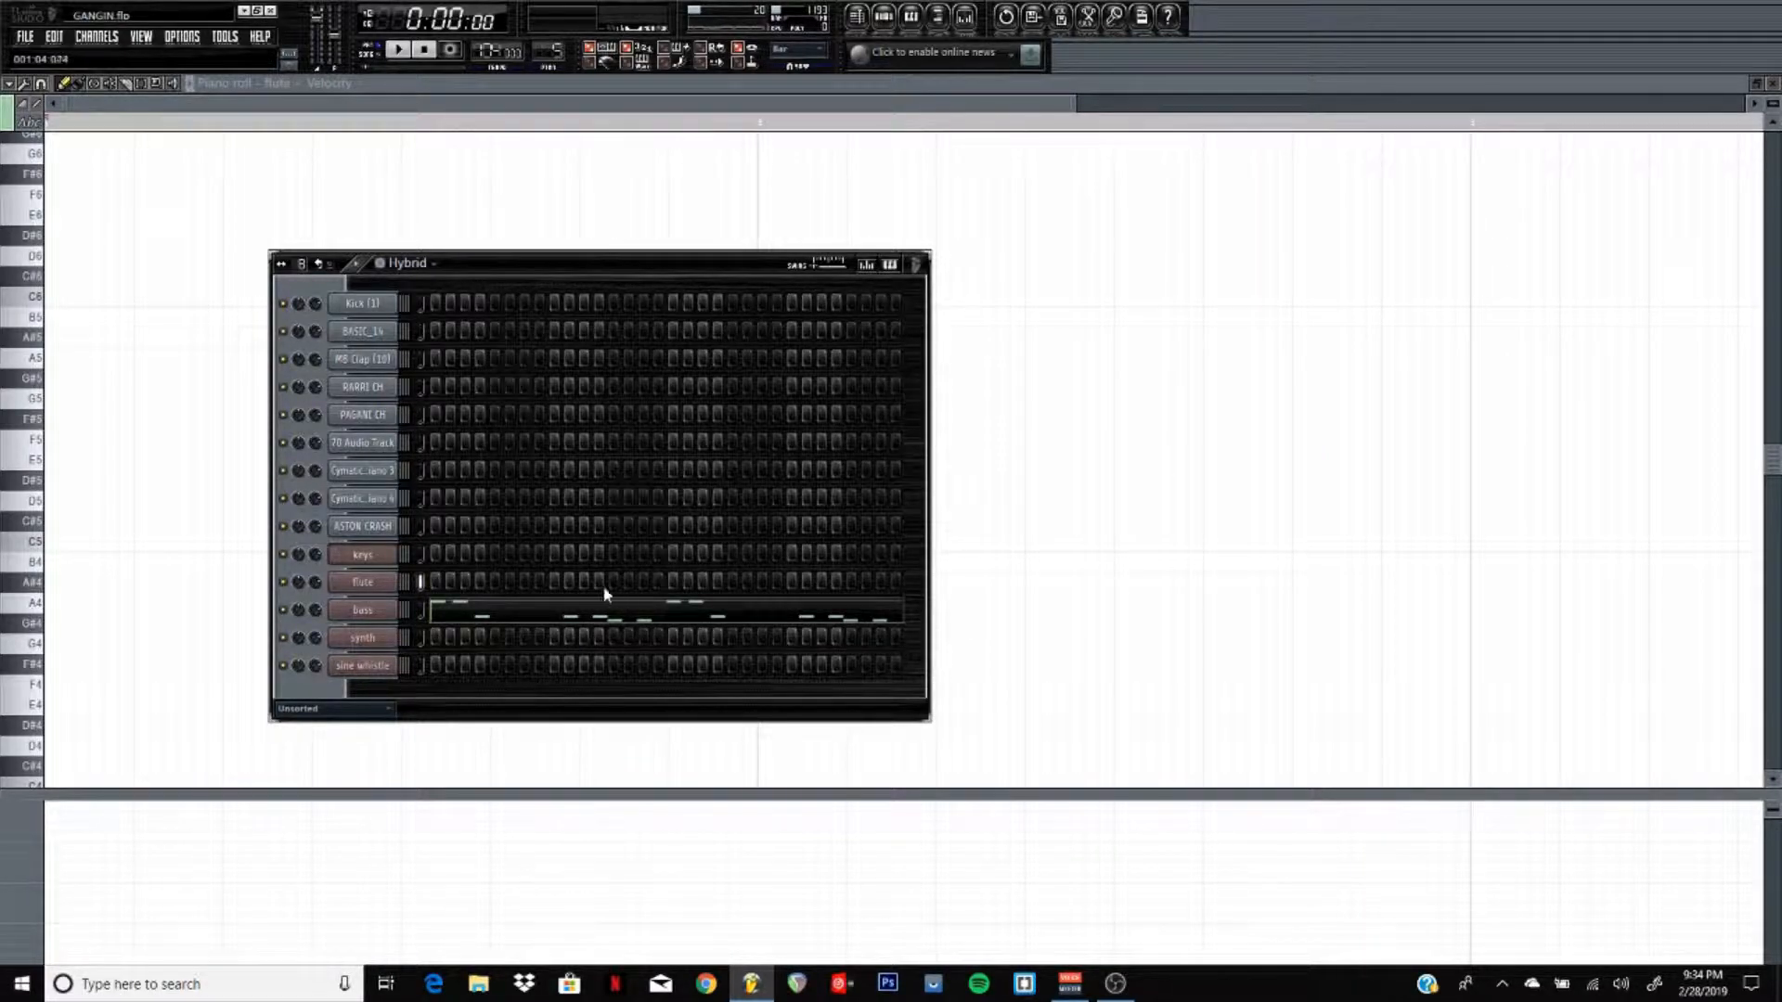
pyautogui.click(566, 614)
pyautogui.click(413, 53)
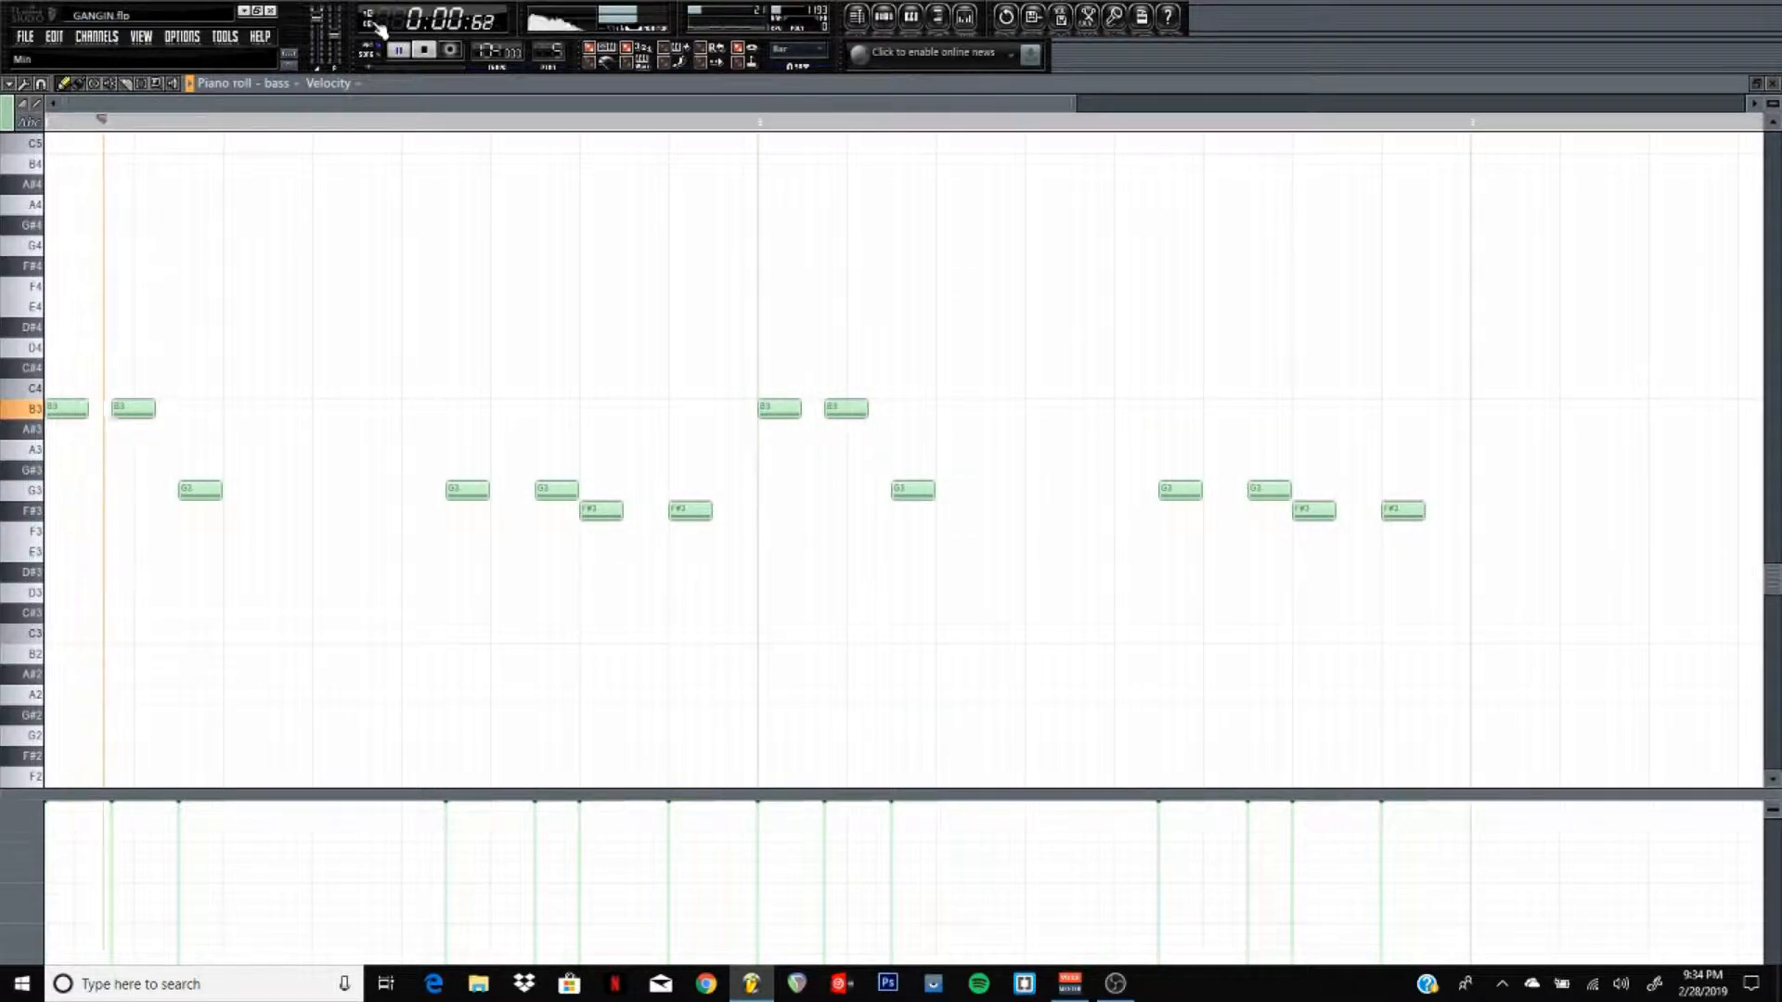
pyautogui.click(425, 52)
# - Select the Hybrid #2 pattern, open its synth notes in the piano roll and play them back
pyautogui.click(884, 21)
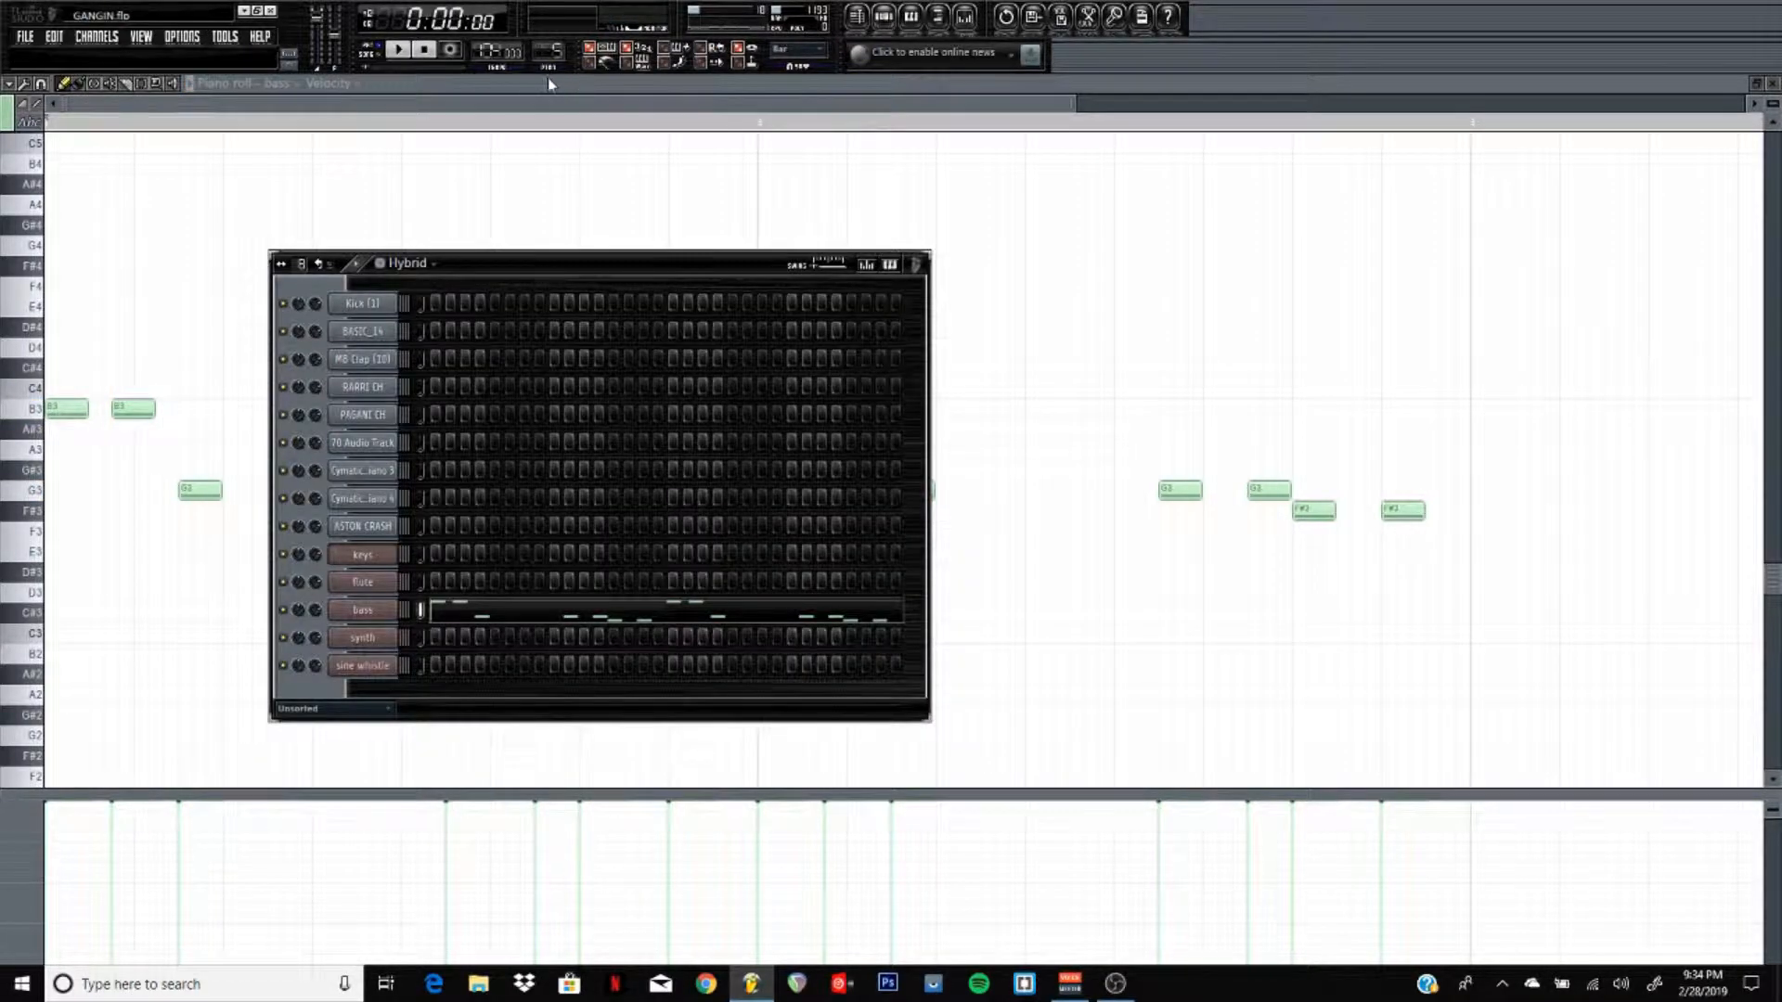
pyautogui.moveTo(549, 53); pyautogui.dragTo(550, 44)
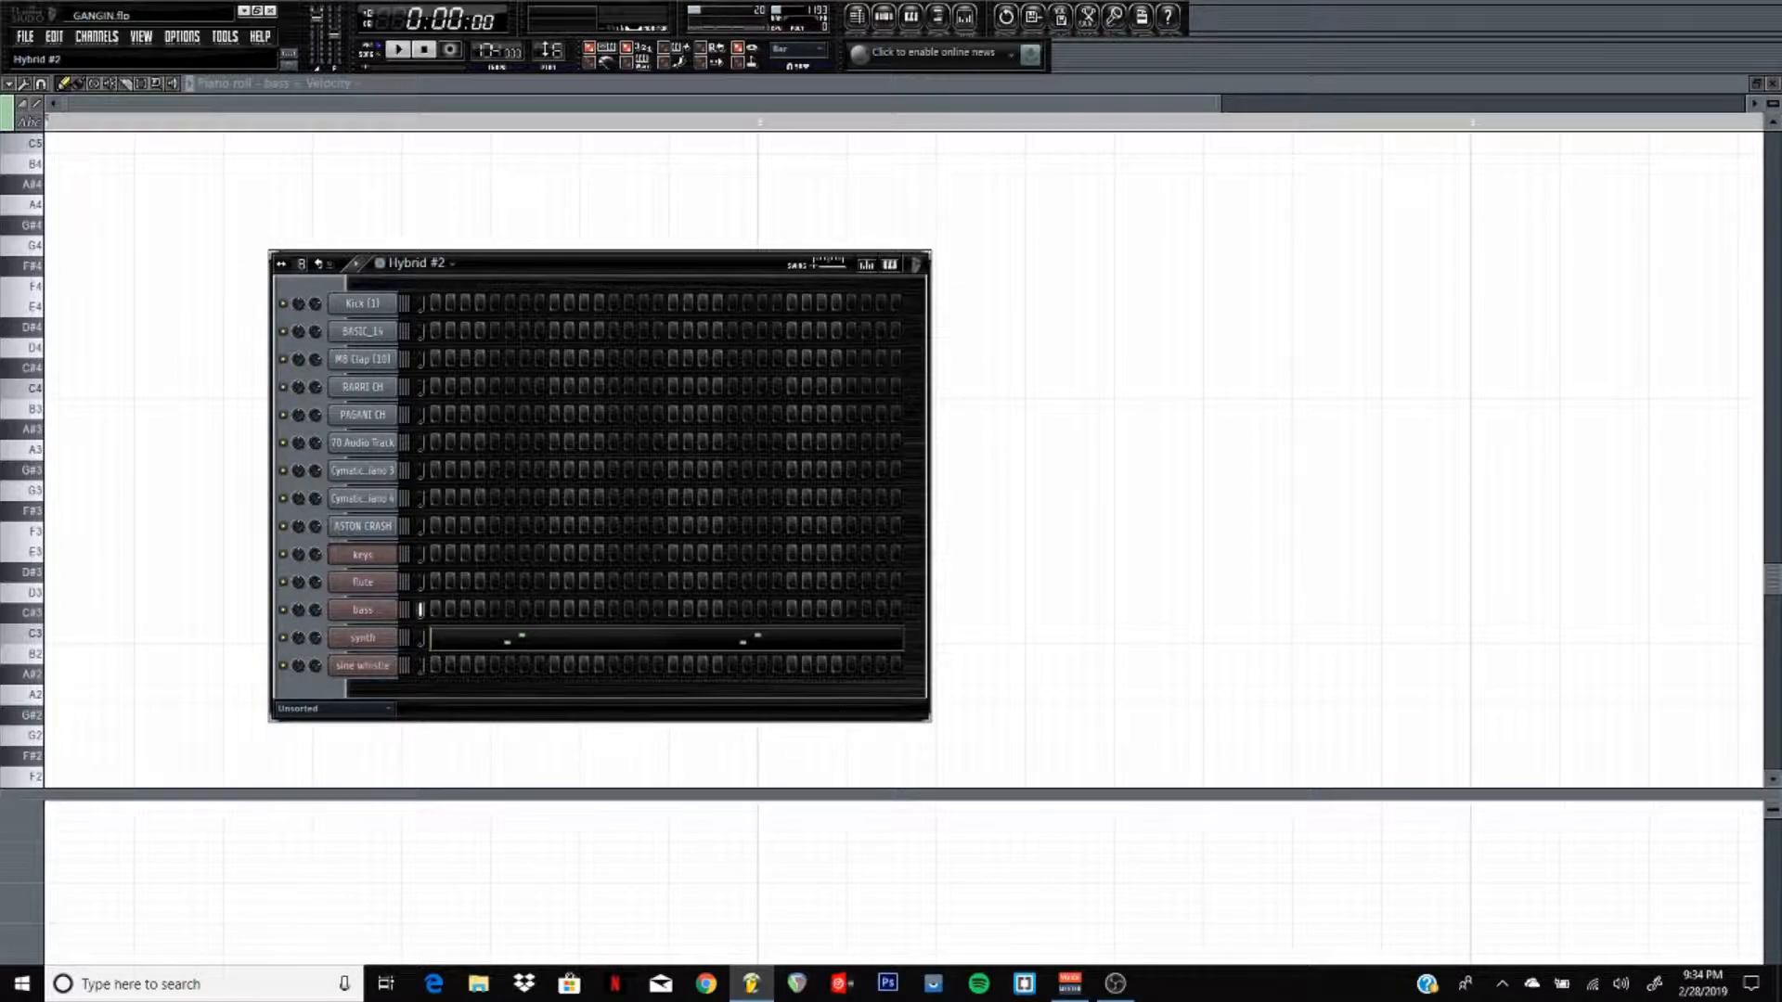
pyautogui.click(508, 86)
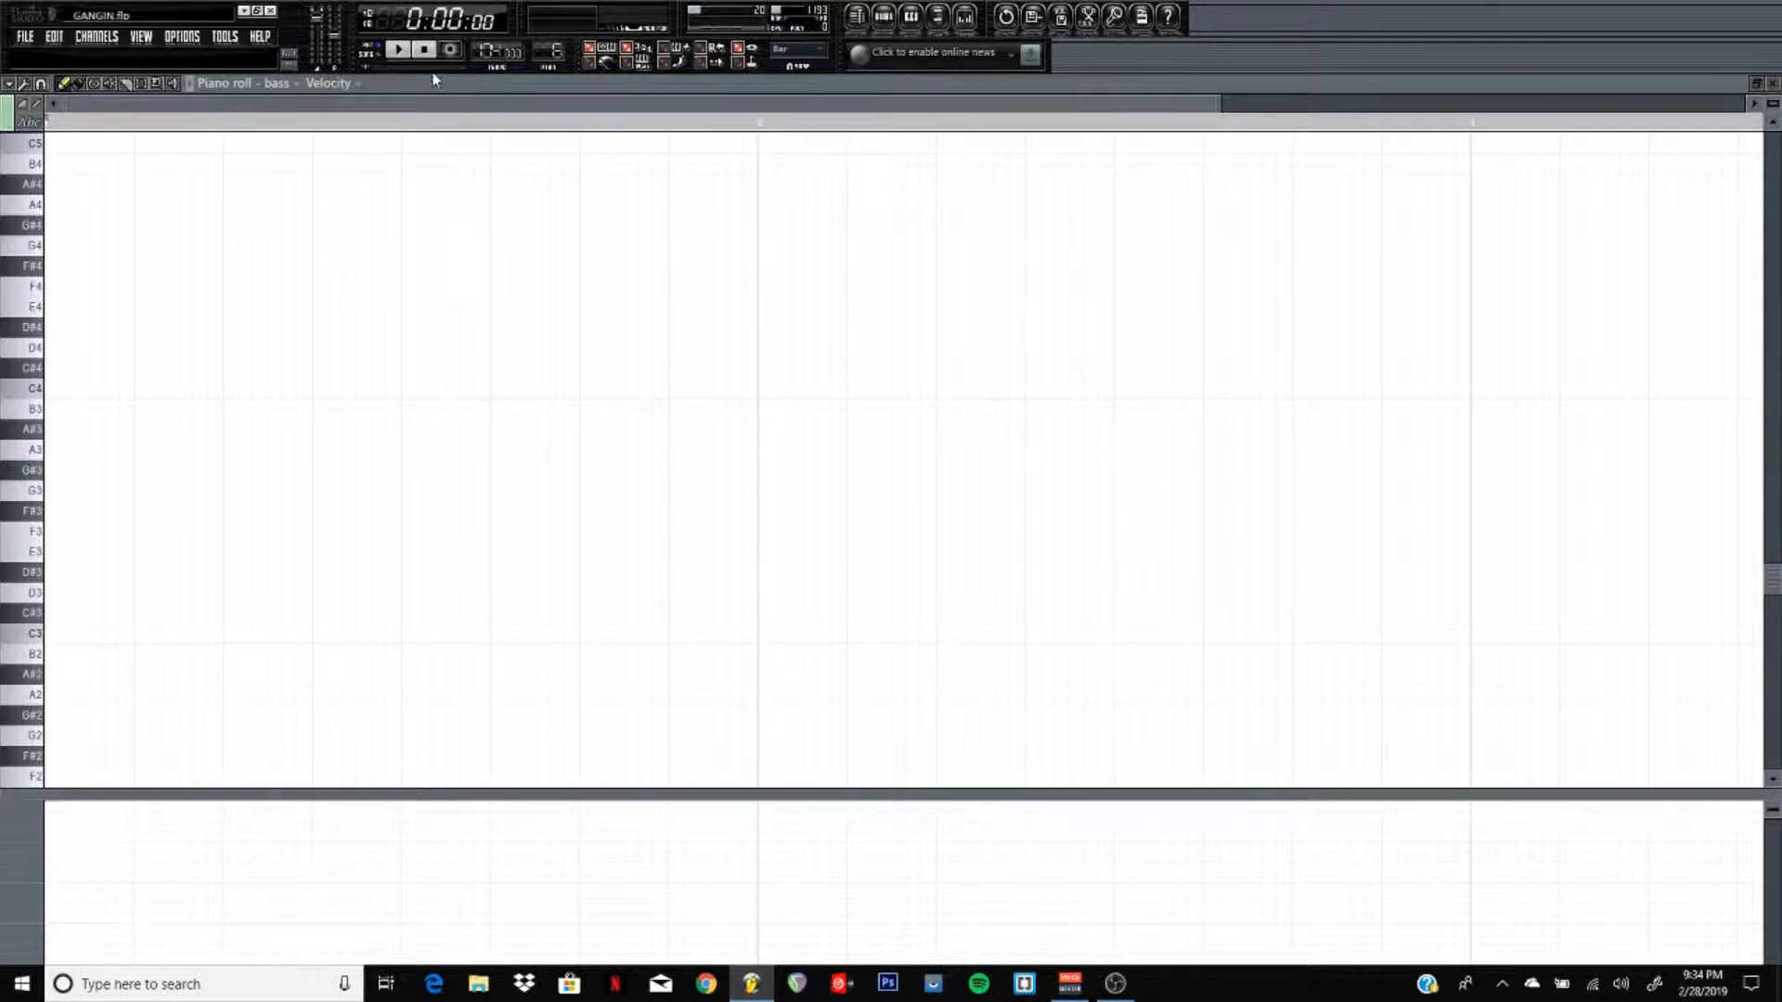
pyautogui.click(883, 20)
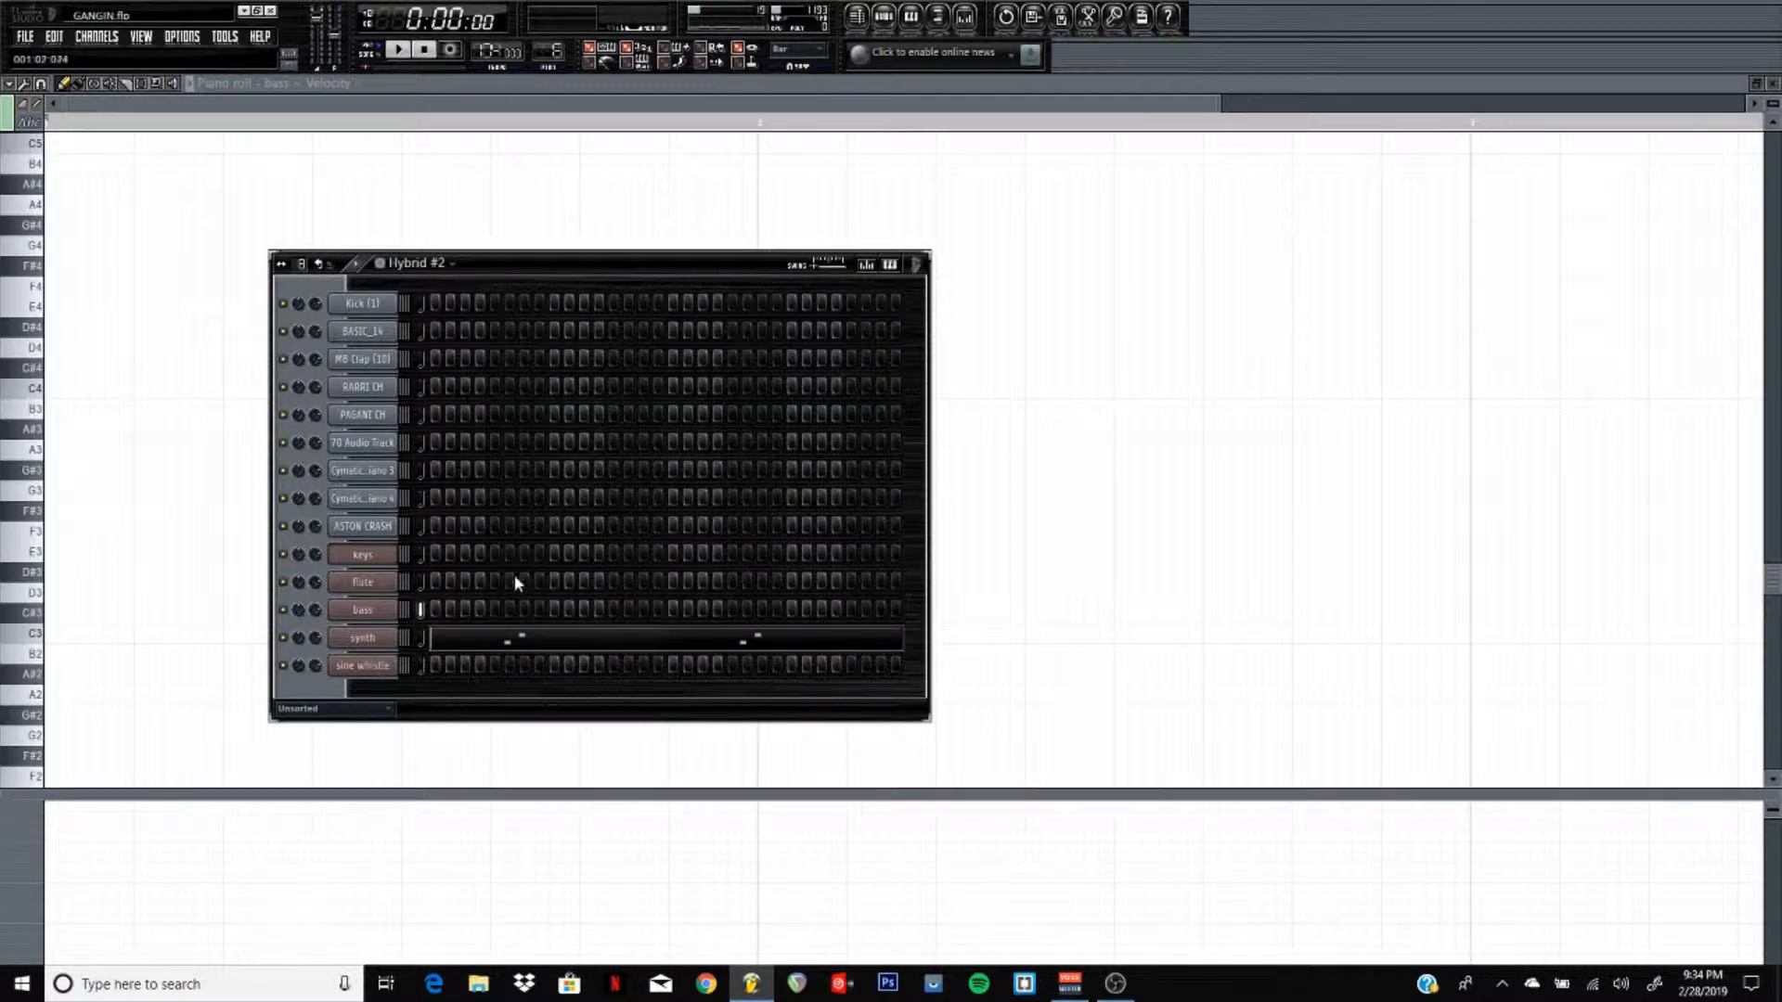
pyautogui.click(489, 639)
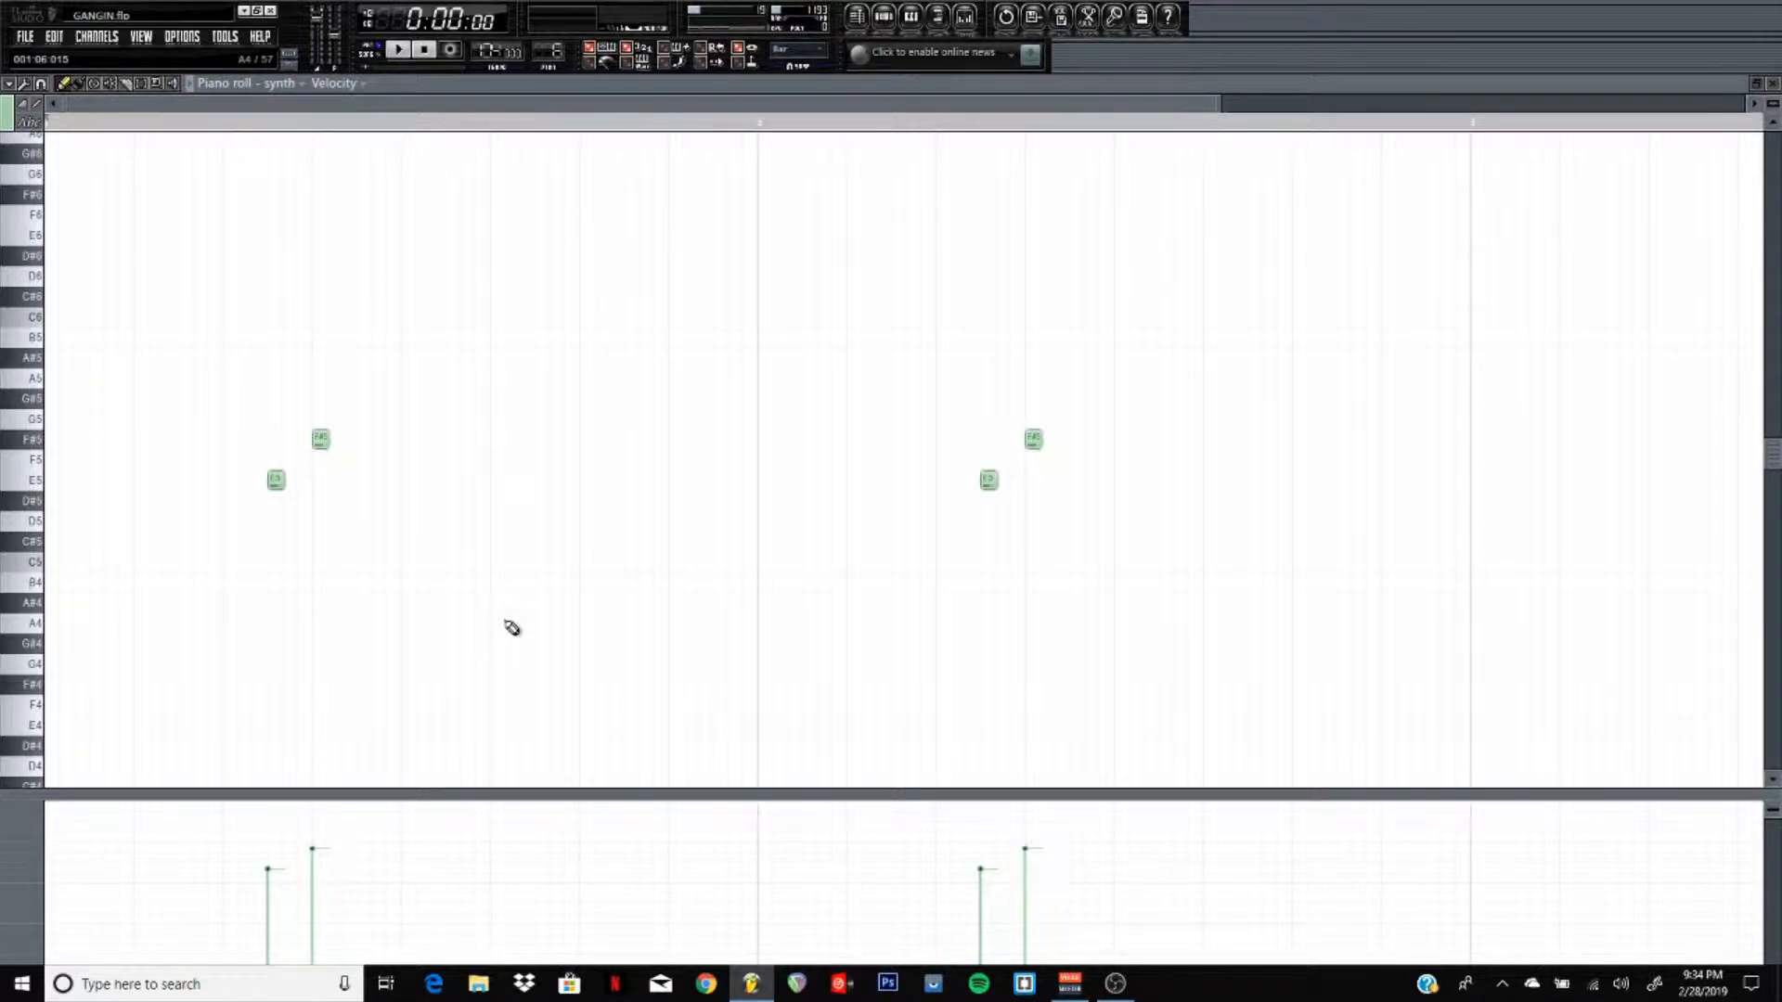
pyautogui.click(404, 51)
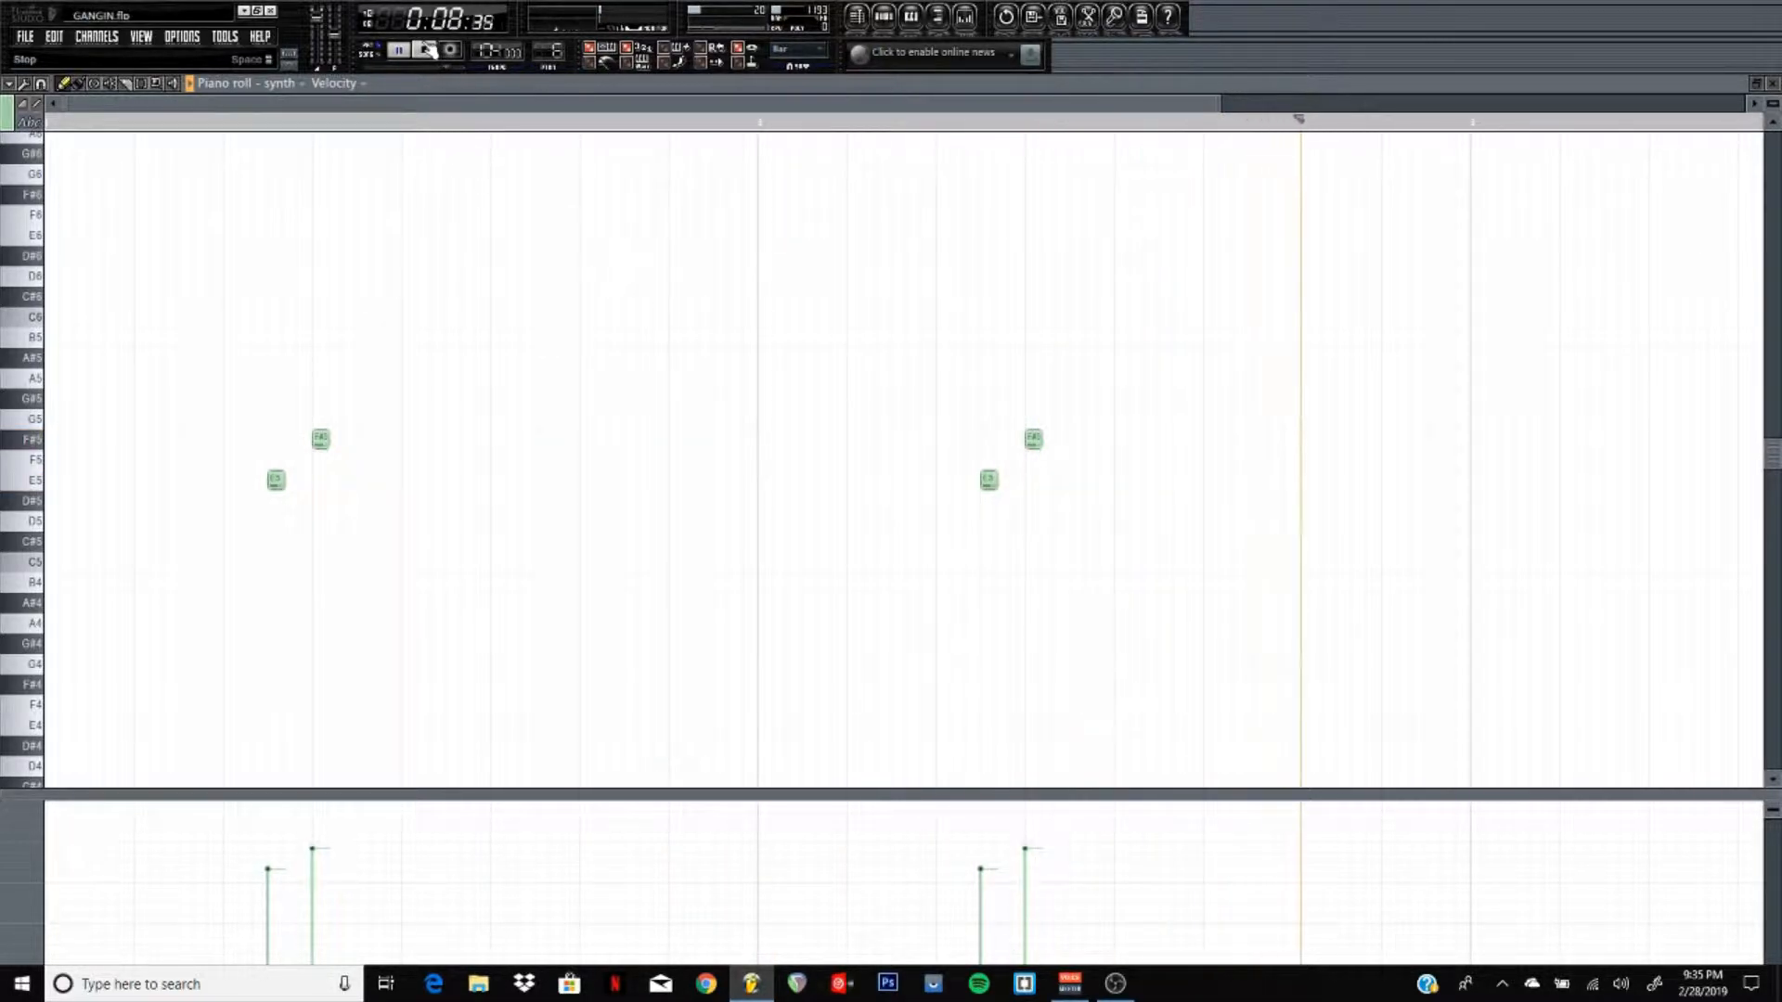
pyautogui.click(426, 50)
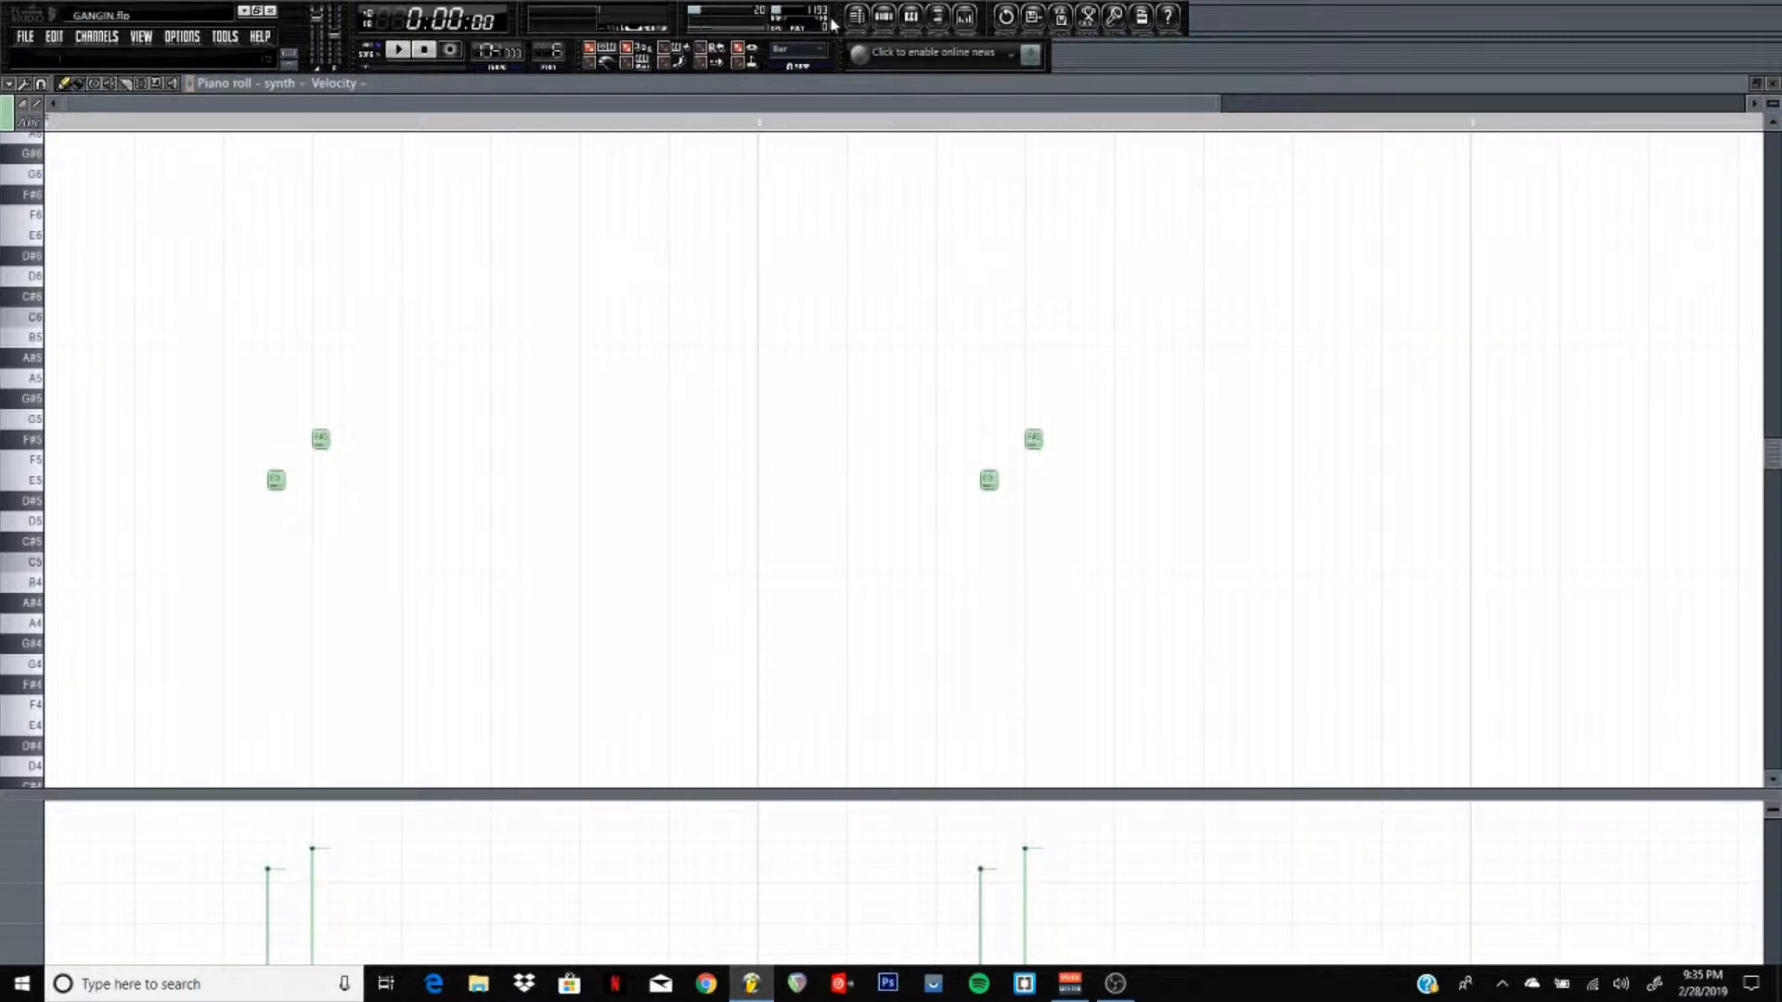
# - Select the Hybrid #3 pattern, open its sine whistle notes in the piano roll and play them back
pyautogui.click(883, 21)
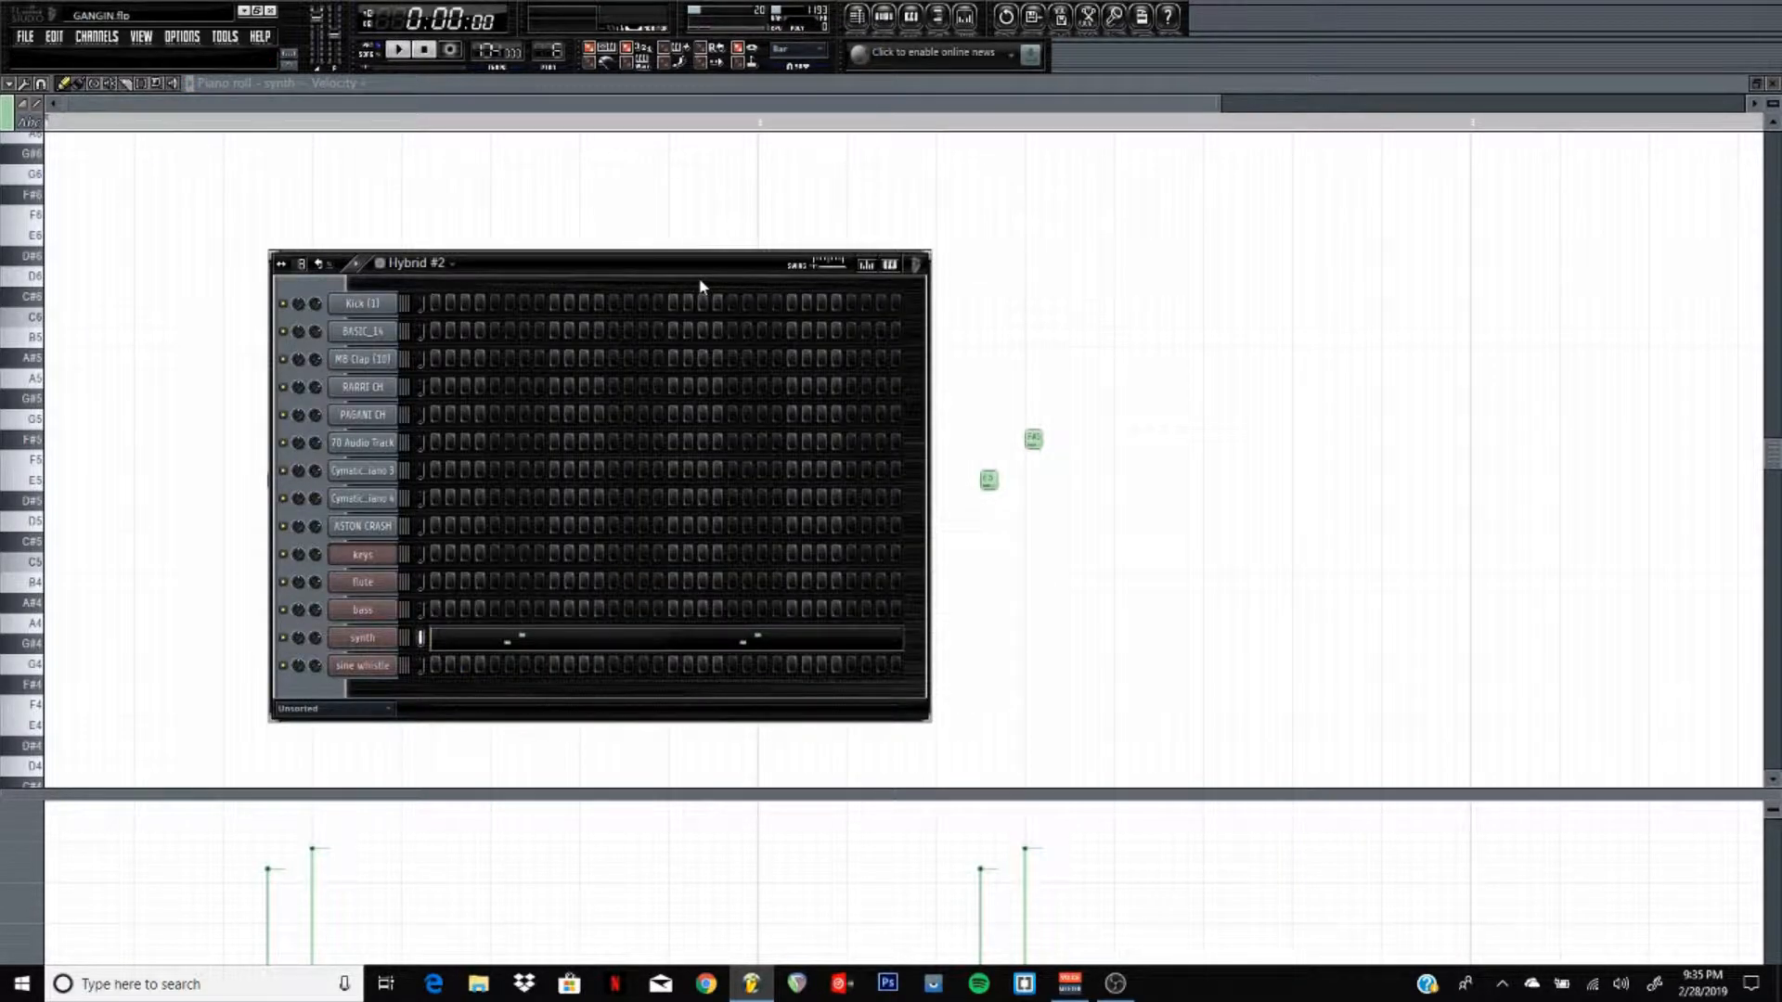
pyautogui.moveTo(547, 52); pyautogui.dragTo(548, 43)
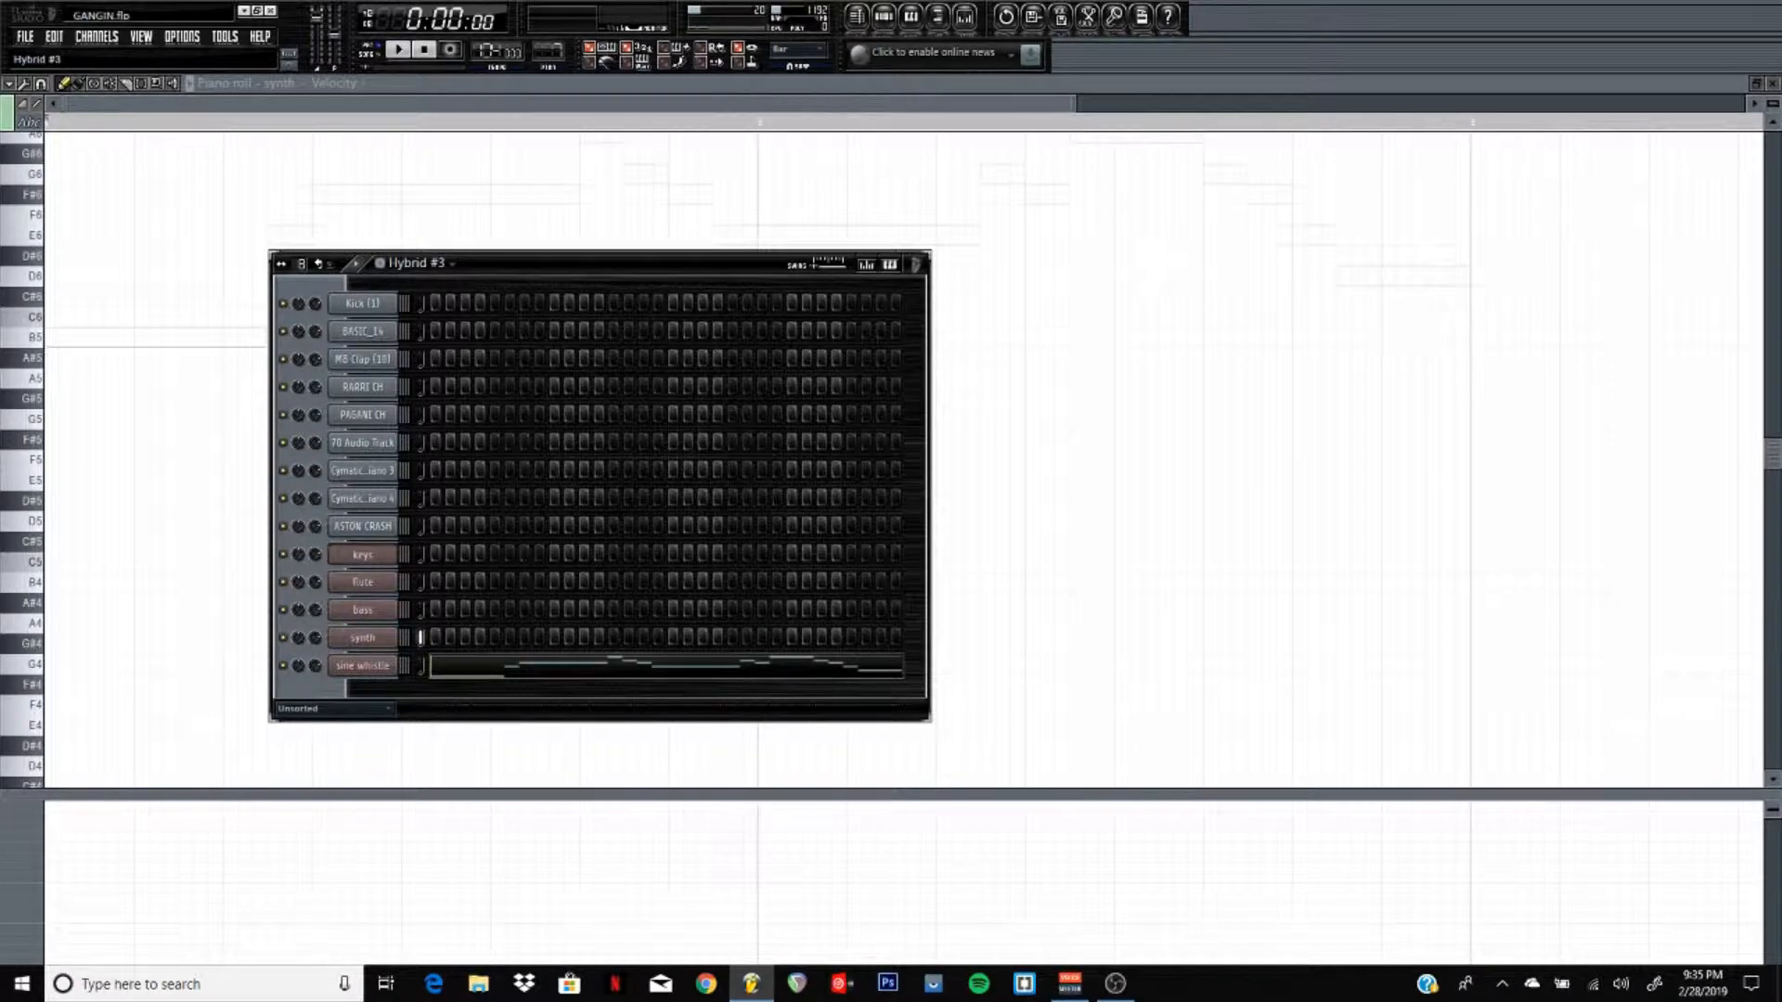
pyautogui.click(544, 663)
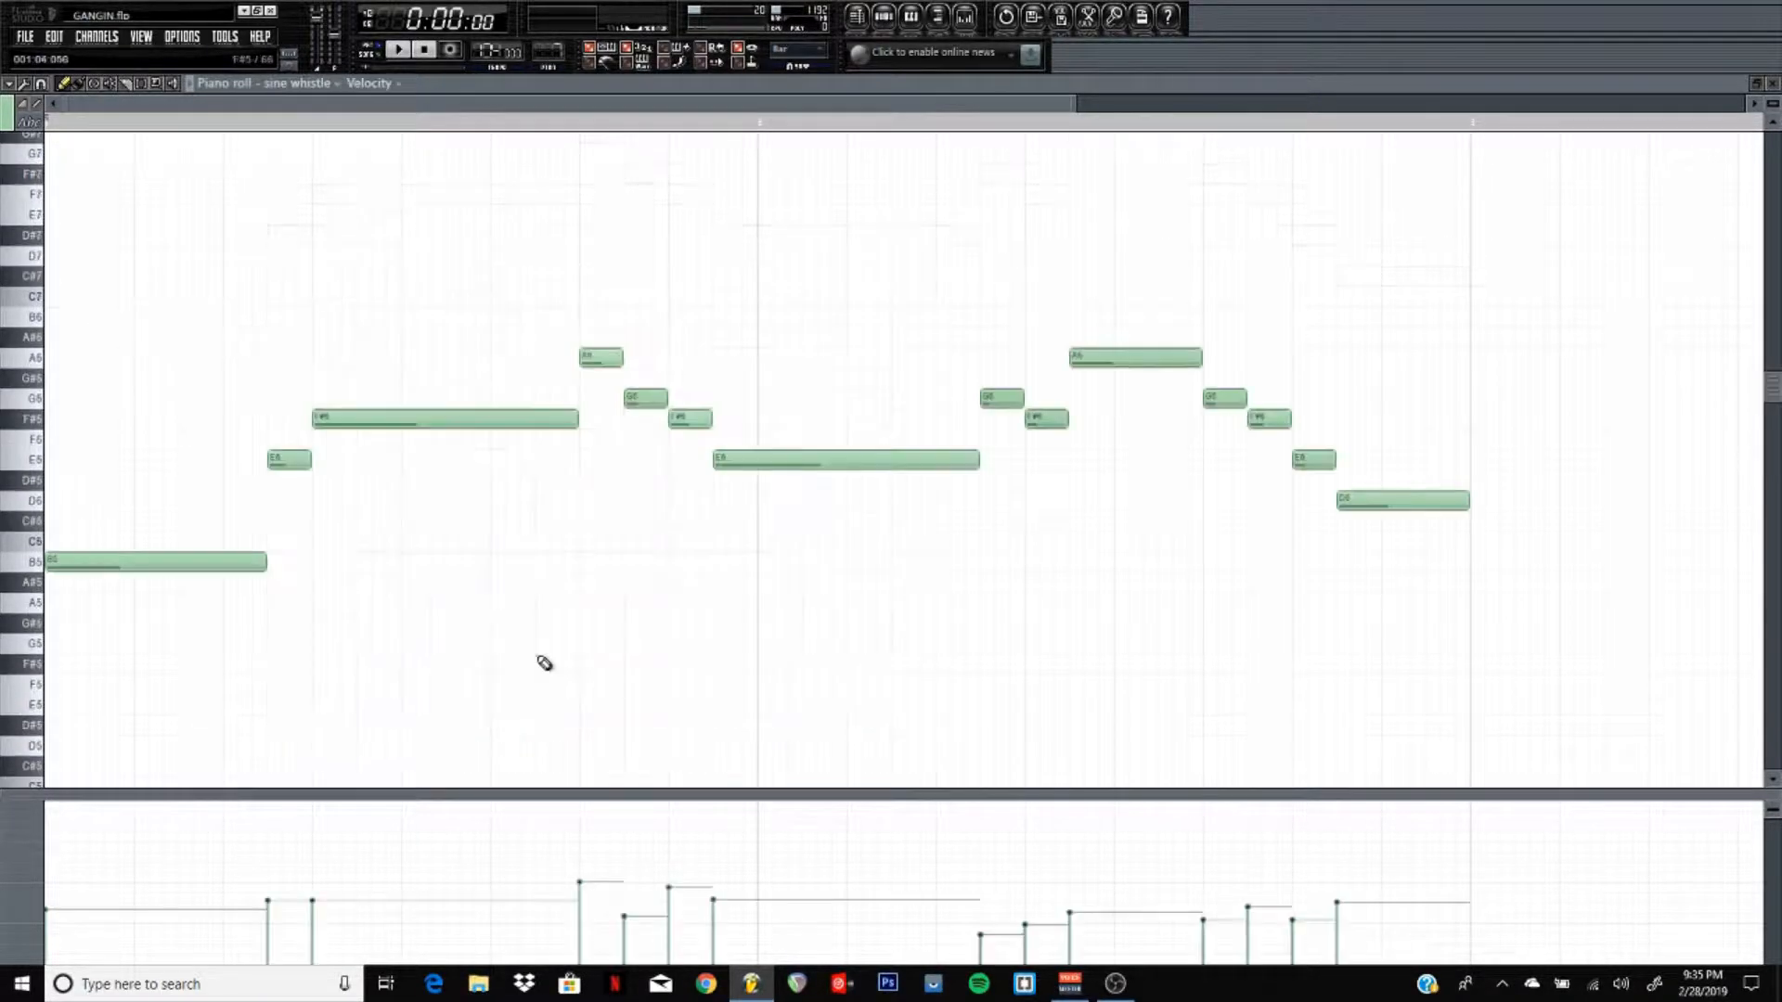
pyautogui.click(413, 51)
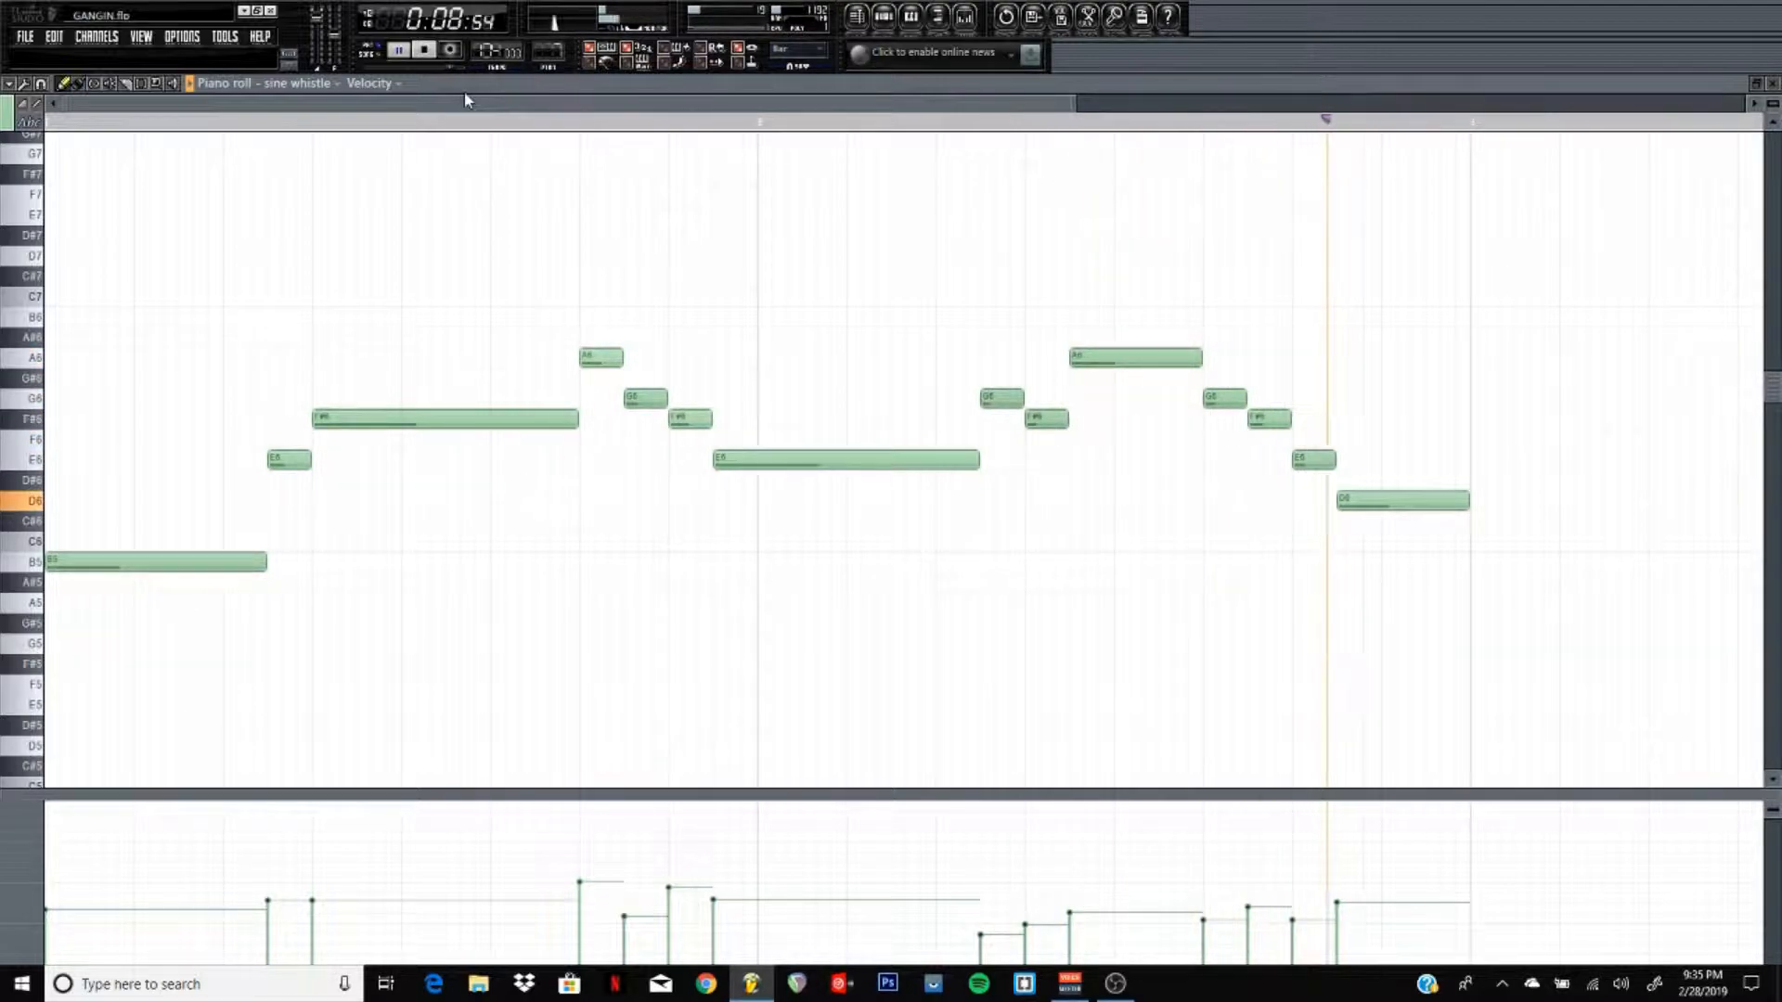
# - Leave the sine whistle notes, open the Kick (1) pattern's notes in the piano roll and play them back
pyautogui.click(426, 57)
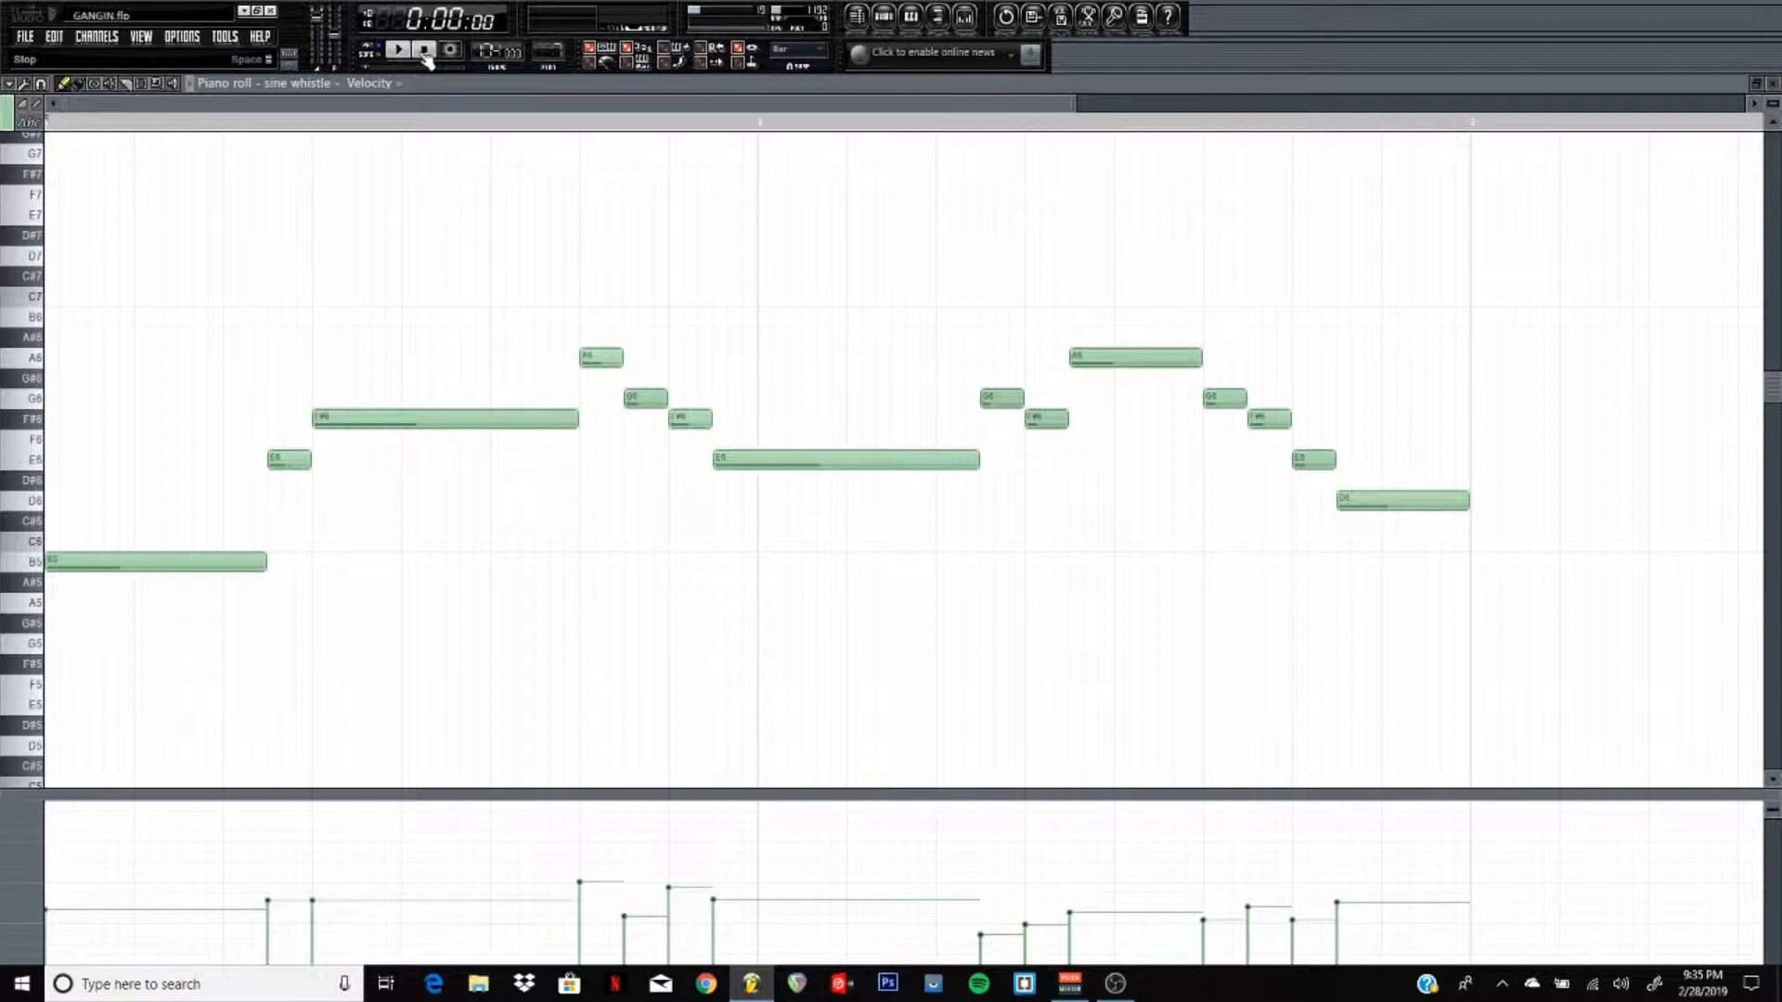
pyautogui.click(1773, 84)
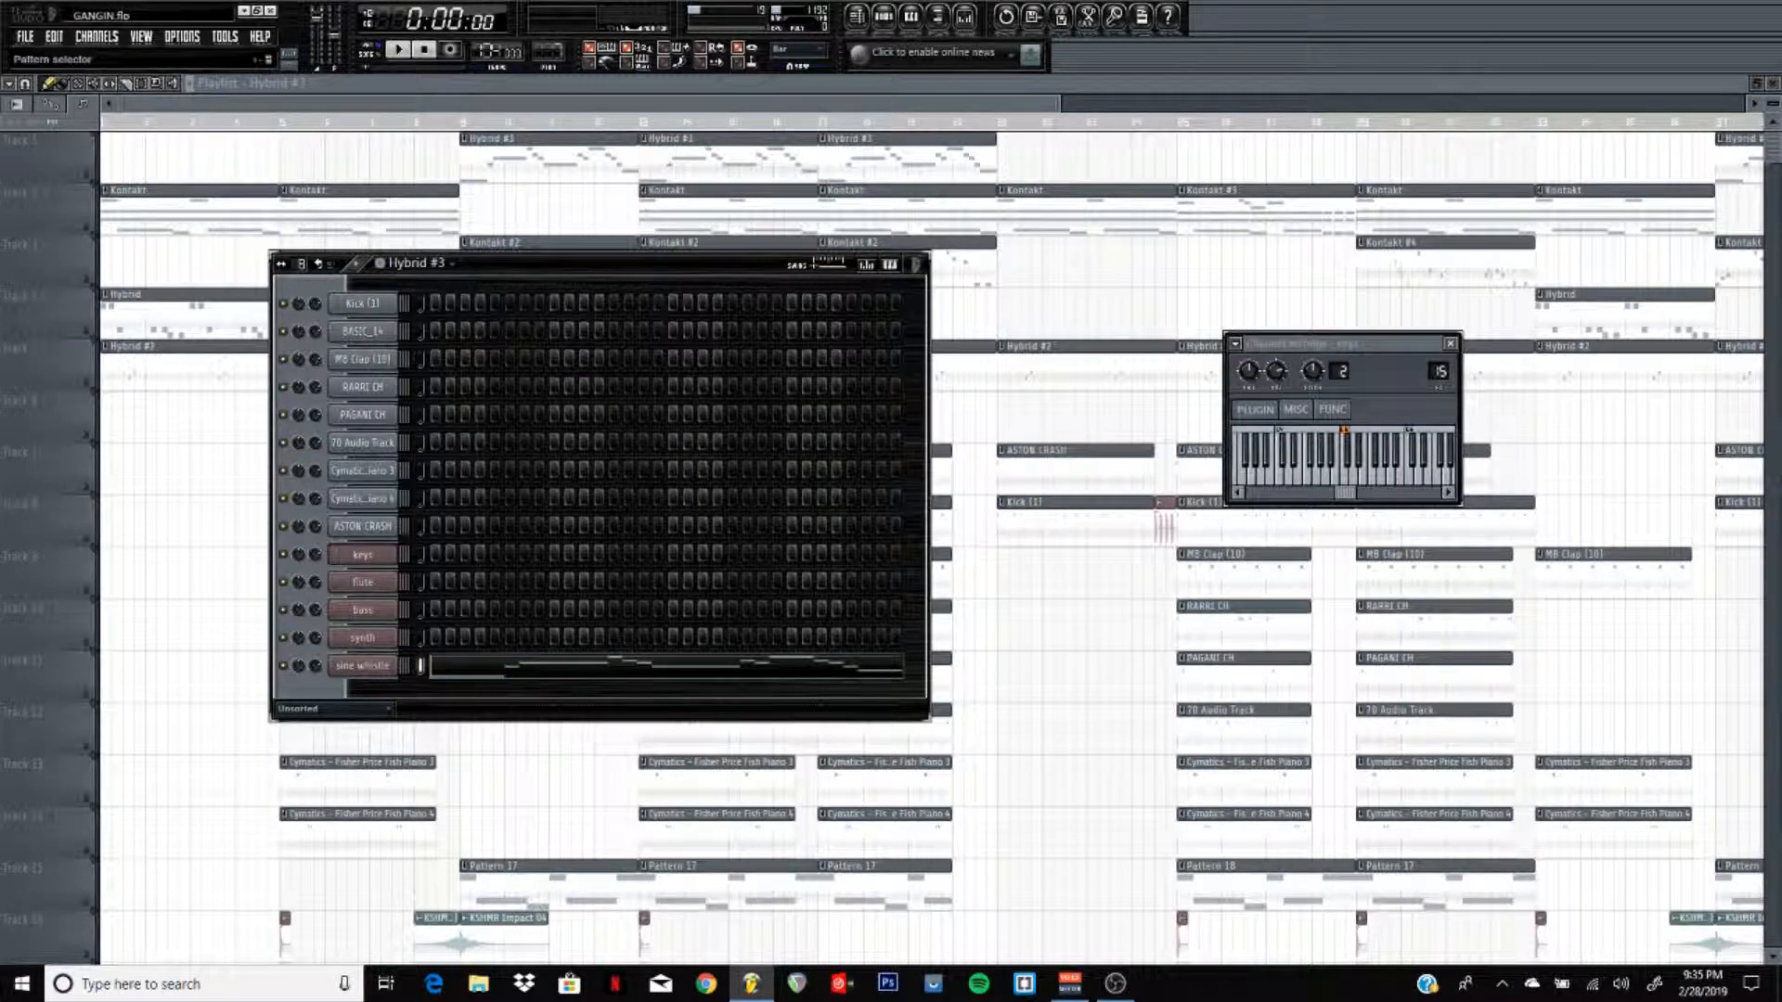
pyautogui.press('KP_Subtract')
pyautogui.click(518, 305)
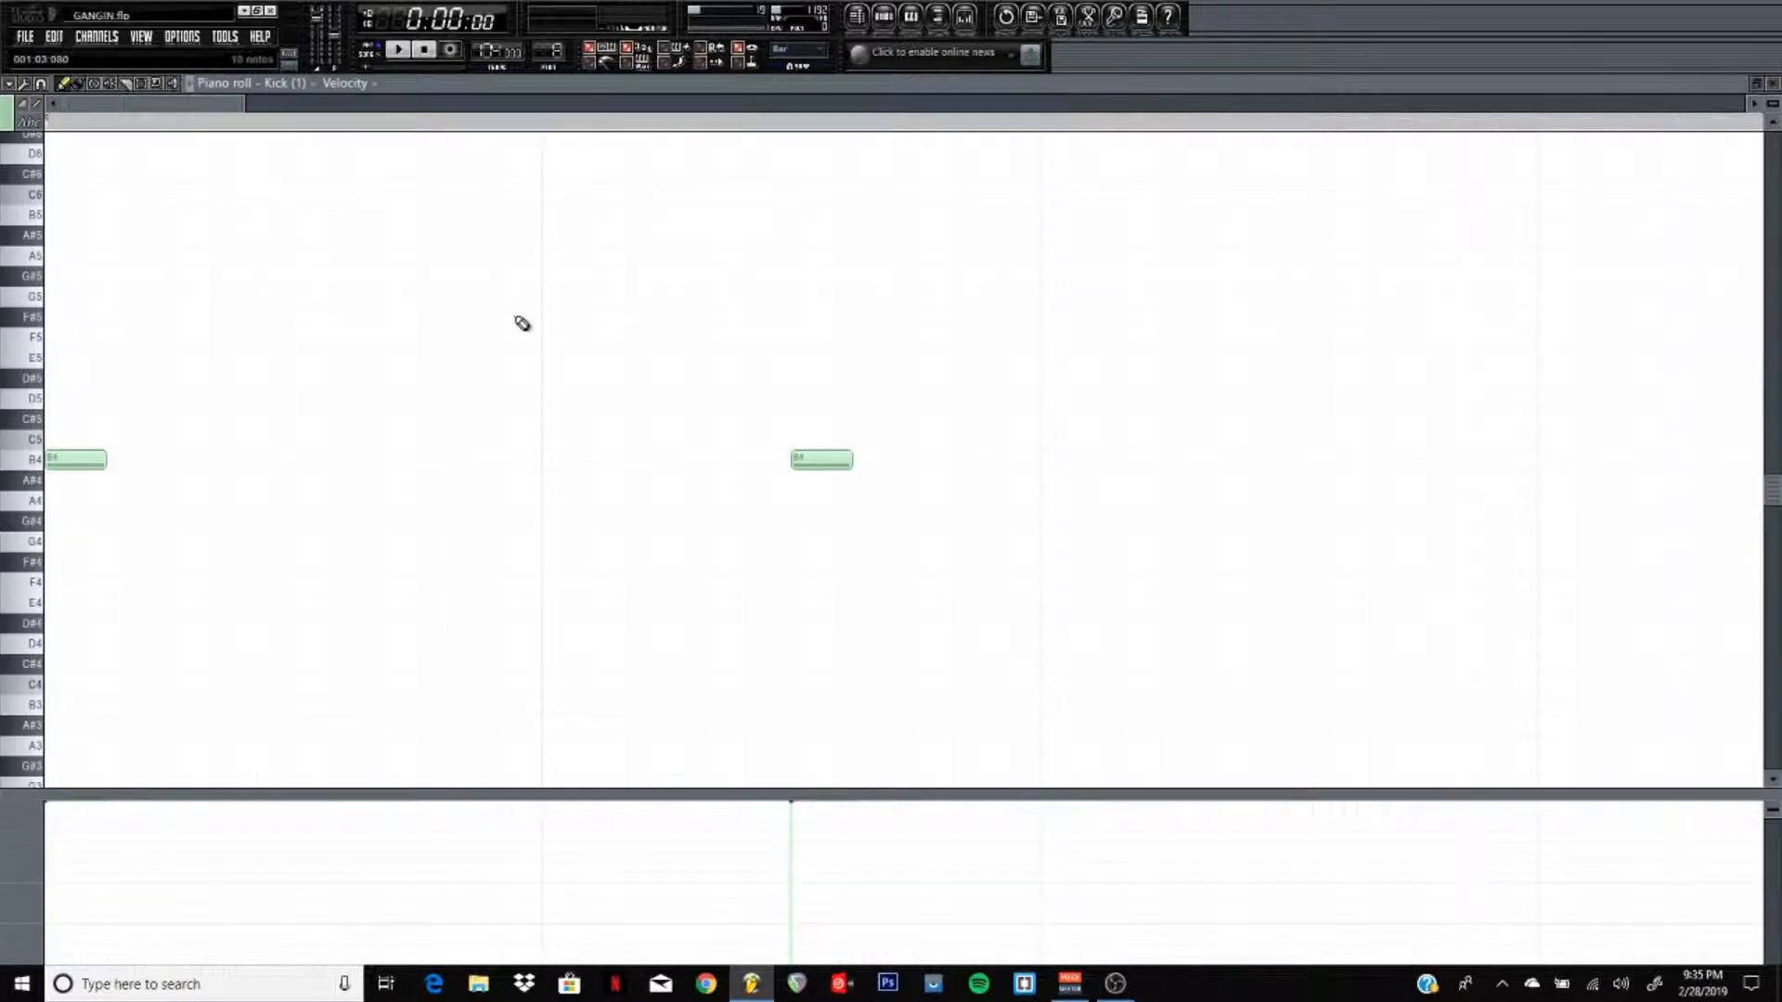
pyautogui.click(408, 53)
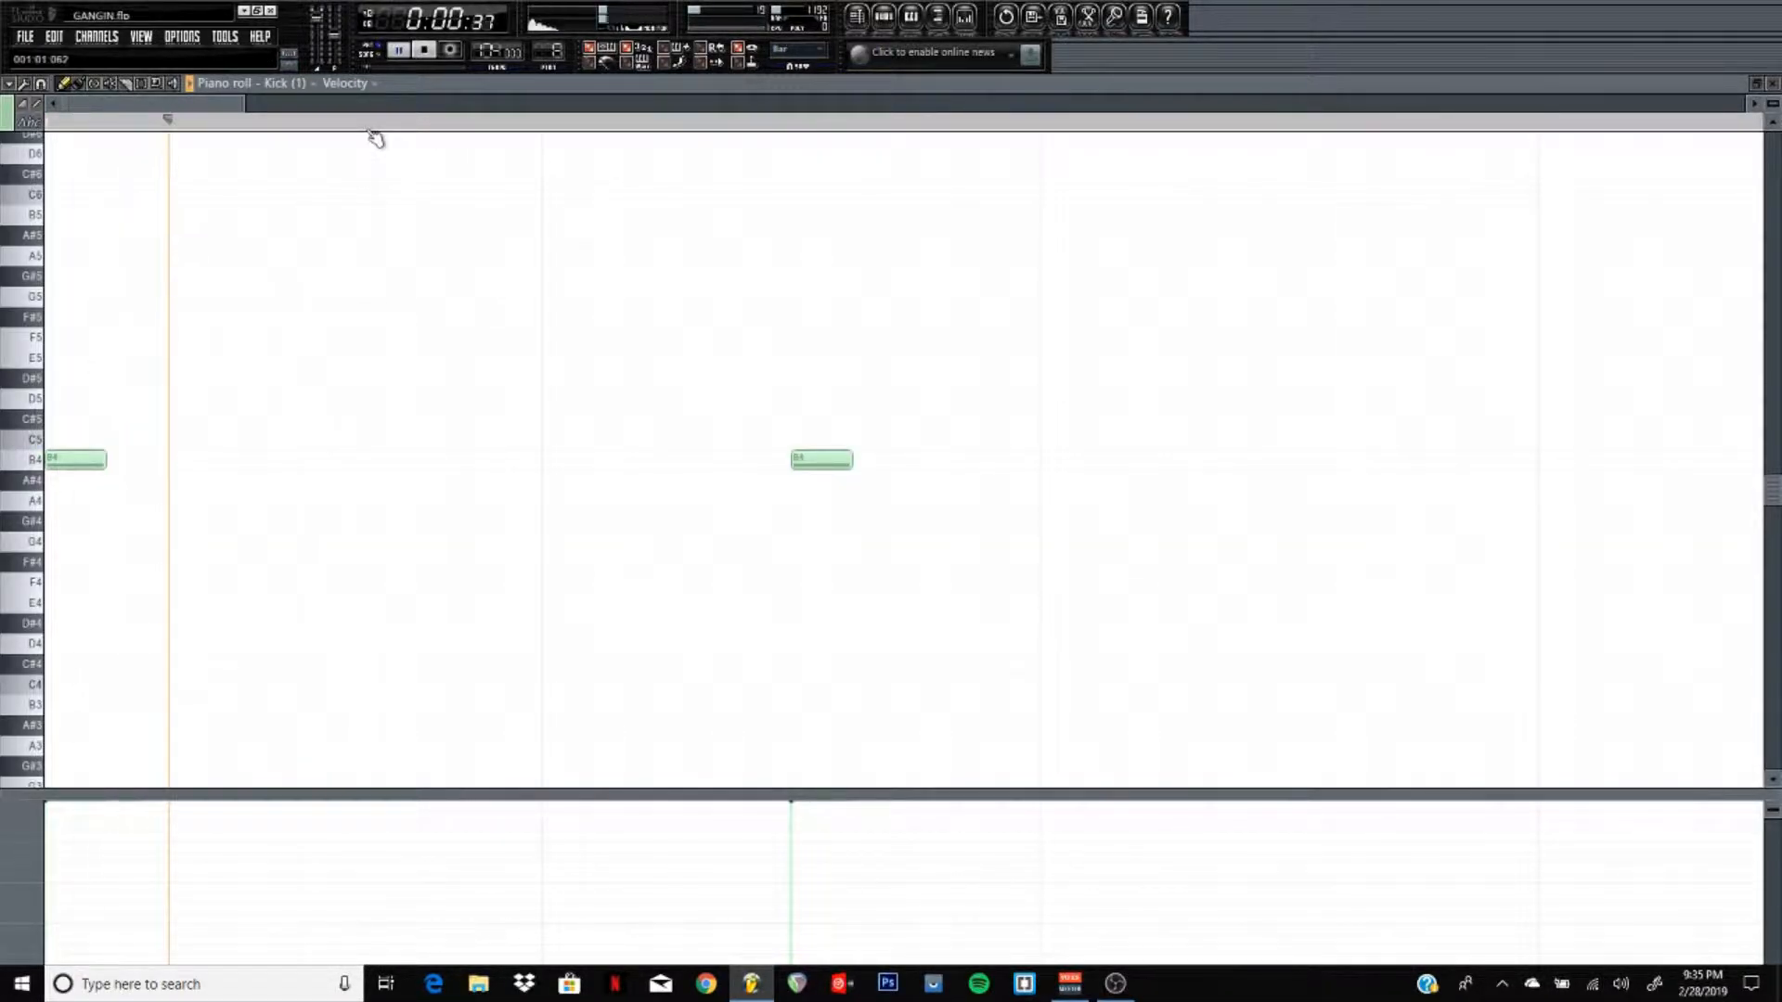
pyautogui.scroll(-6, 378, 135)
pyautogui.scroll(-2, 380, 136)
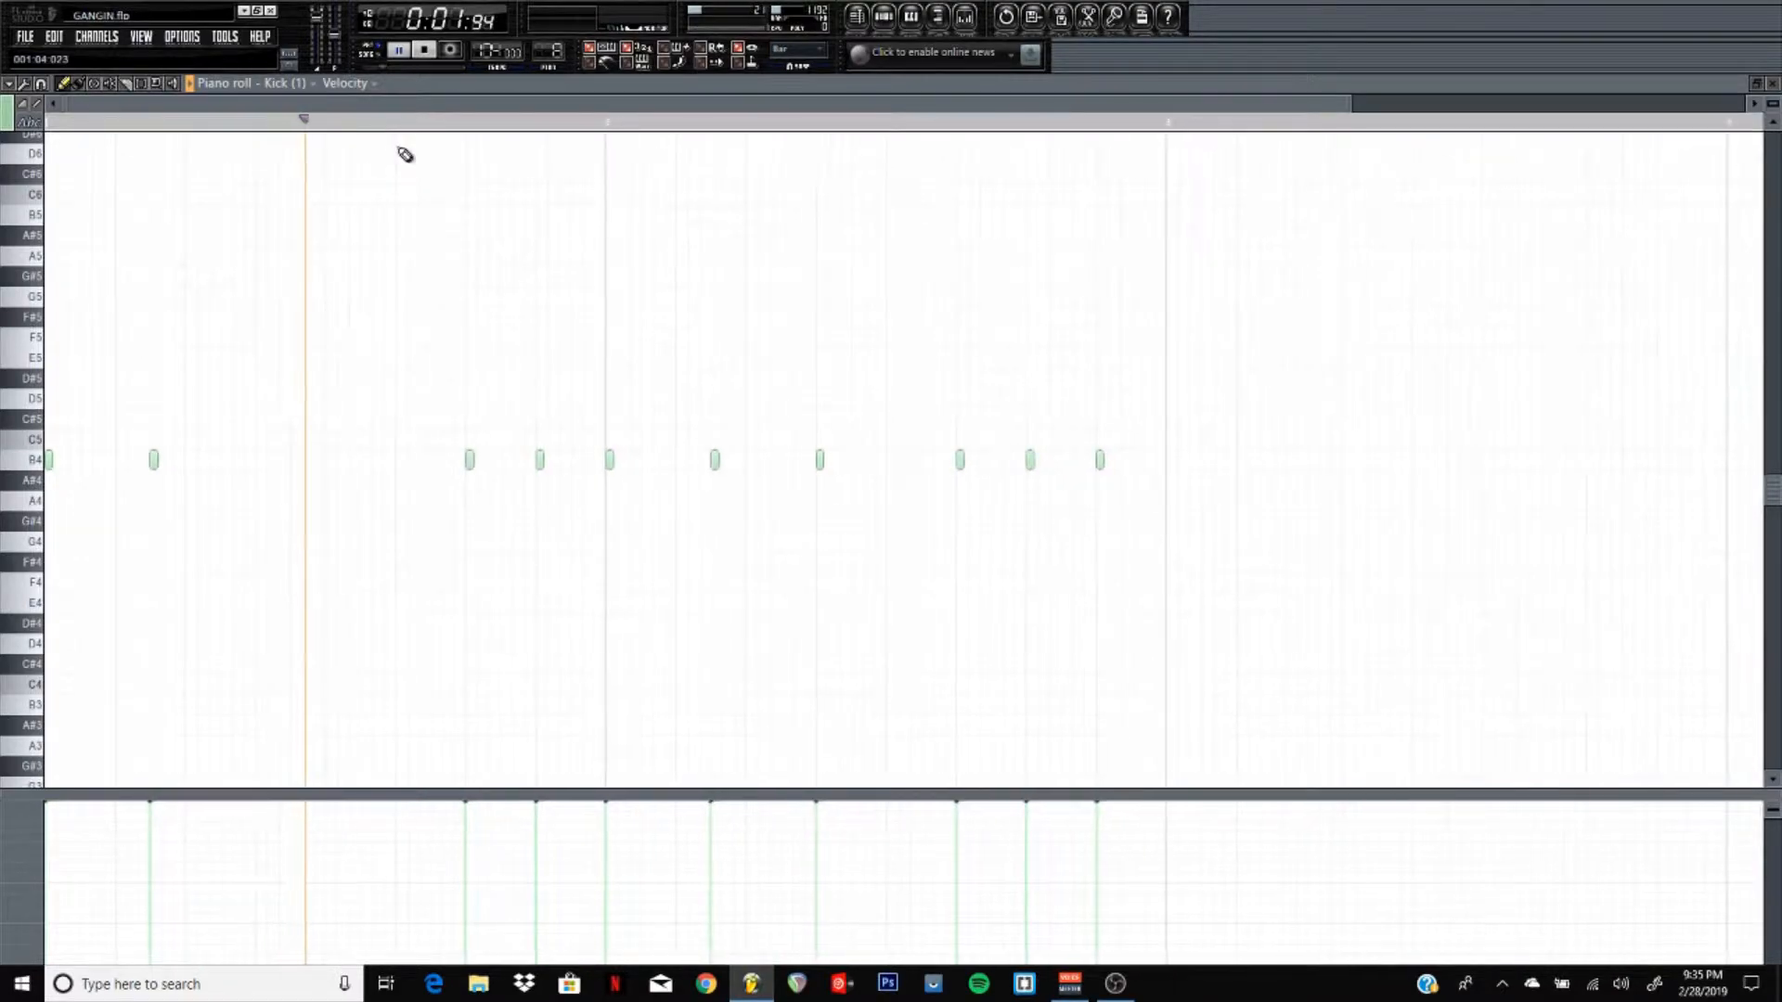
pyautogui.click(426, 49)
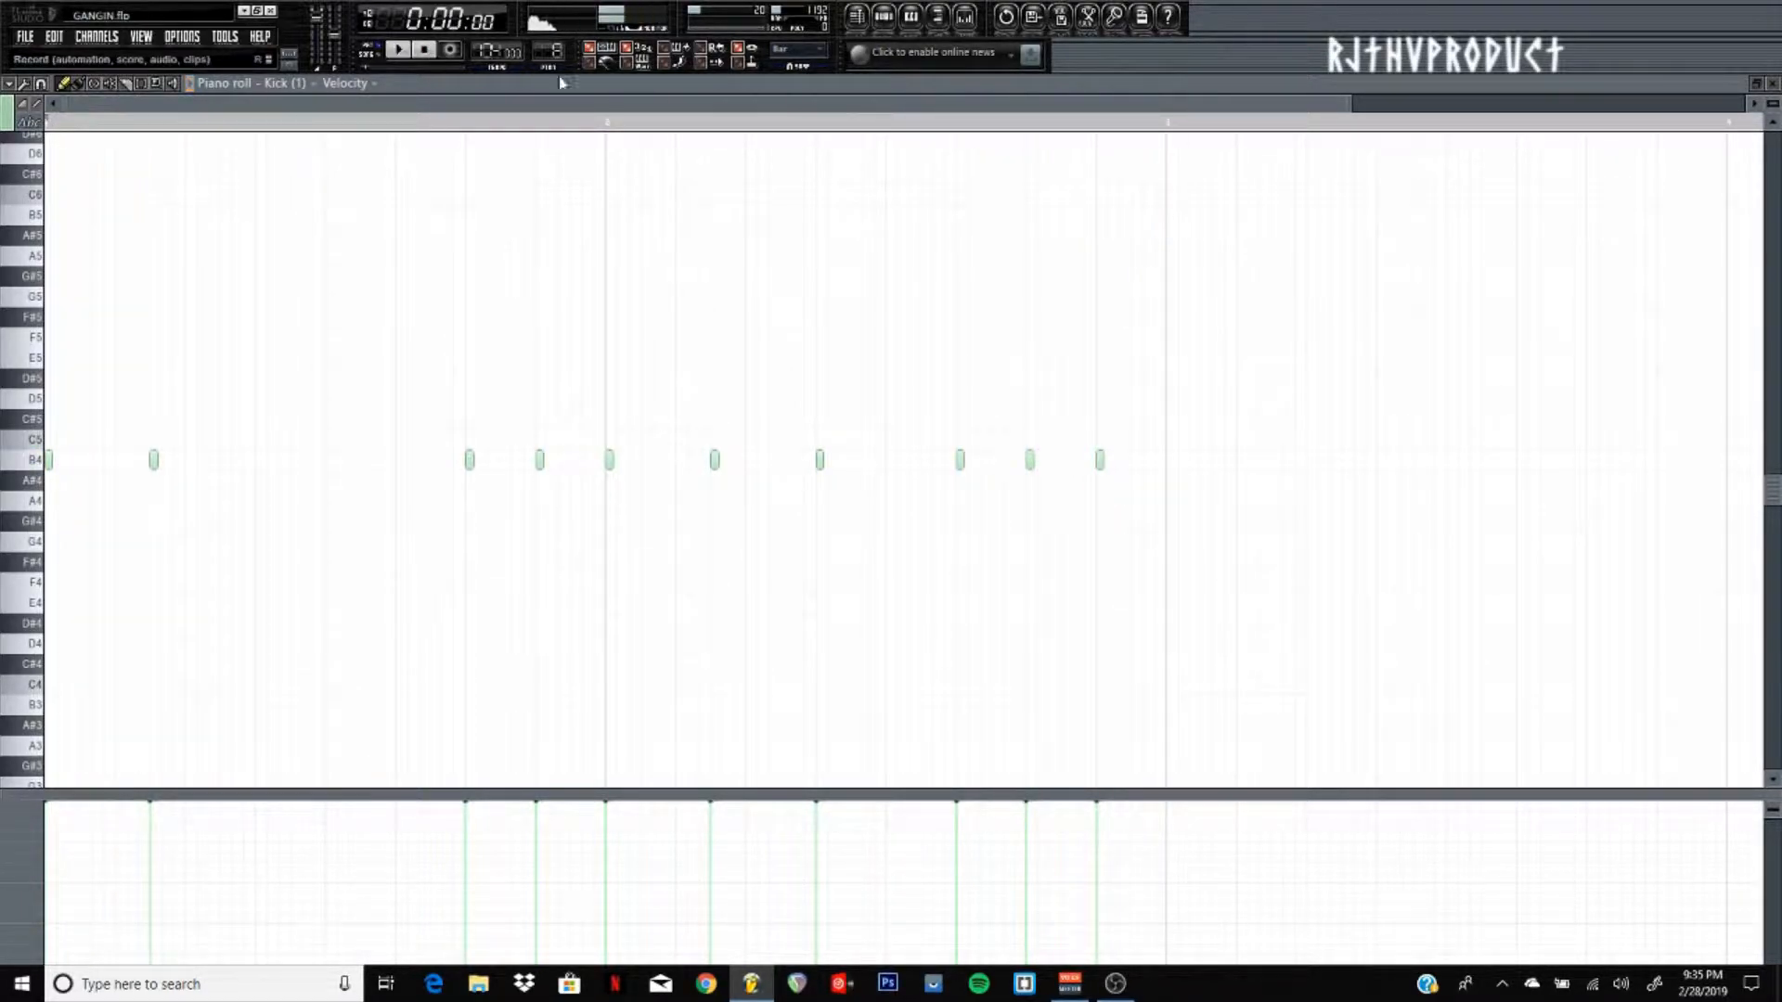
pyautogui.click(1772, 83)
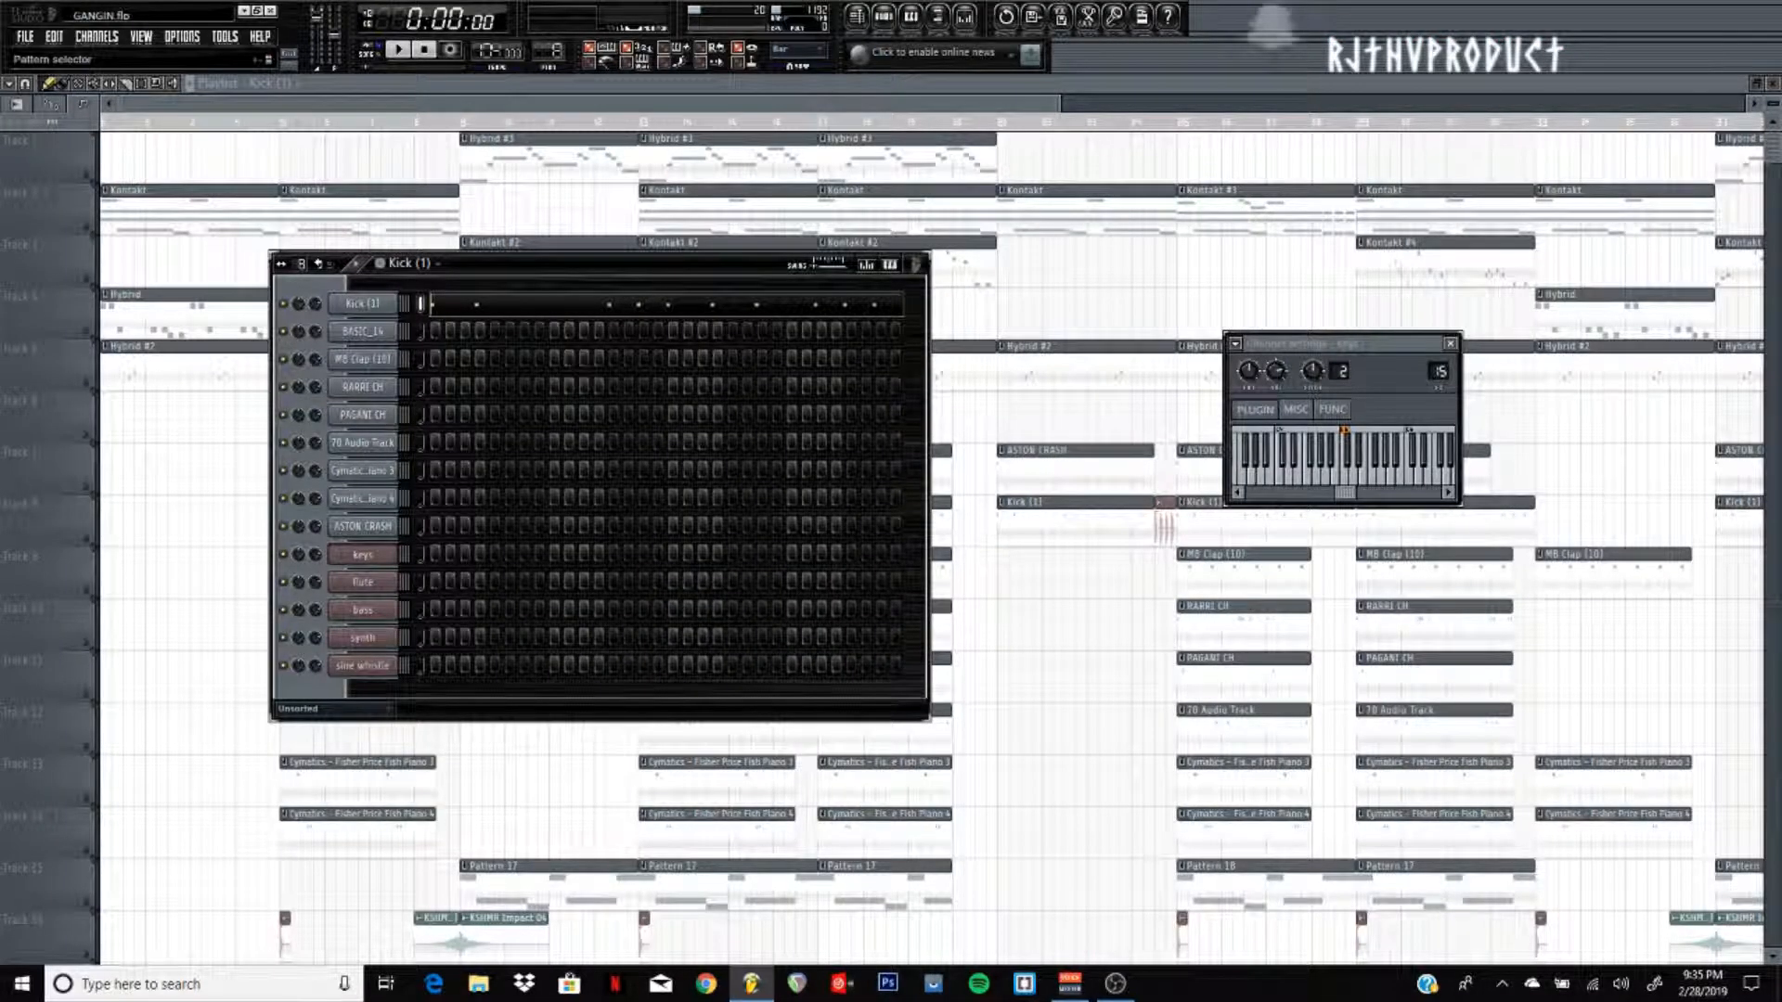
# - Play back the MB Clap (10) pattern and the MB Clap (10) #2 pattern, showing the second one's notes in the piano roll
pyautogui.moveTo(554, 53); pyautogui.dragTo(554, 45)
pyautogui.click(401, 49)
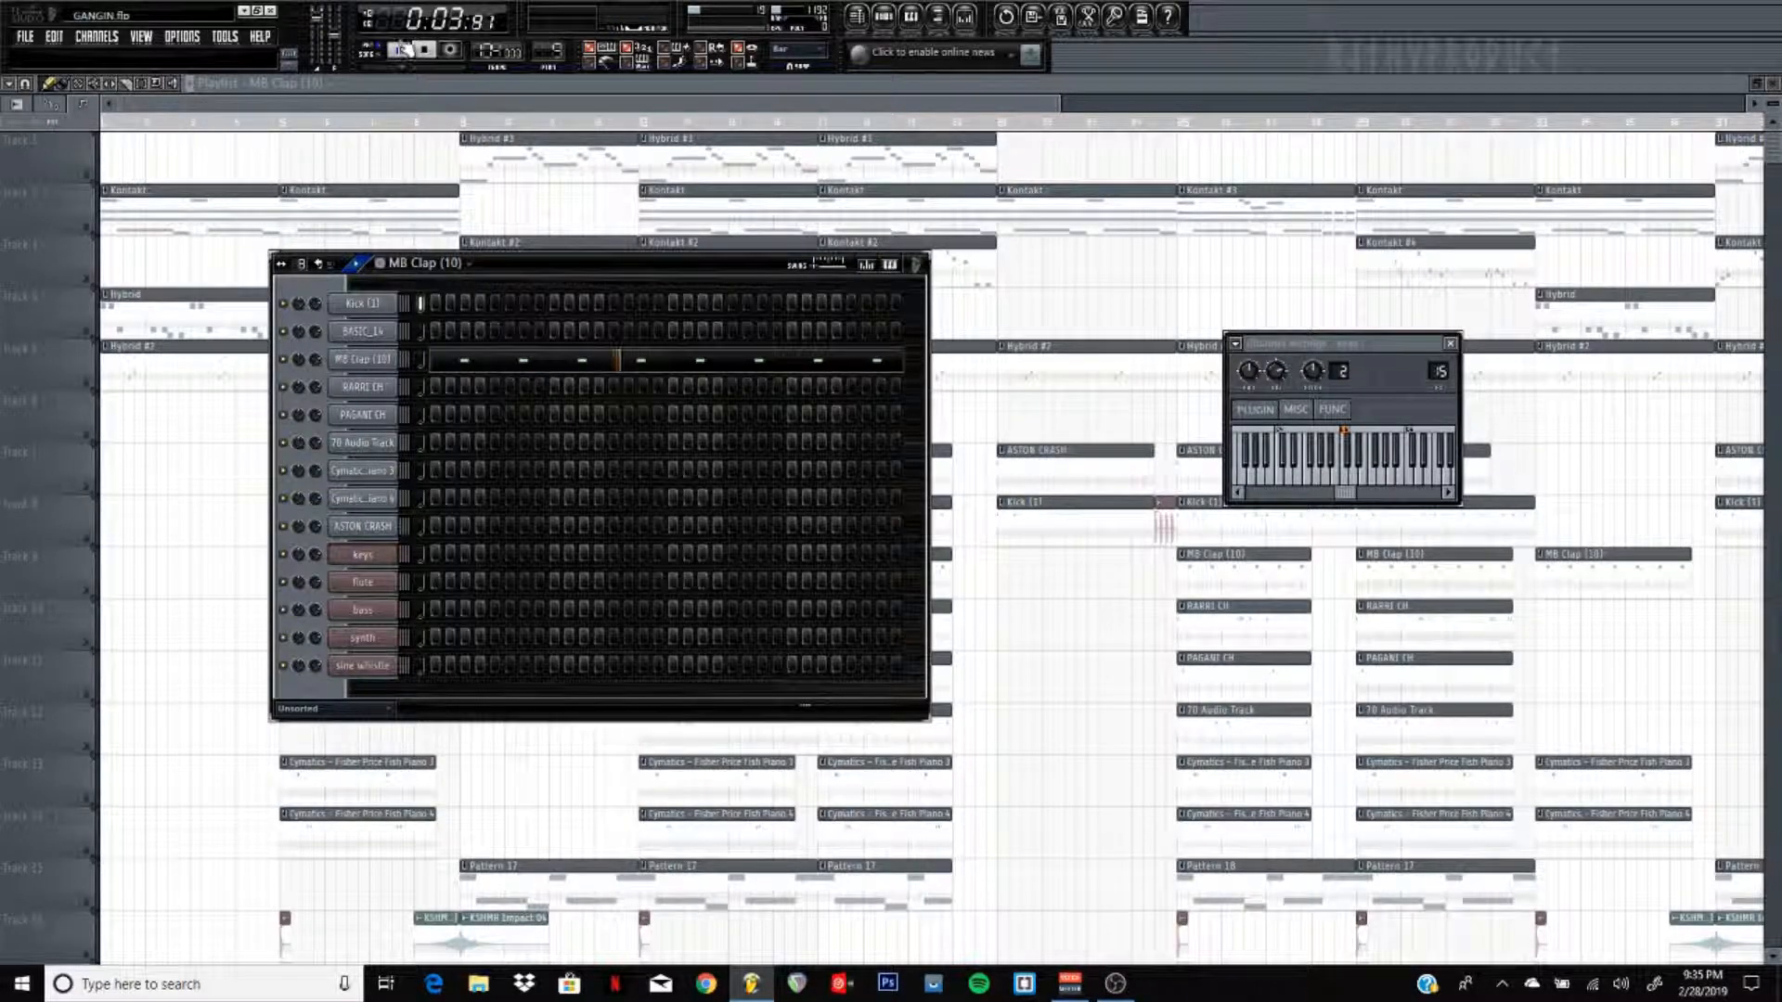
pyautogui.moveTo(545, 53); pyautogui.dragTo(544, 44)
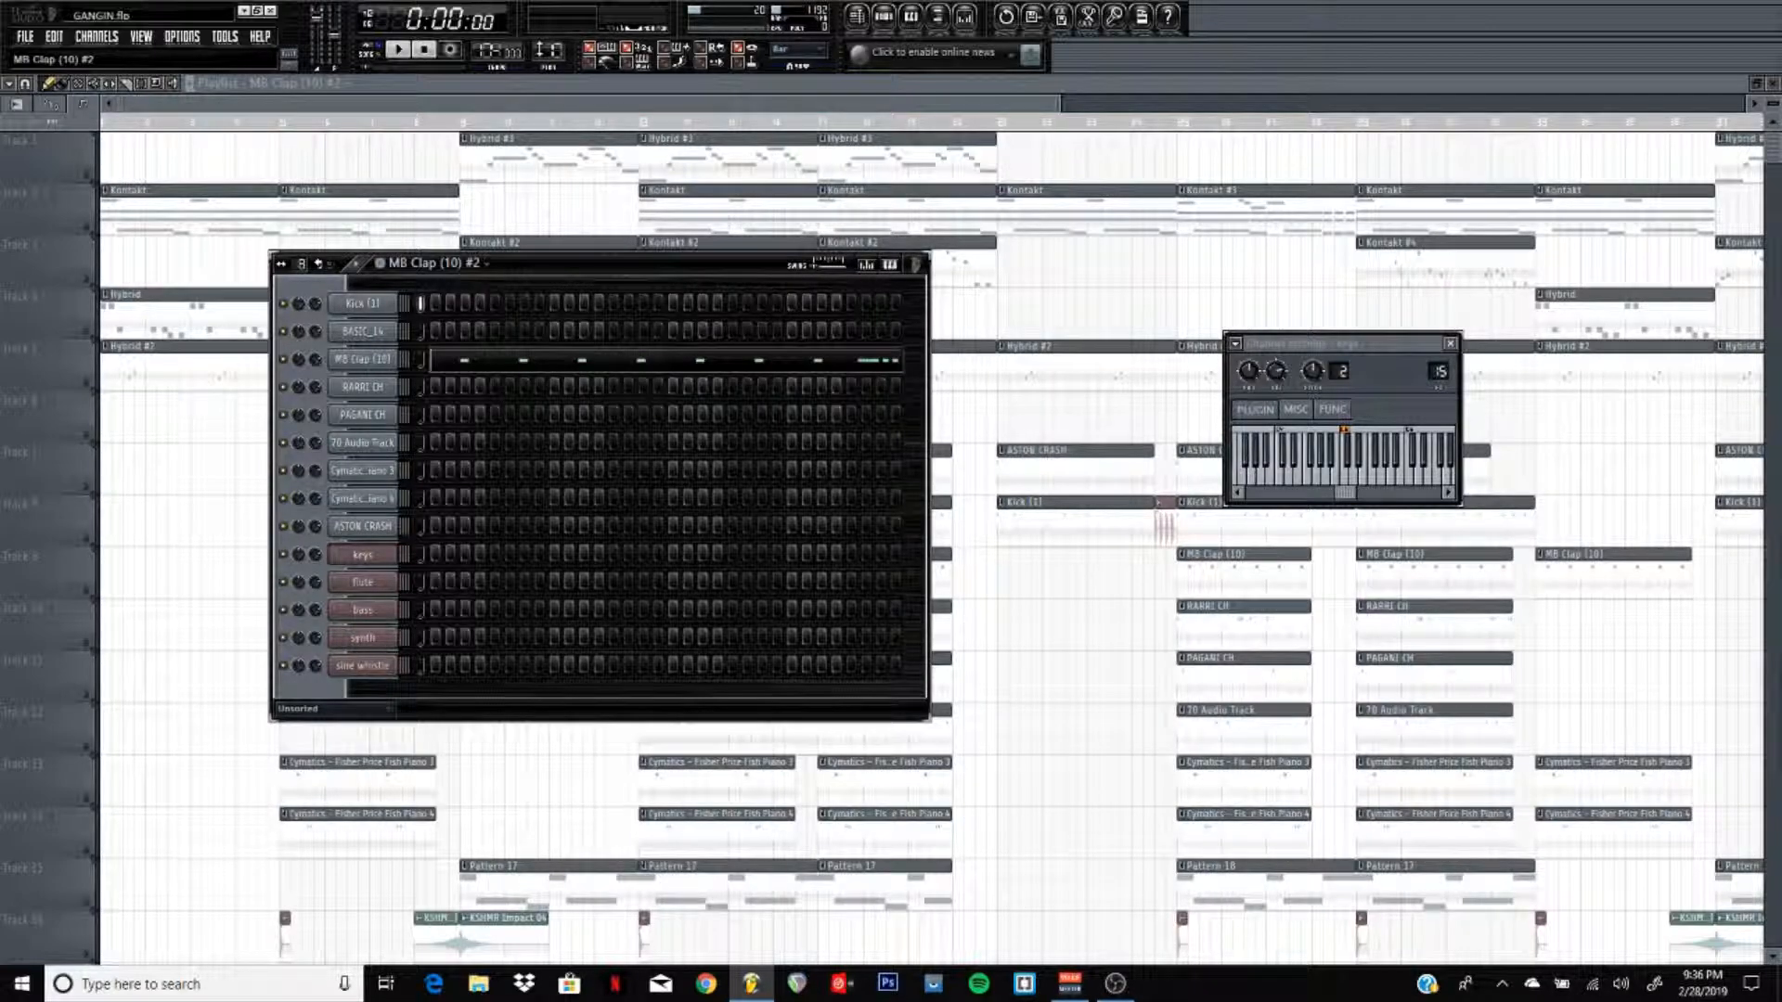
pyautogui.click(816, 361)
pyautogui.scroll(-6, 836, 136)
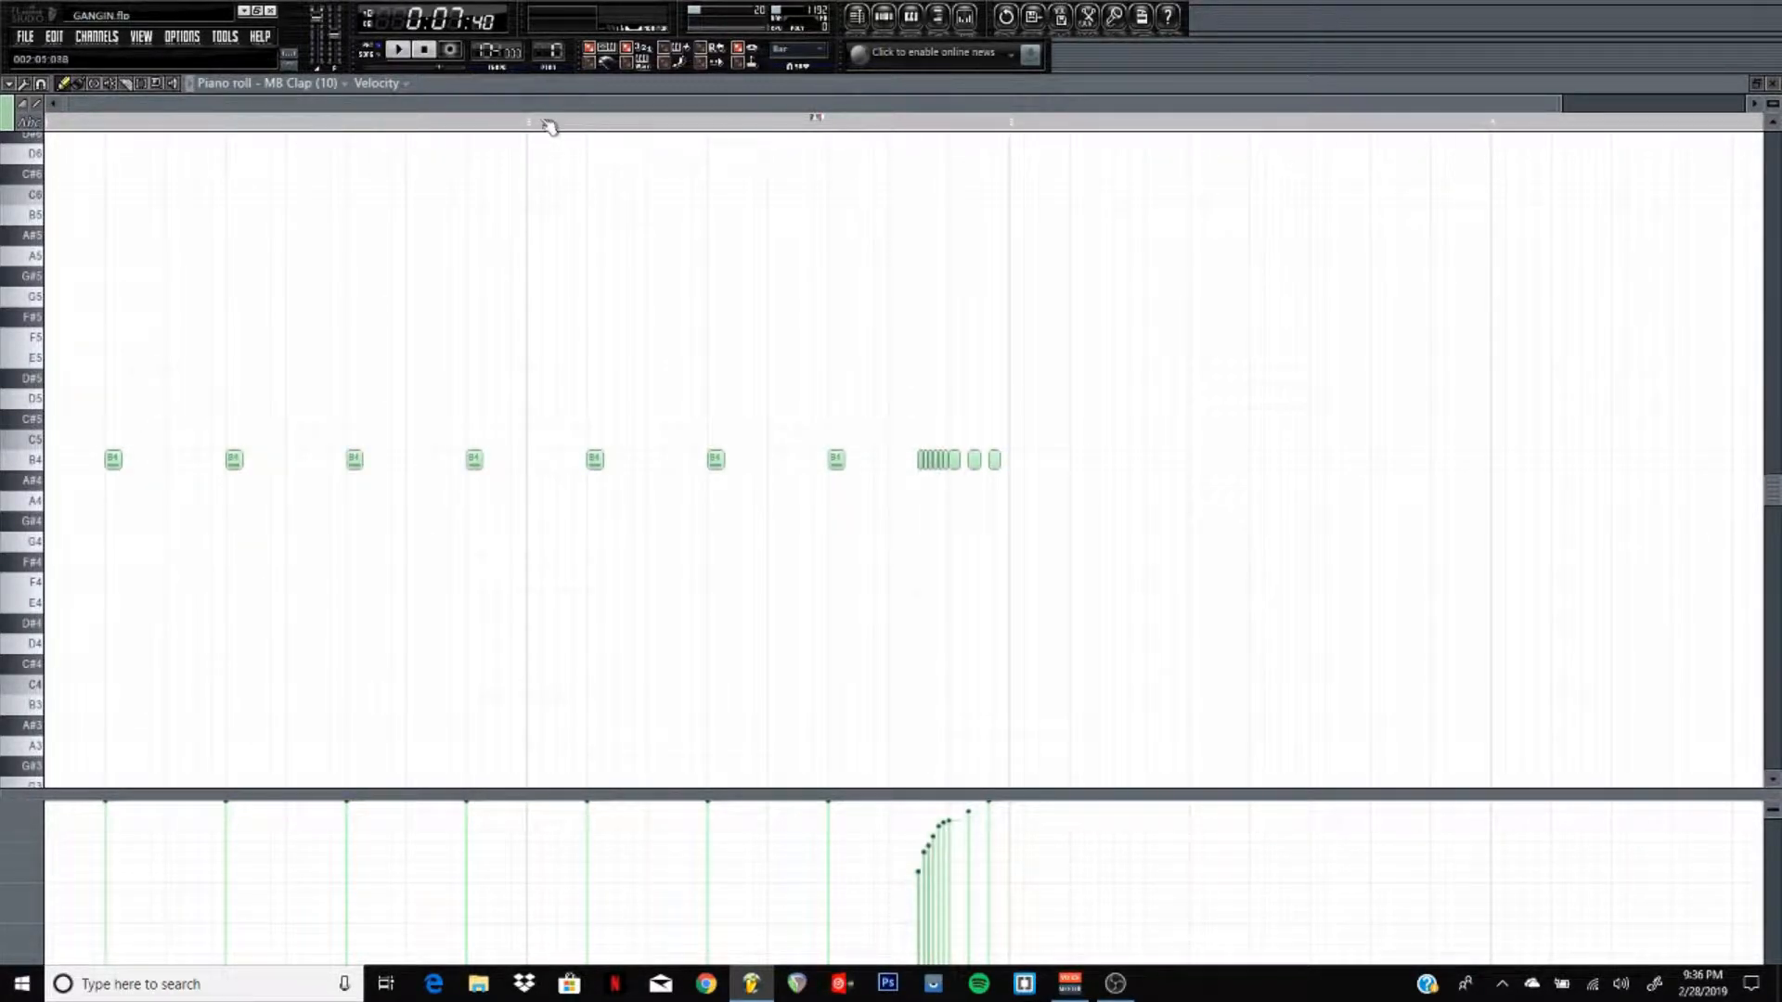
pyautogui.click(407, 50)
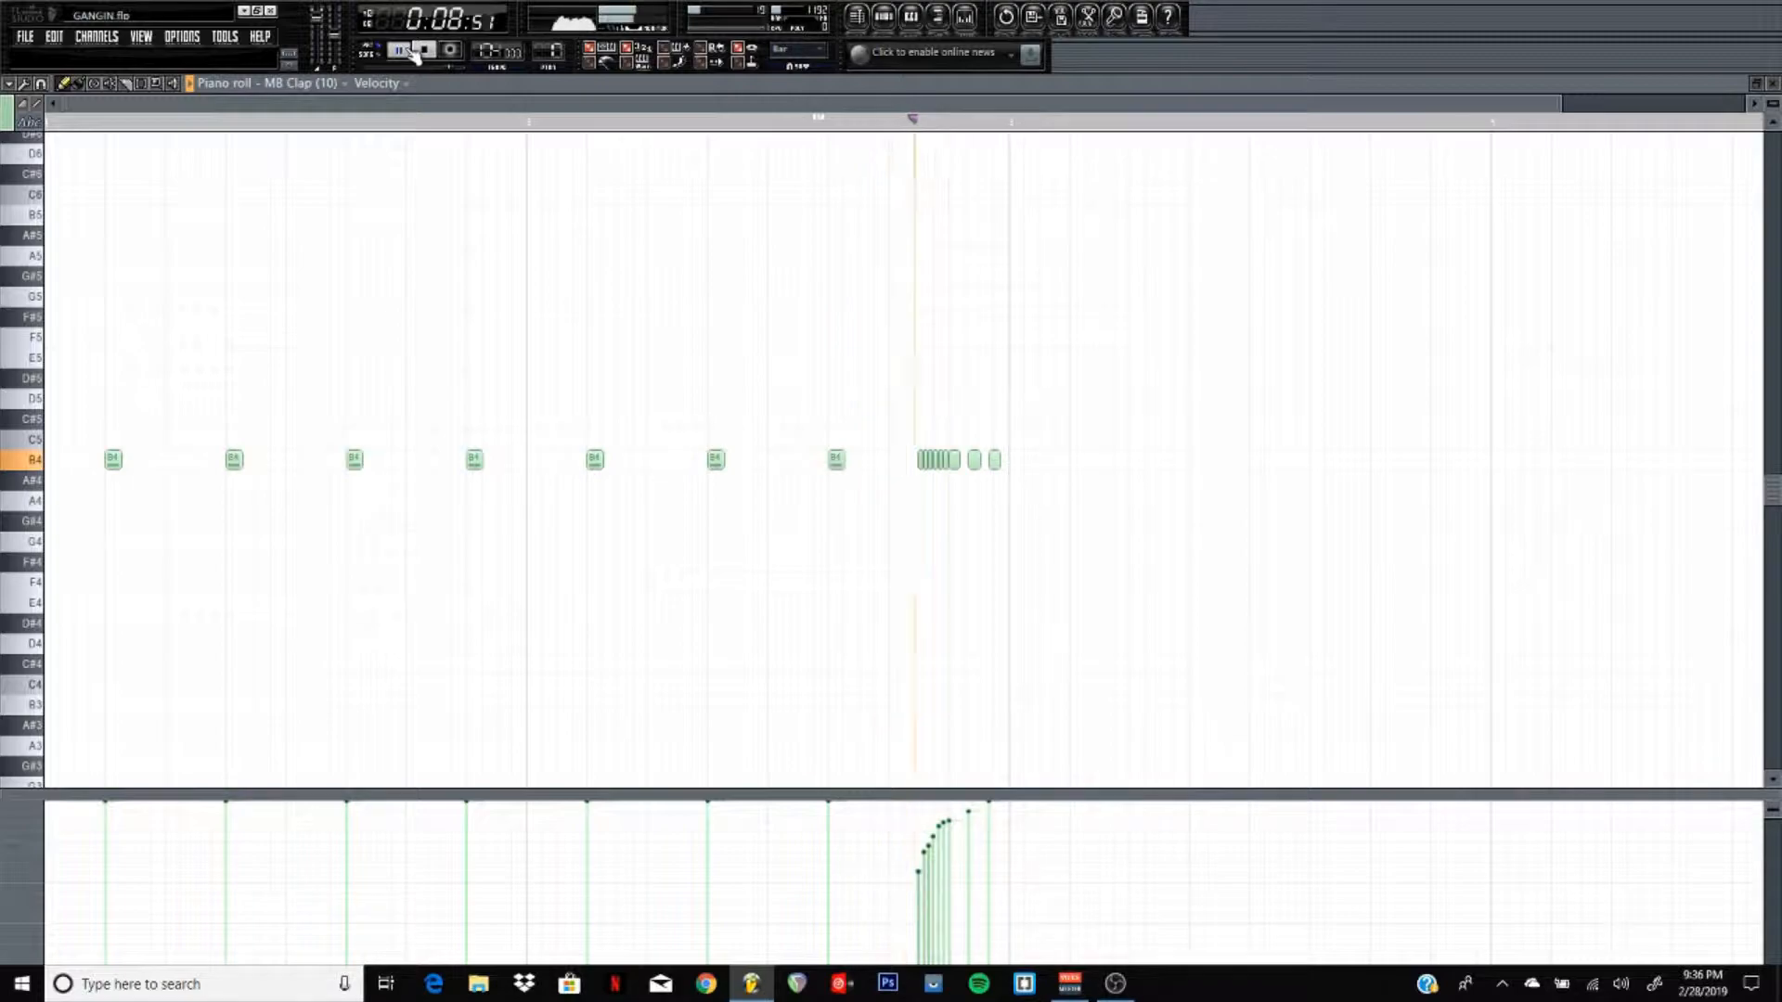
pyautogui.press('space')
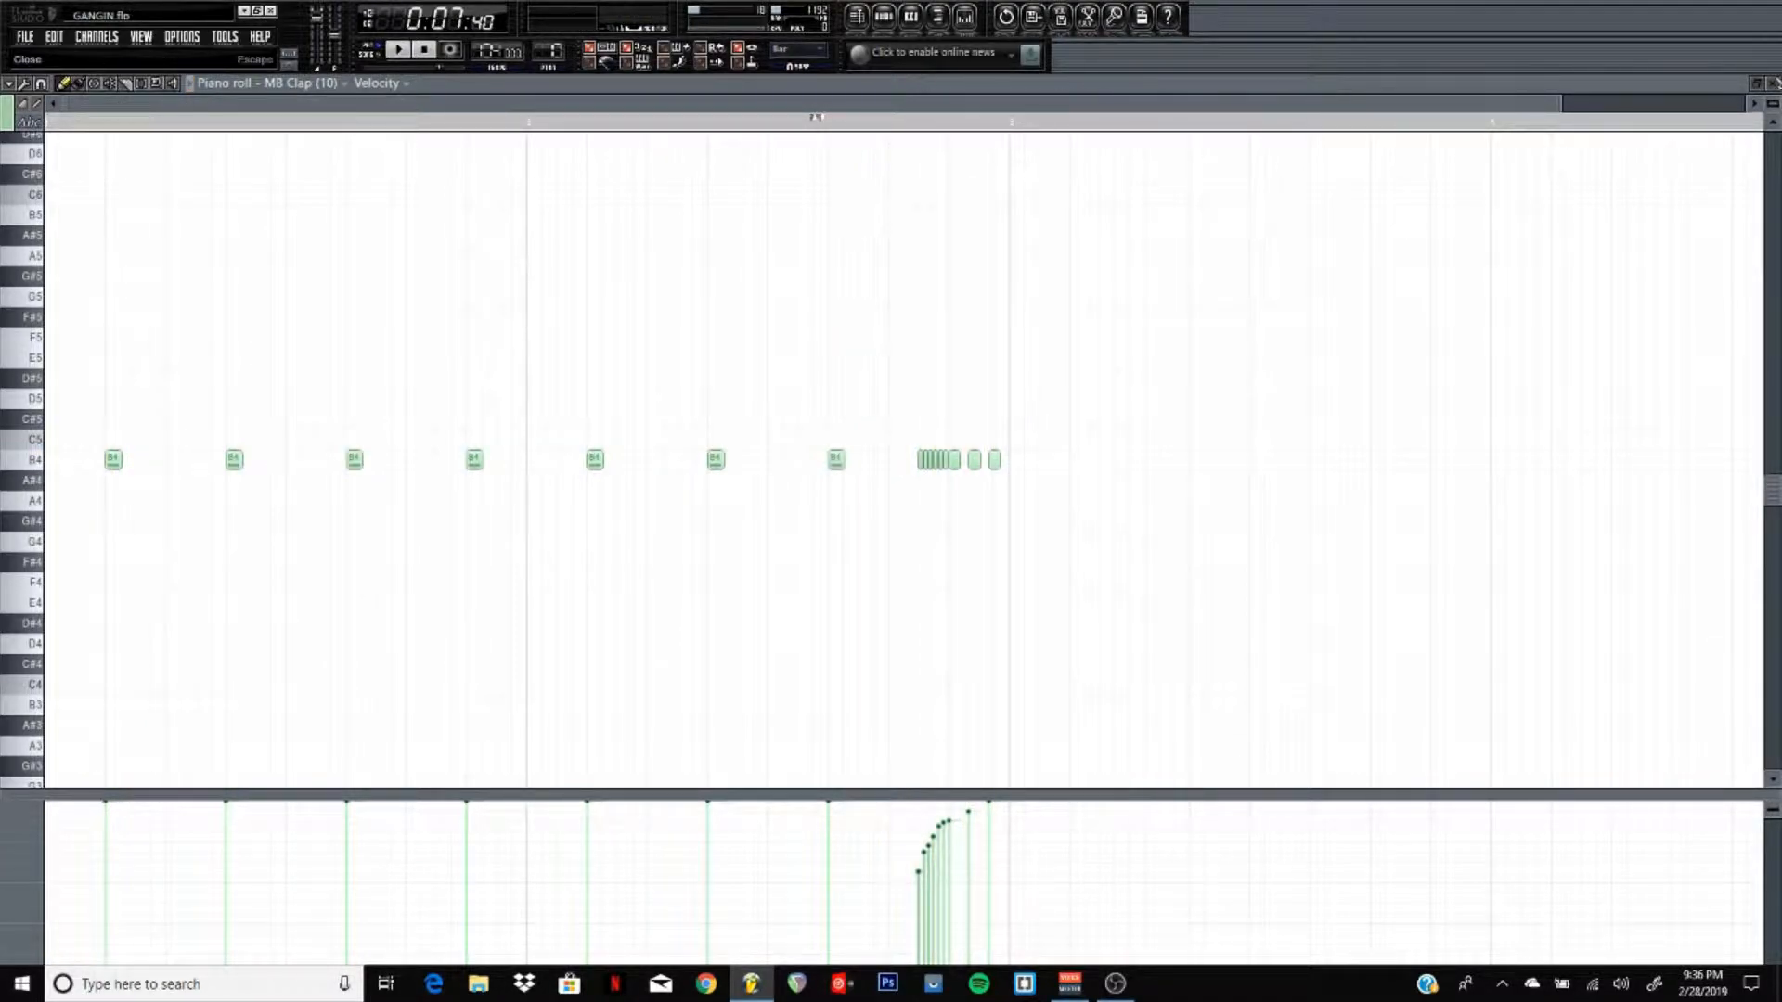
pyautogui.press('Escape')
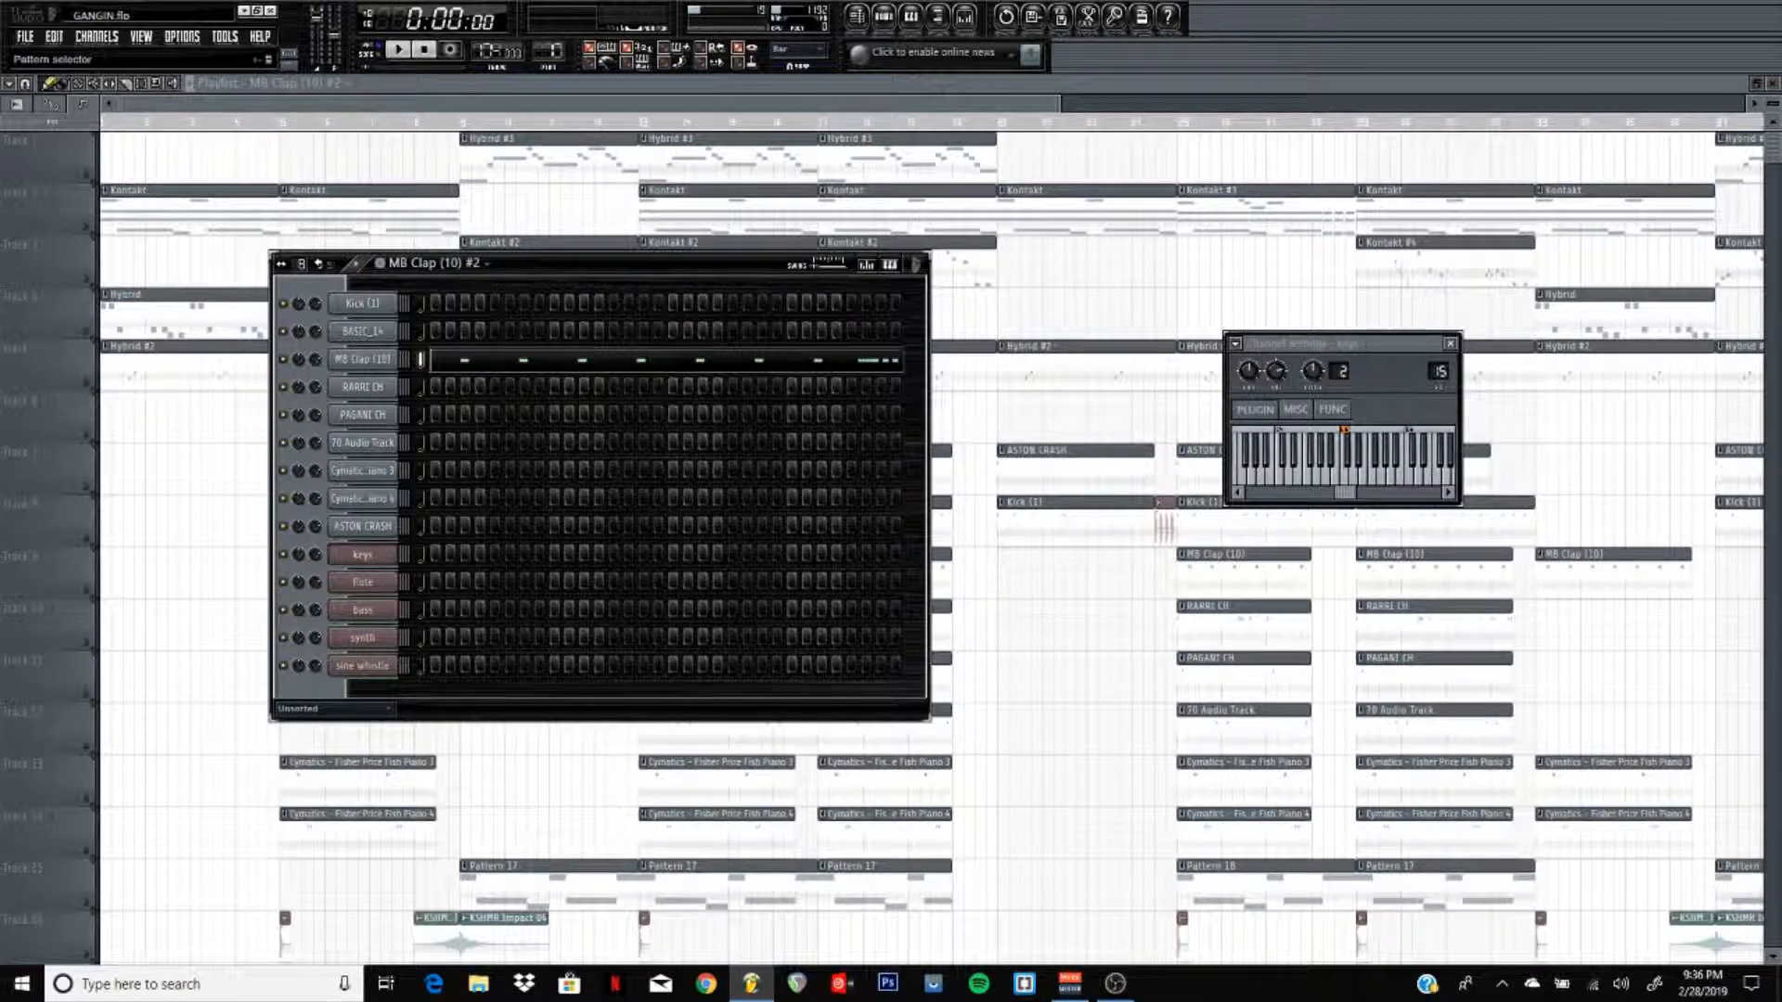
# - Select the RARRI CH pattern, open its hi-hat notes in the piano roll and play them back
pyautogui.moveTo(551, 52); pyautogui.dragTo(551, 44)
pyautogui.click(403, 49)
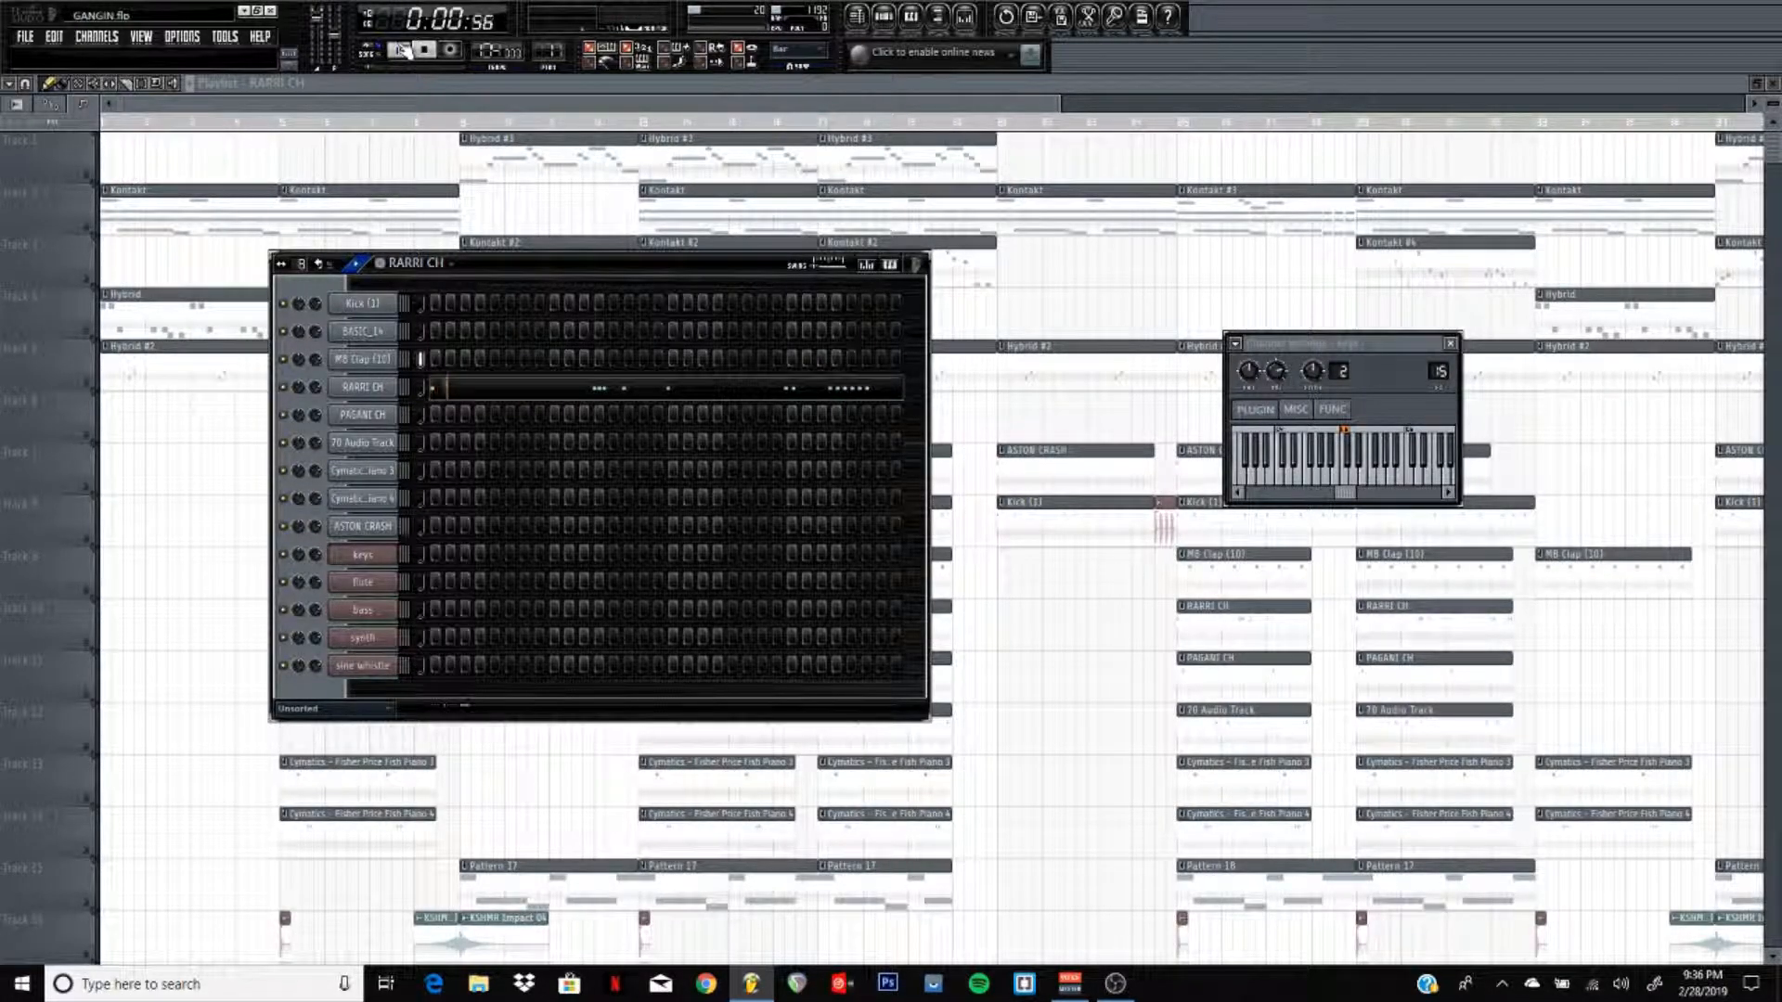
pyautogui.click(574, 390)
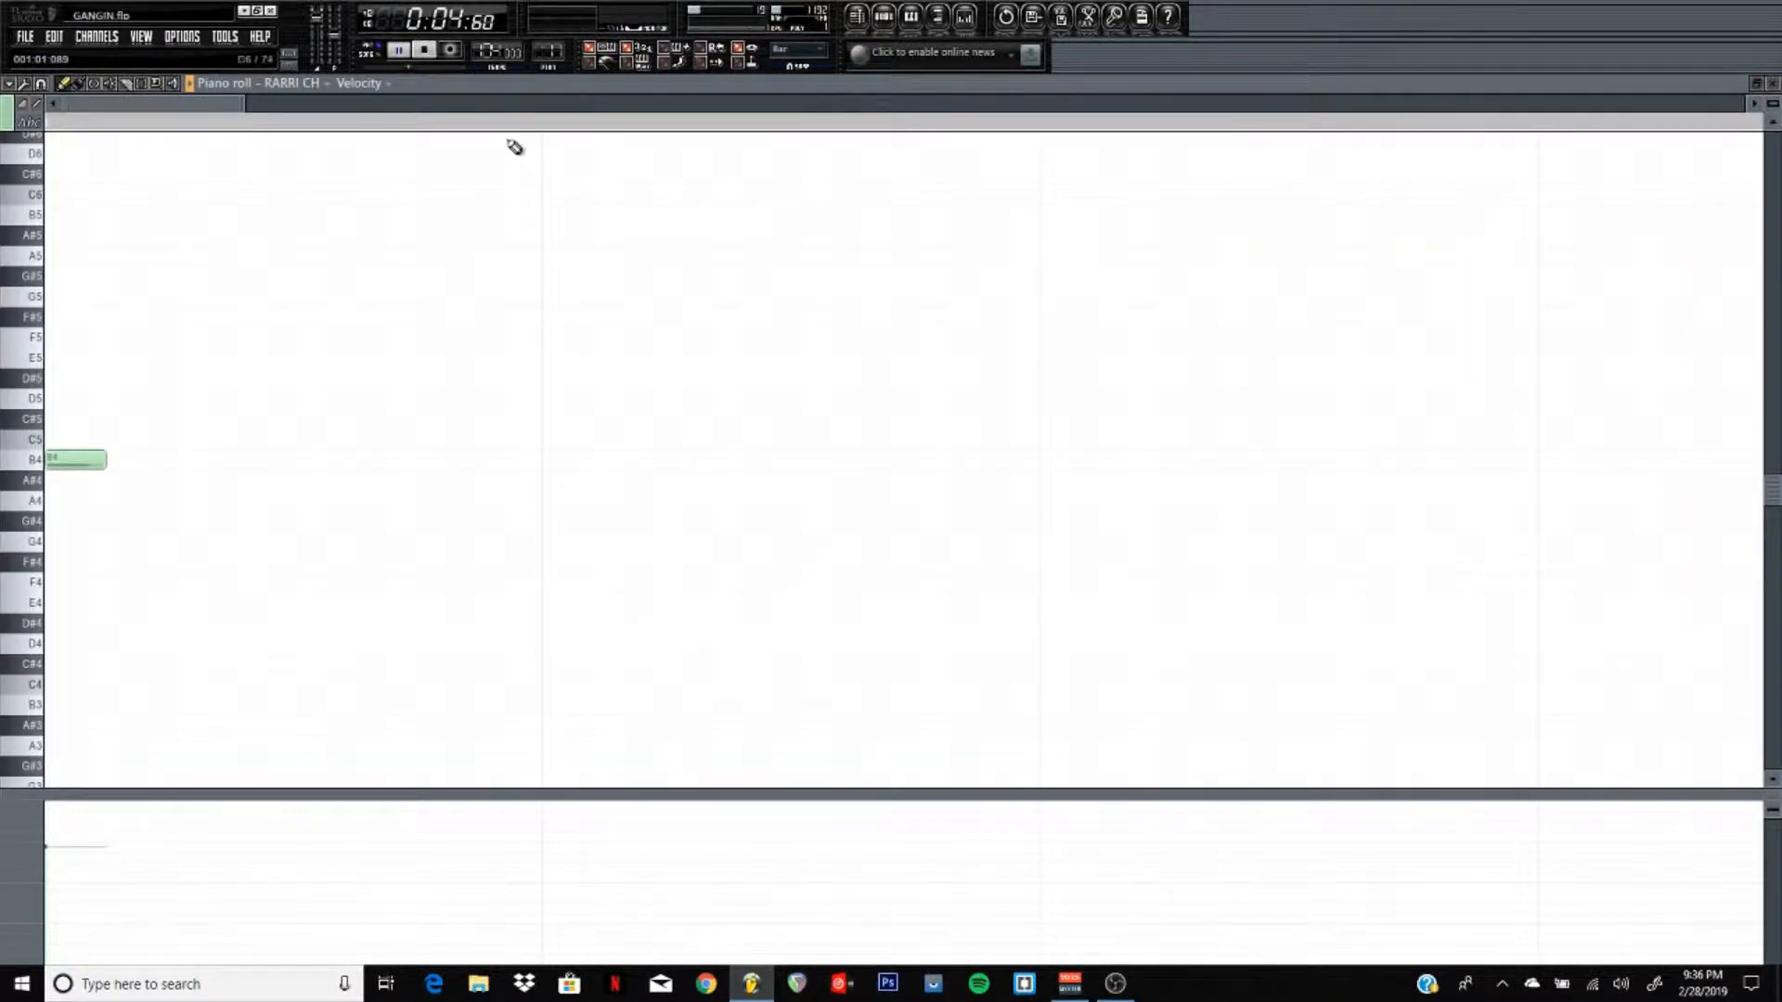
pyautogui.scroll(-3, 508, 139)
pyautogui.keyDown('ctrl'); pyautogui.scroll(-3, 506, 135); pyautogui.keyUp('ctrl')
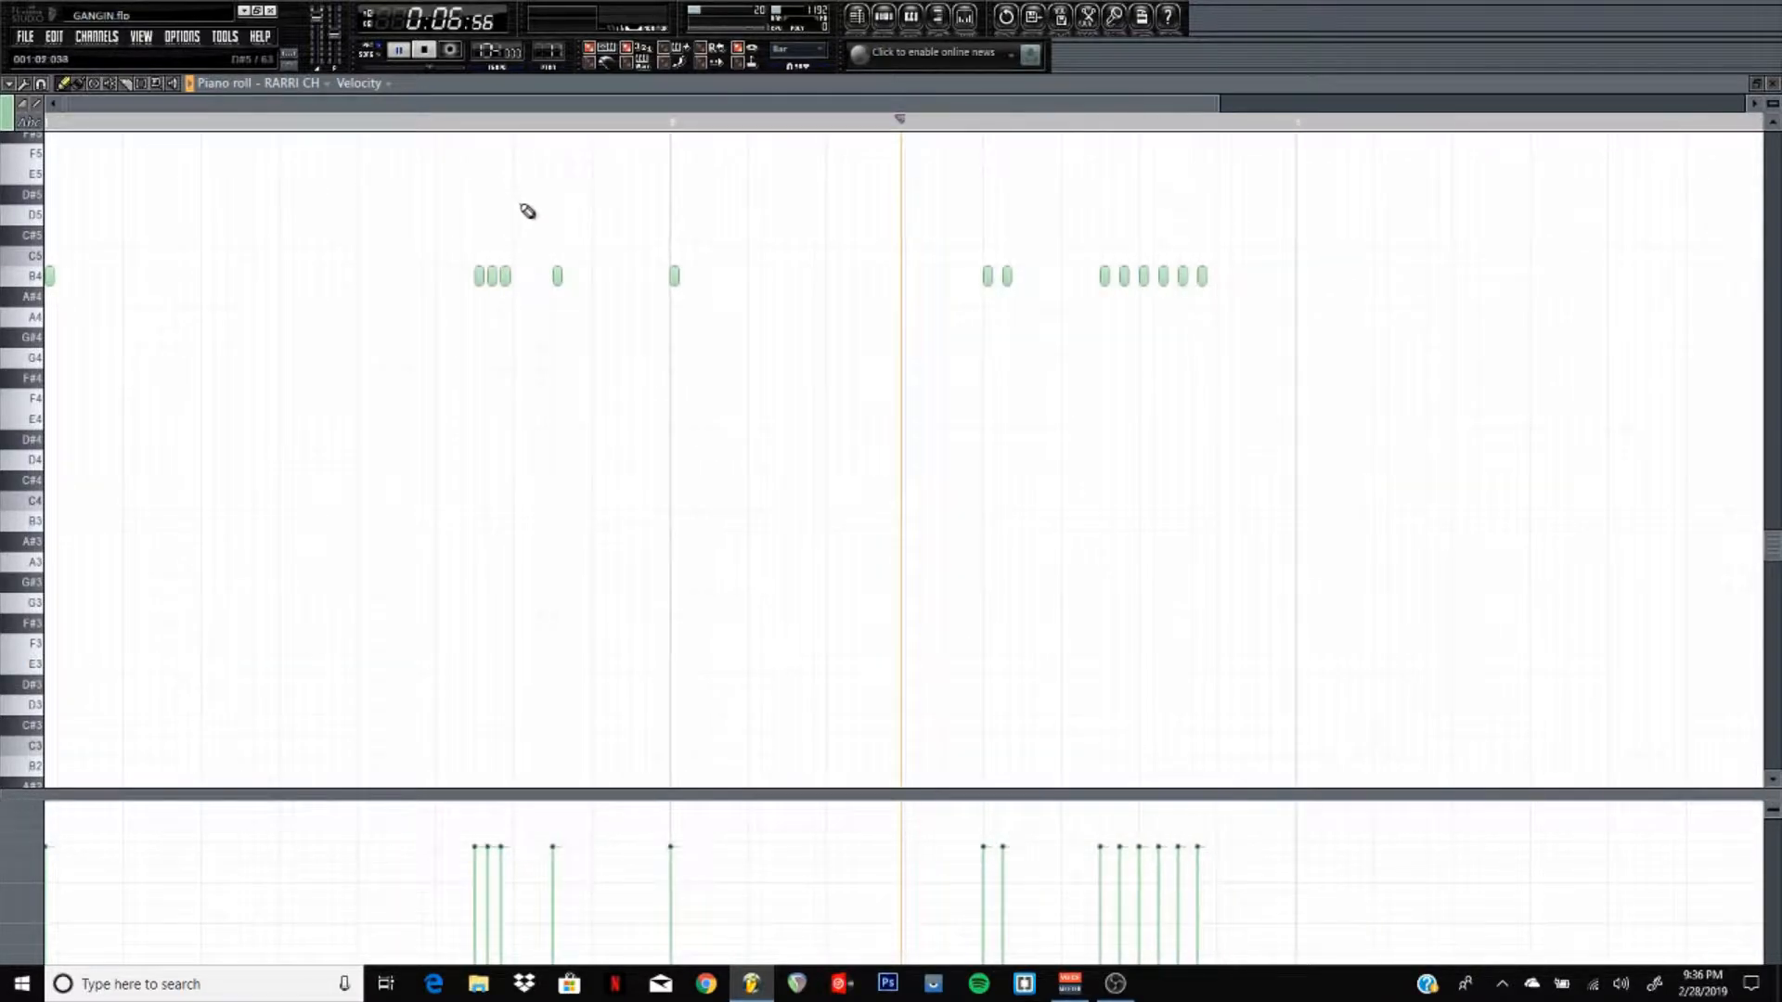
pyautogui.scroll(4, 547, 227)
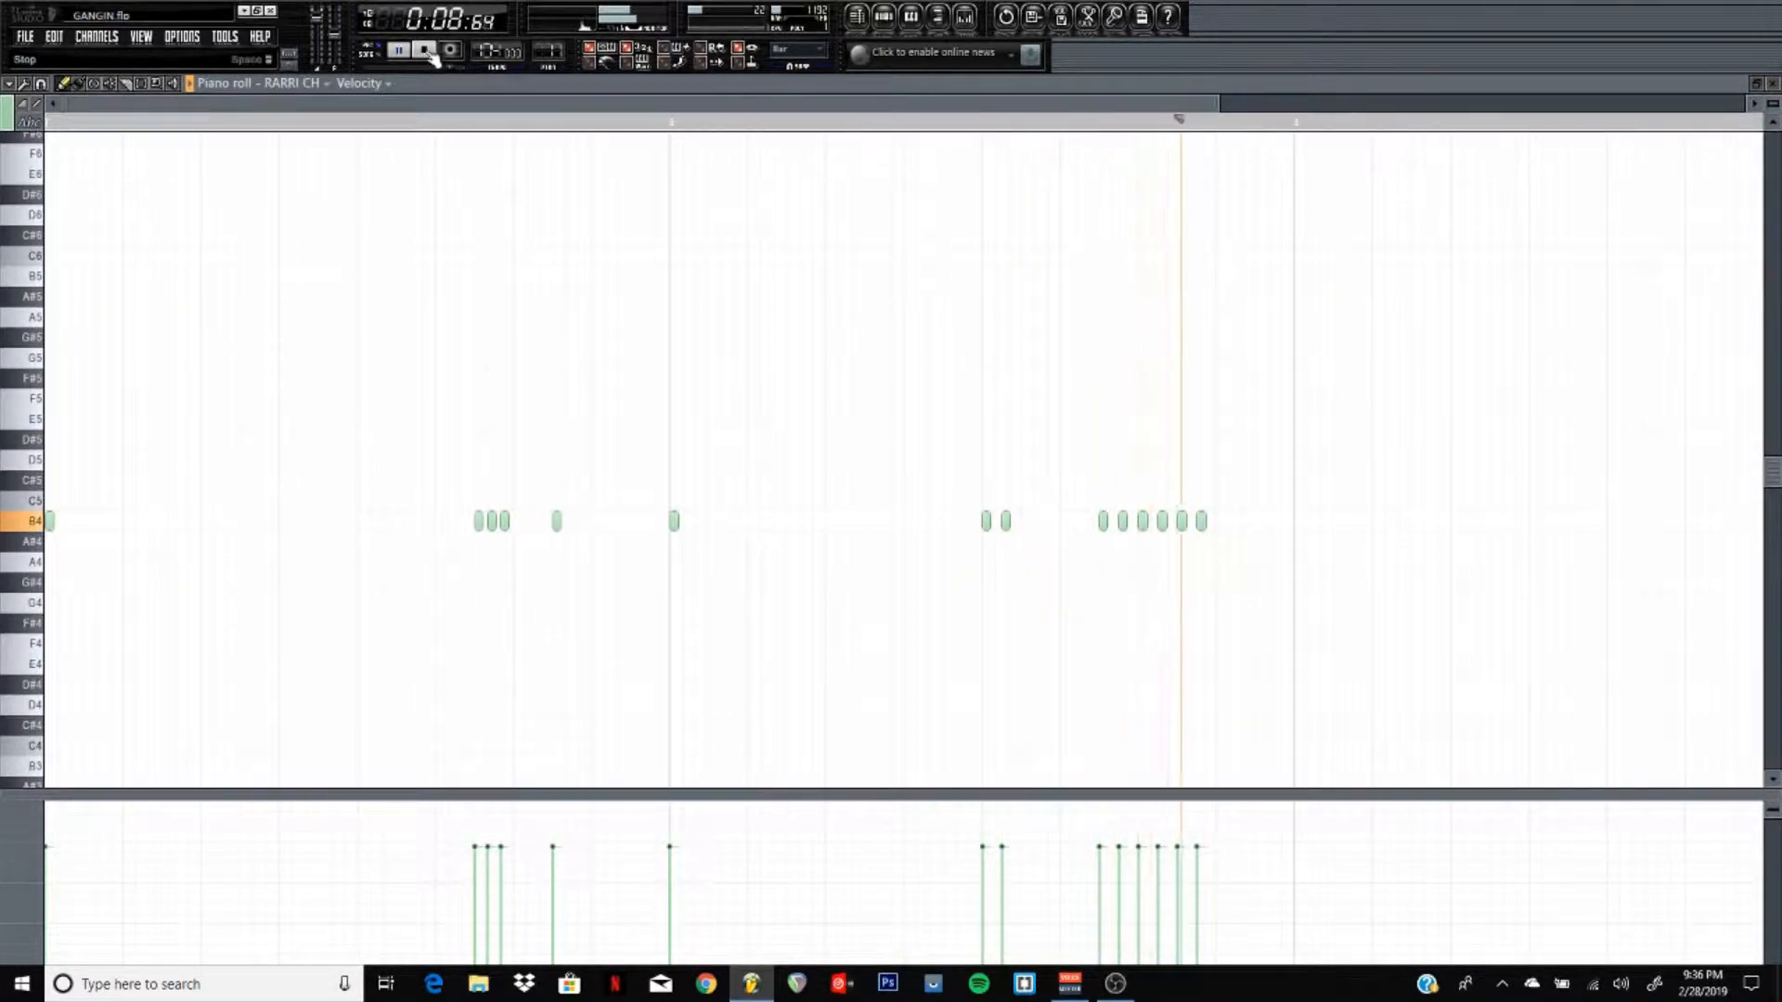
pyautogui.click(426, 51)
# - Select the PAGANI CH pattern, show the PAGANI CH channel's notes in the piano roll and play them back
pyautogui.moveTo(547, 53); pyautogui.dragTo(547, 43)
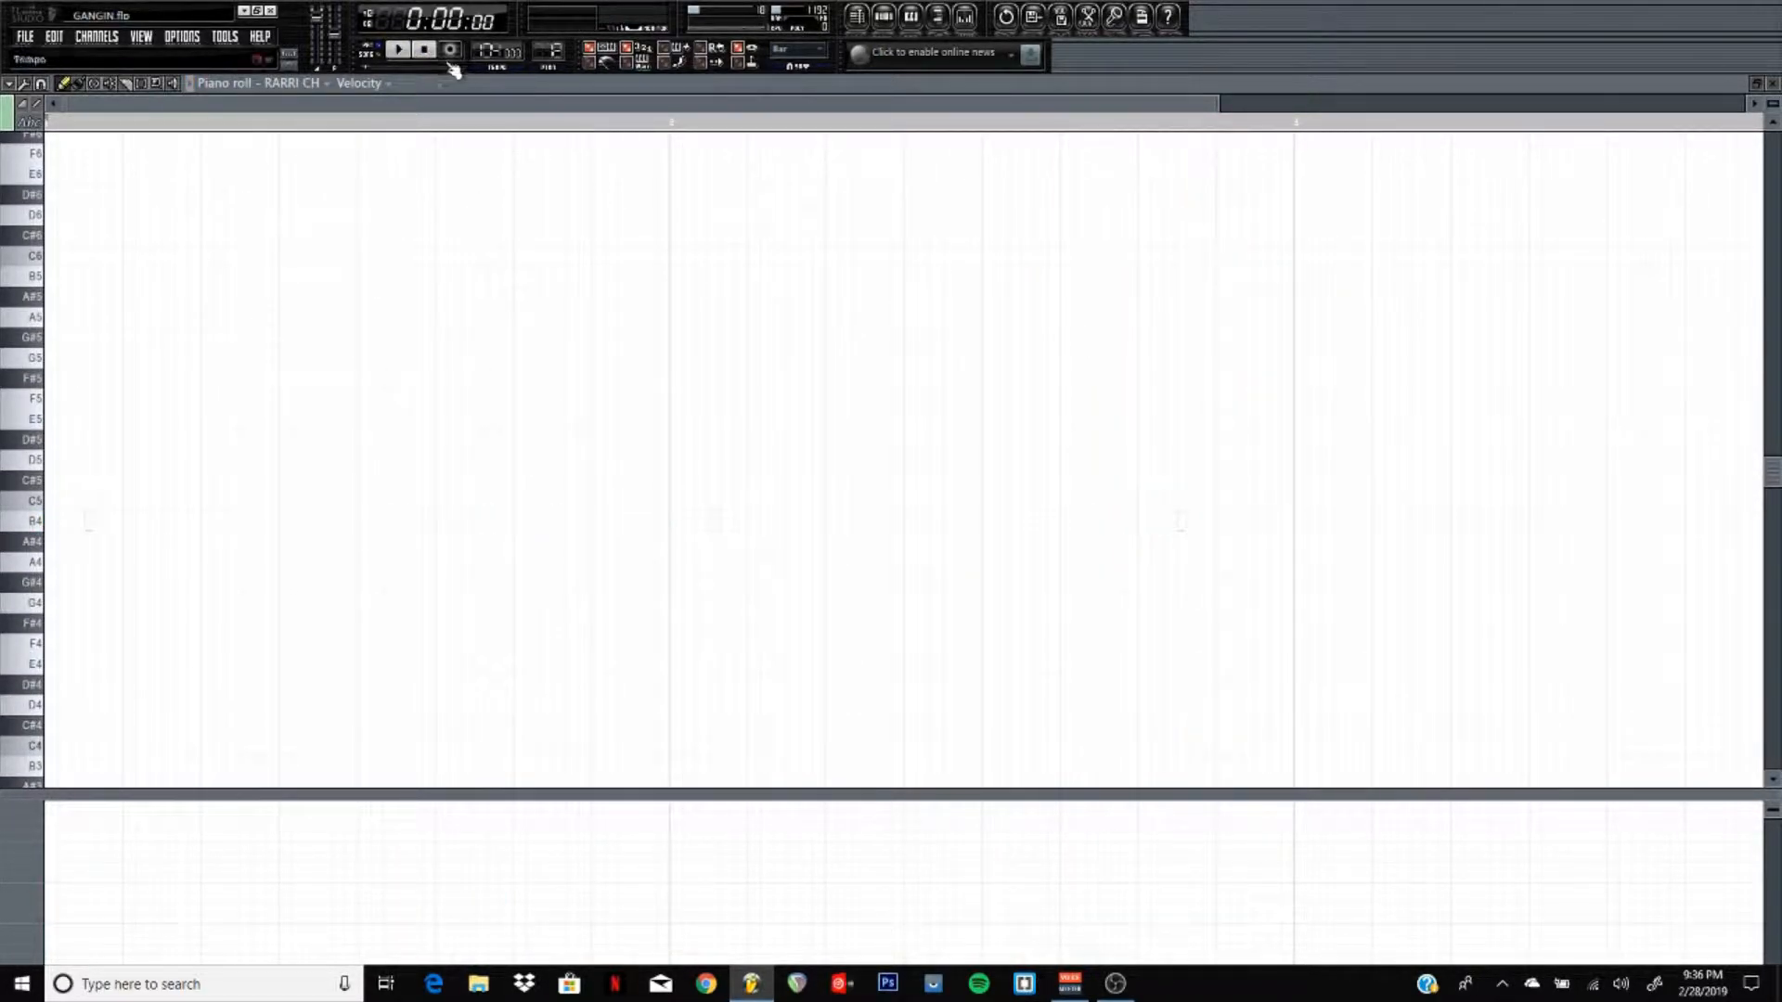
pyautogui.click(286, 86)
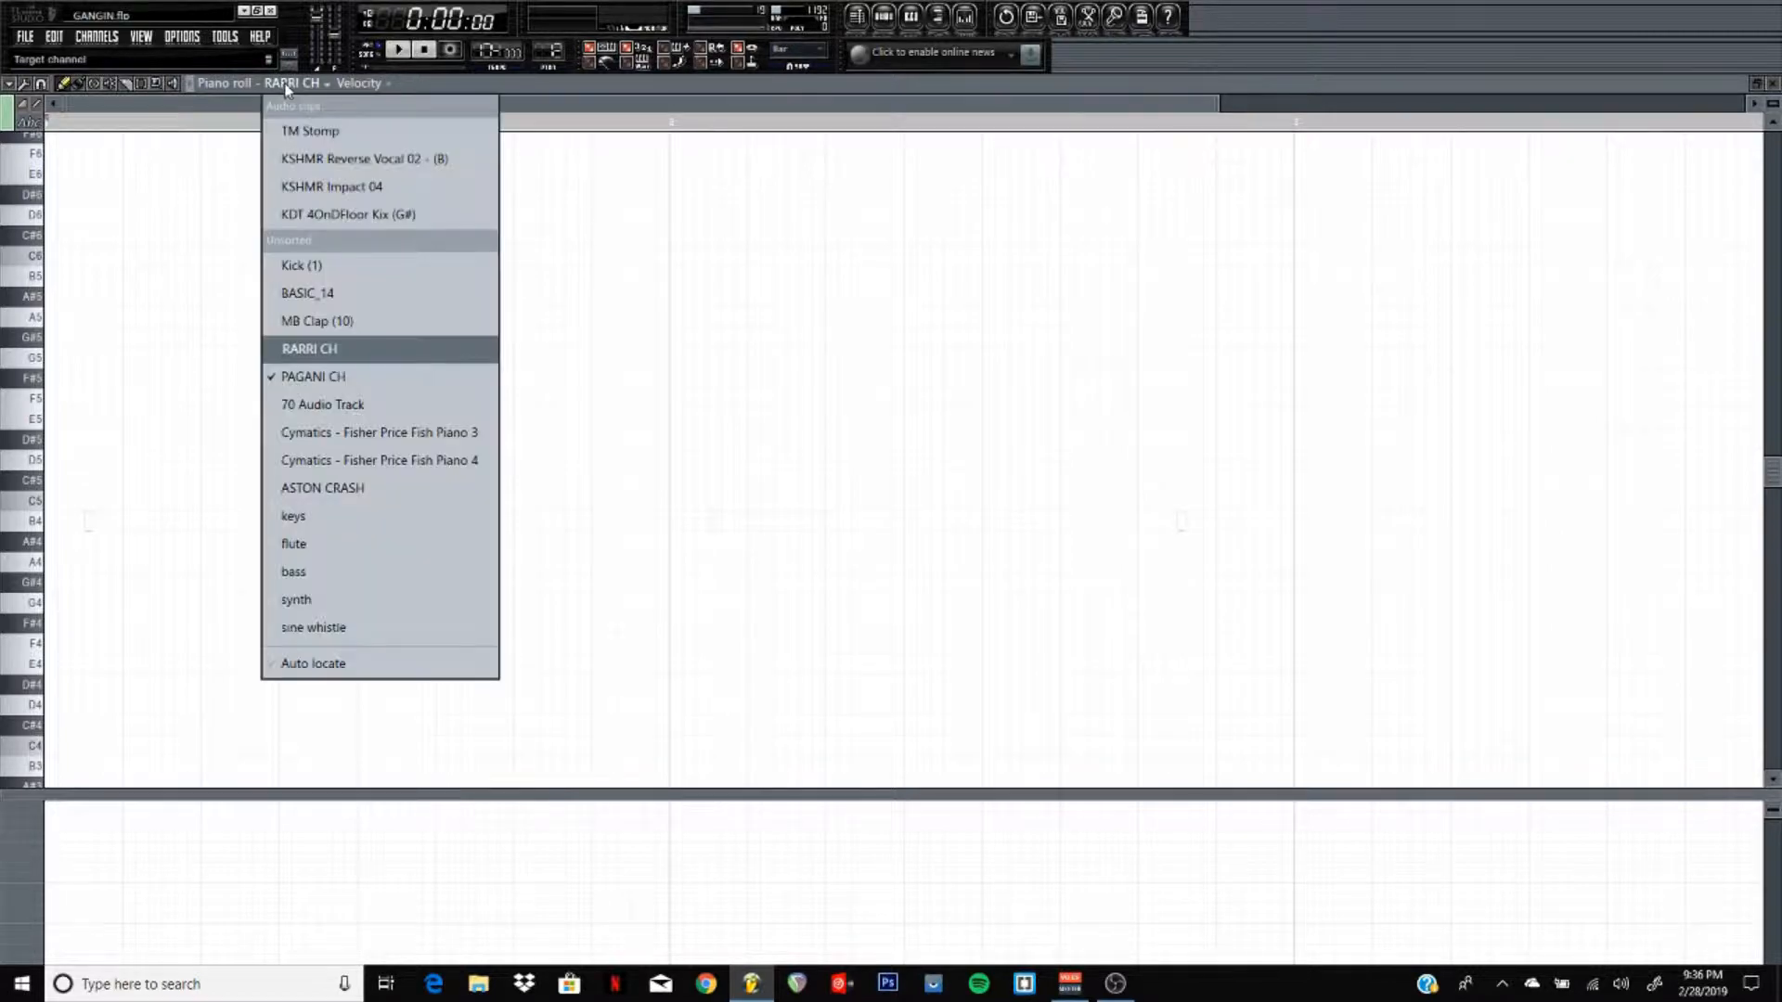
pyautogui.click(327, 378)
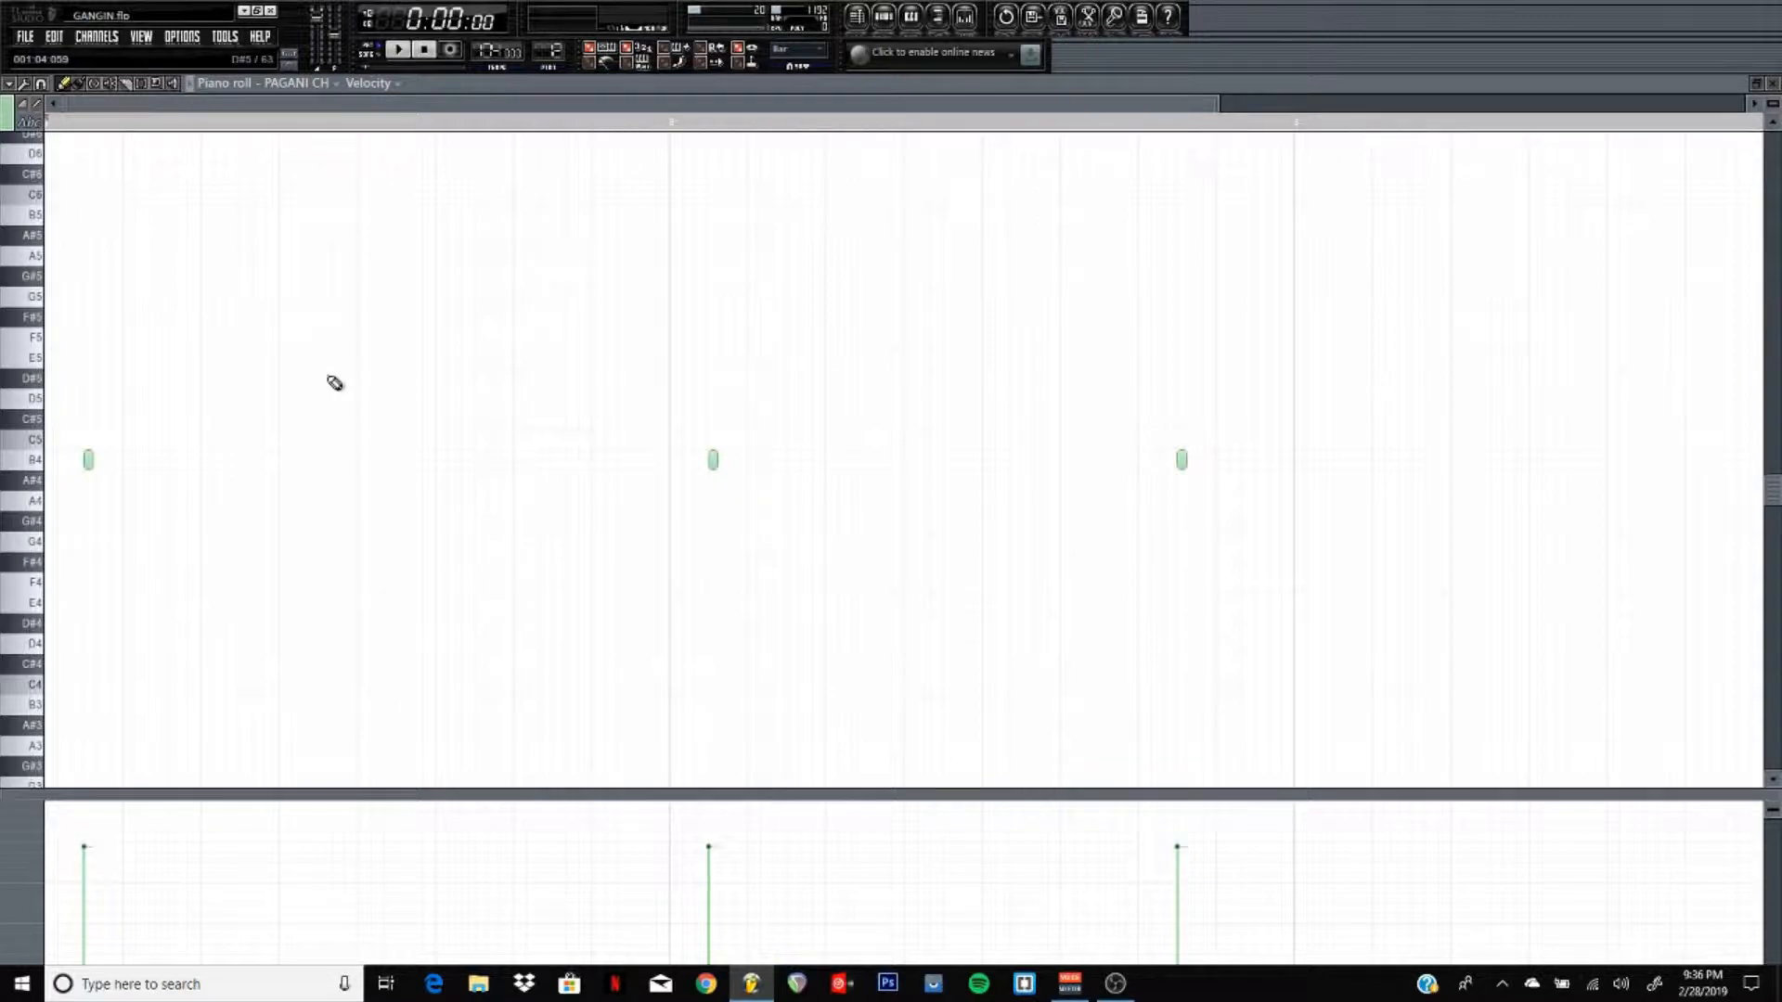
pyautogui.click(405, 51)
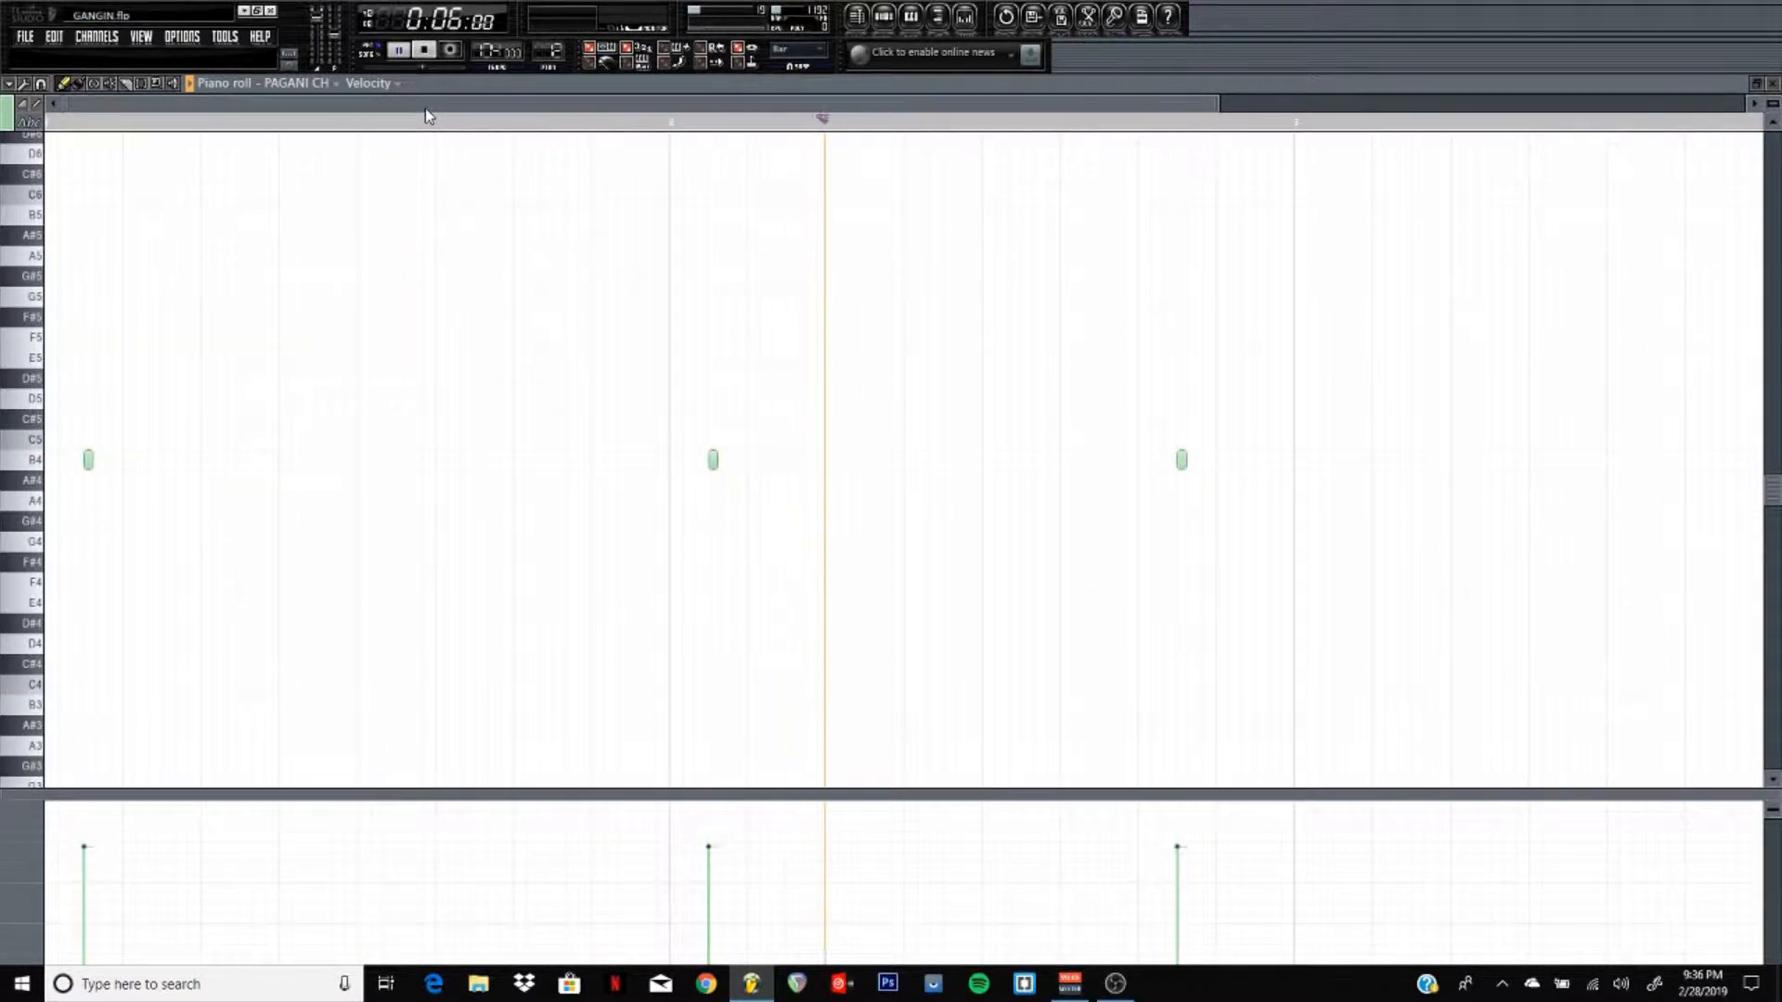
pyautogui.click(426, 50)
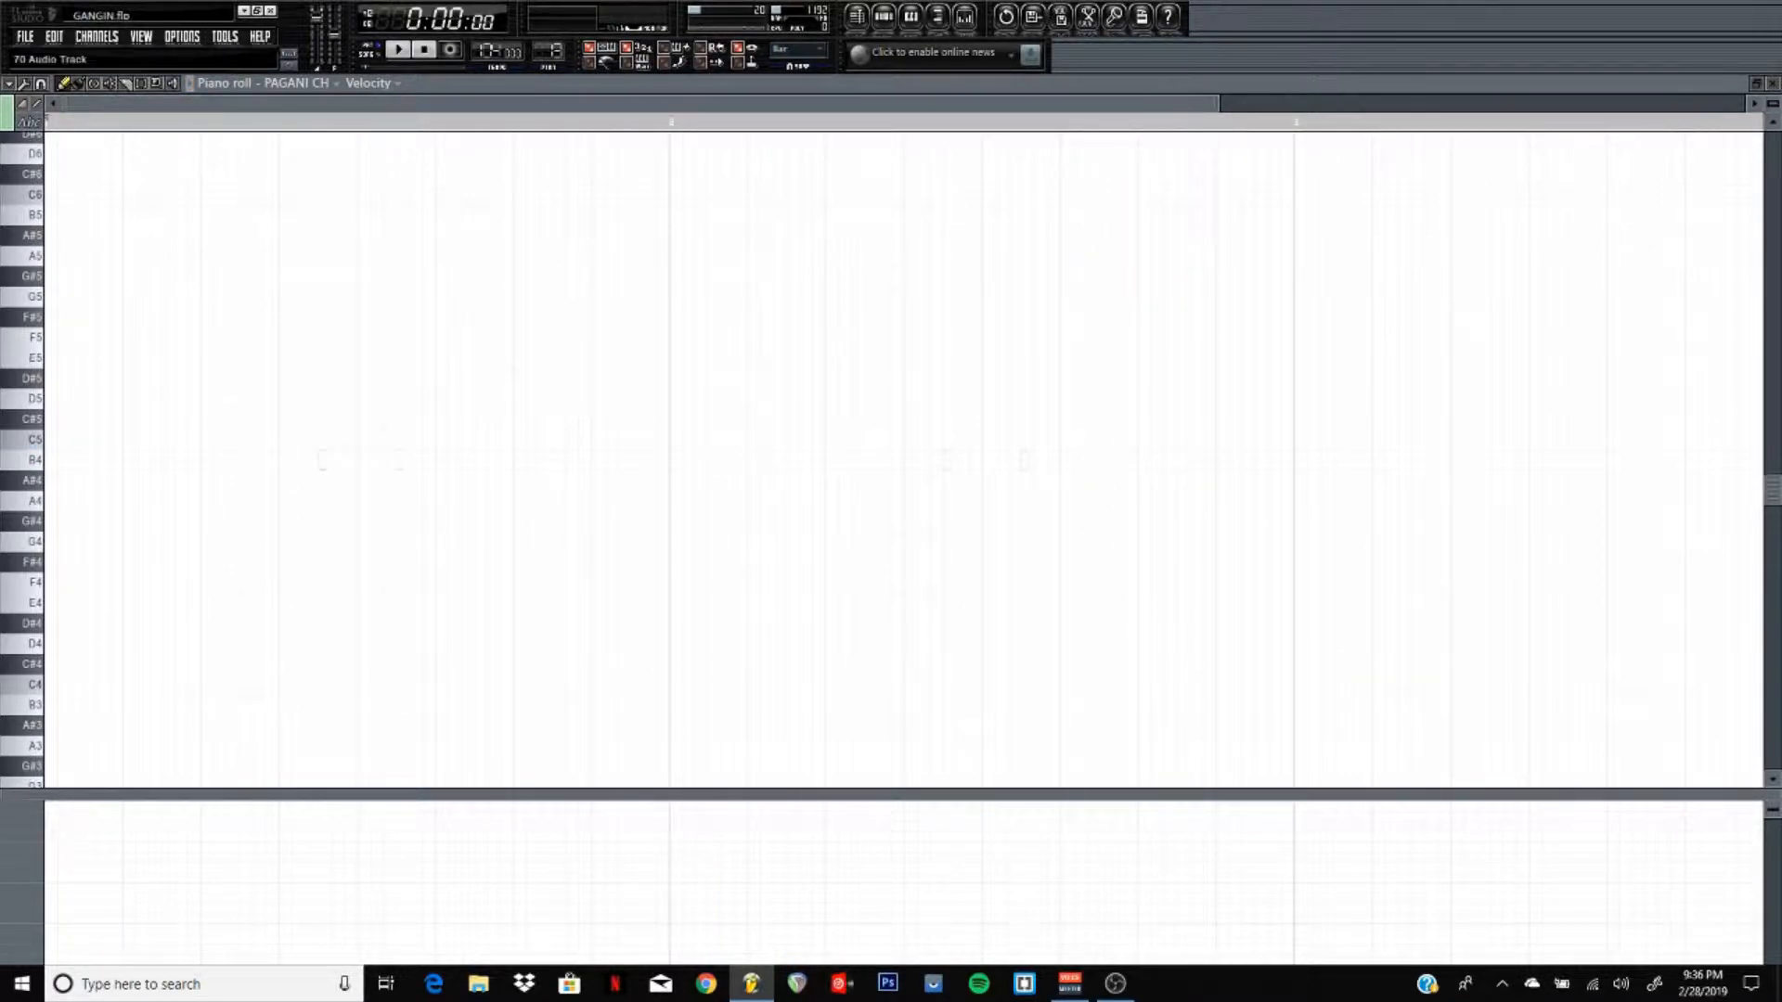
# - Switch the piano roll to the 70 Audio Track channel and play back its notes
pyautogui.click(327, 86)
pyautogui.click(343, 406)
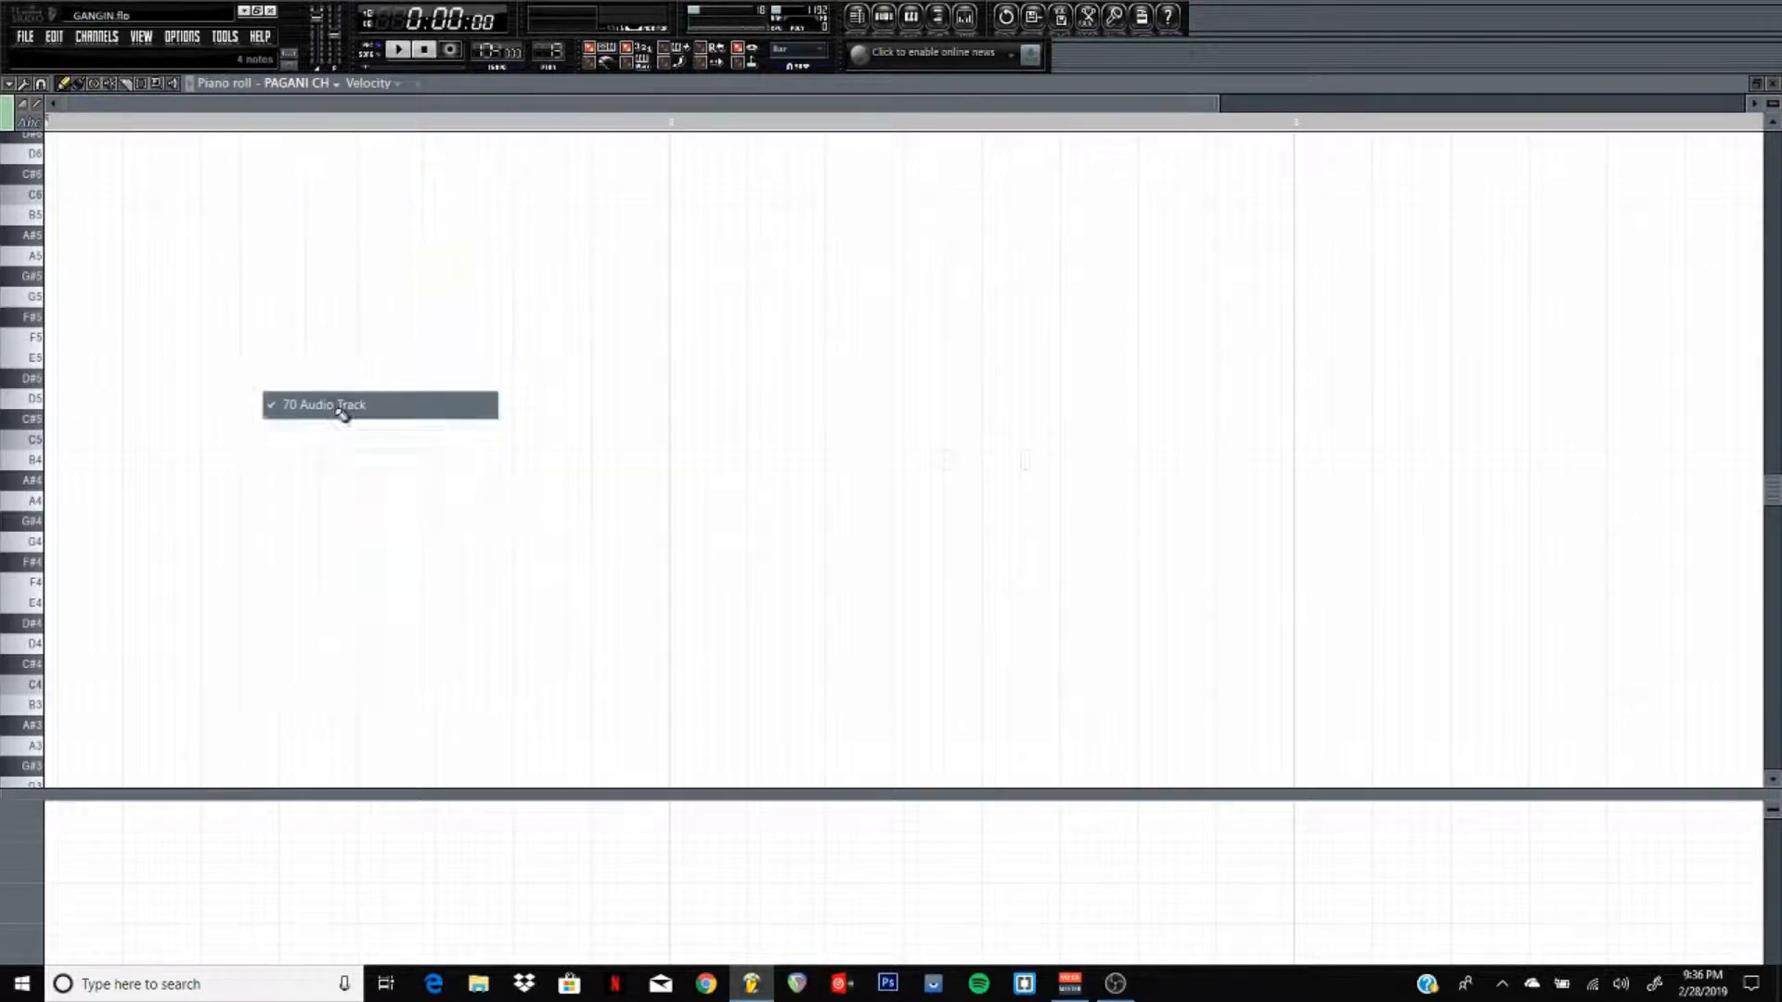
pyautogui.click(405, 52)
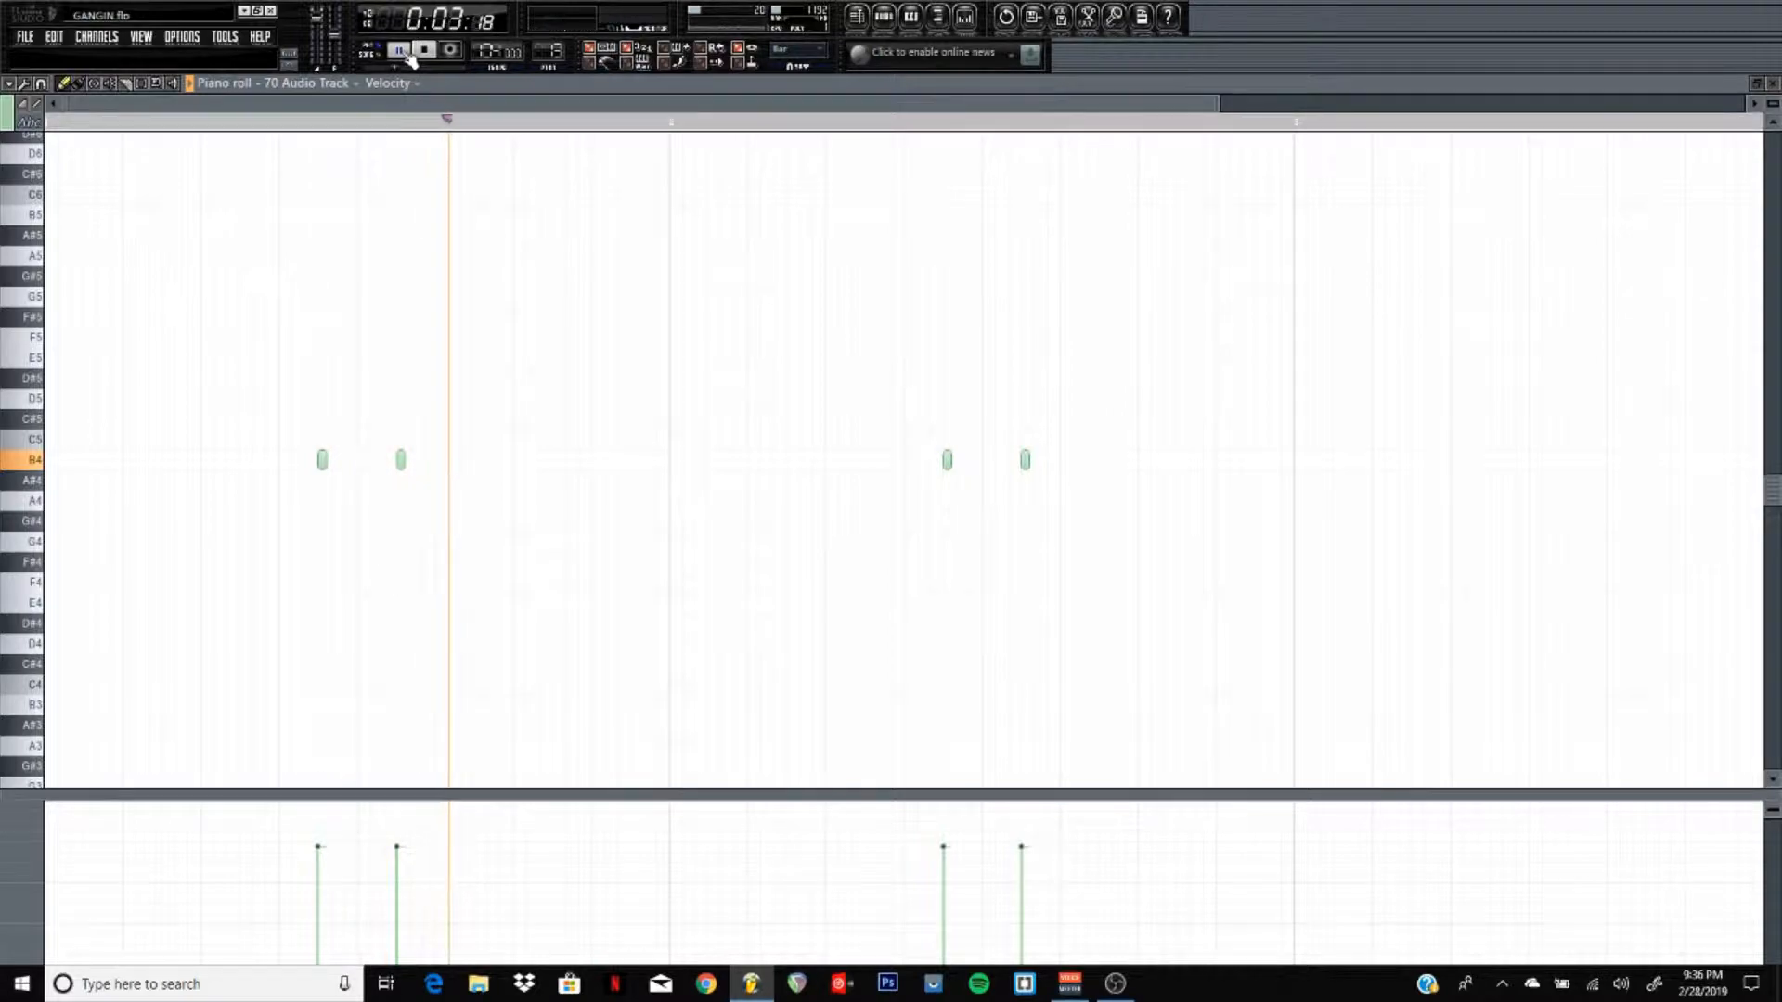
pyautogui.click(422, 51)
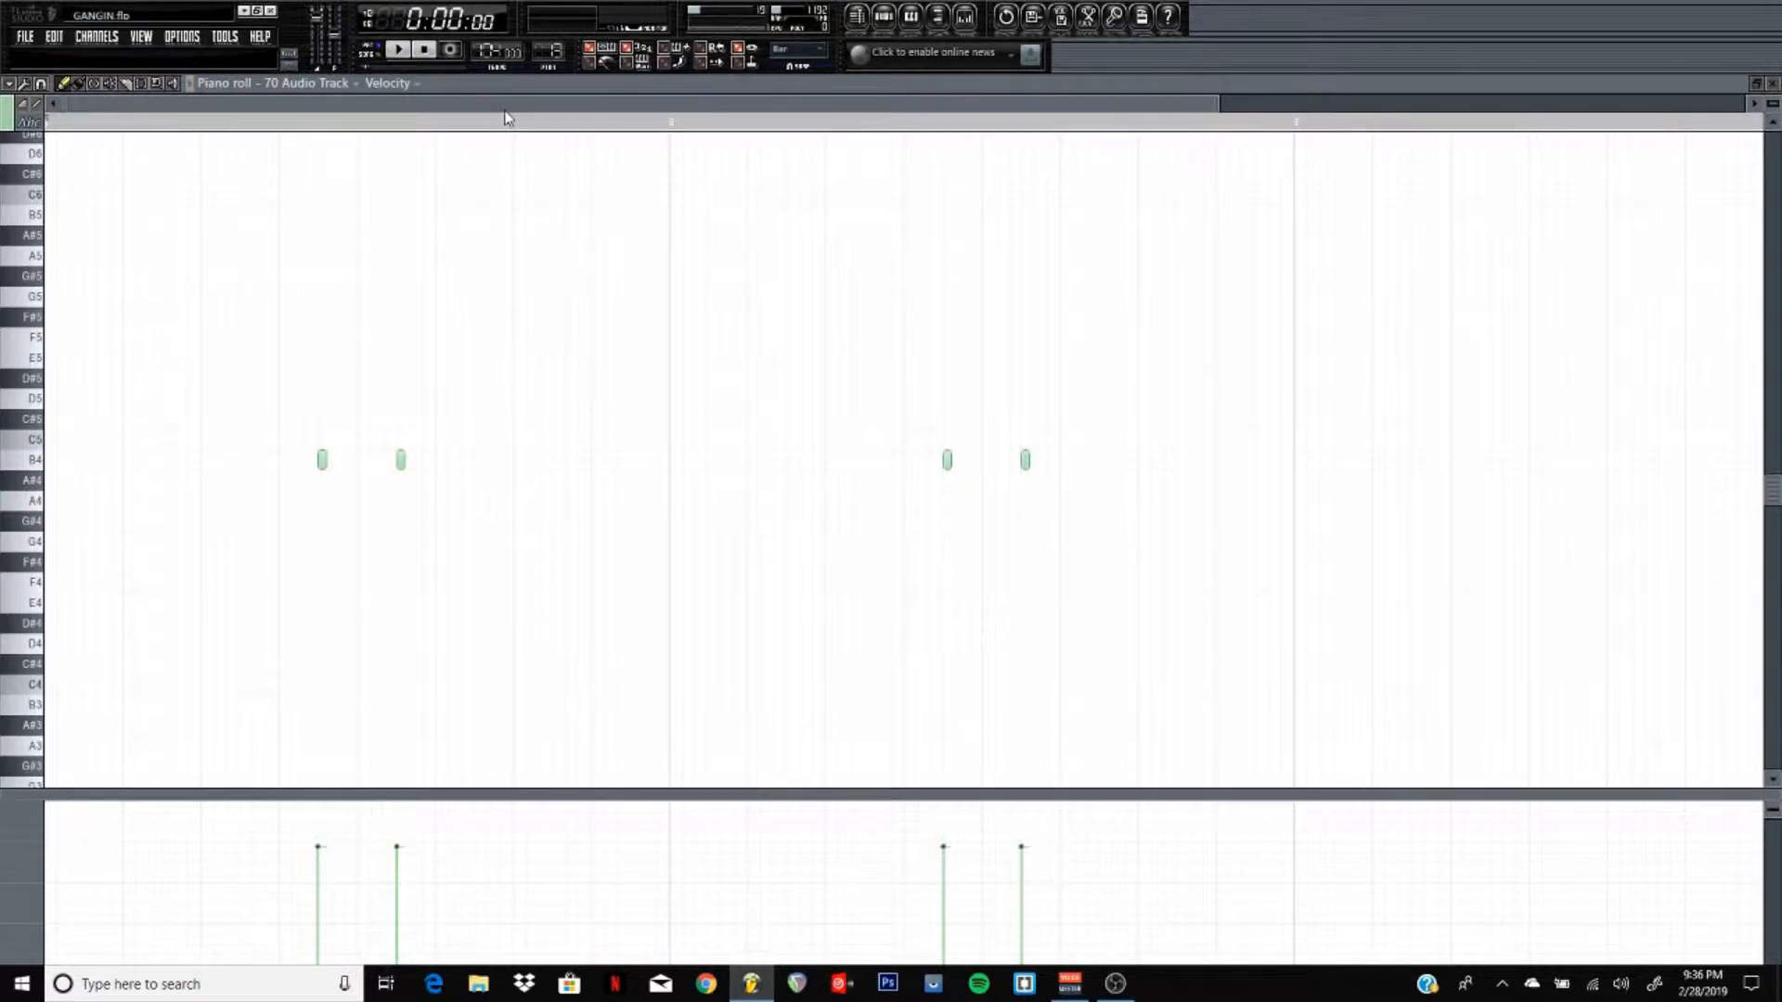
# - Select the Cymatics - Fisher Price Fish Piano 3 pattern, show its channel's notes in the piano roll and play them back
pyautogui.moveTo(549, 52); pyautogui.dragTo(549, 44)
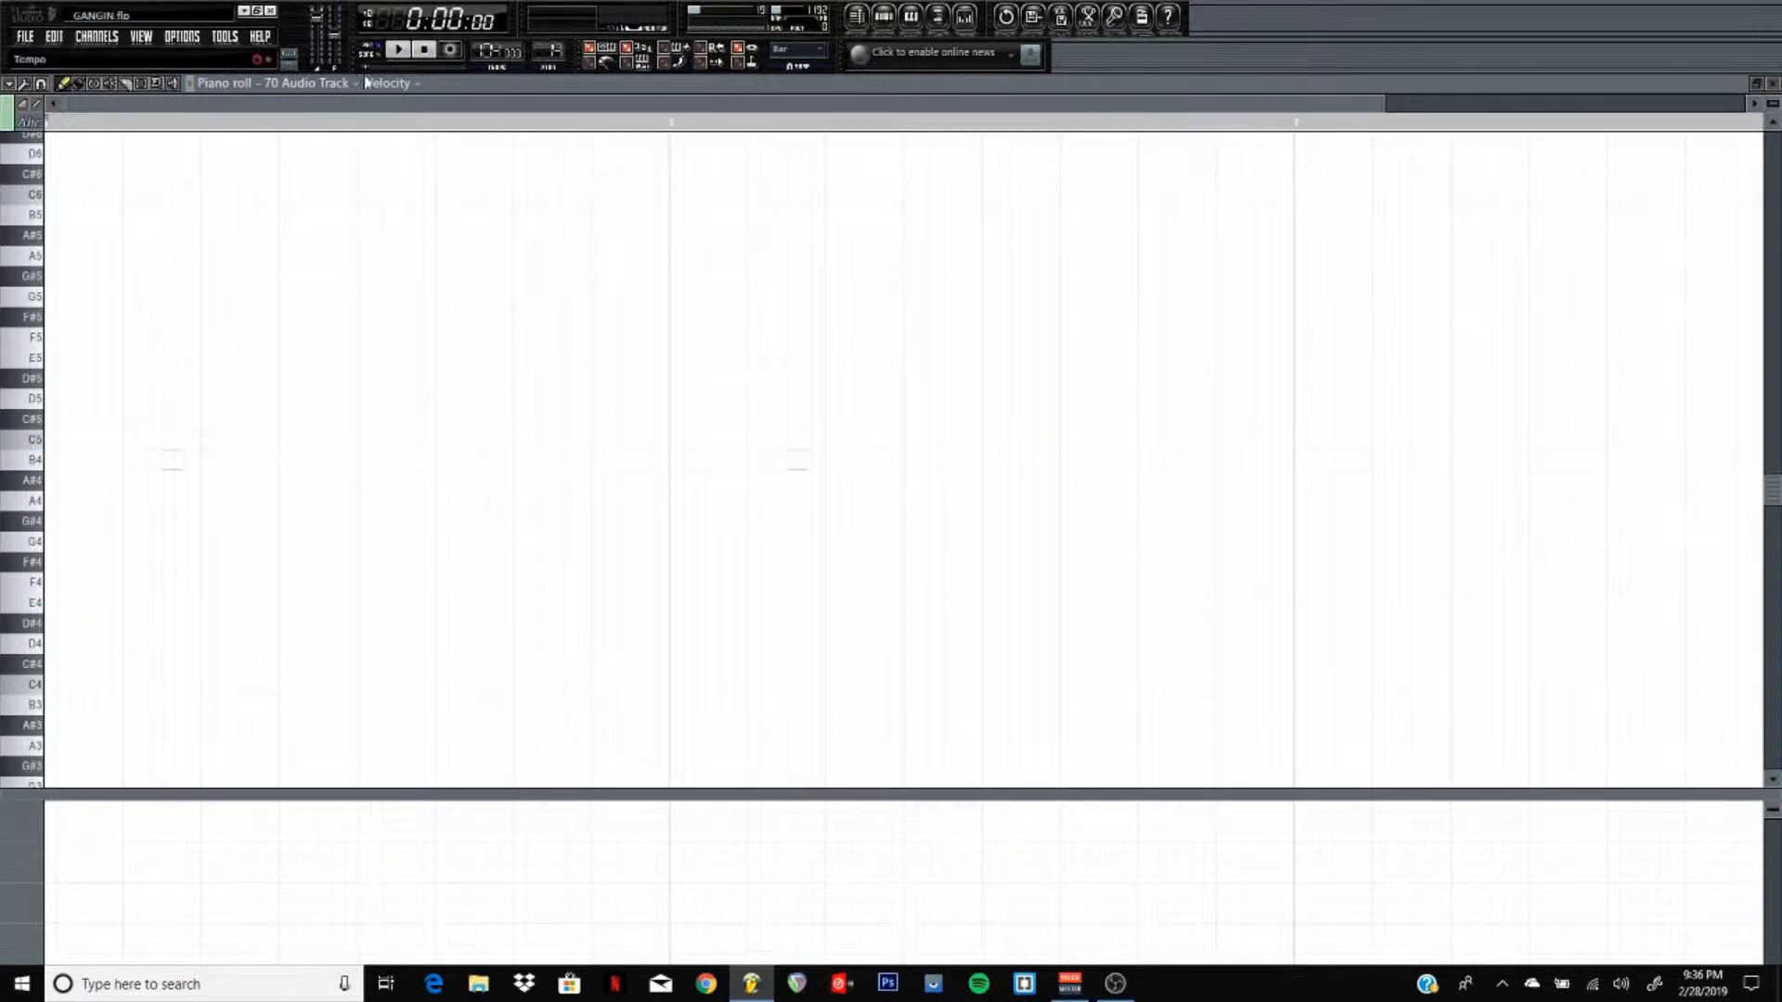
pyautogui.click(331, 84)
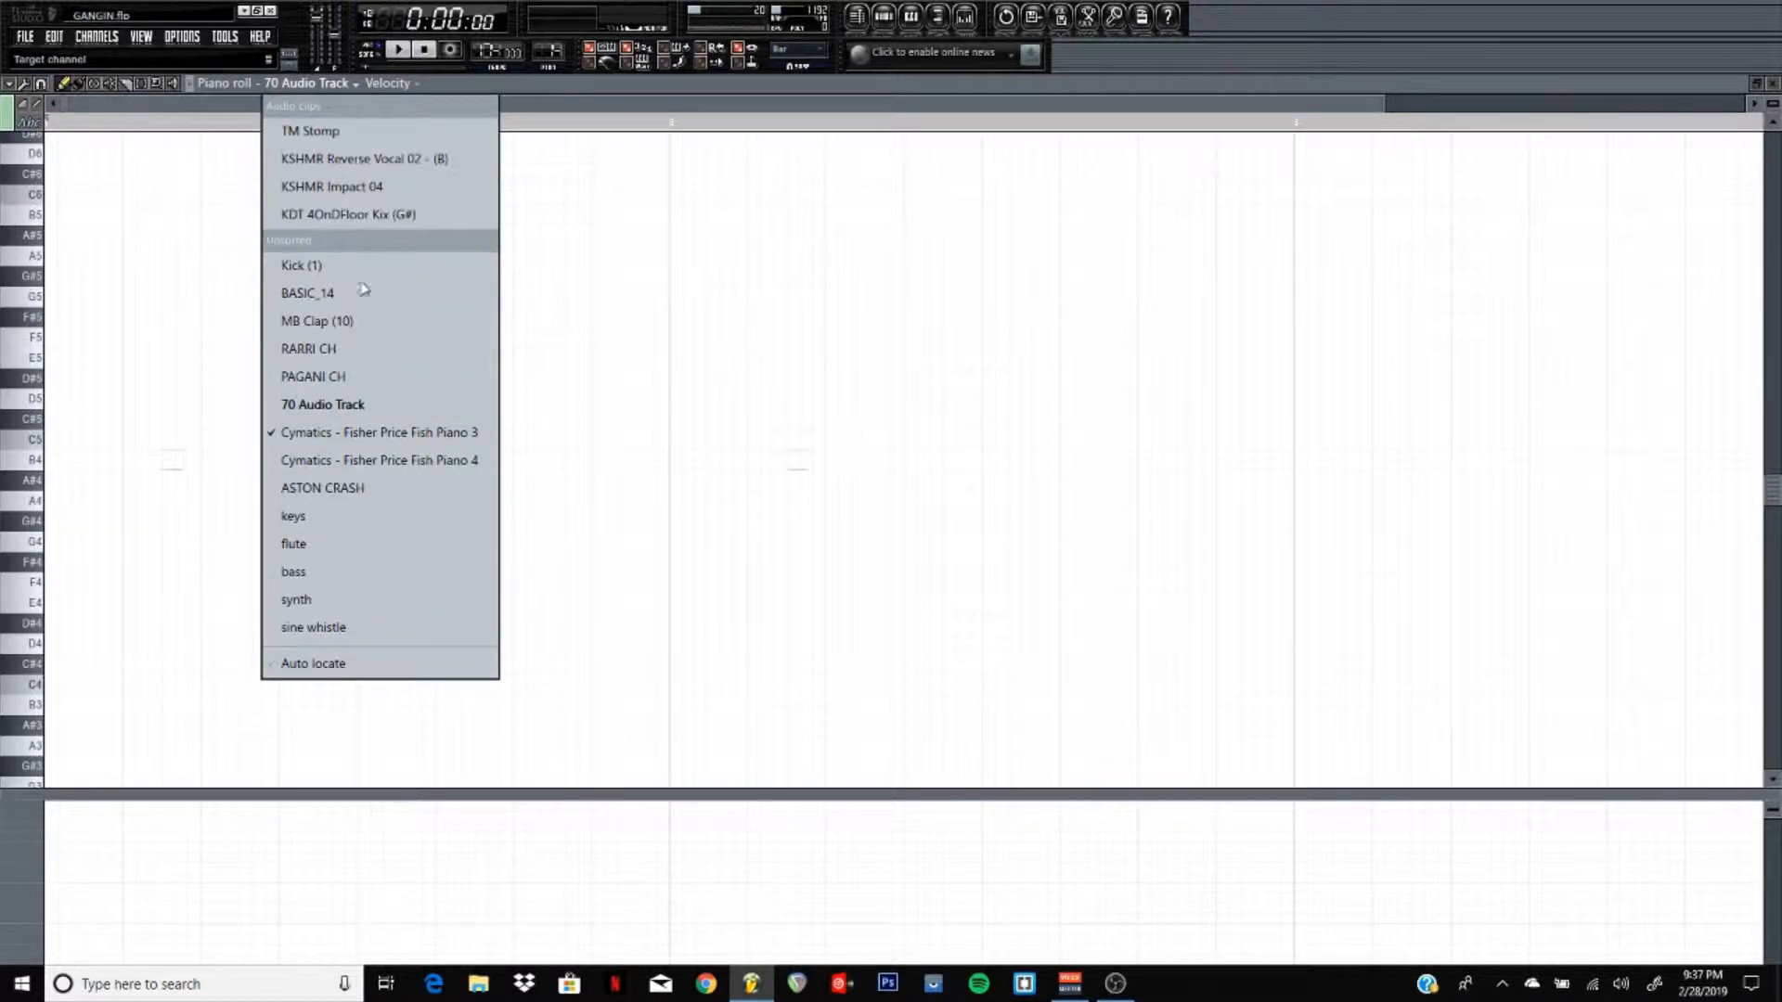
pyautogui.click(371, 434)
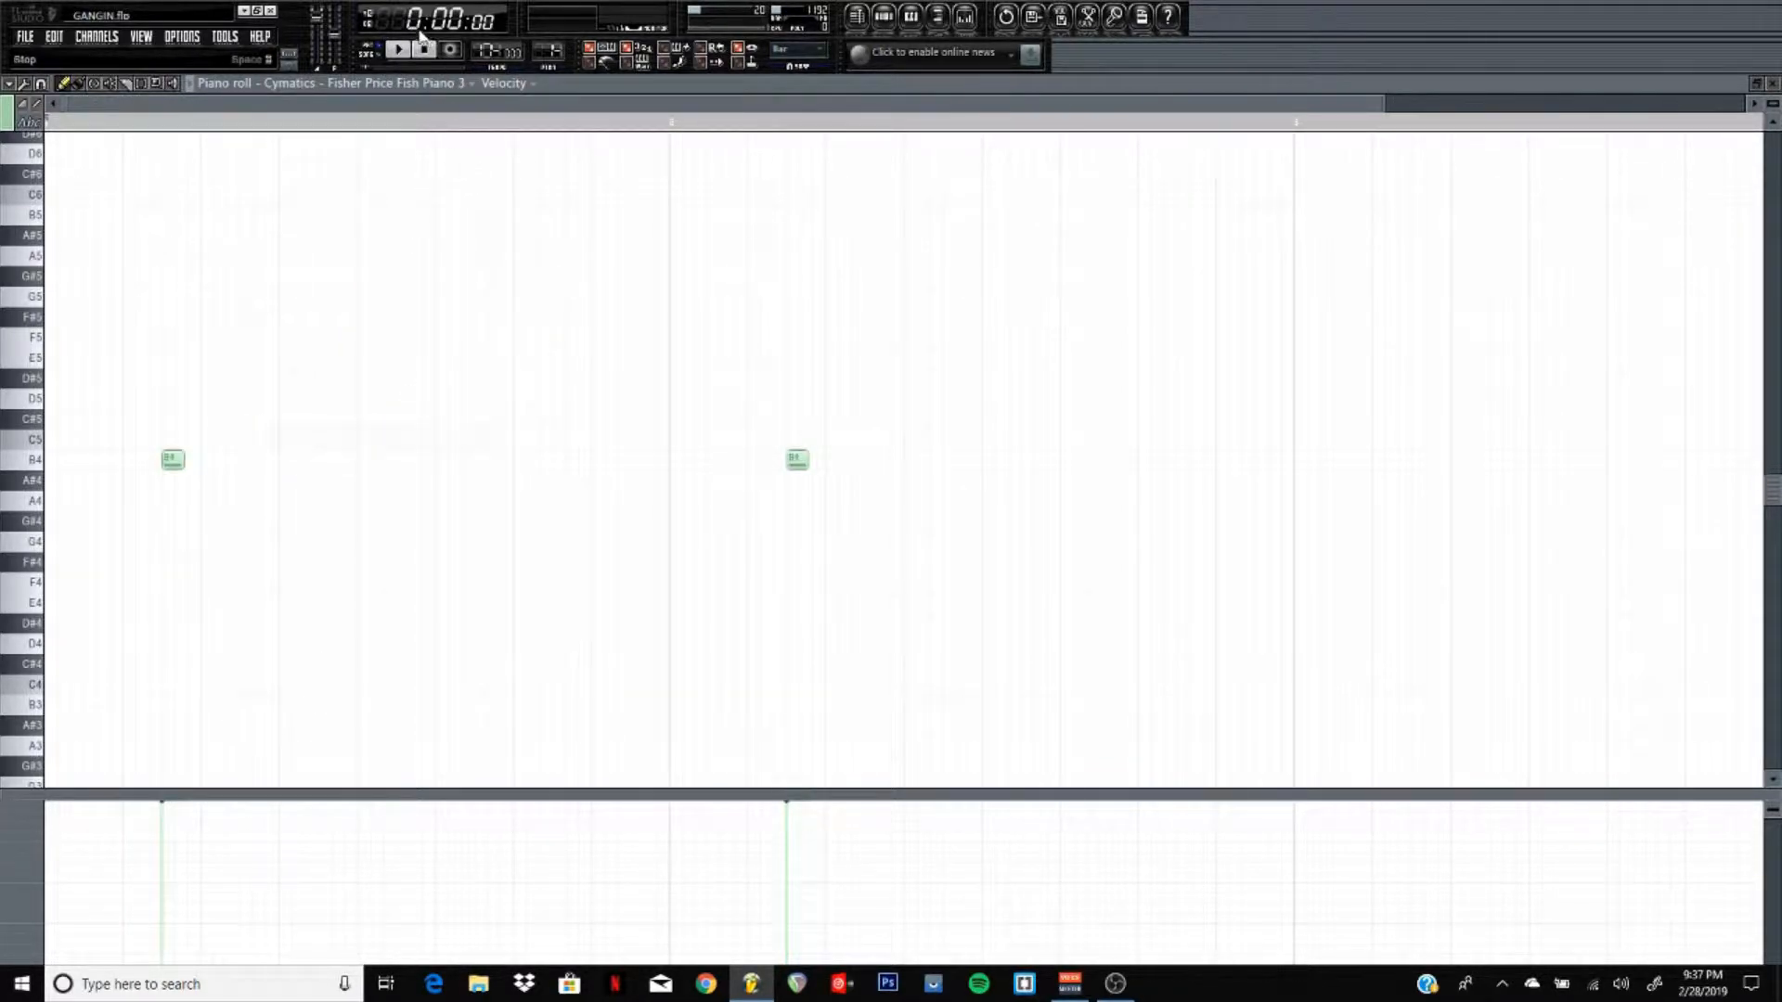
pyautogui.click(404, 53)
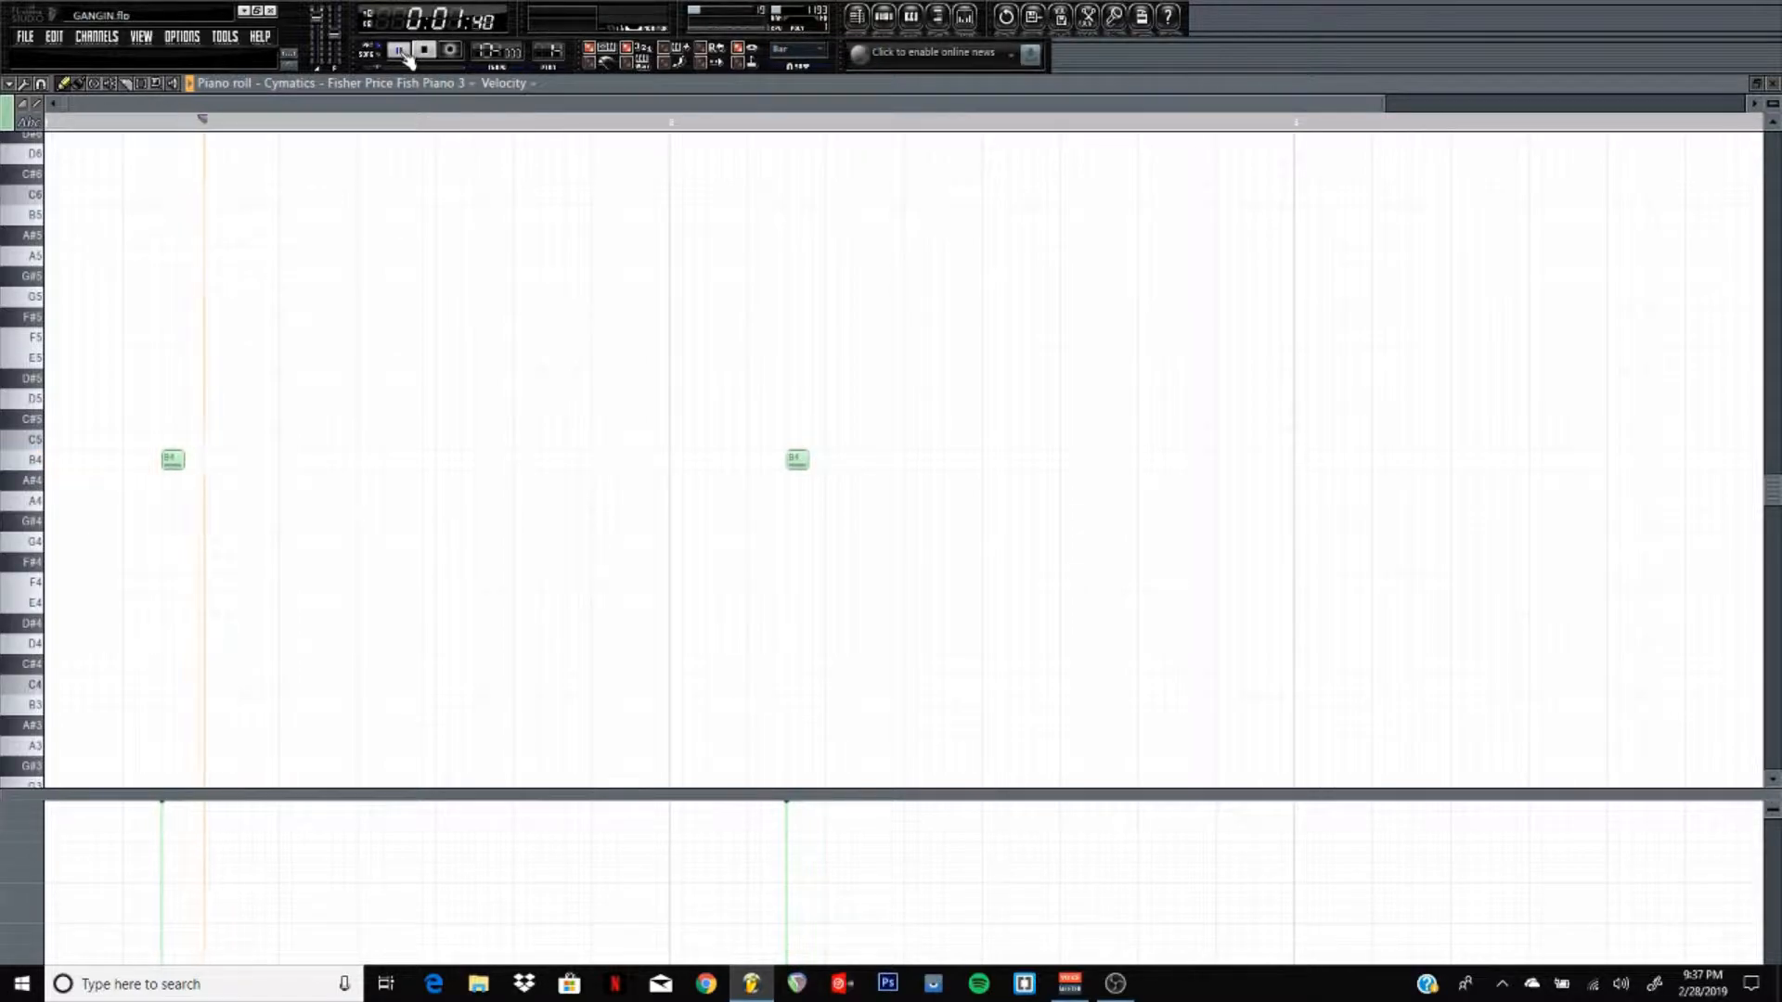
pyautogui.click(425, 52)
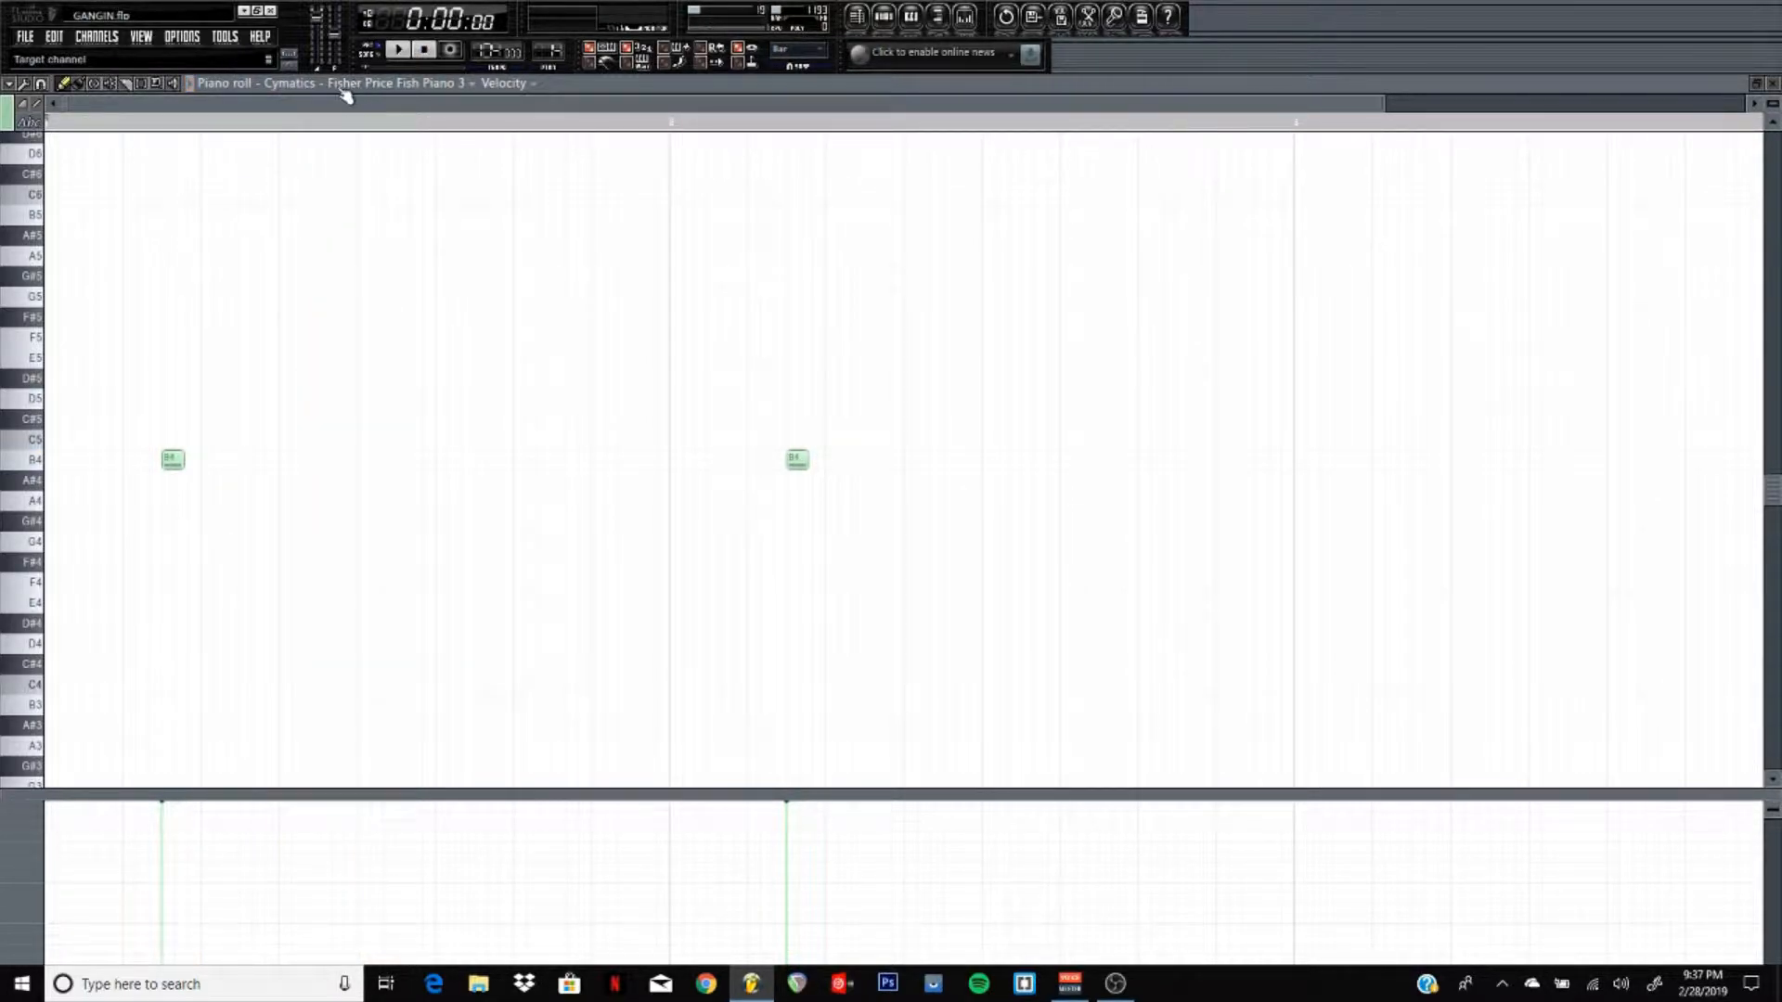
# - Switch the piano roll to the Cymatics - Fisher Price Fish Piano 4 channel, select its pattern and play back the notes
pyautogui.click(397, 86)
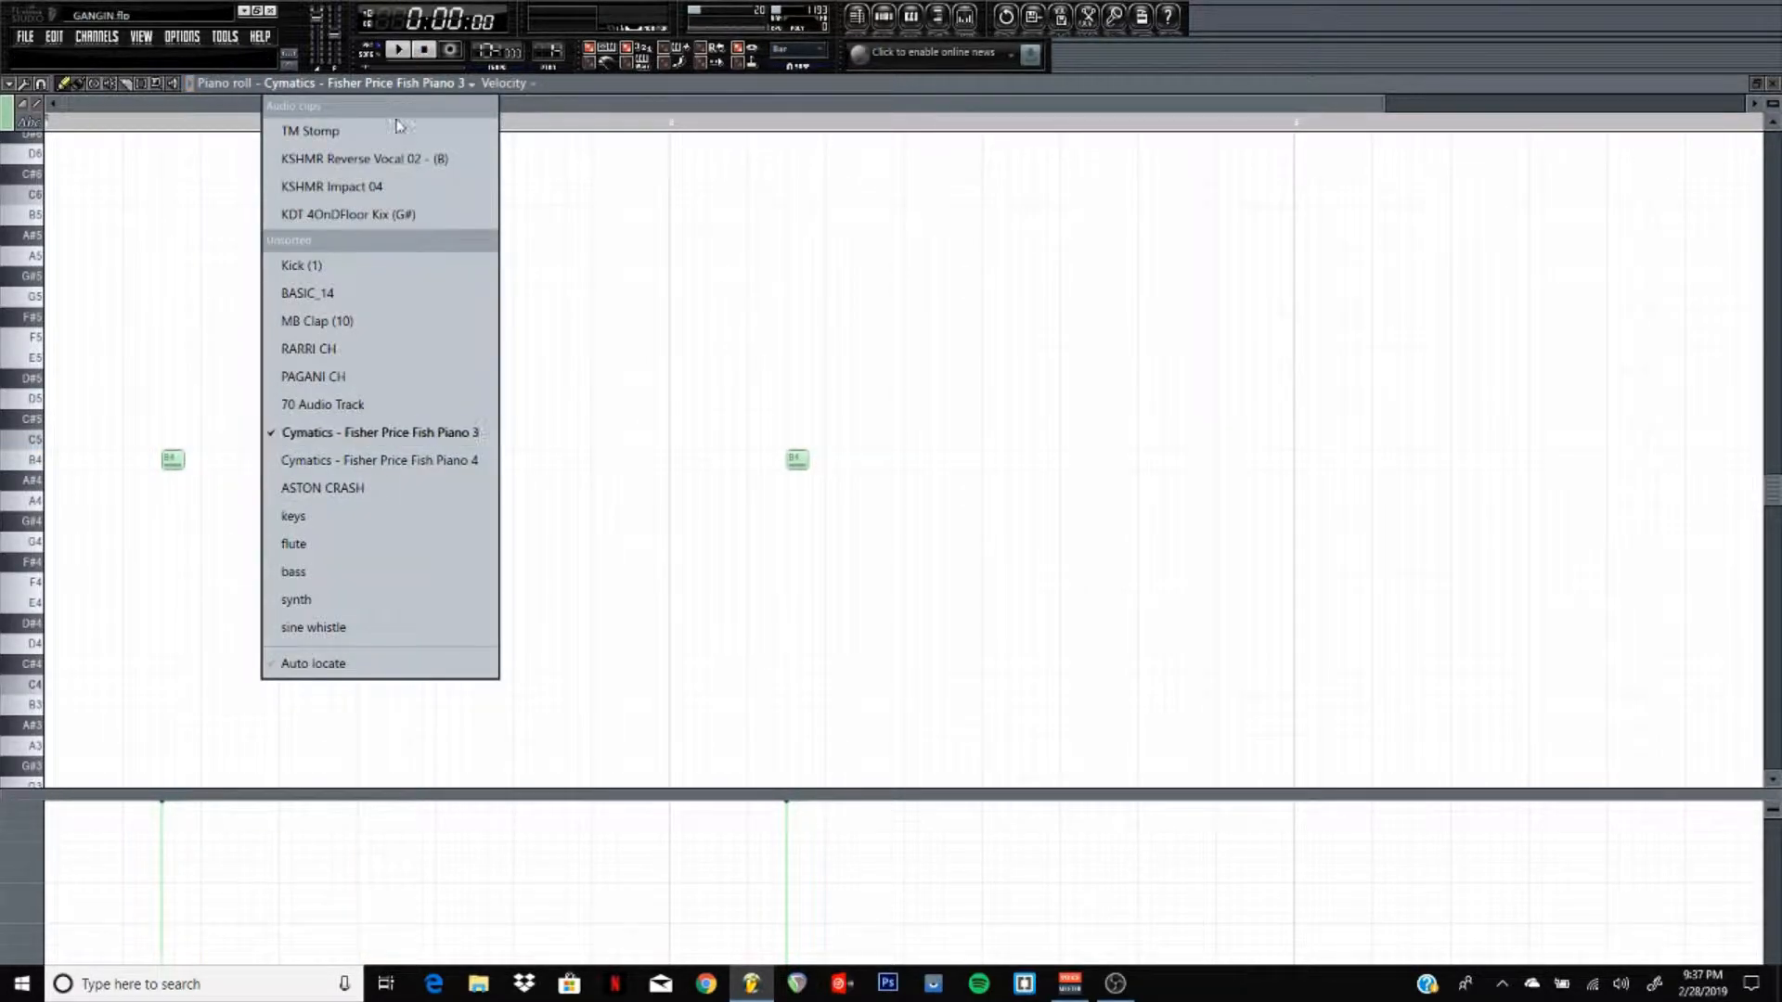
pyautogui.click(371, 463)
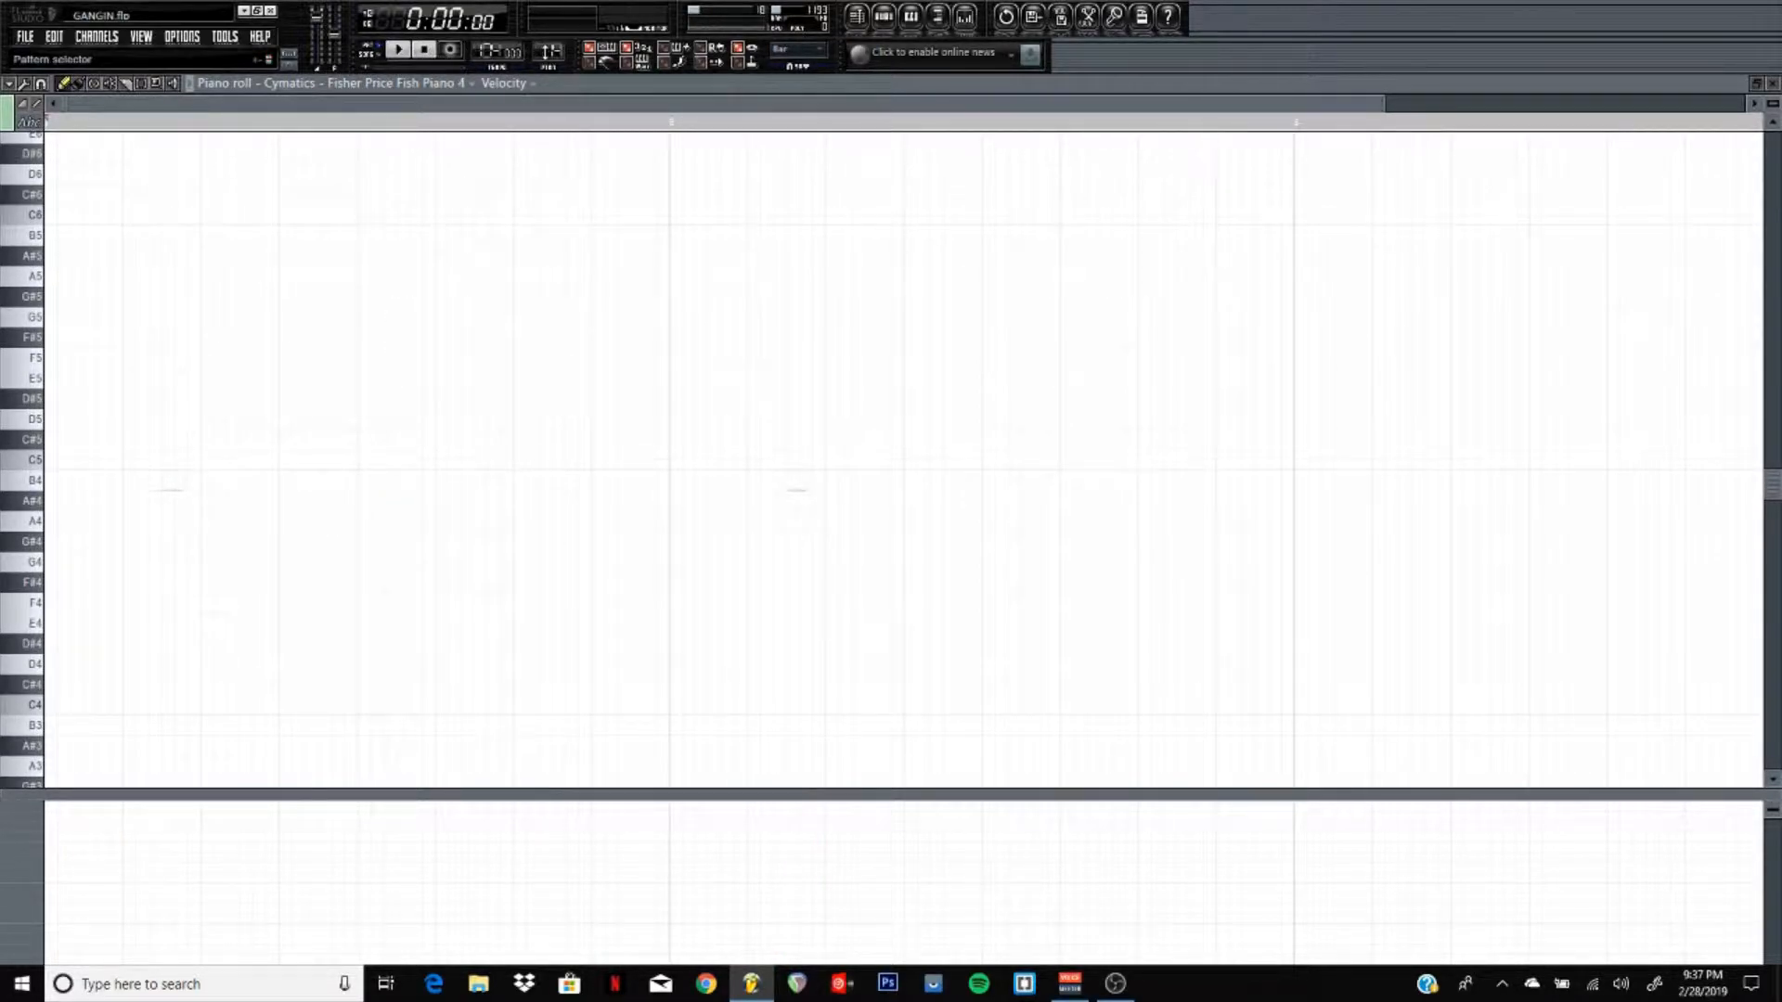
pyautogui.moveTo(550, 52); pyautogui.dragTo(549, 45)
pyautogui.click(402, 50)
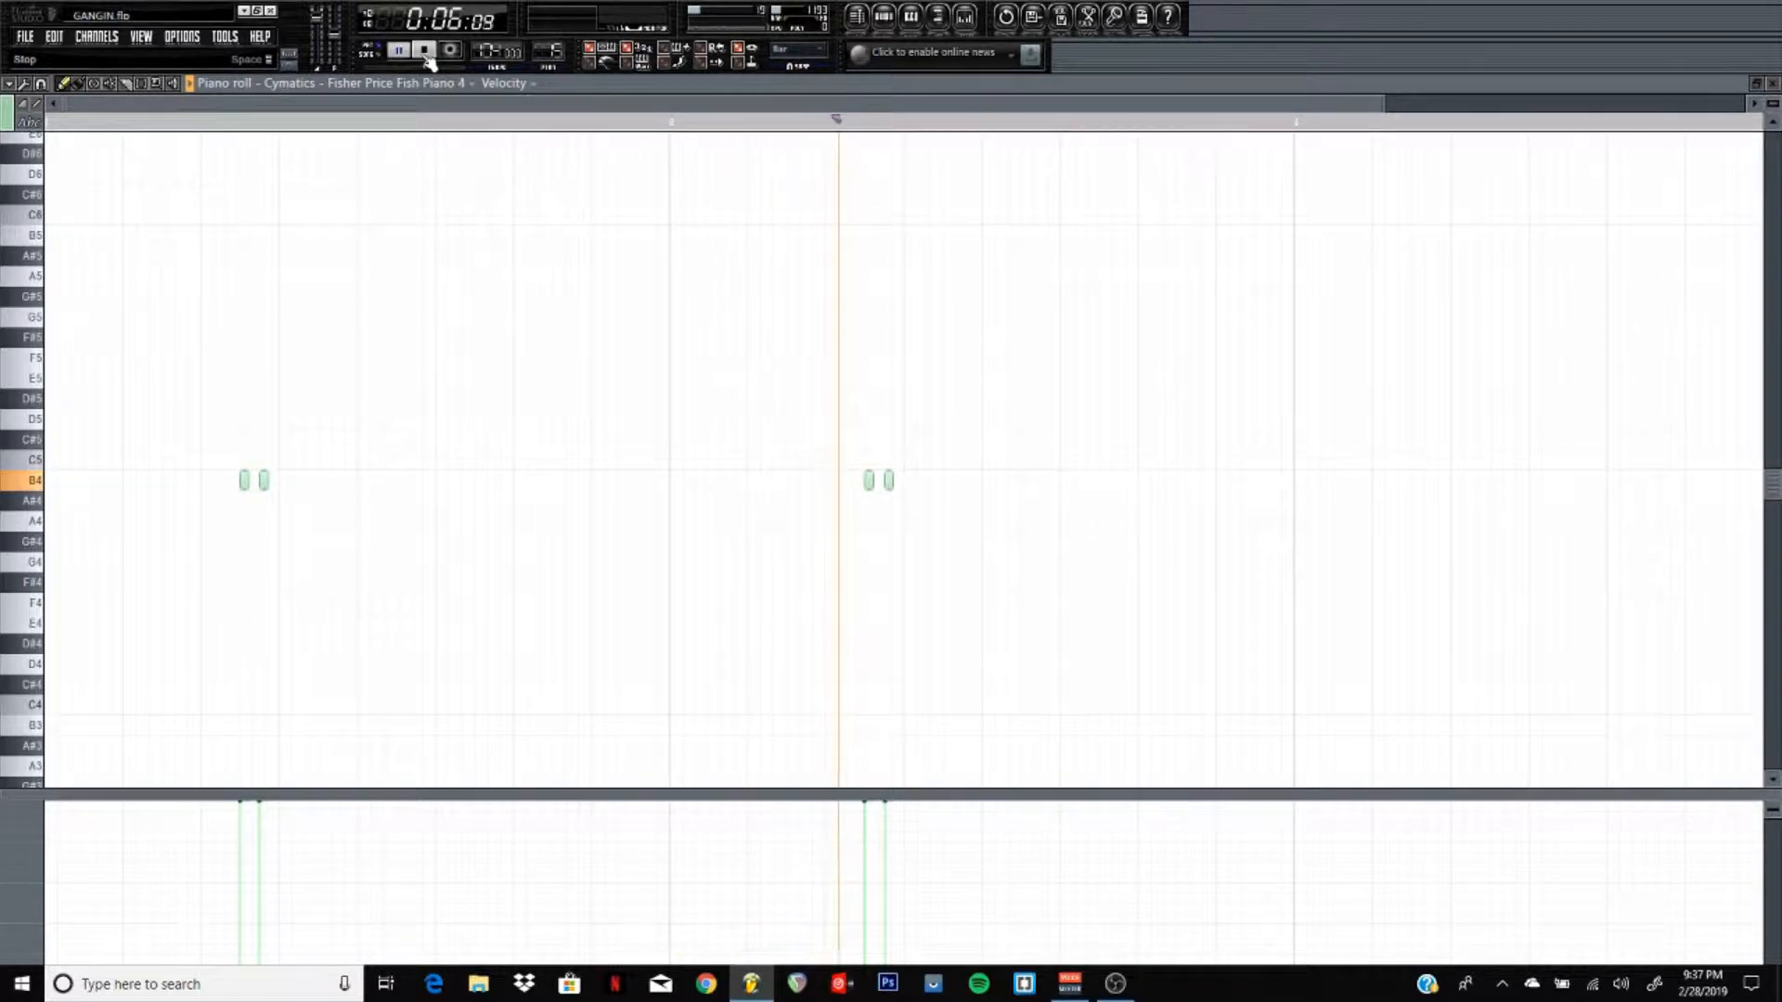
pyautogui.click(425, 54)
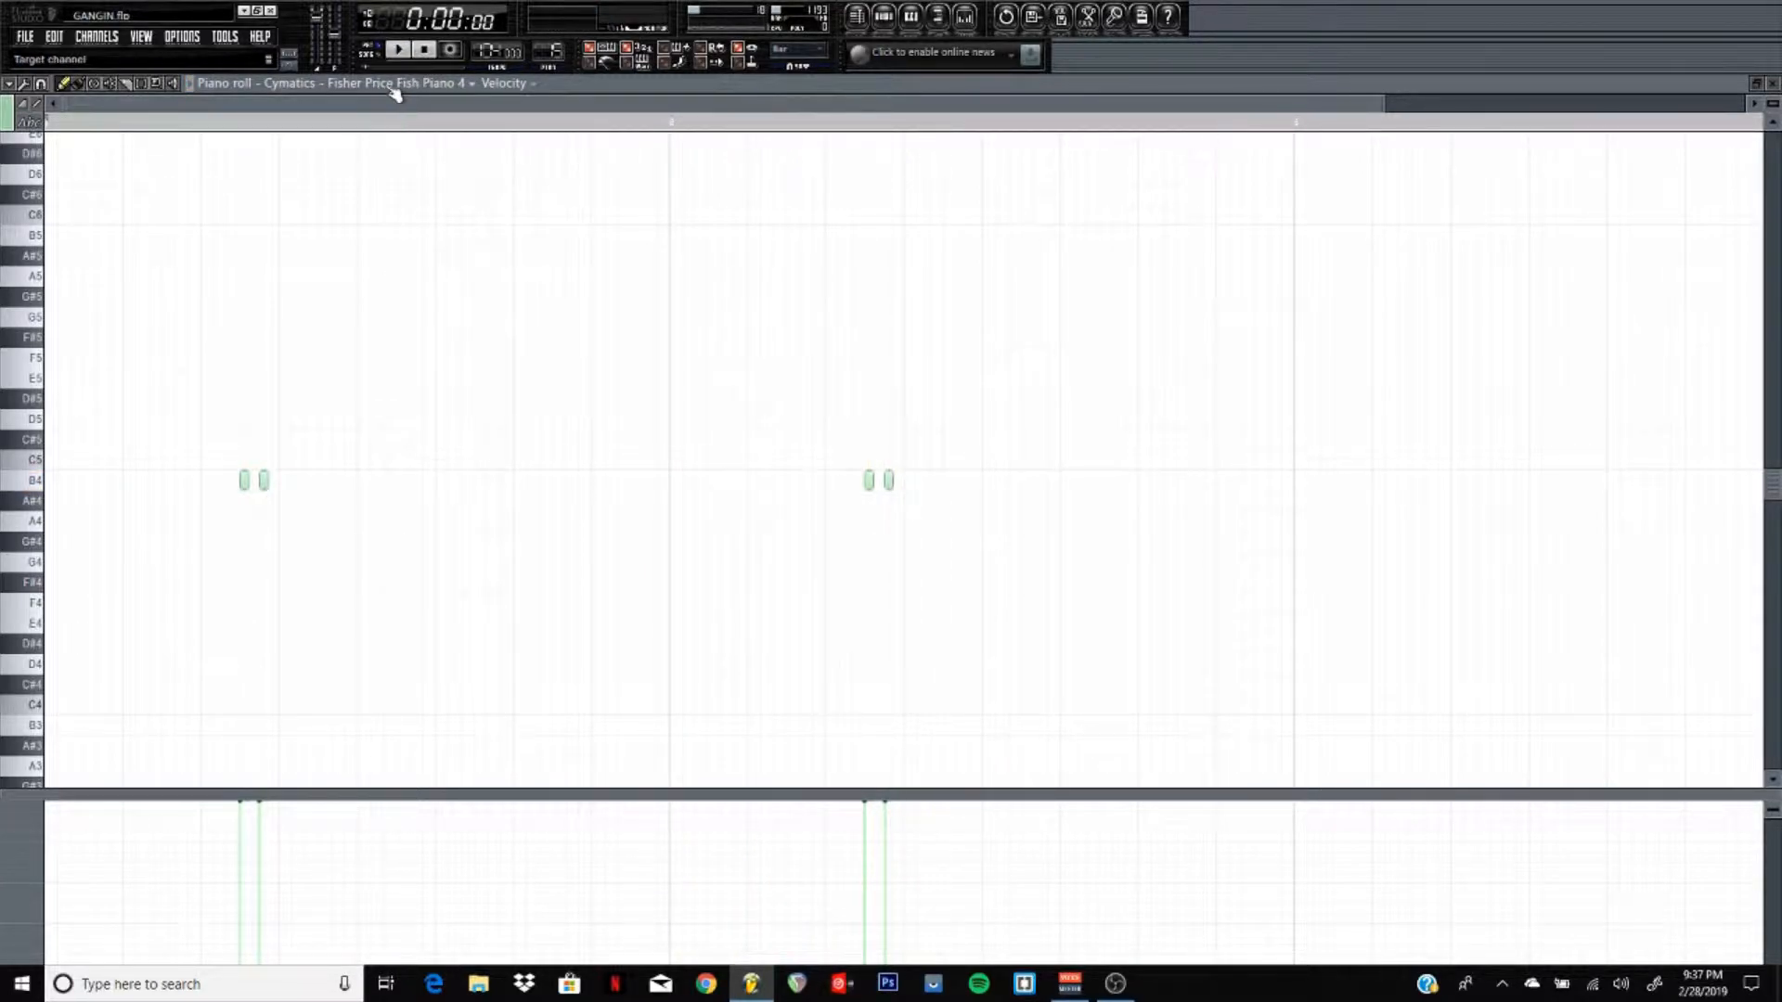
# - Switch the piano roll to the ASTON CRASH channel and play back its note
pyautogui.click(445, 85)
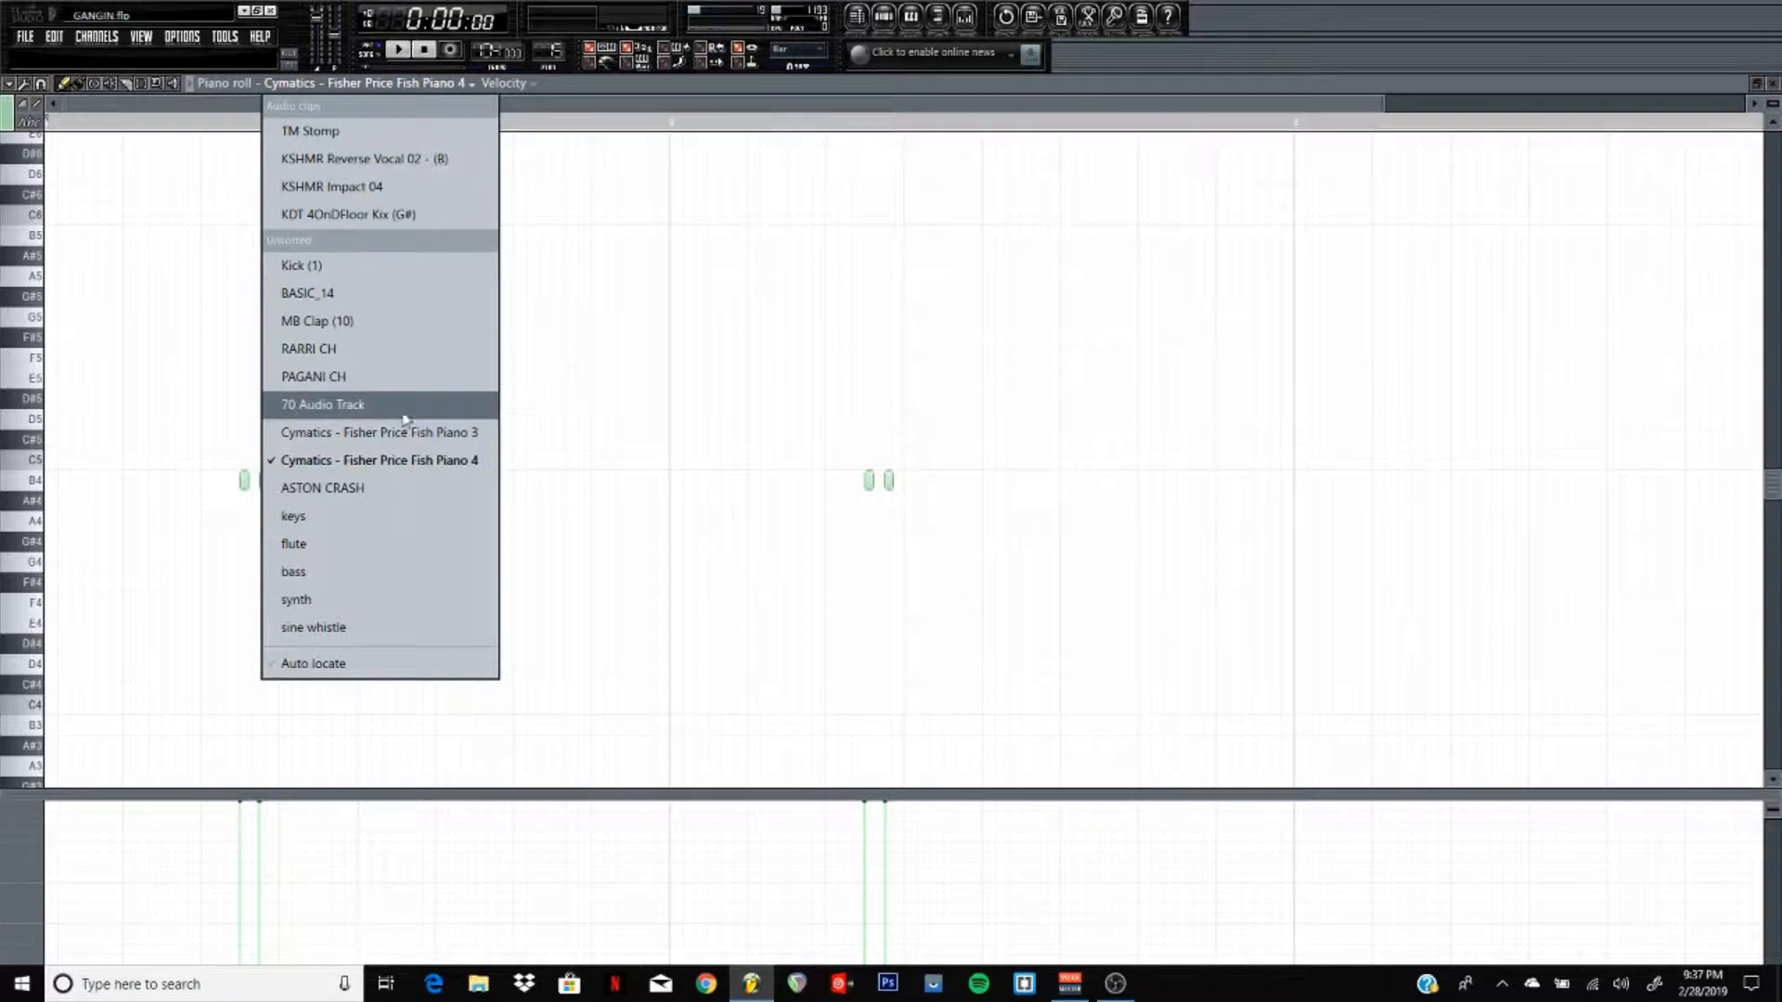
pyautogui.click(397, 493)
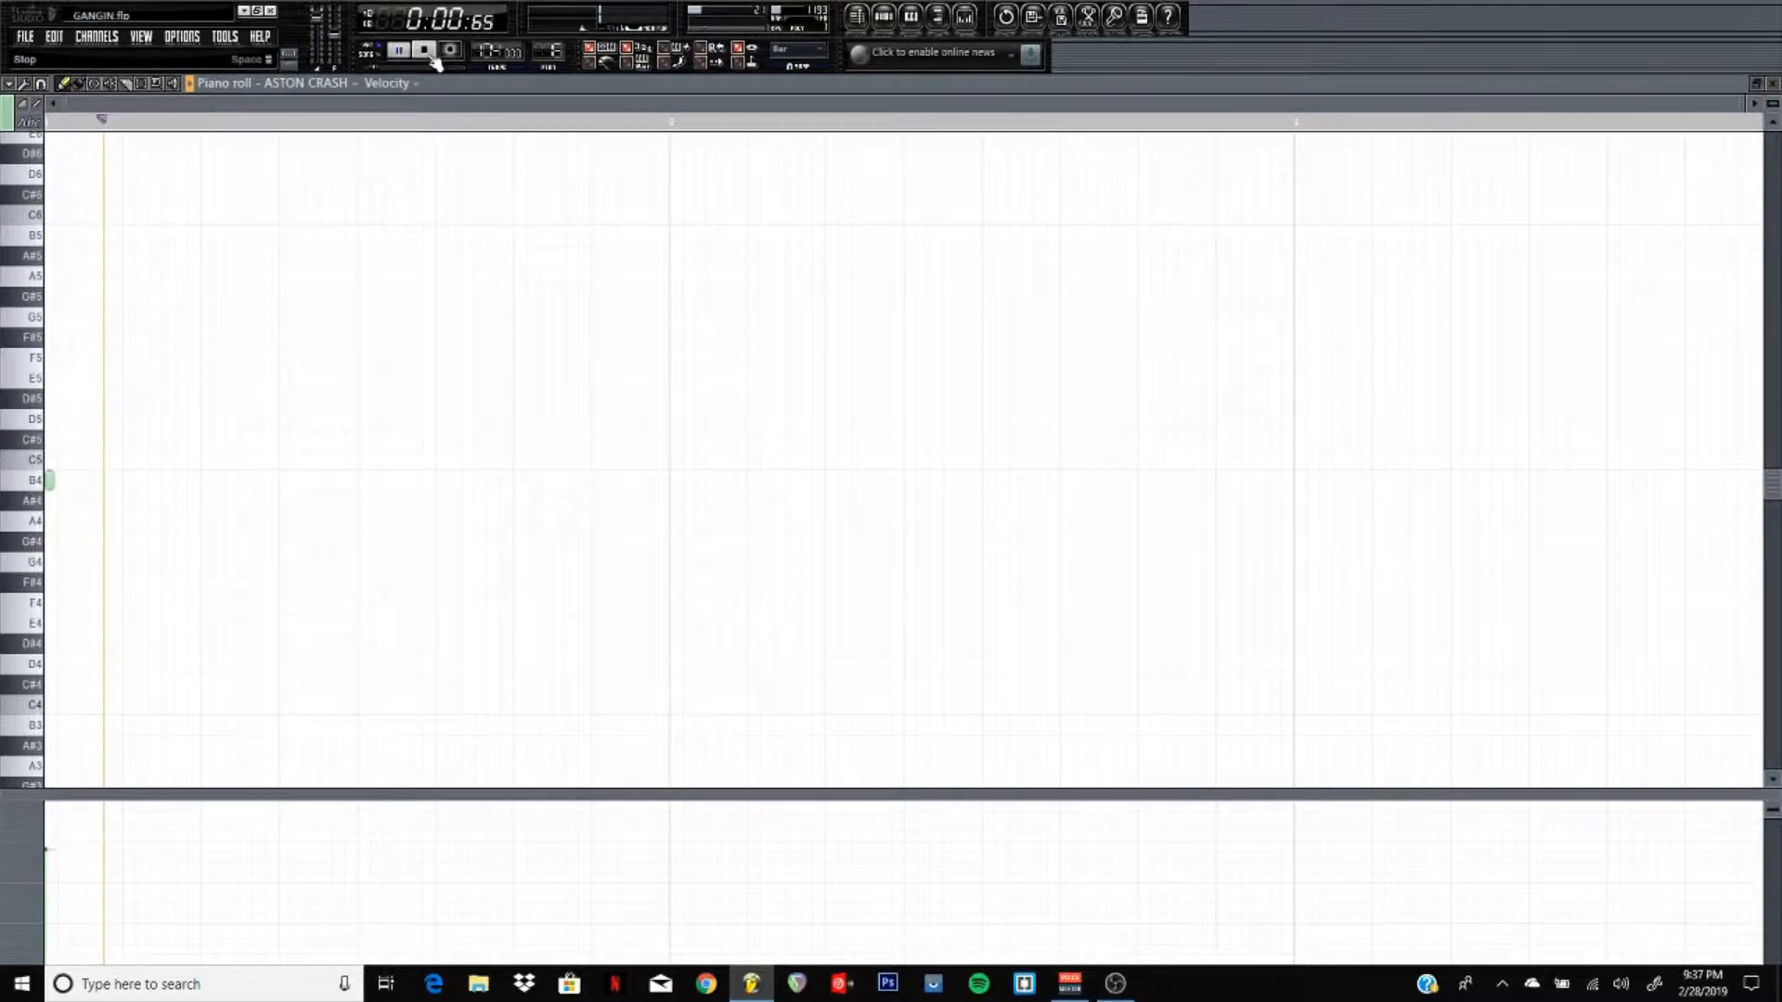
# - Review the ASTON CRASH channel's miscellaneous, instrument and sample settings from the channel rack and audition the crash
pyautogui.click(883, 19)
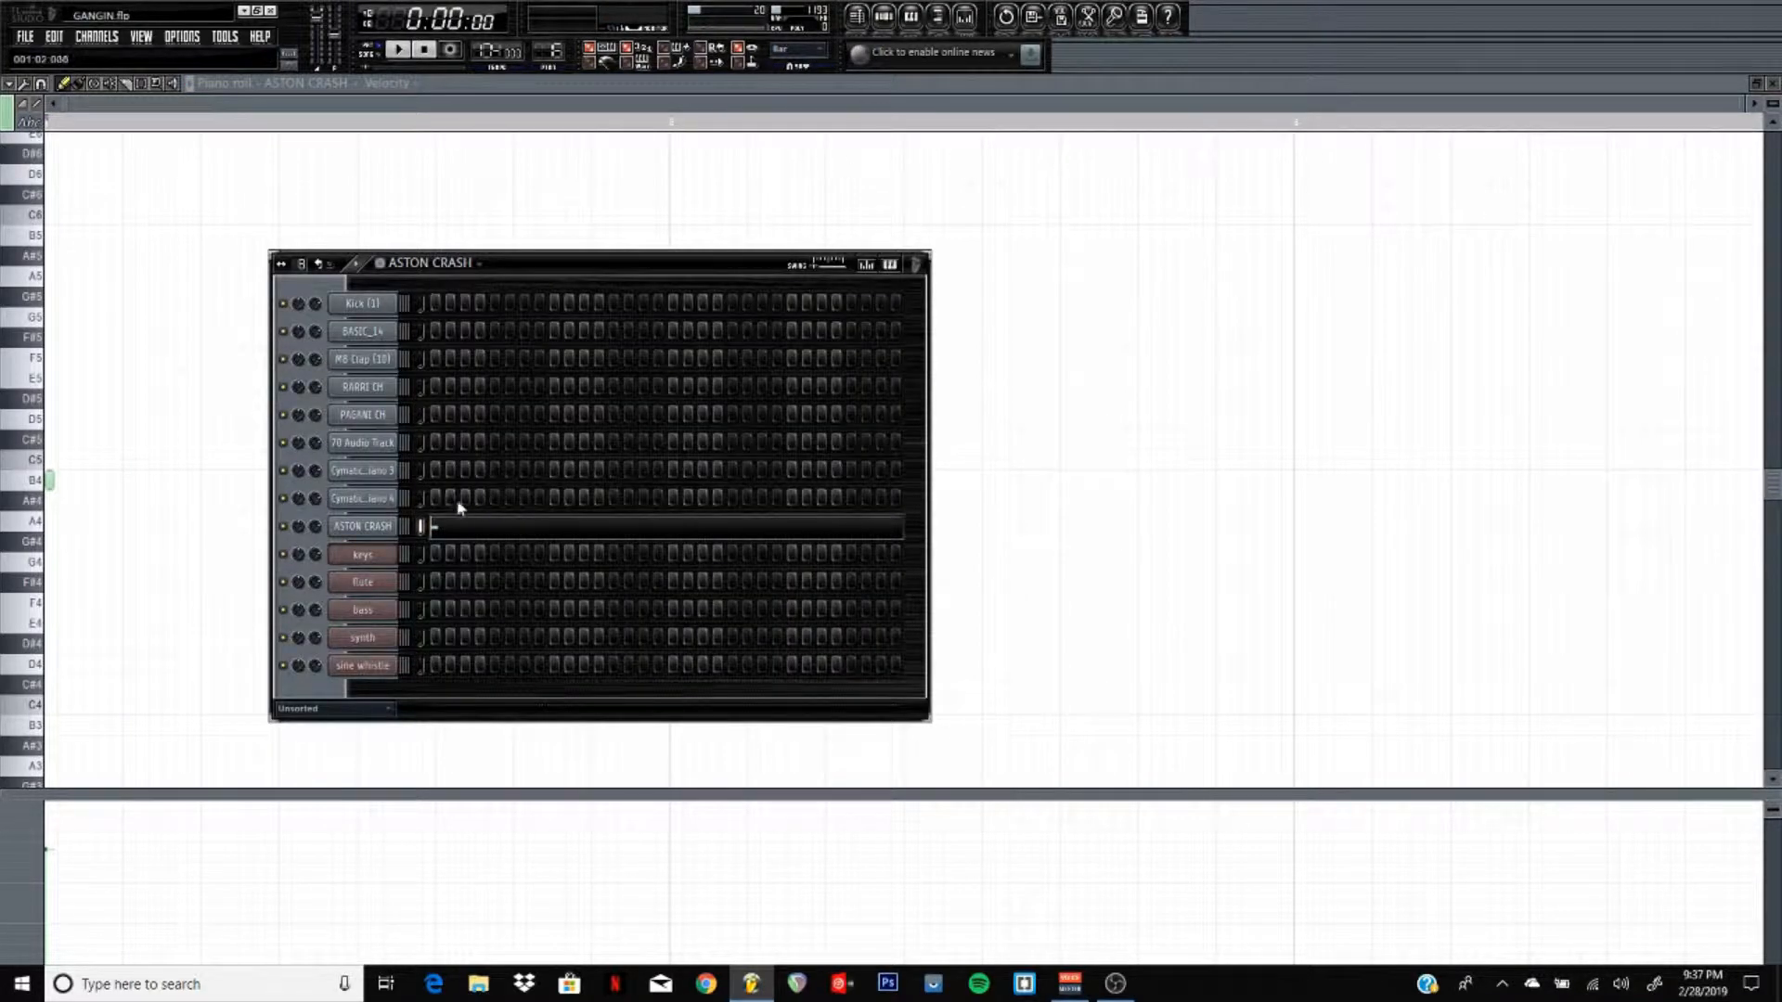
pyautogui.click(389, 527)
pyautogui.click(1306, 409)
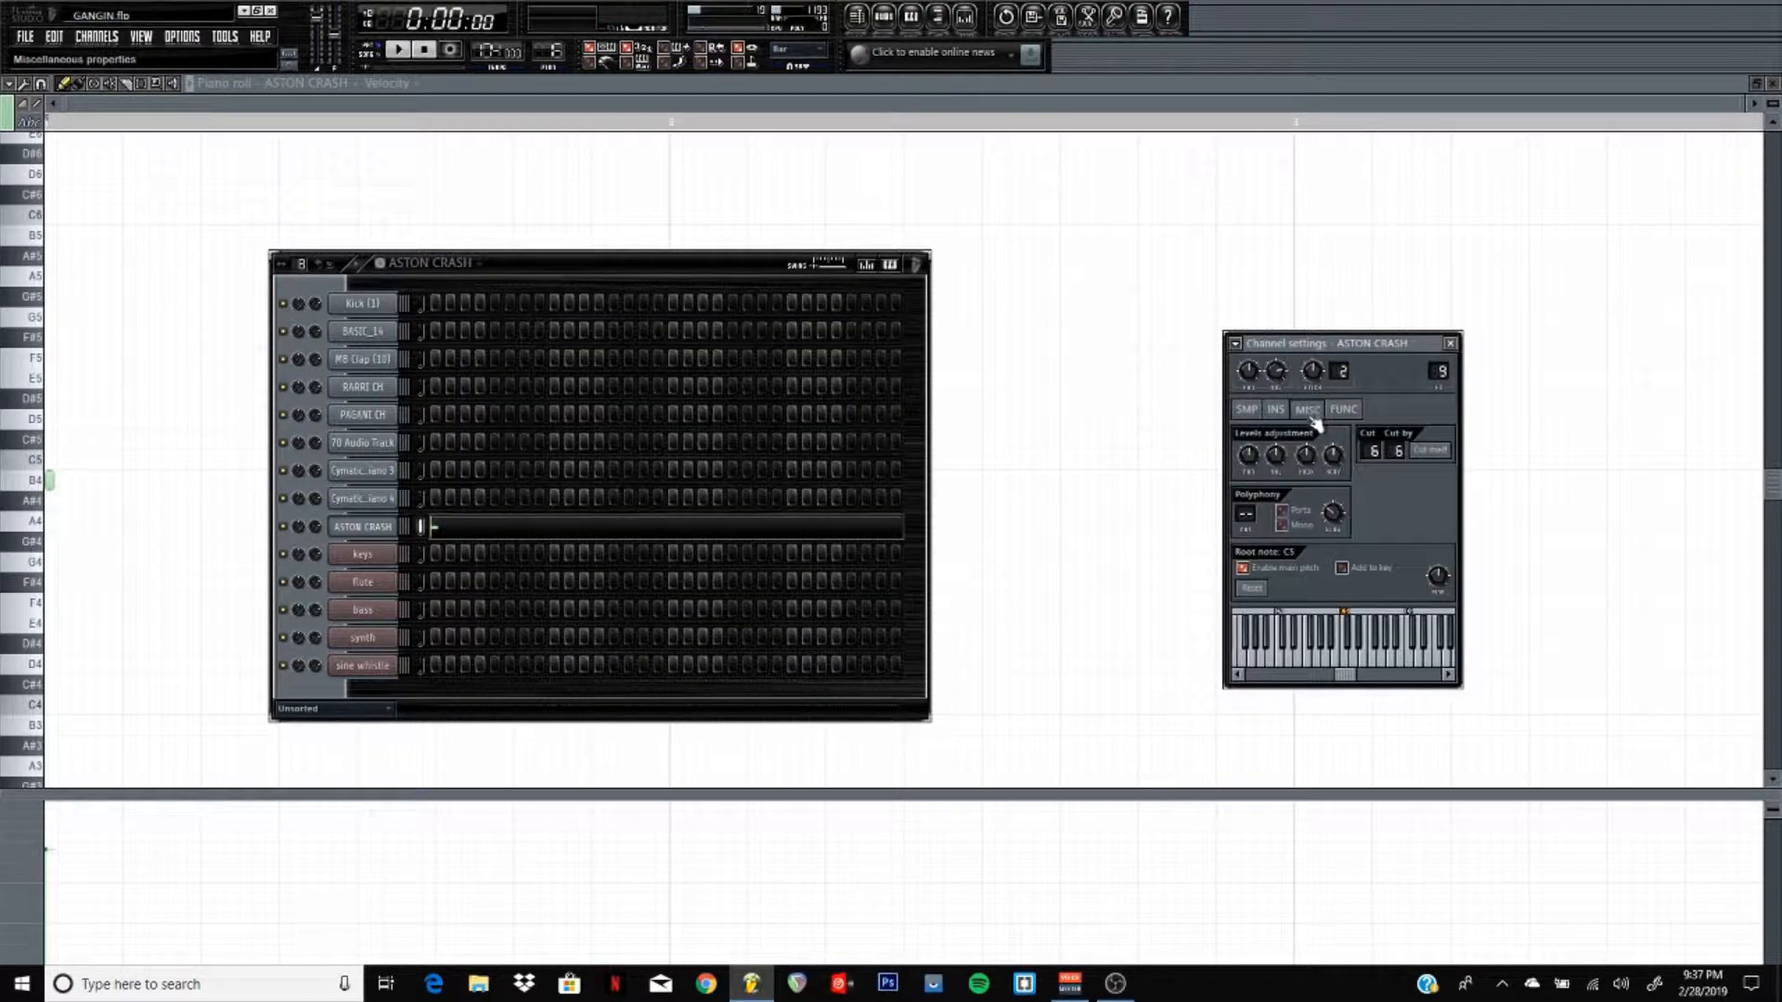
pyautogui.click(1279, 410)
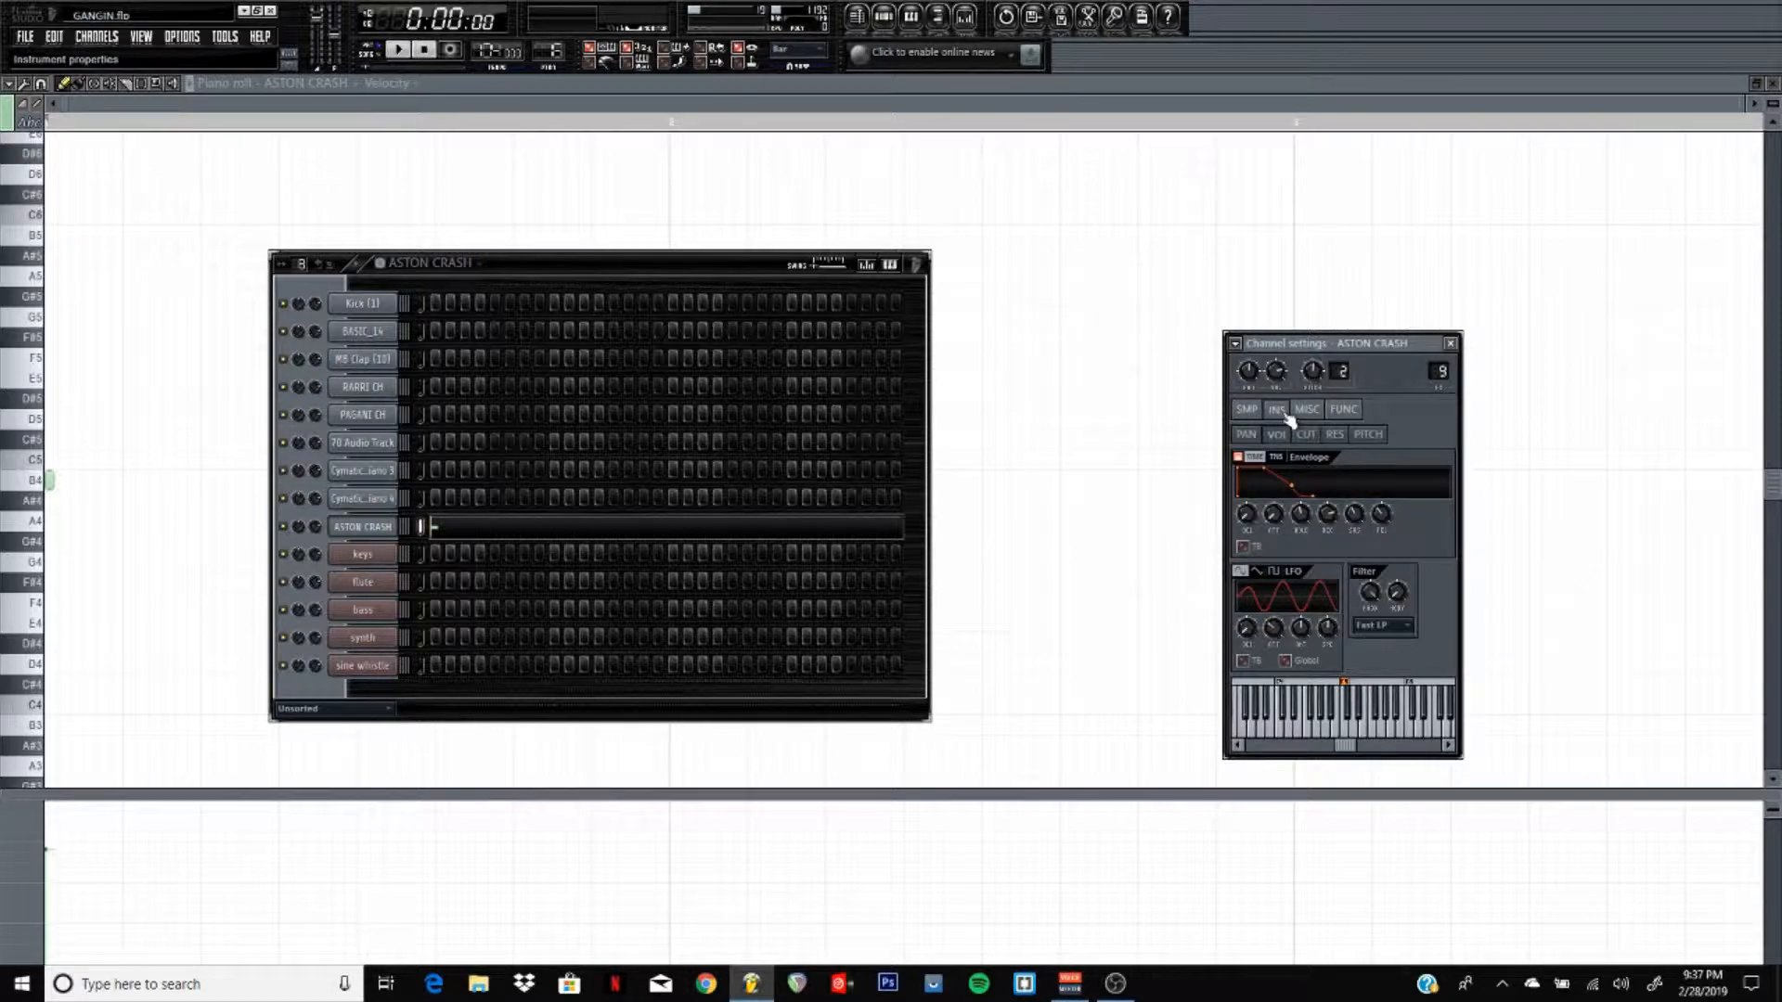
pyautogui.click(1244, 411)
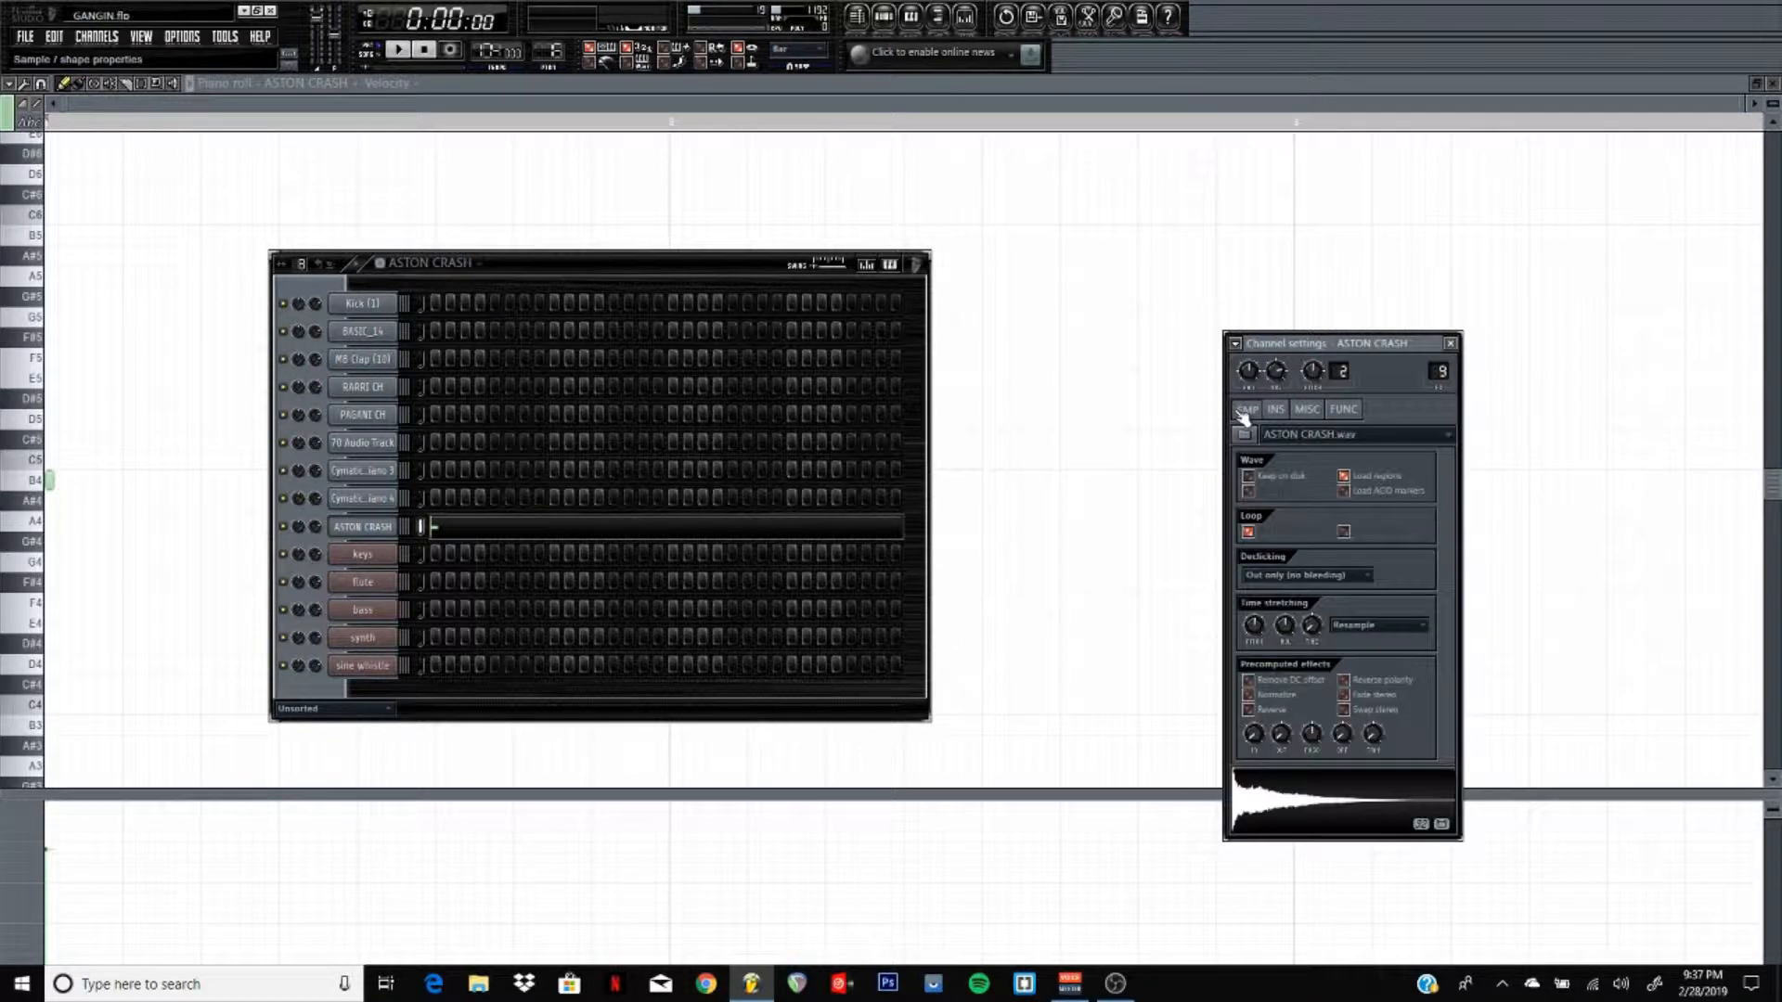
pyautogui.press('q')
pyautogui.press('m')
pyautogui.click(720, 117)
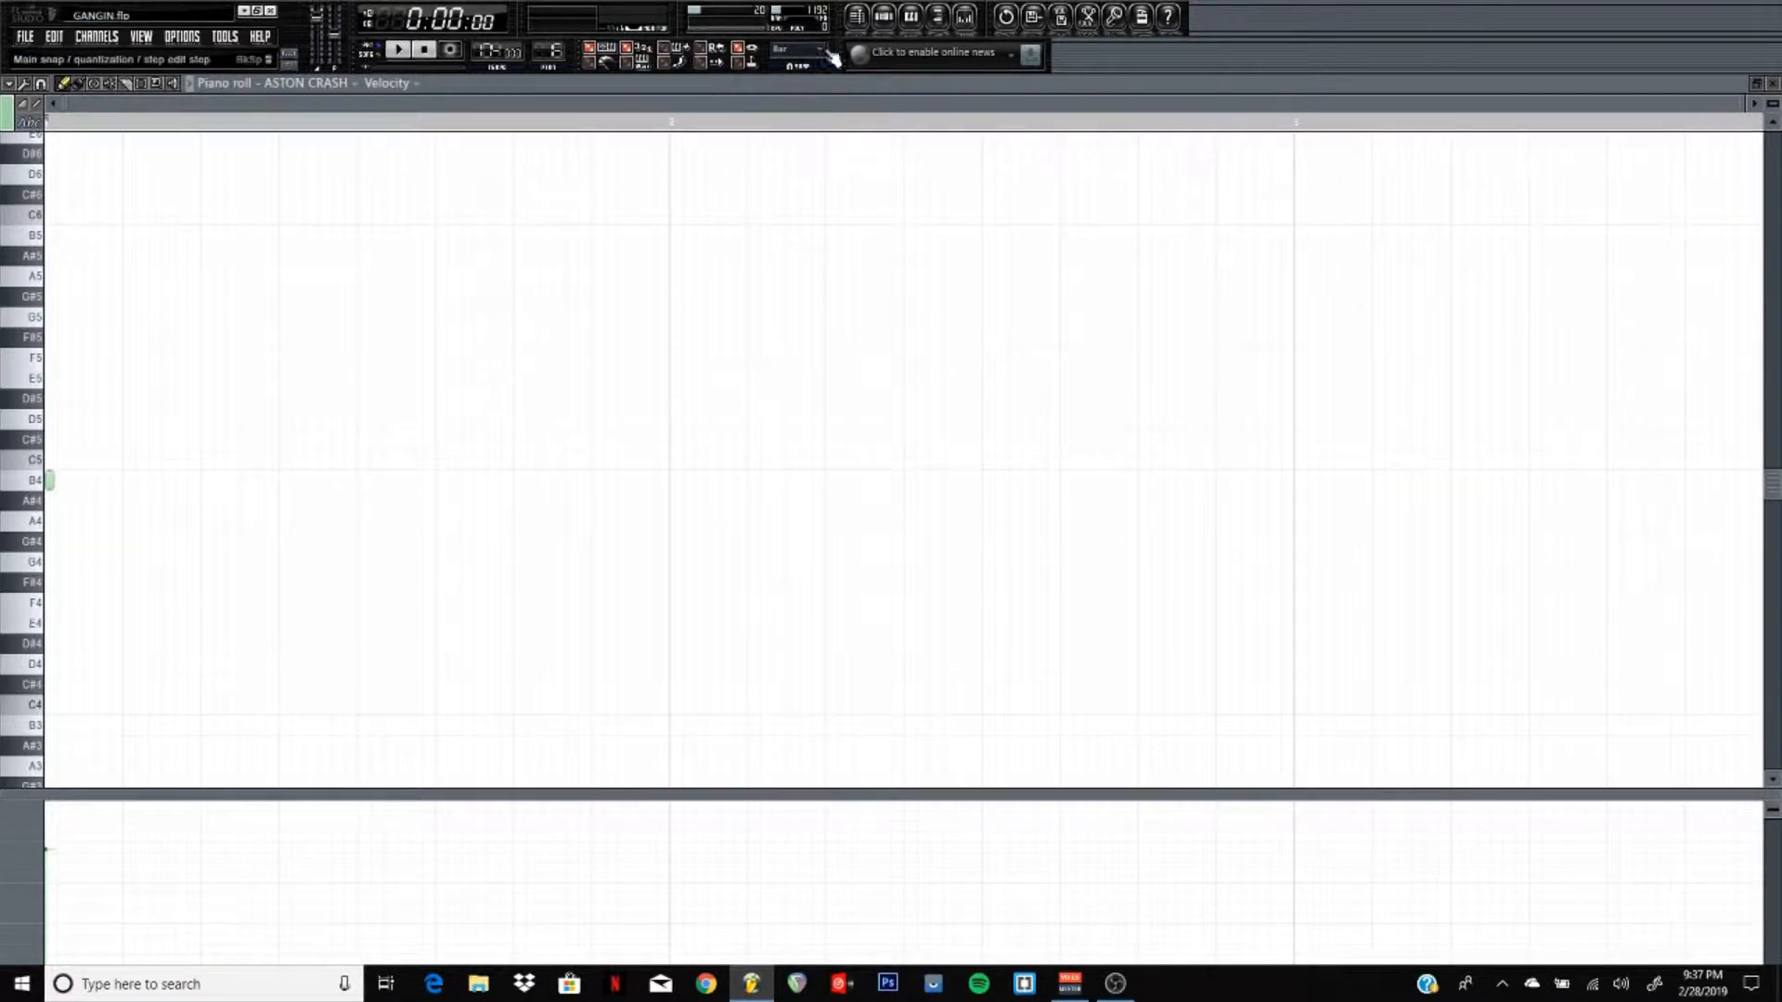
# - Show the playlist and inspect the TM Stomp and KSHMR Impact 04 audio clips in their channel settings
pyautogui.click(862, 22)
pyautogui.scroll(-2, 445, 501)
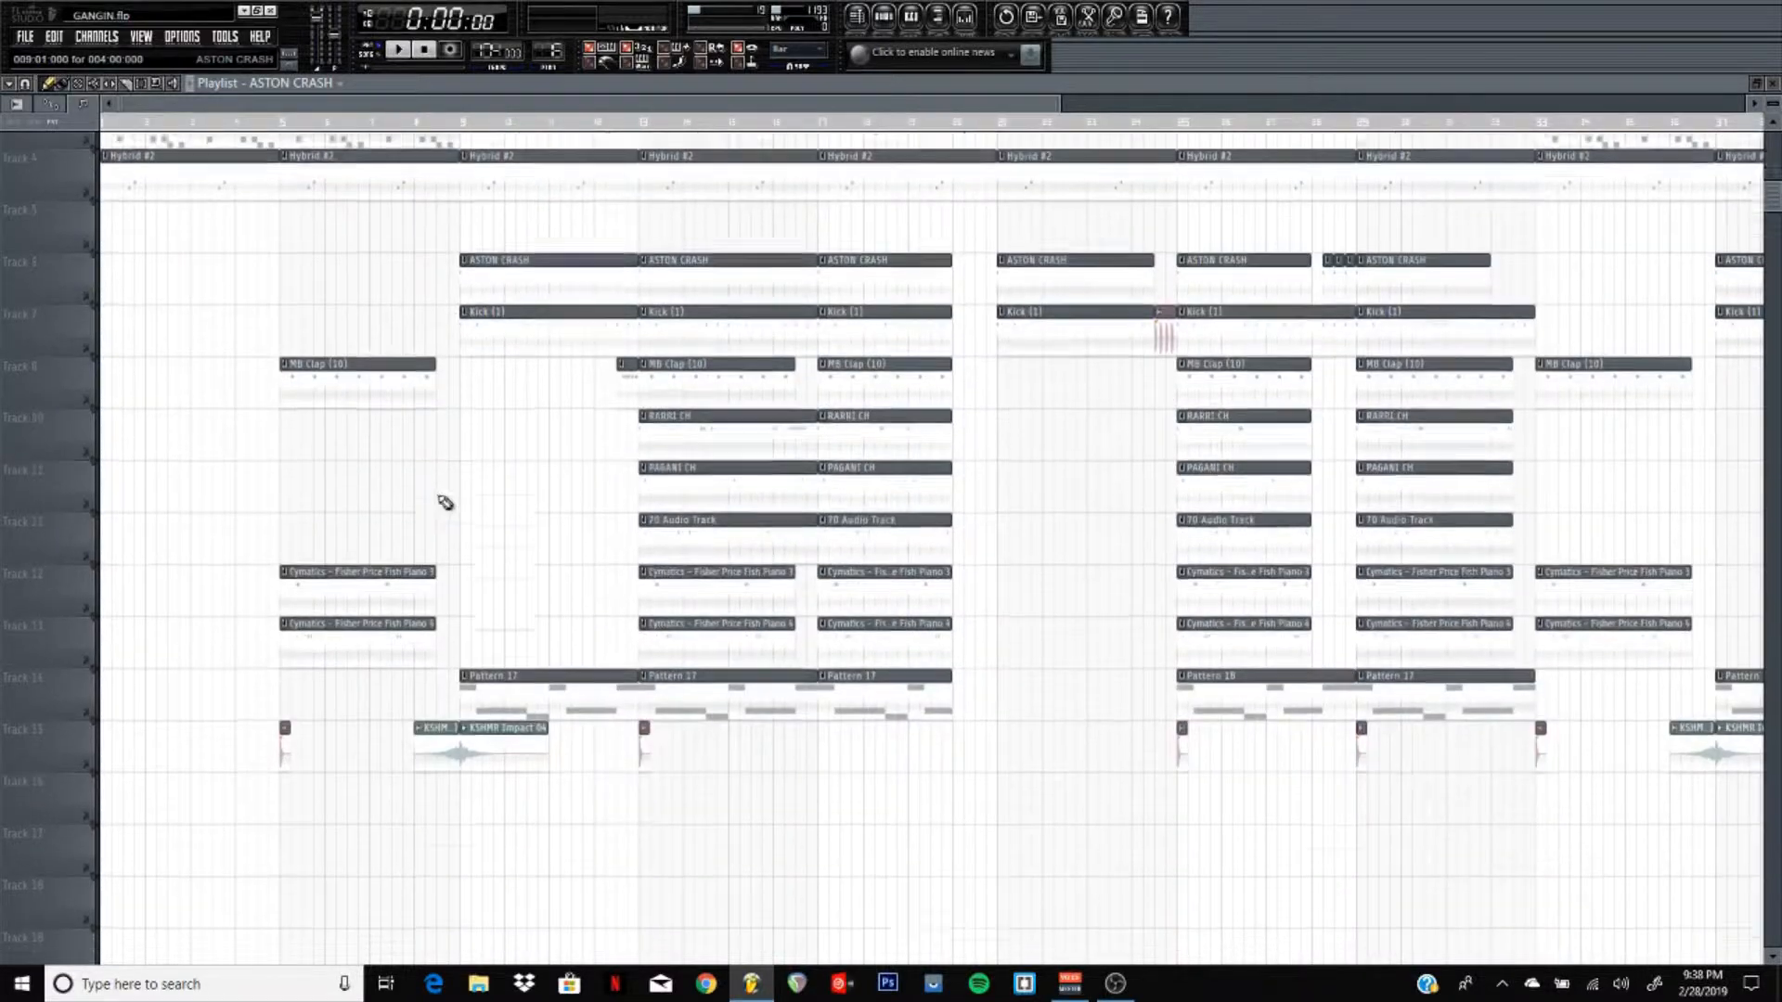
pyautogui.doubleClick(288, 747)
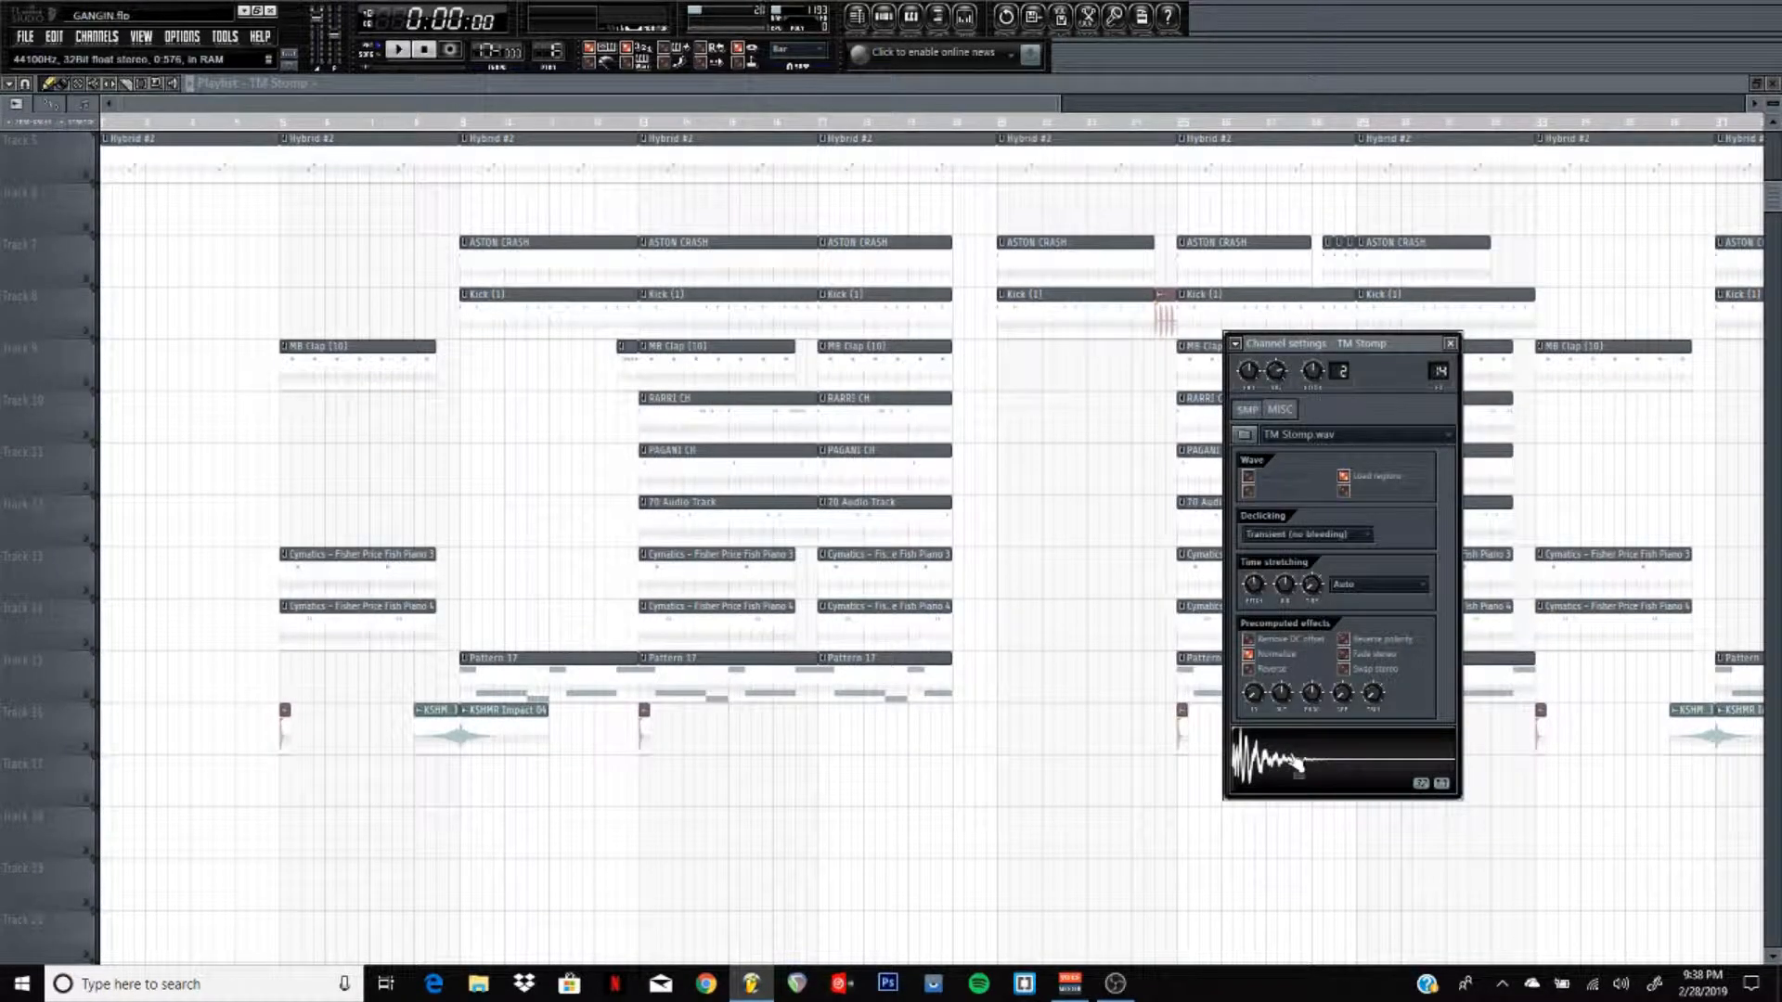
pyautogui.doubleClick(515, 744)
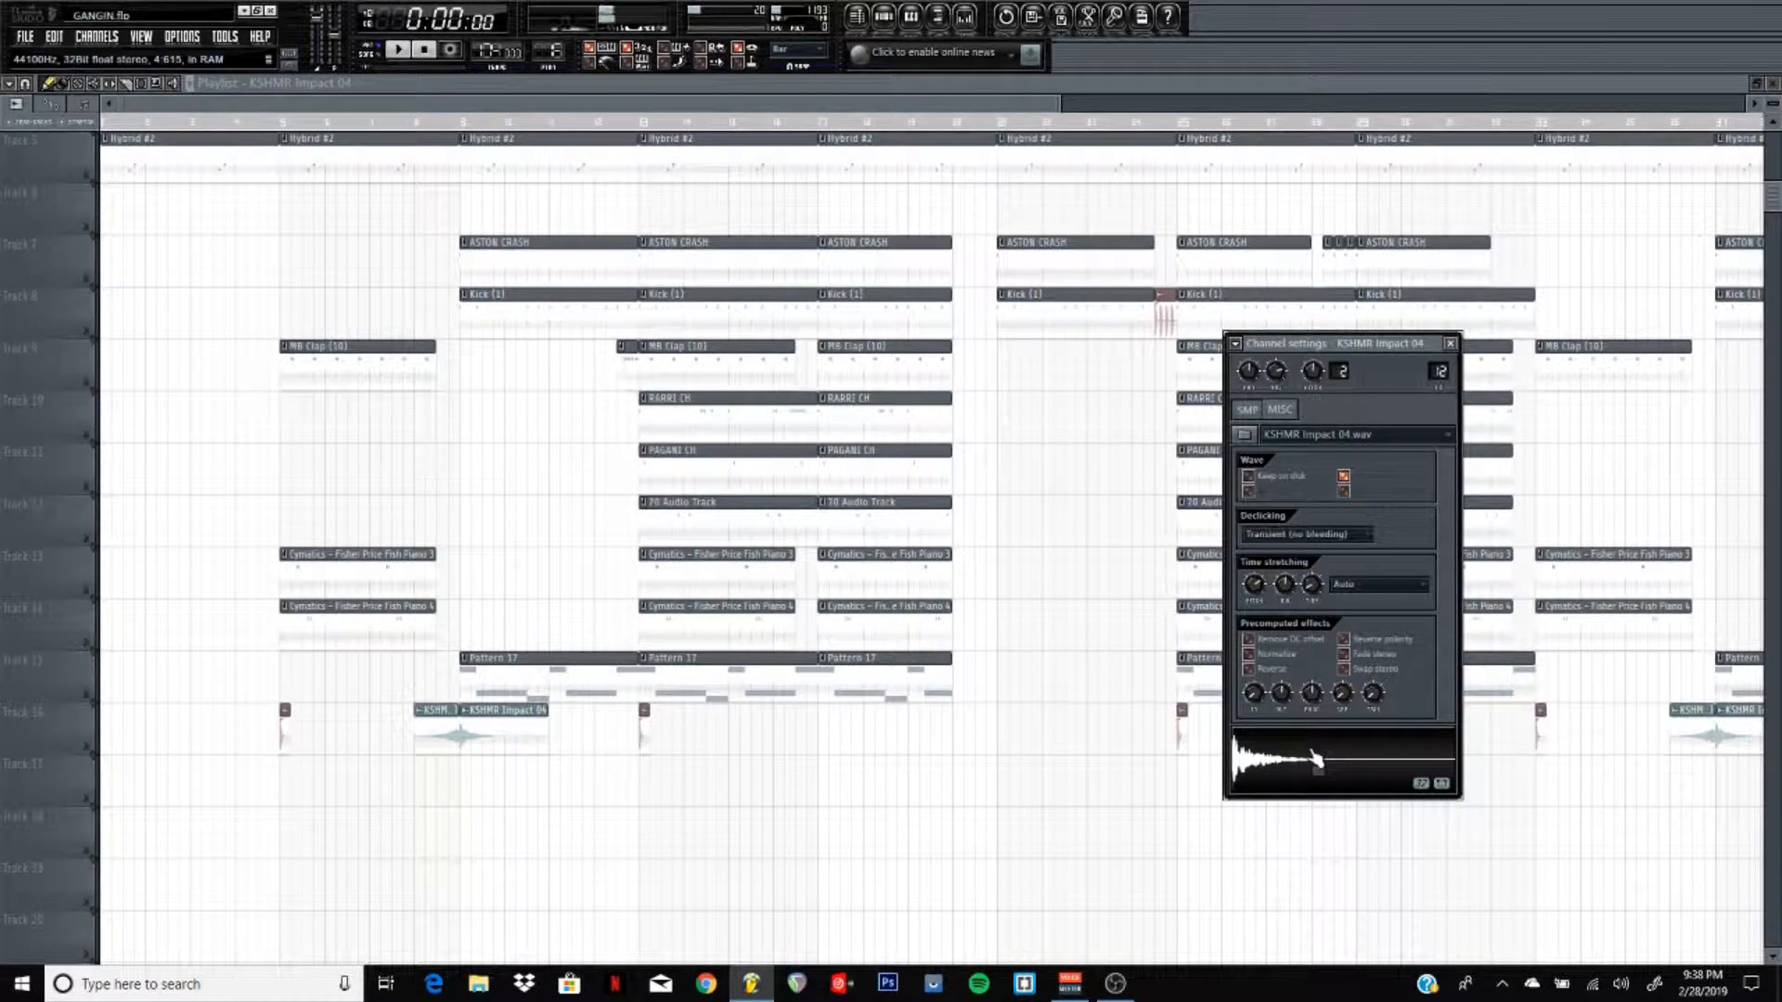
# - Inspect the KSHMR Reverse Vocal 02 and KDT 4OnDFloor Kix clips in their channel settings, and close the settings
pyautogui.doubleClick(1186, 711)
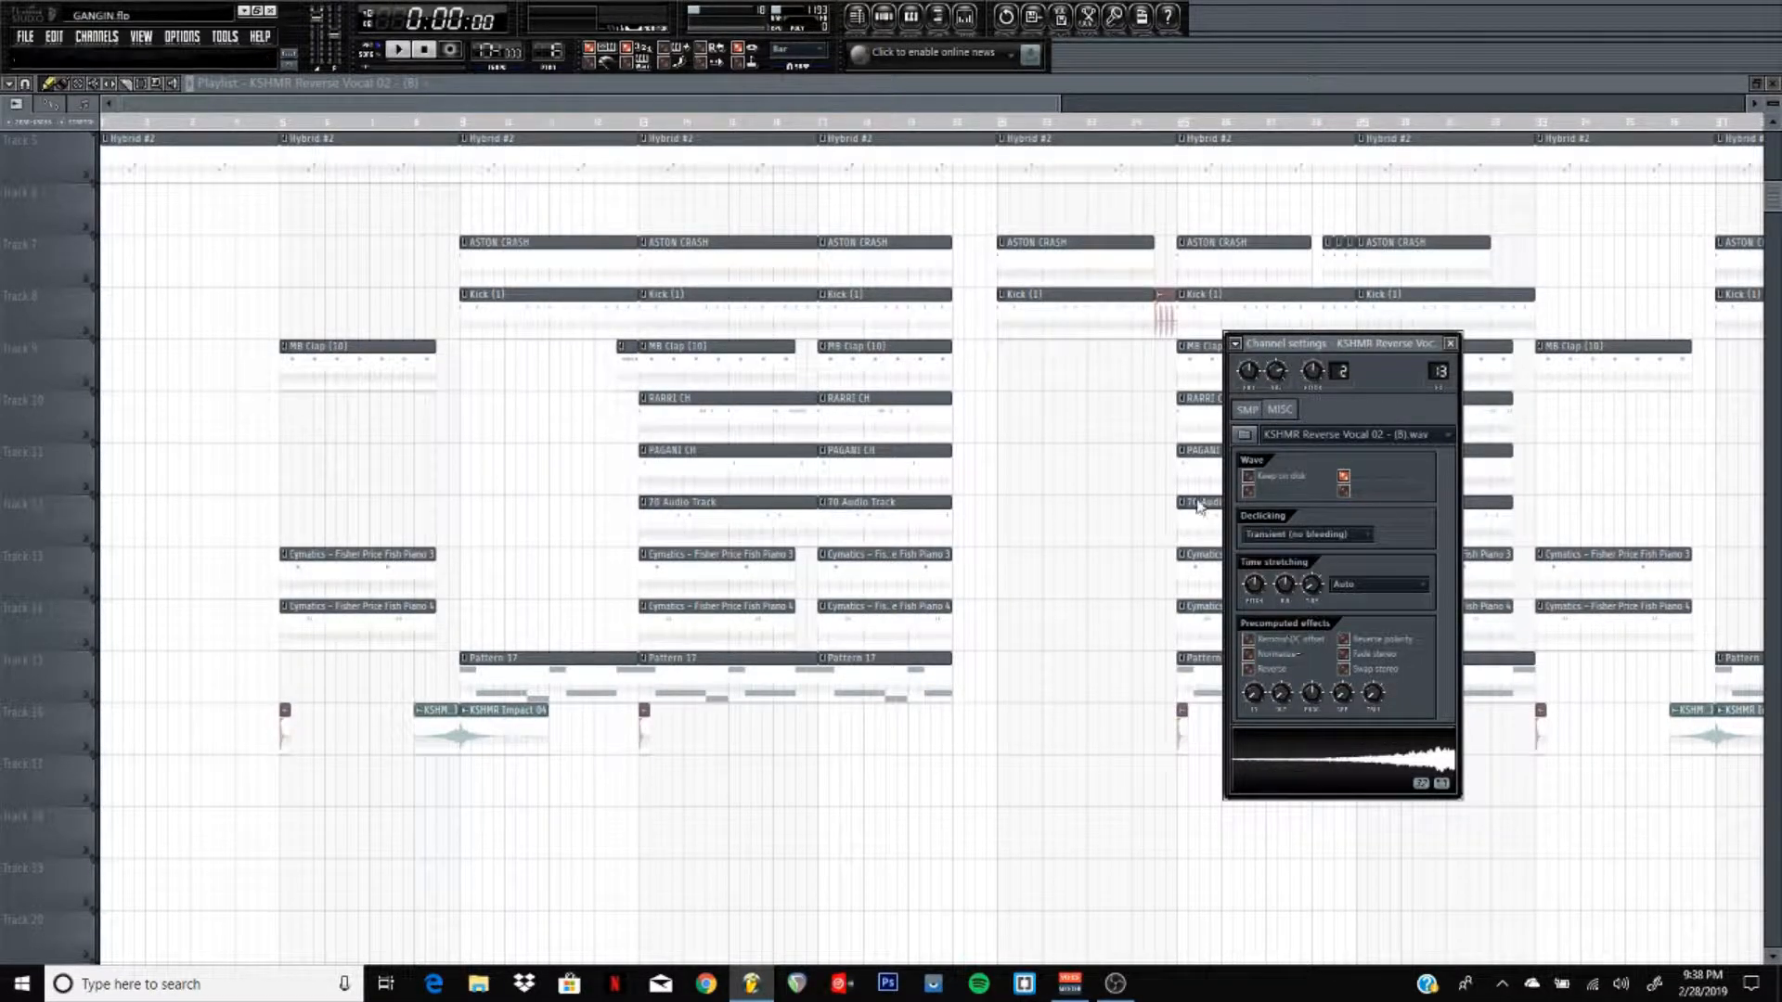
pyautogui.click(688, 106)
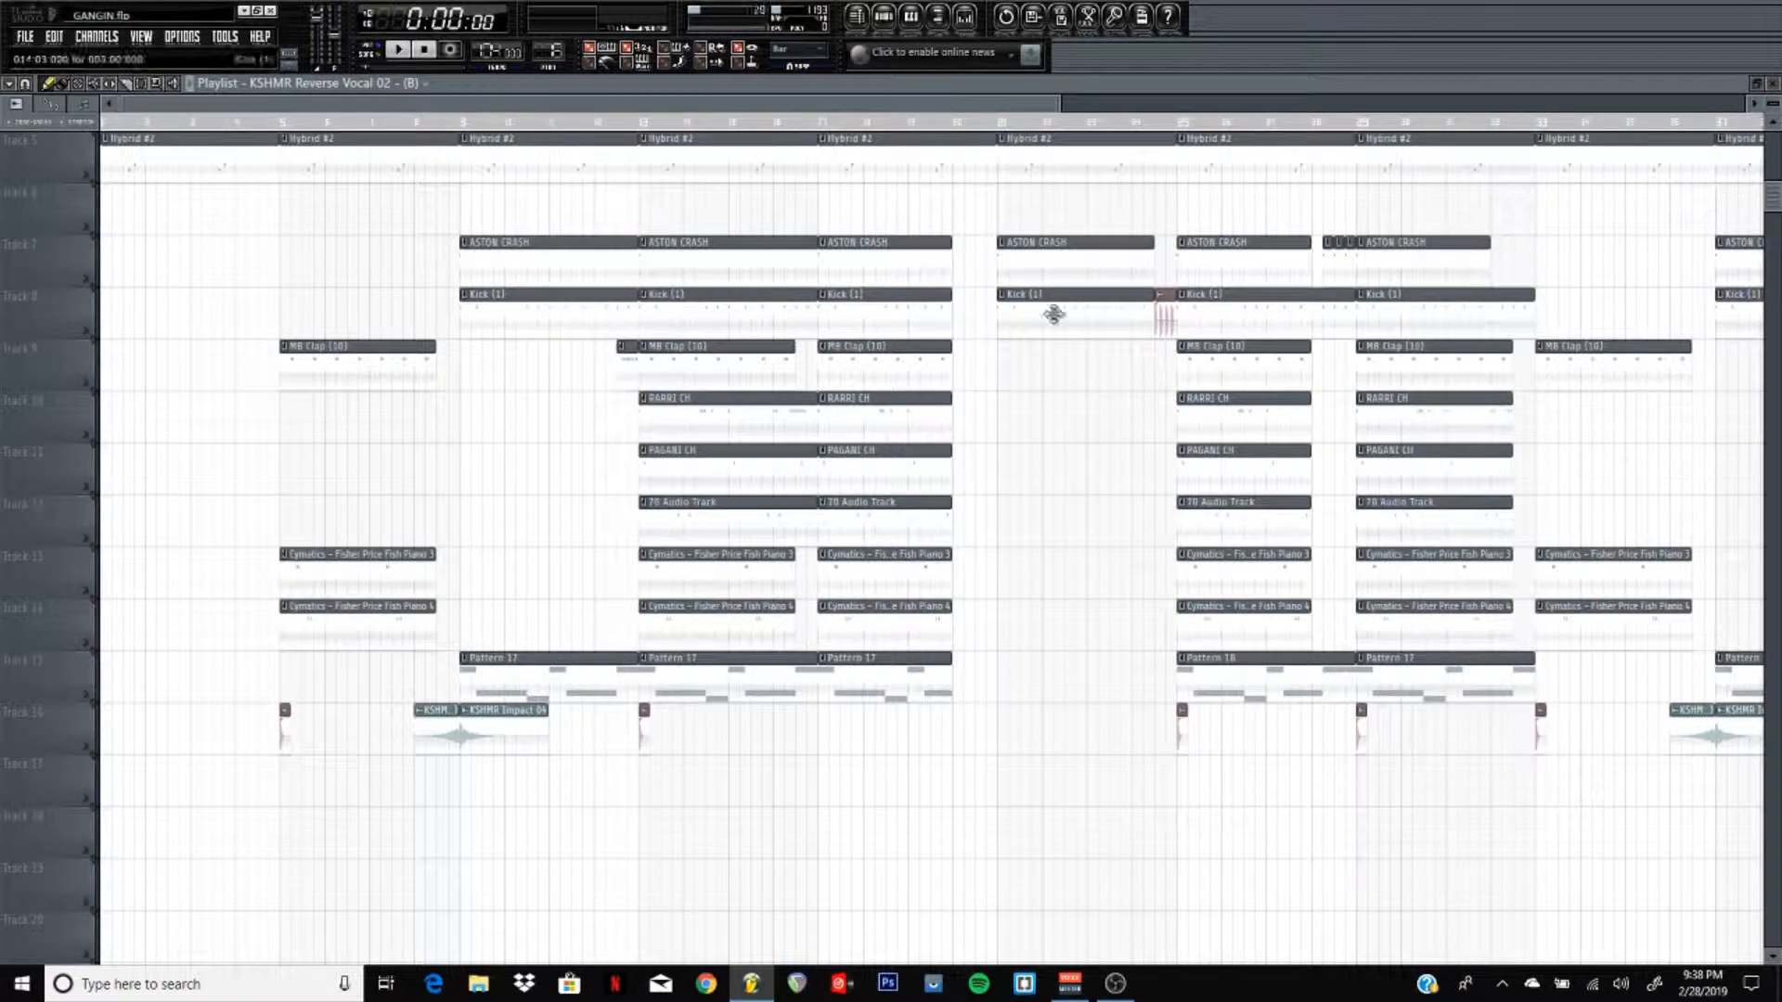
pyautogui.doubleClick(1166, 320)
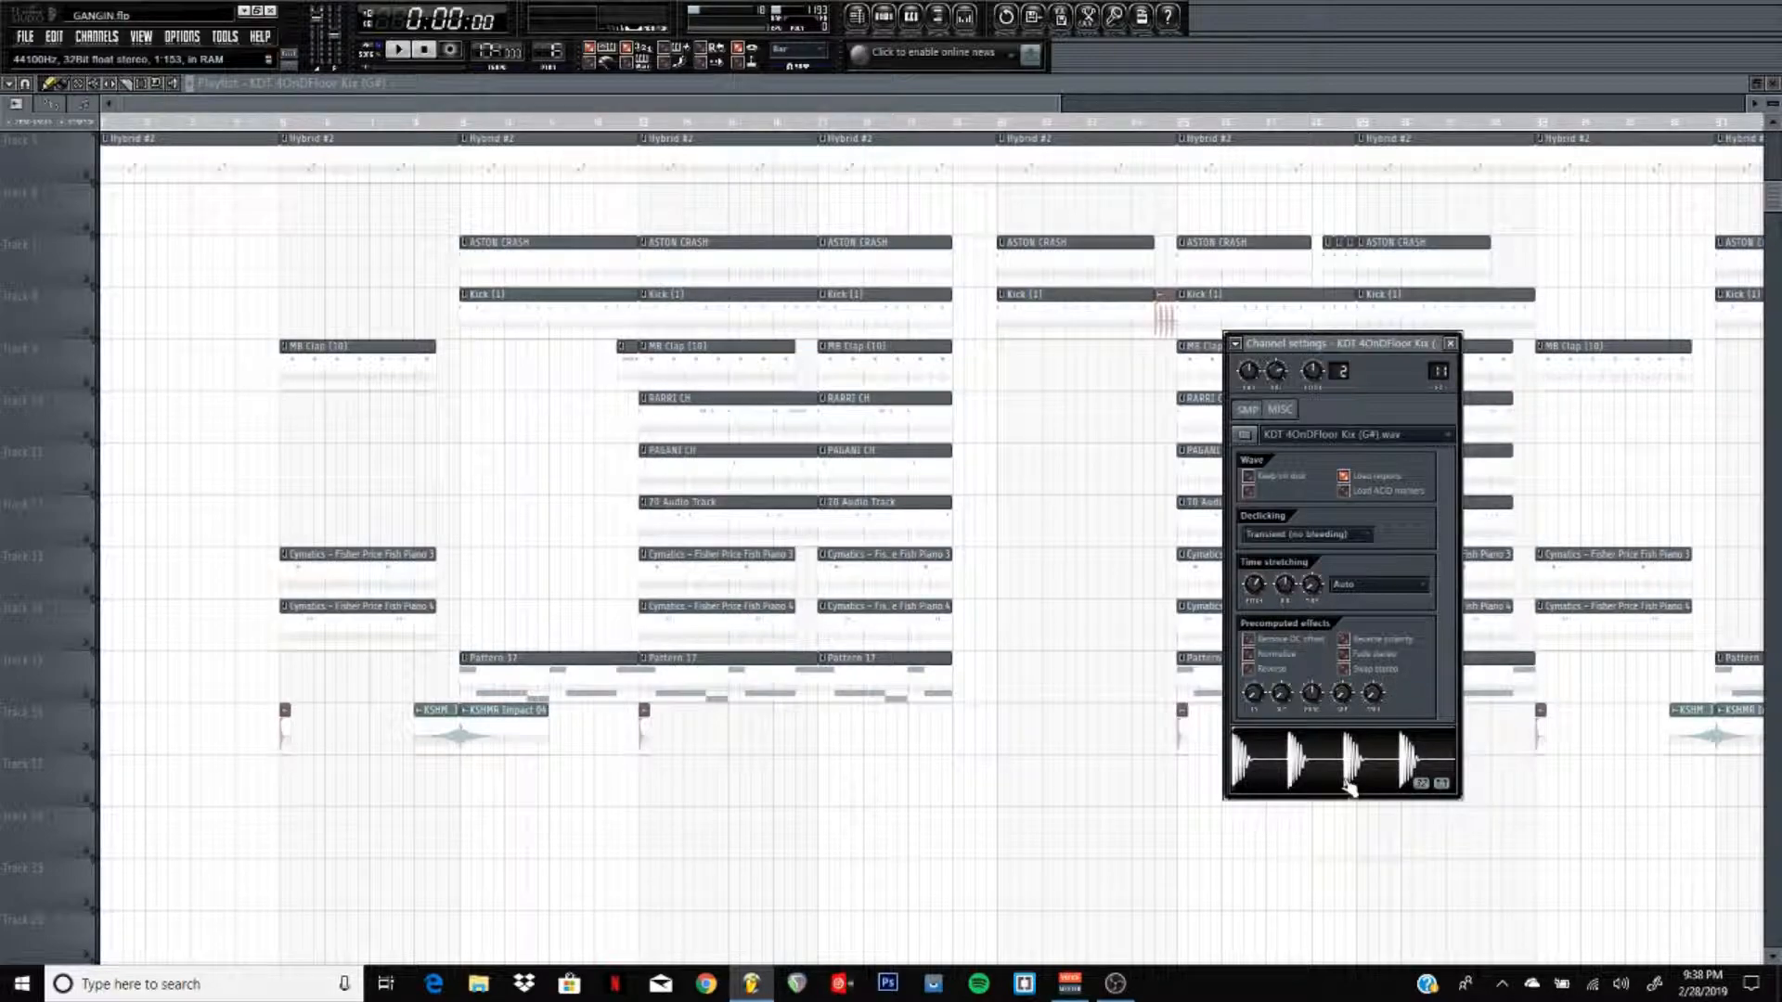
pyautogui.click(1007, 105)
# - Select the playlist section from the start of bar 13 up to bar 21
pyautogui.scroll(4, 1055, 390)
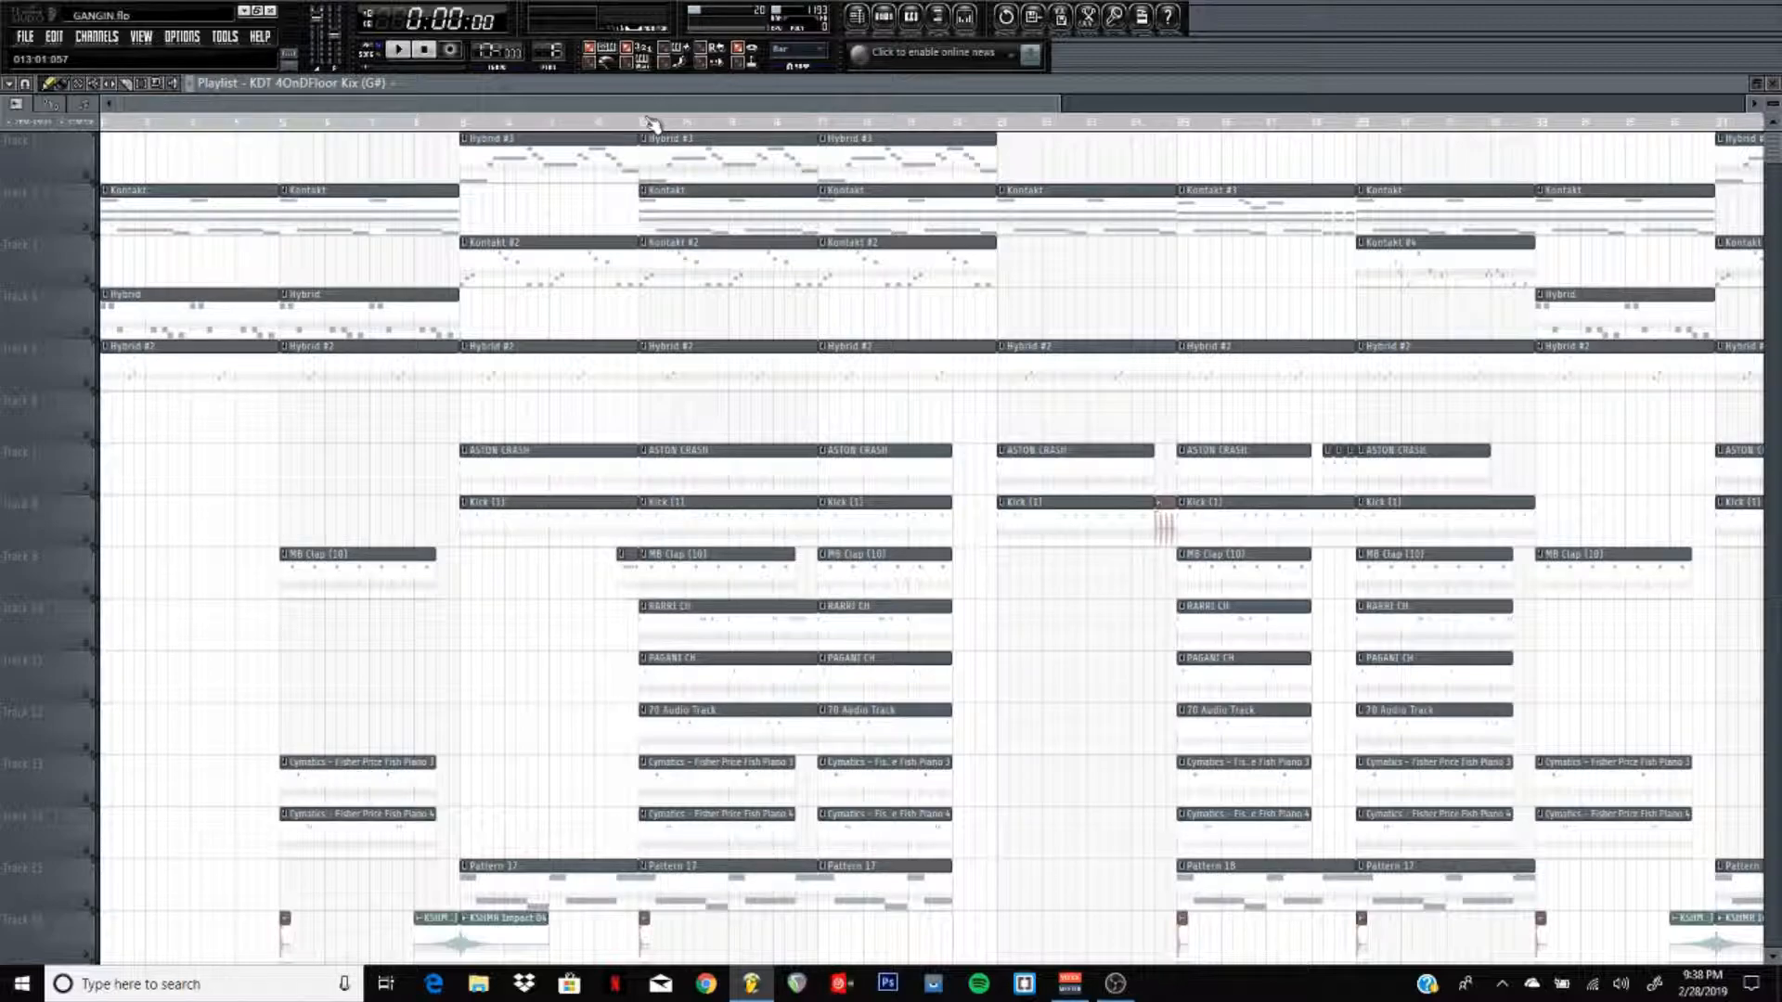
pyautogui.moveTo(647, 122); pyautogui.dragTo(996, 121)
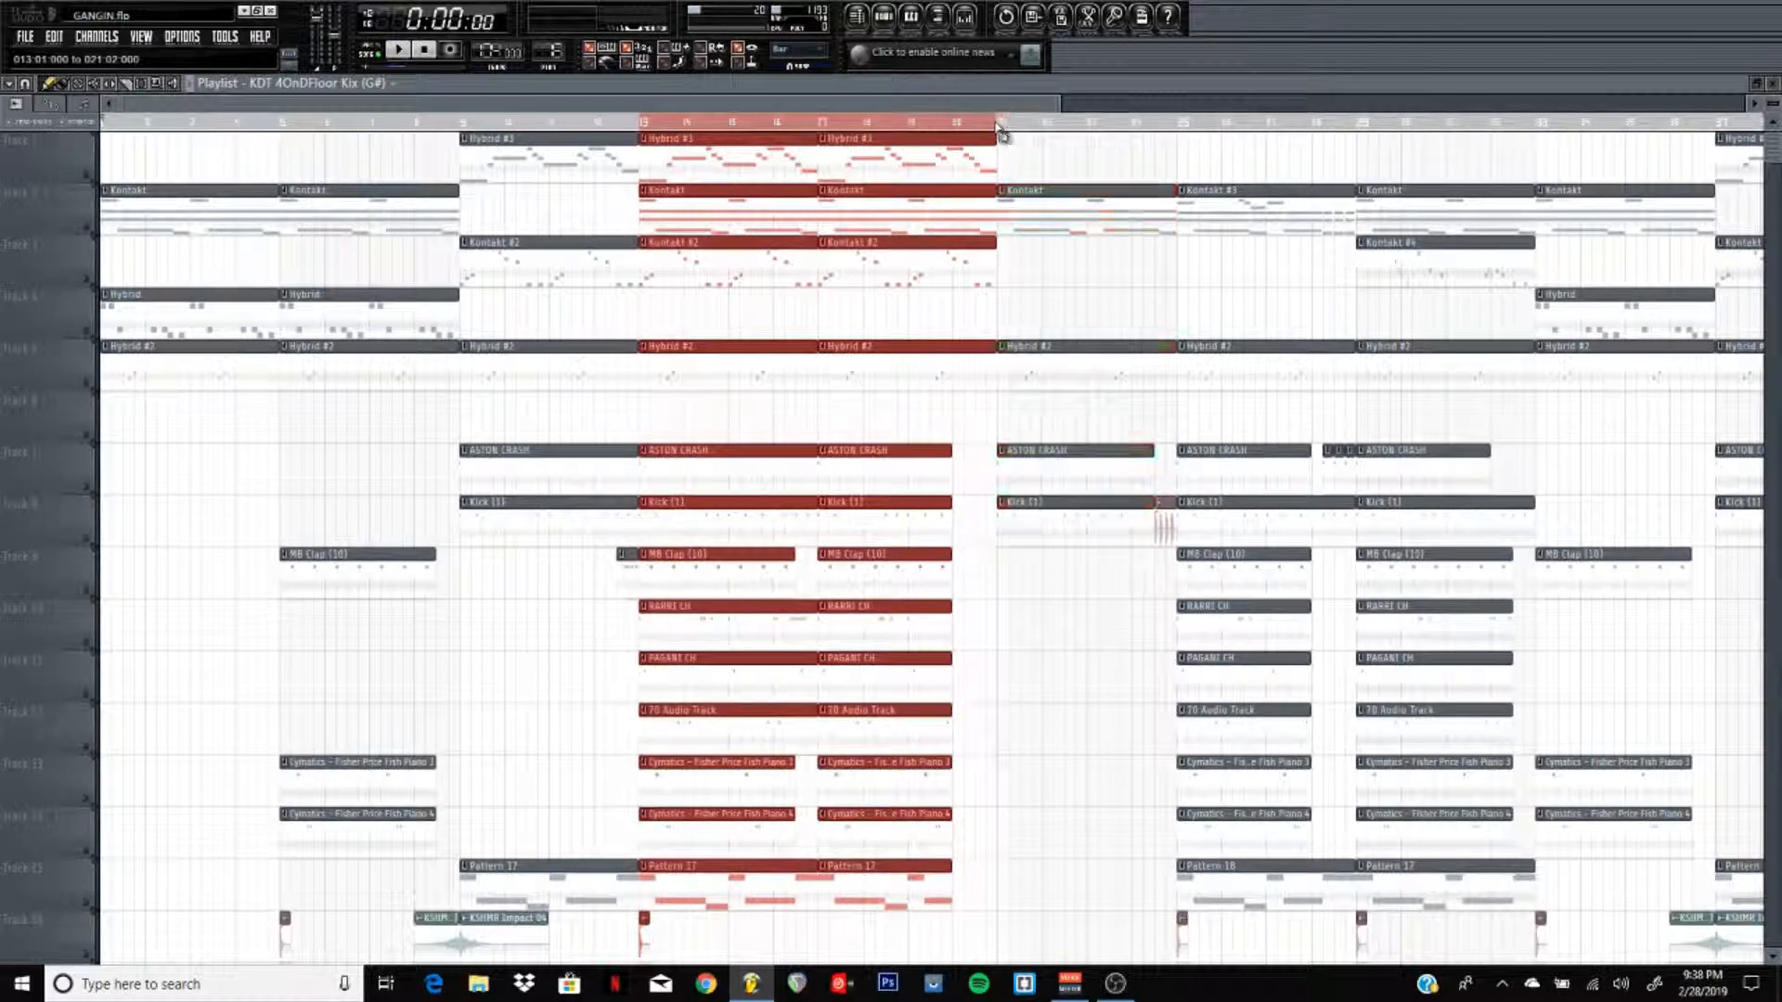
# - Solo the kick track and unmute the crash, clap, hat, percussion, Pattern 17 and effects tracks, keeping the melody tracks silent
pyautogui.scroll(-2, 963, 327)
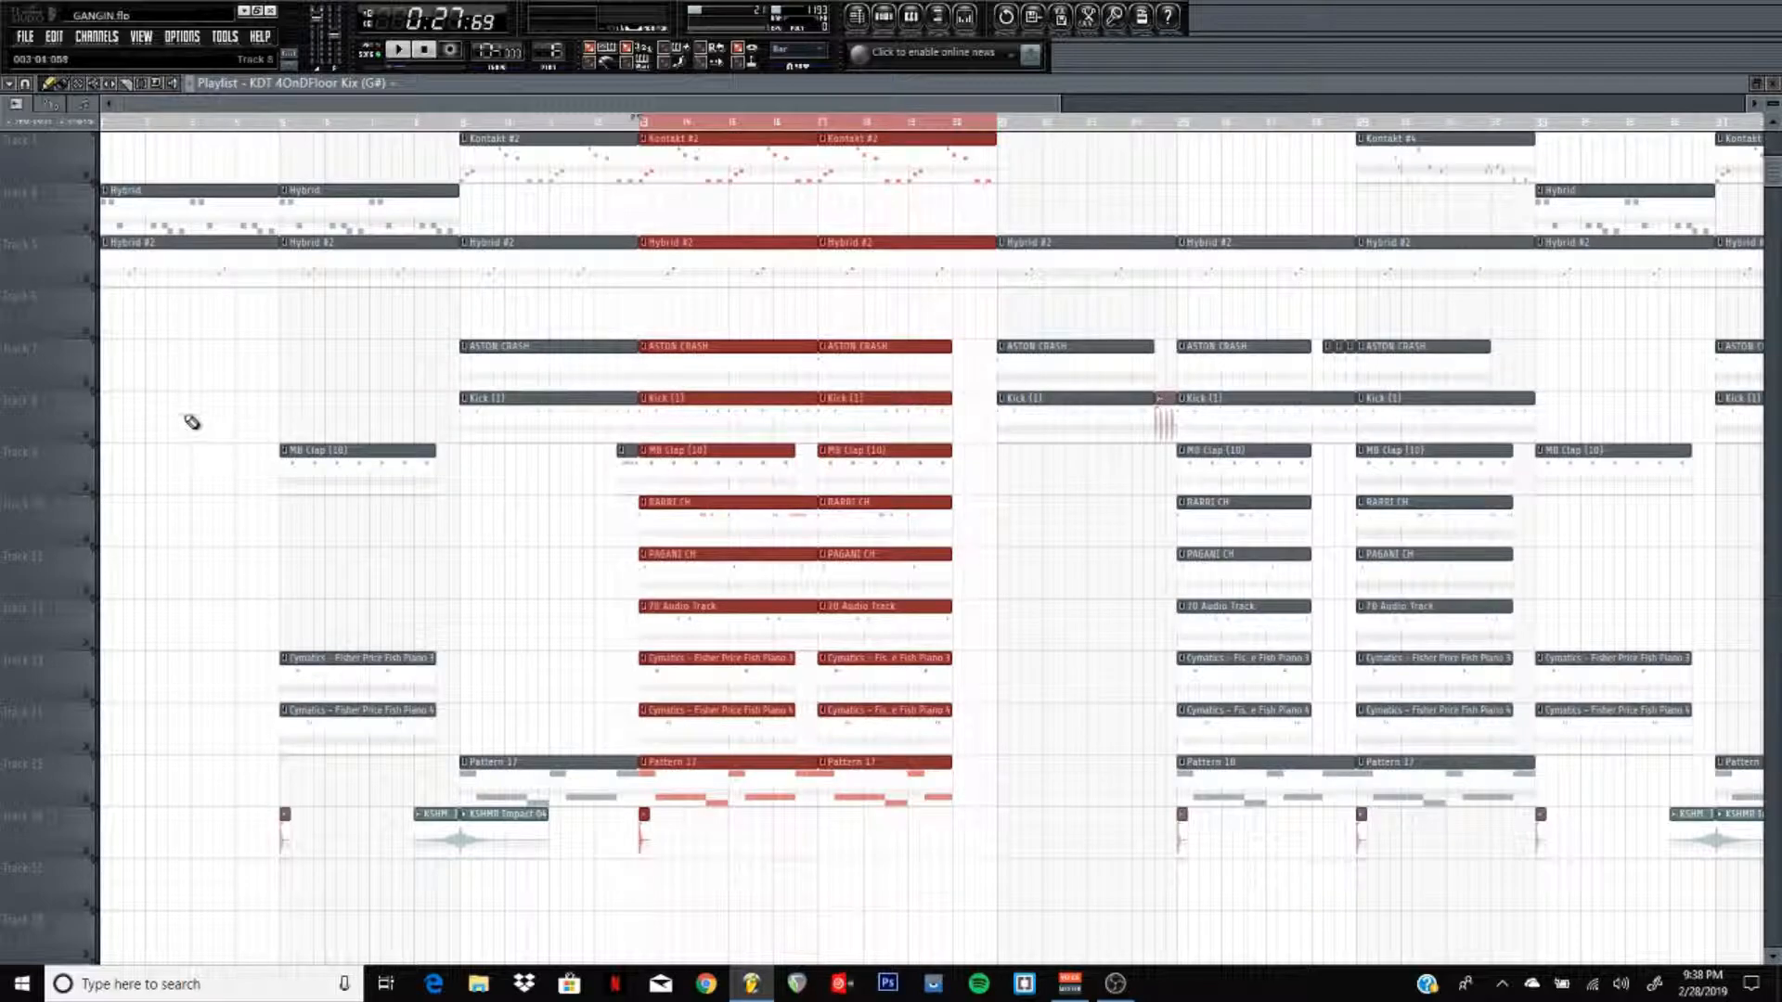
pyautogui.rightClick(97, 434)
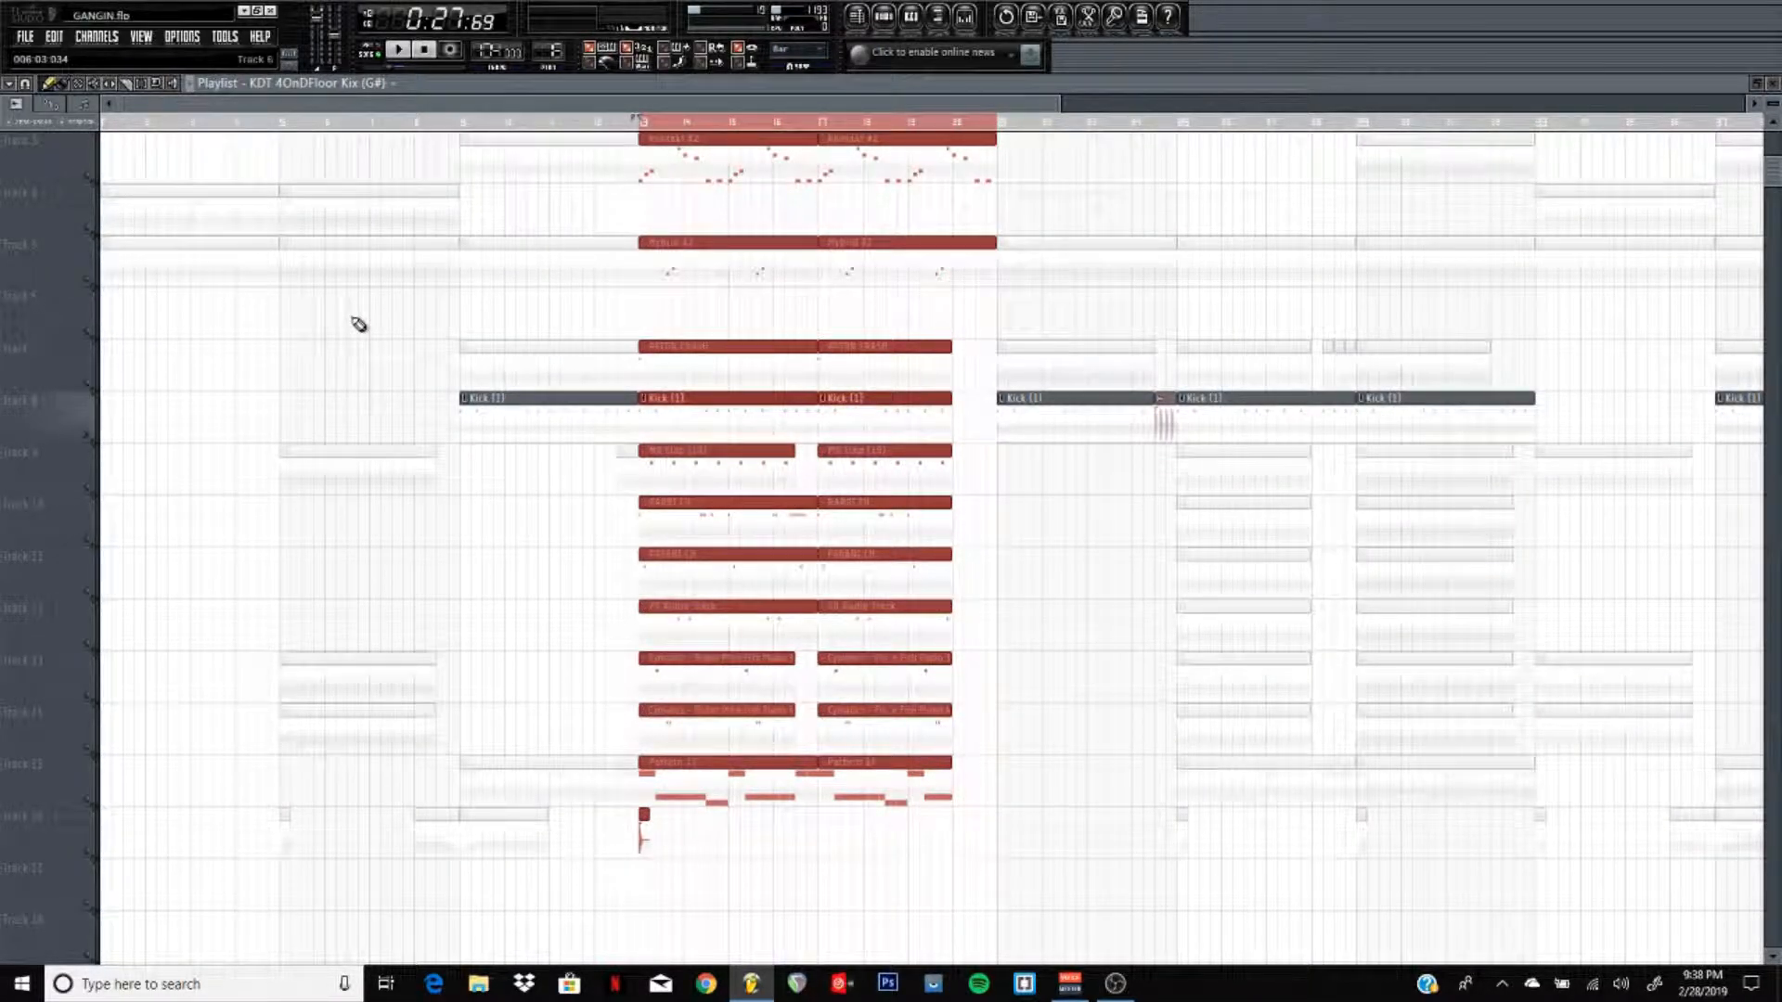
pyautogui.click(89, 383)
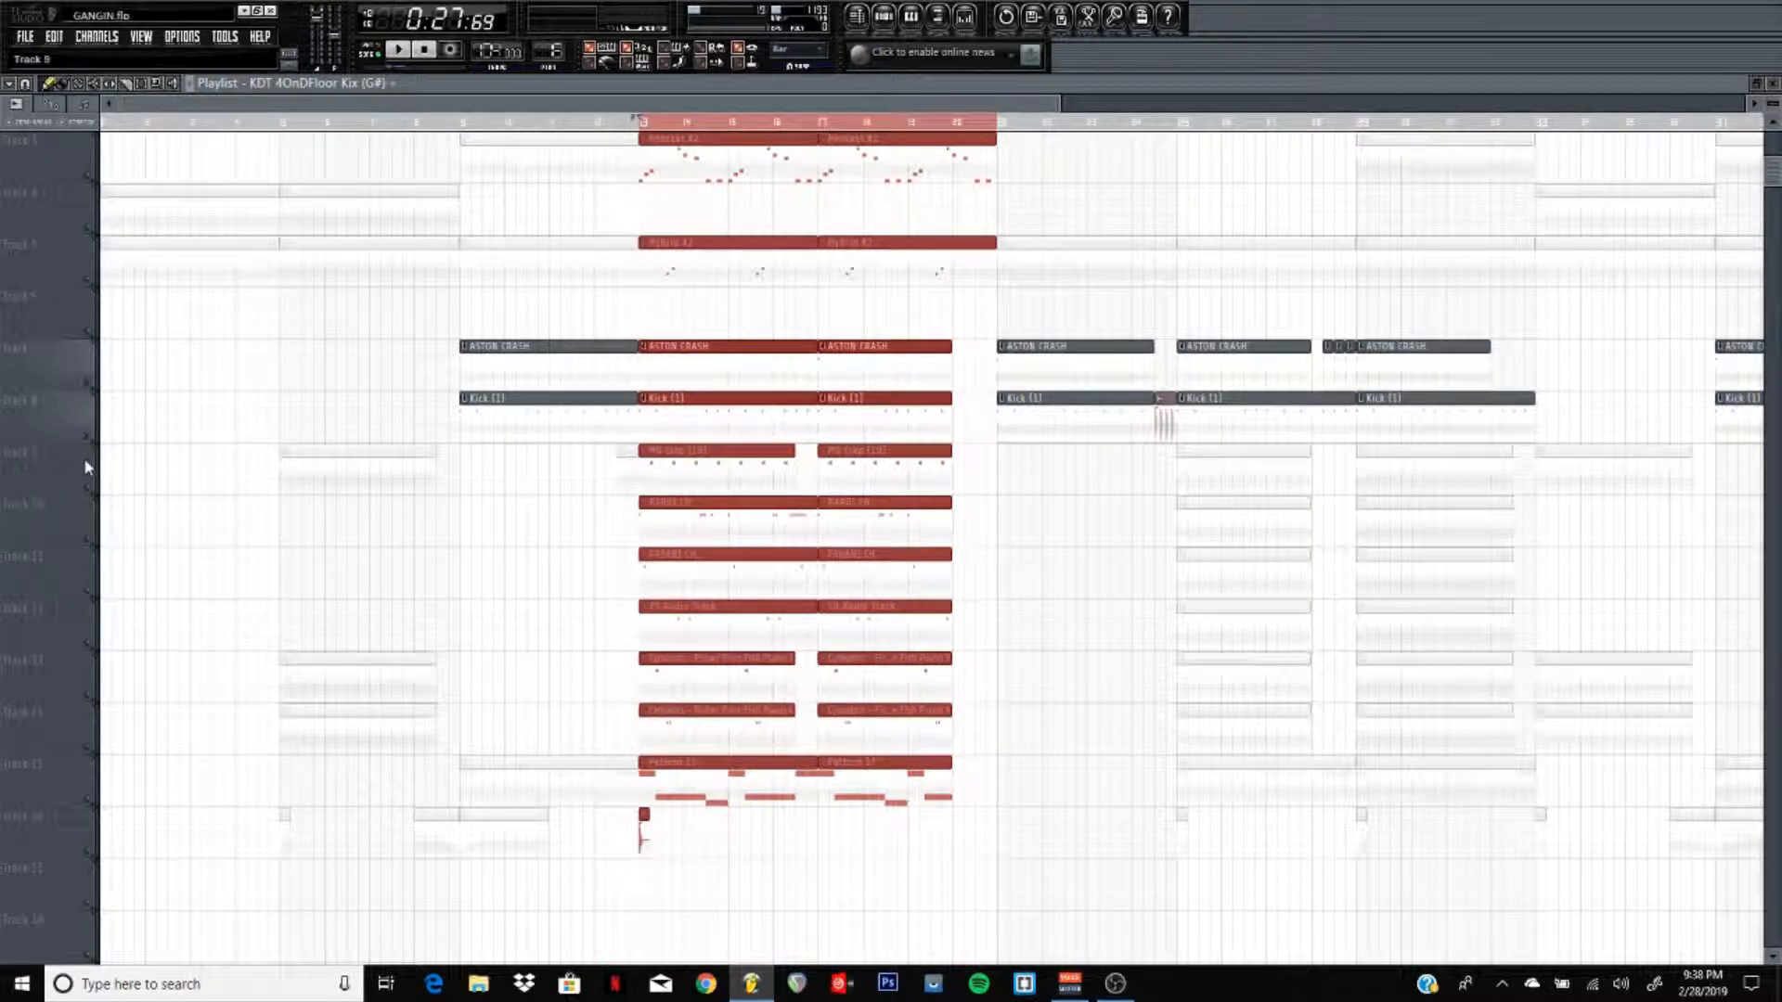
pyautogui.click(90, 485)
pyautogui.click(90, 538)
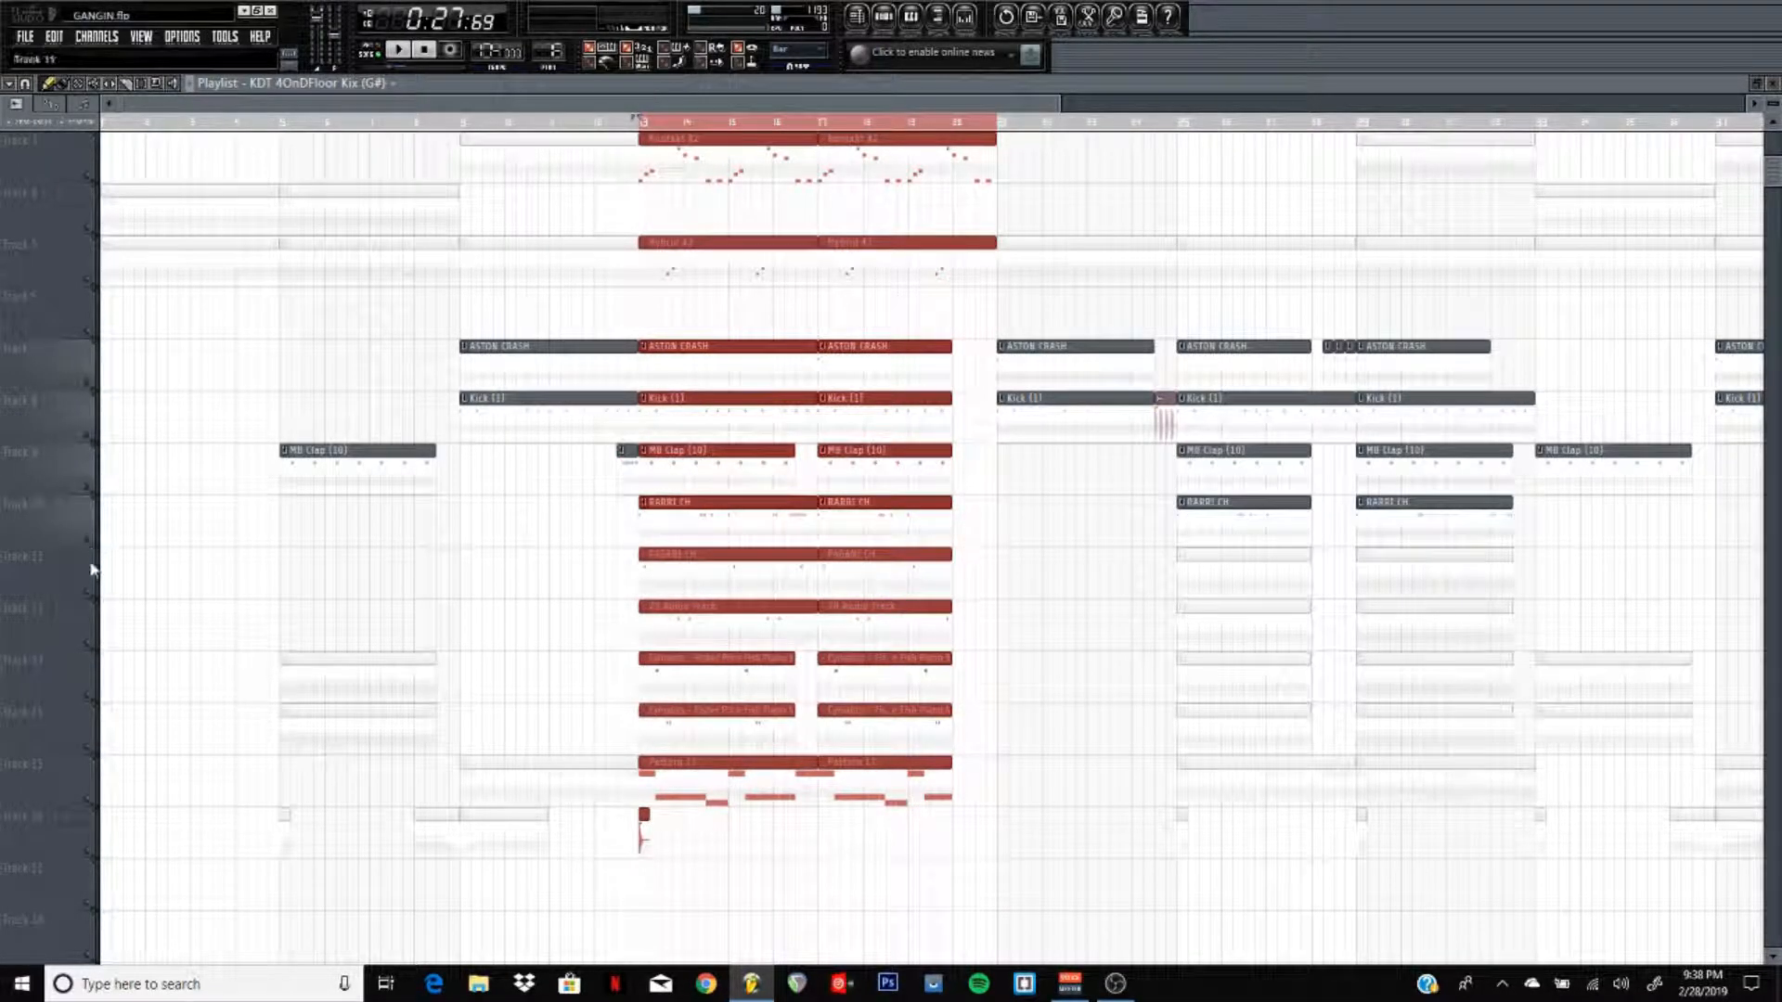
pyautogui.click(91, 590)
pyautogui.click(91, 642)
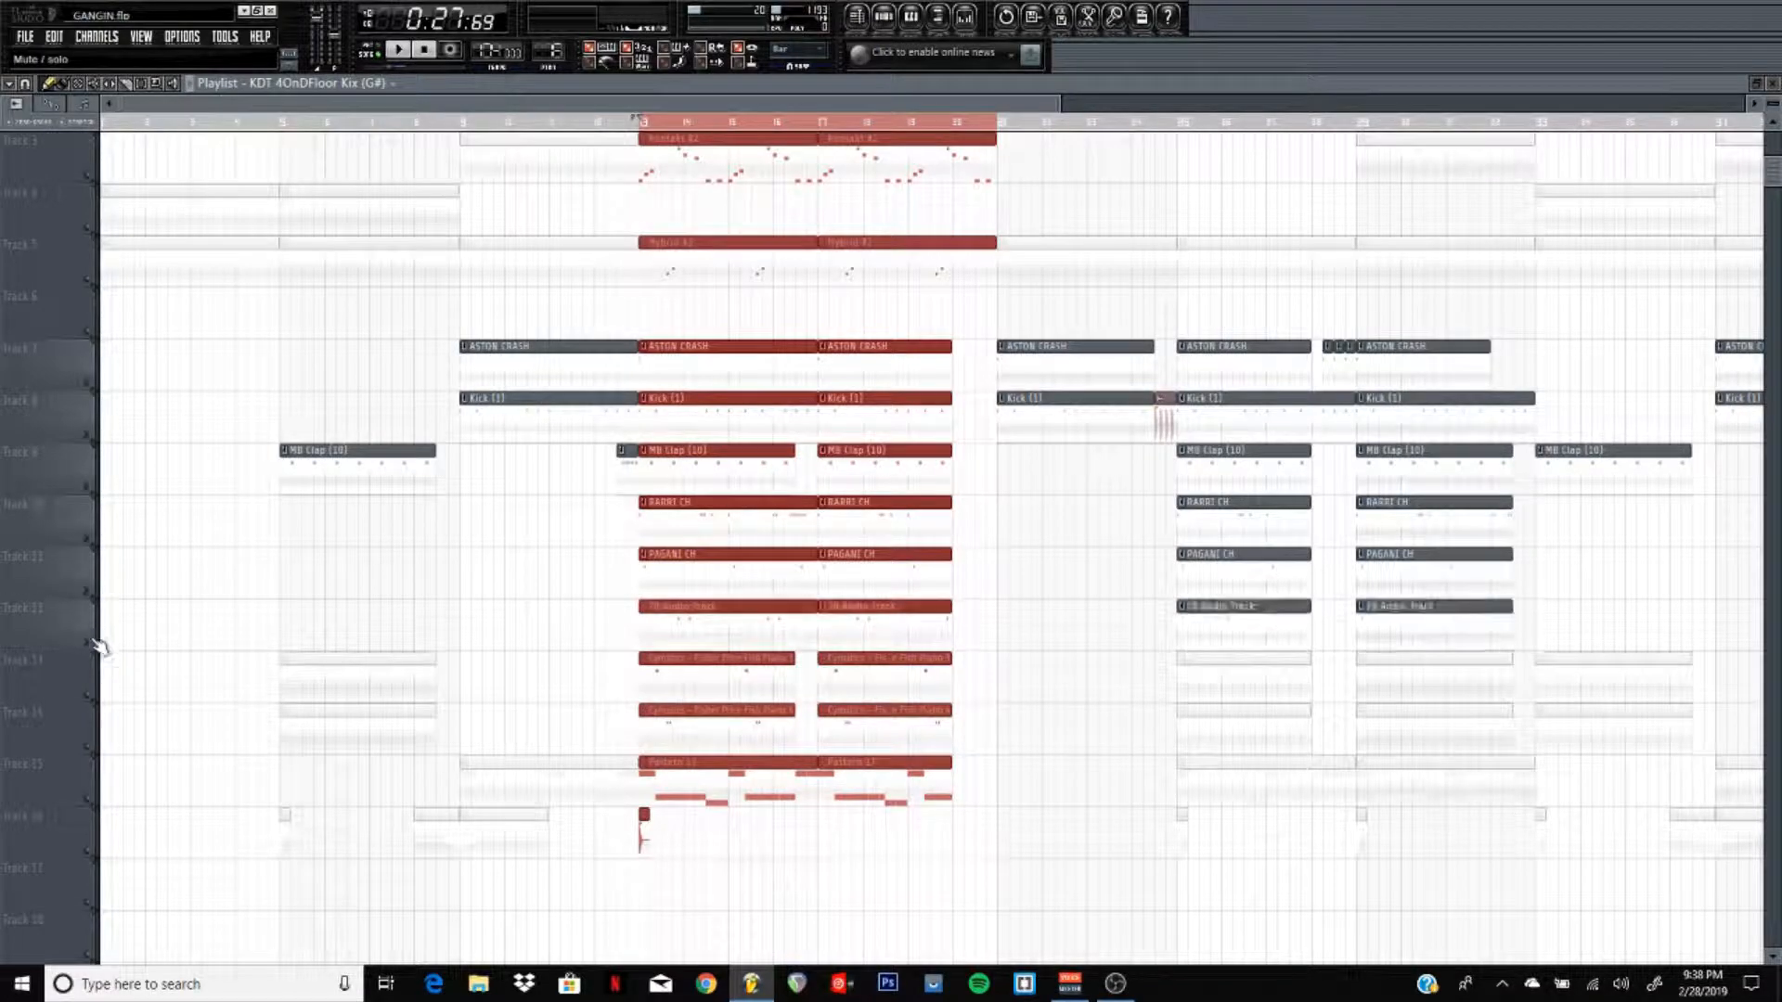
pyautogui.click(92, 695)
pyautogui.click(92, 747)
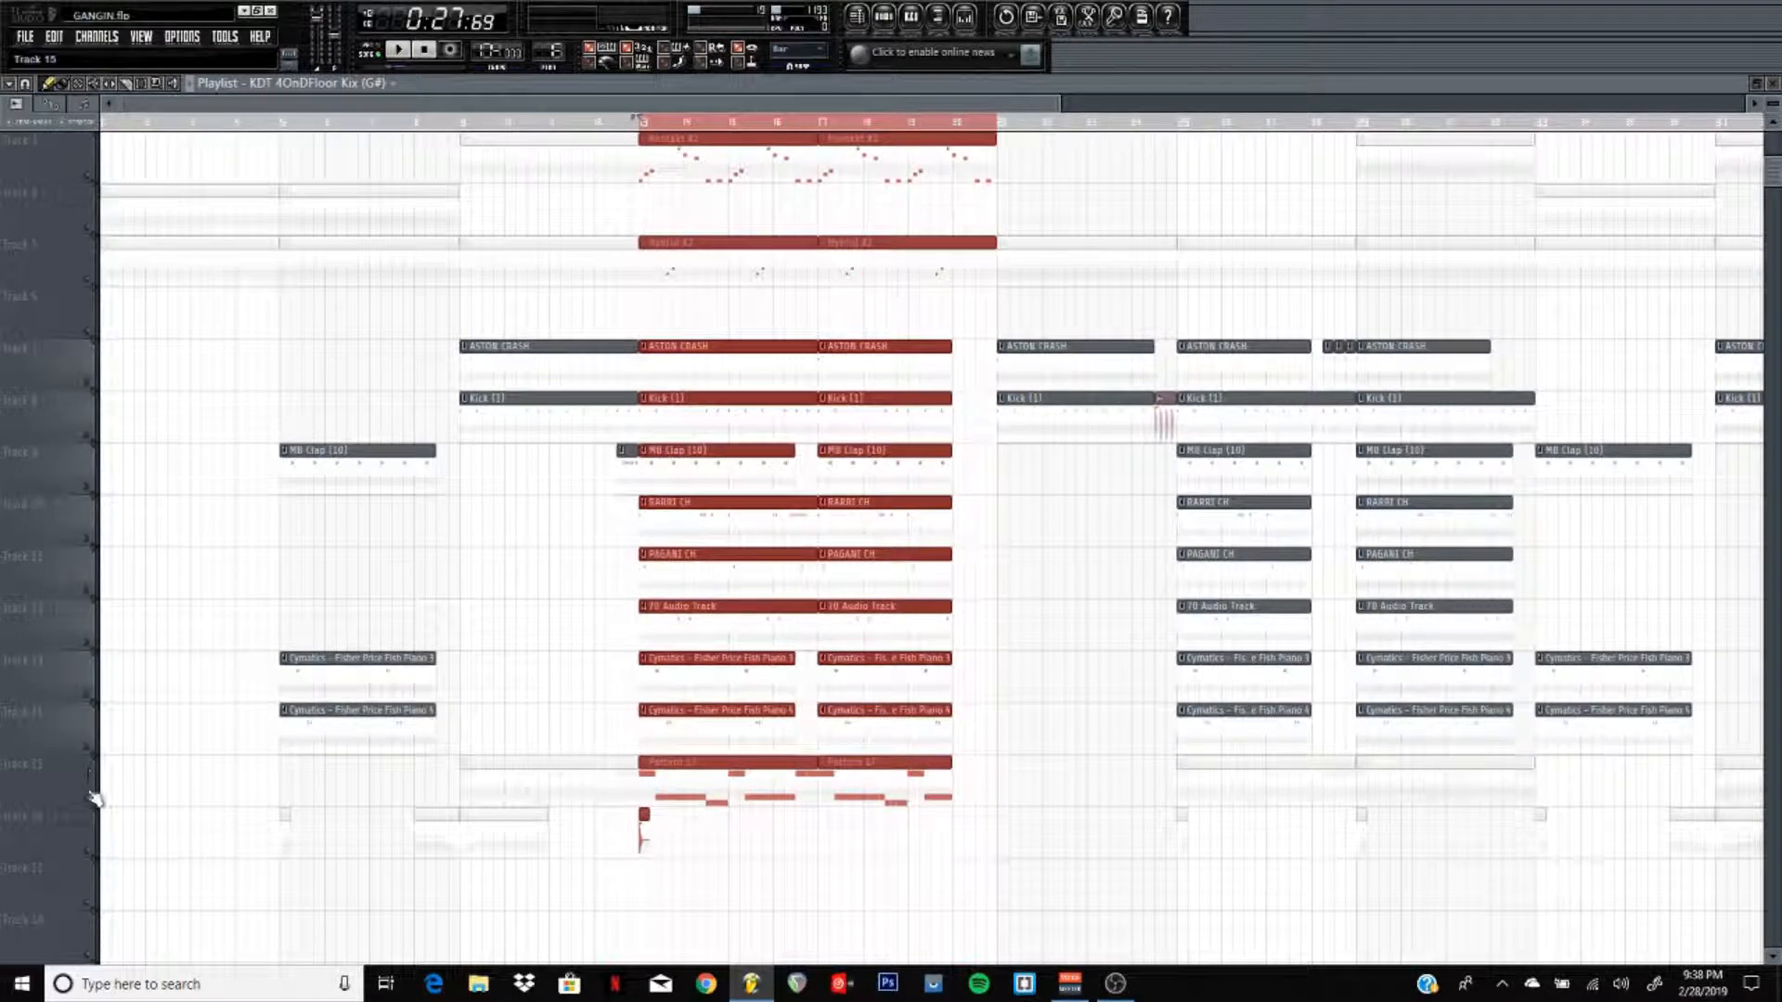
pyautogui.click(91, 800)
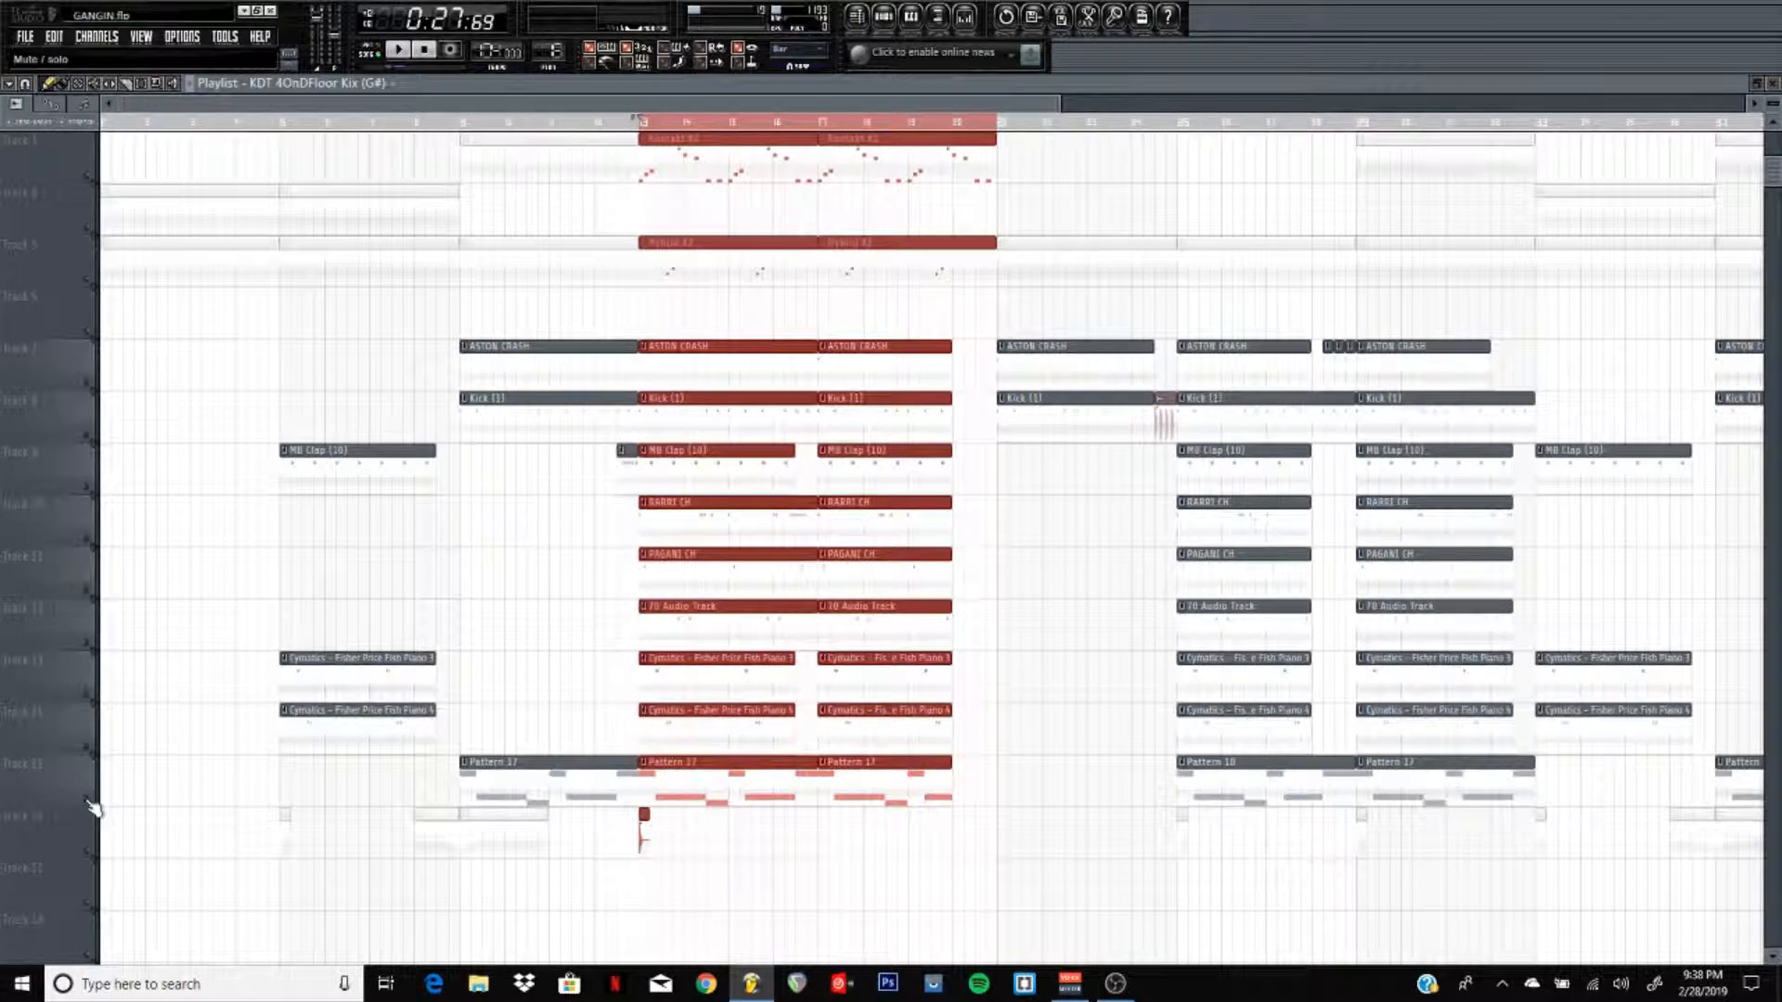
pyautogui.click(93, 853)
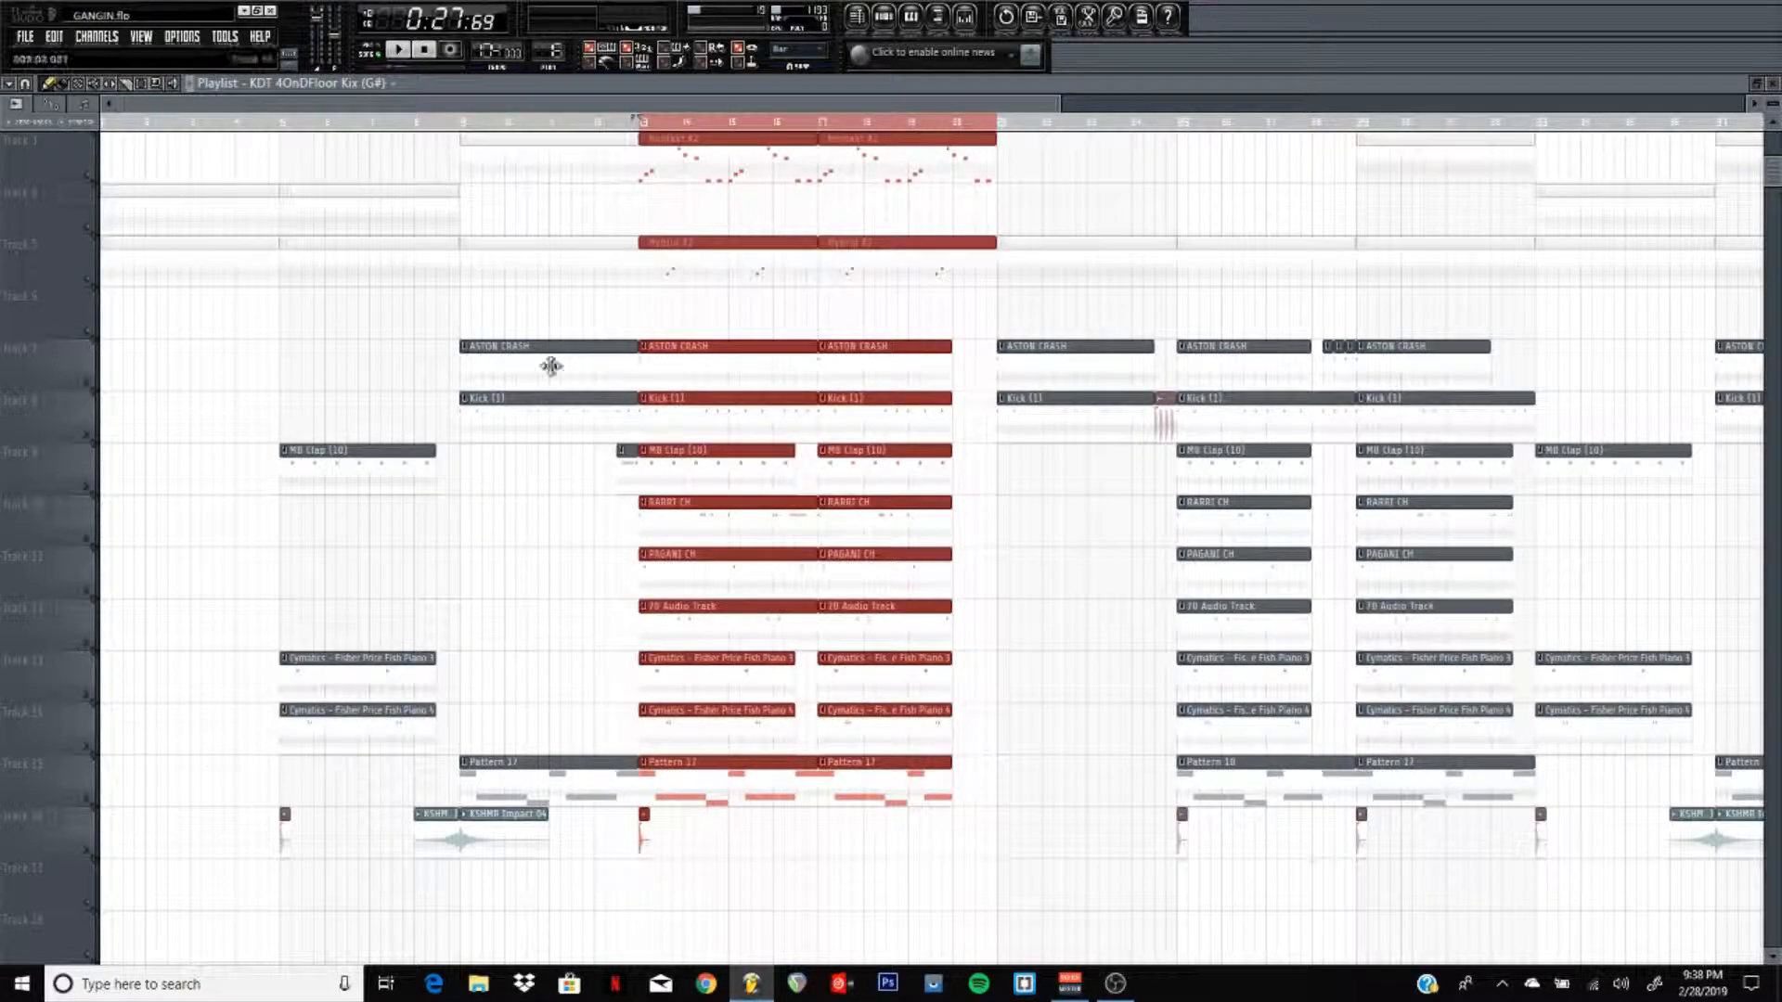
# - Play back the selected section with only the drums, bass pattern and effects, and re-enable all playlist tracks
pyautogui.click(398, 52)
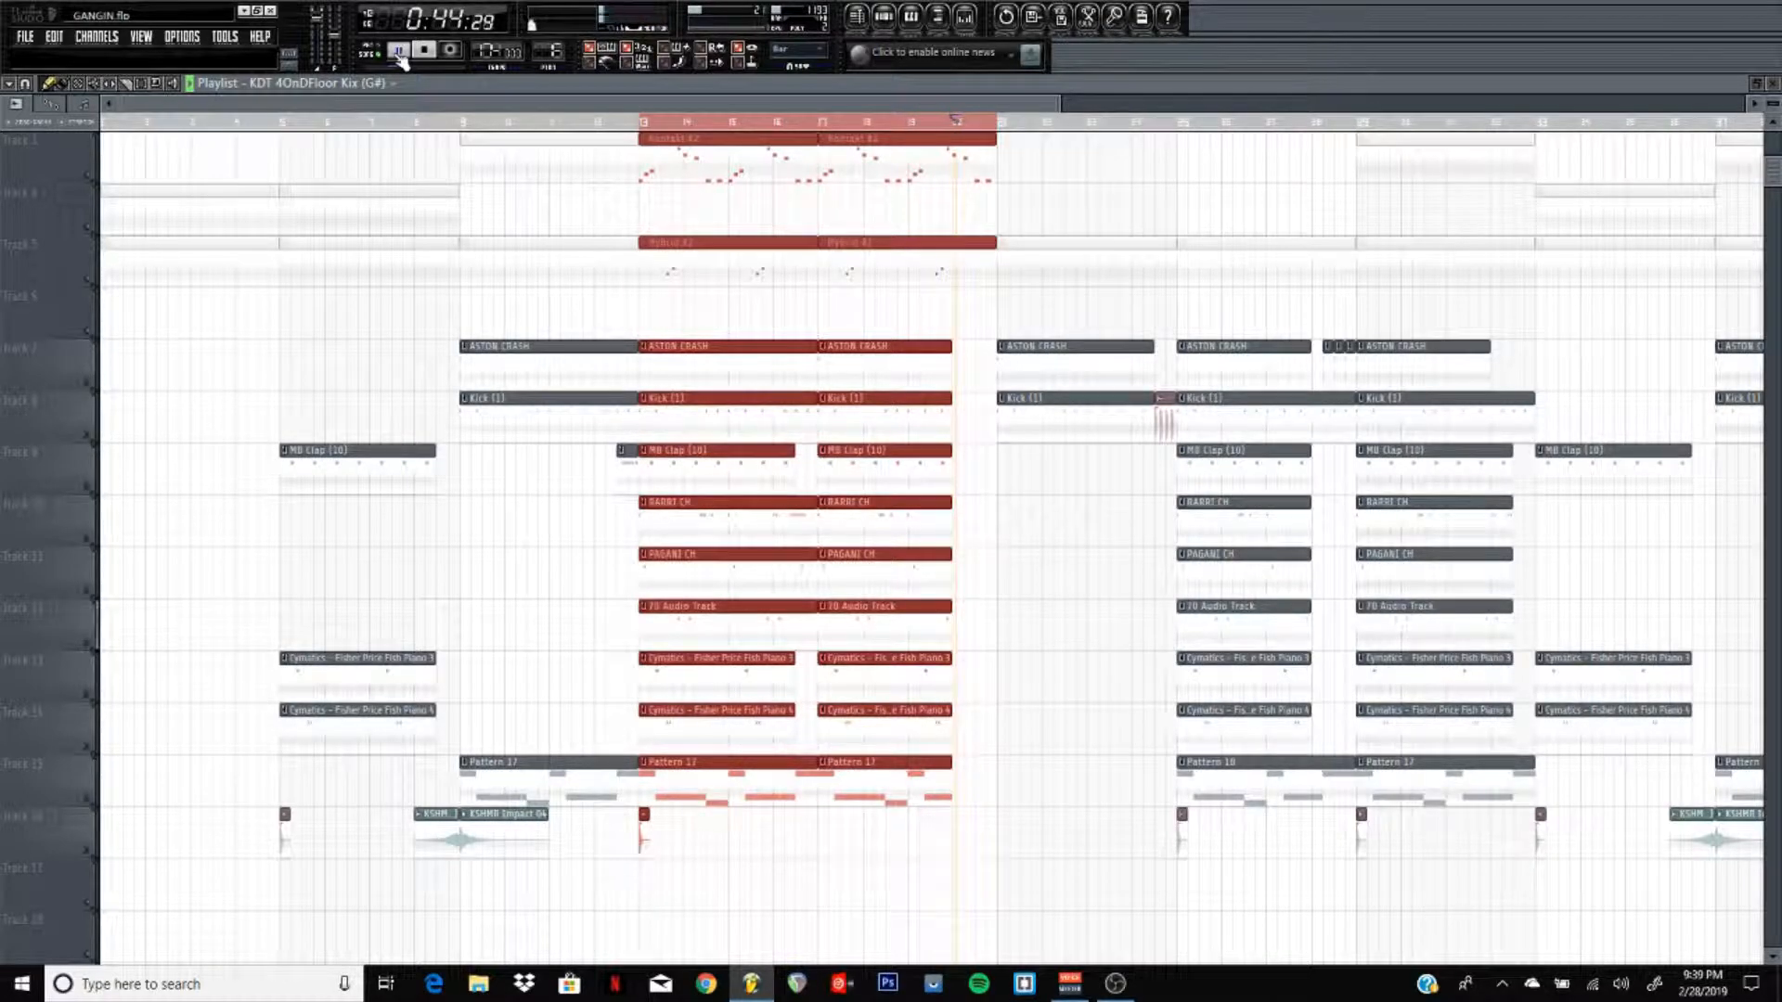
pyautogui.click(399, 53)
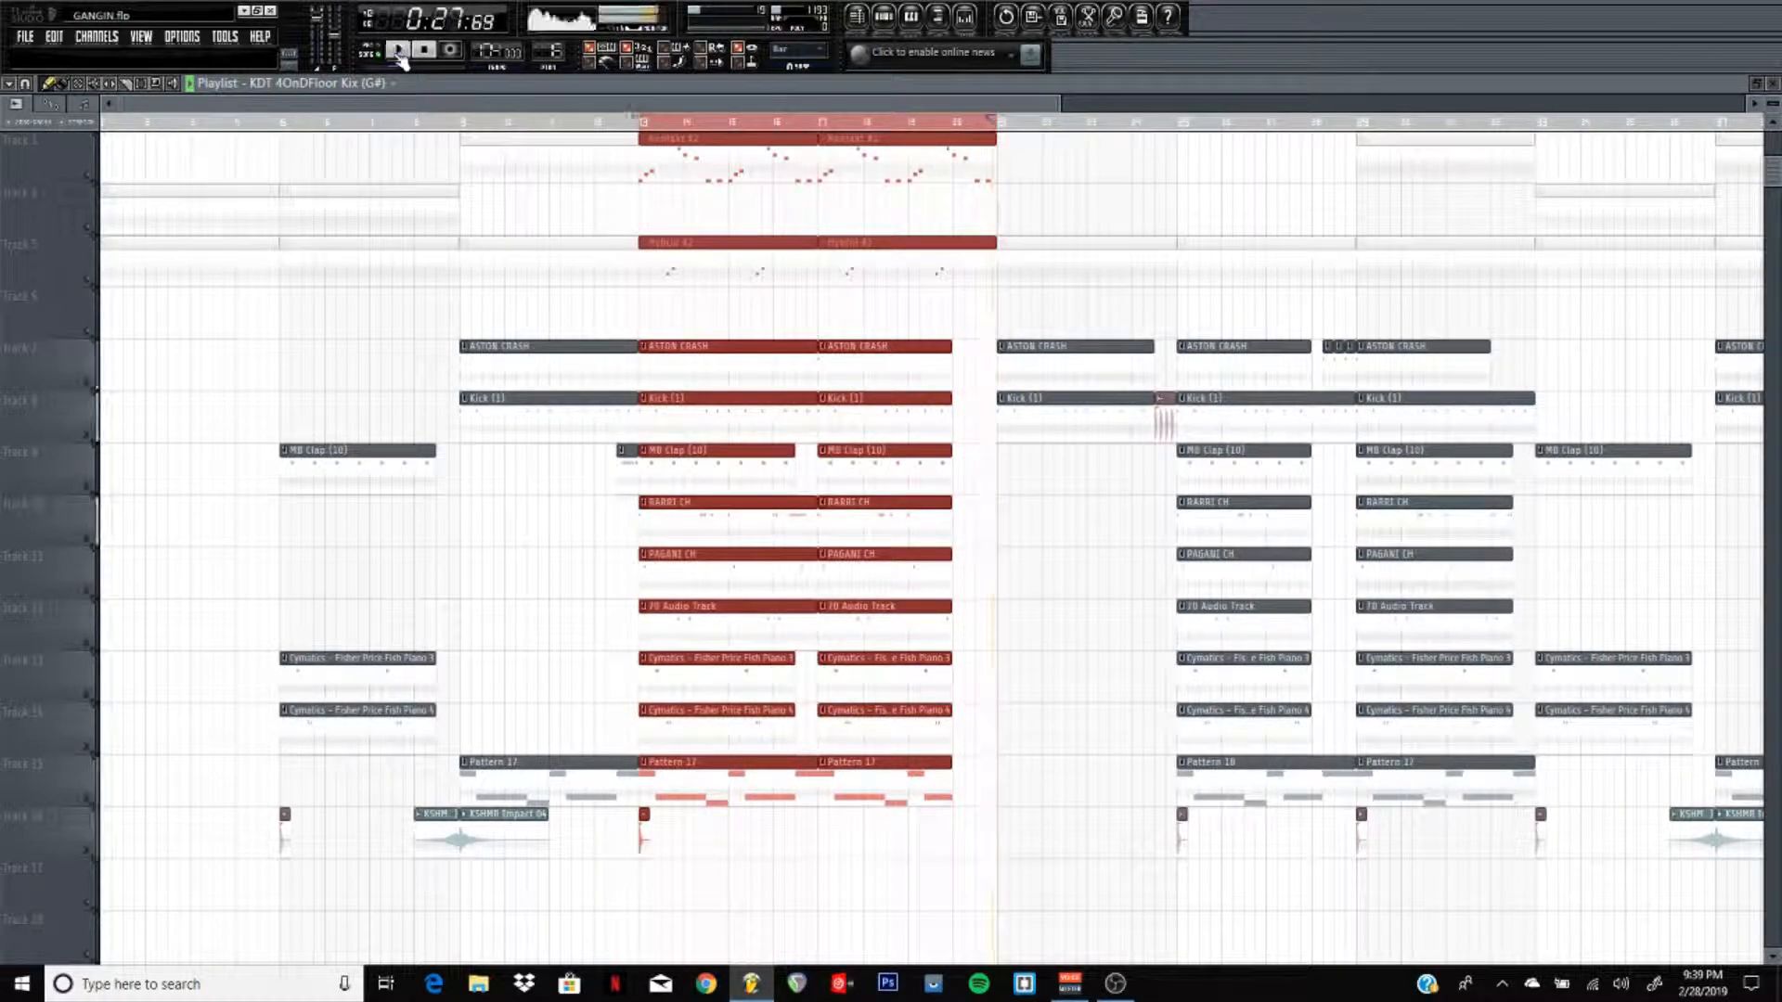
pyautogui.rightClick(88, 440)
pyautogui.rightClick(88, 440)
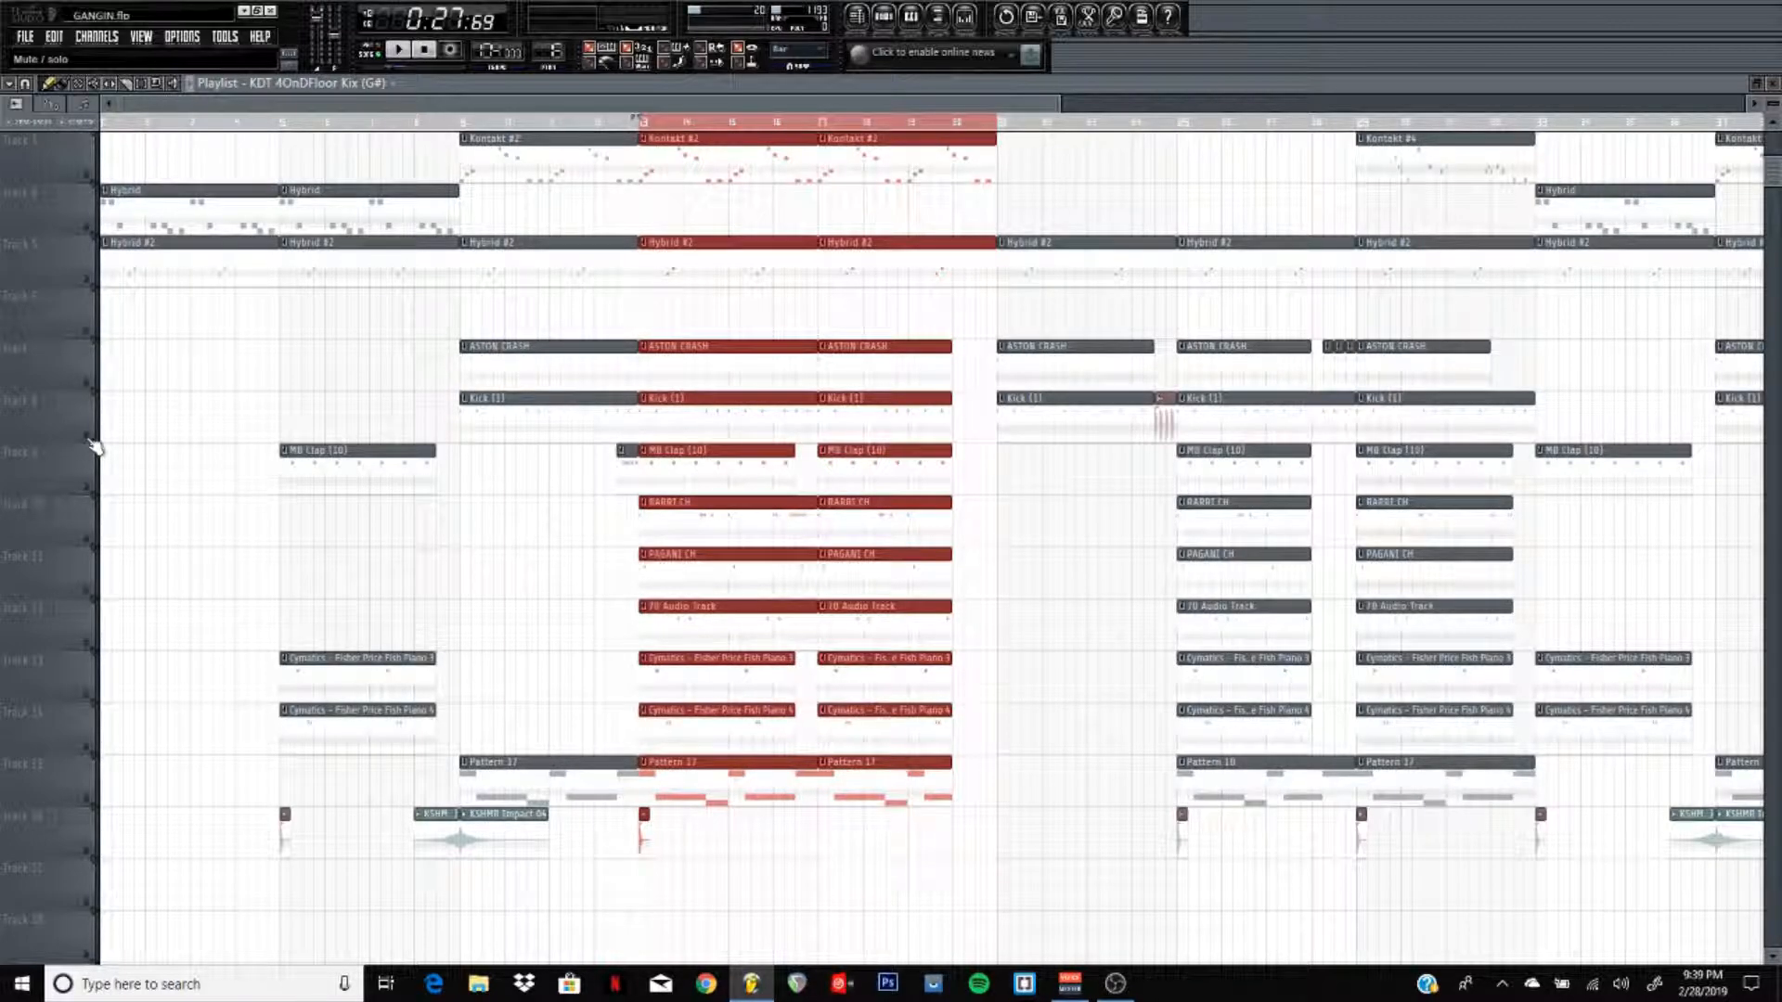
# - Solo the Hybrid #3 track and unmute the Kontakt, Kontakt #2 and Hybrid #2 tracks to isolate the melodies
pyautogui.scroll(2, 185, 406)
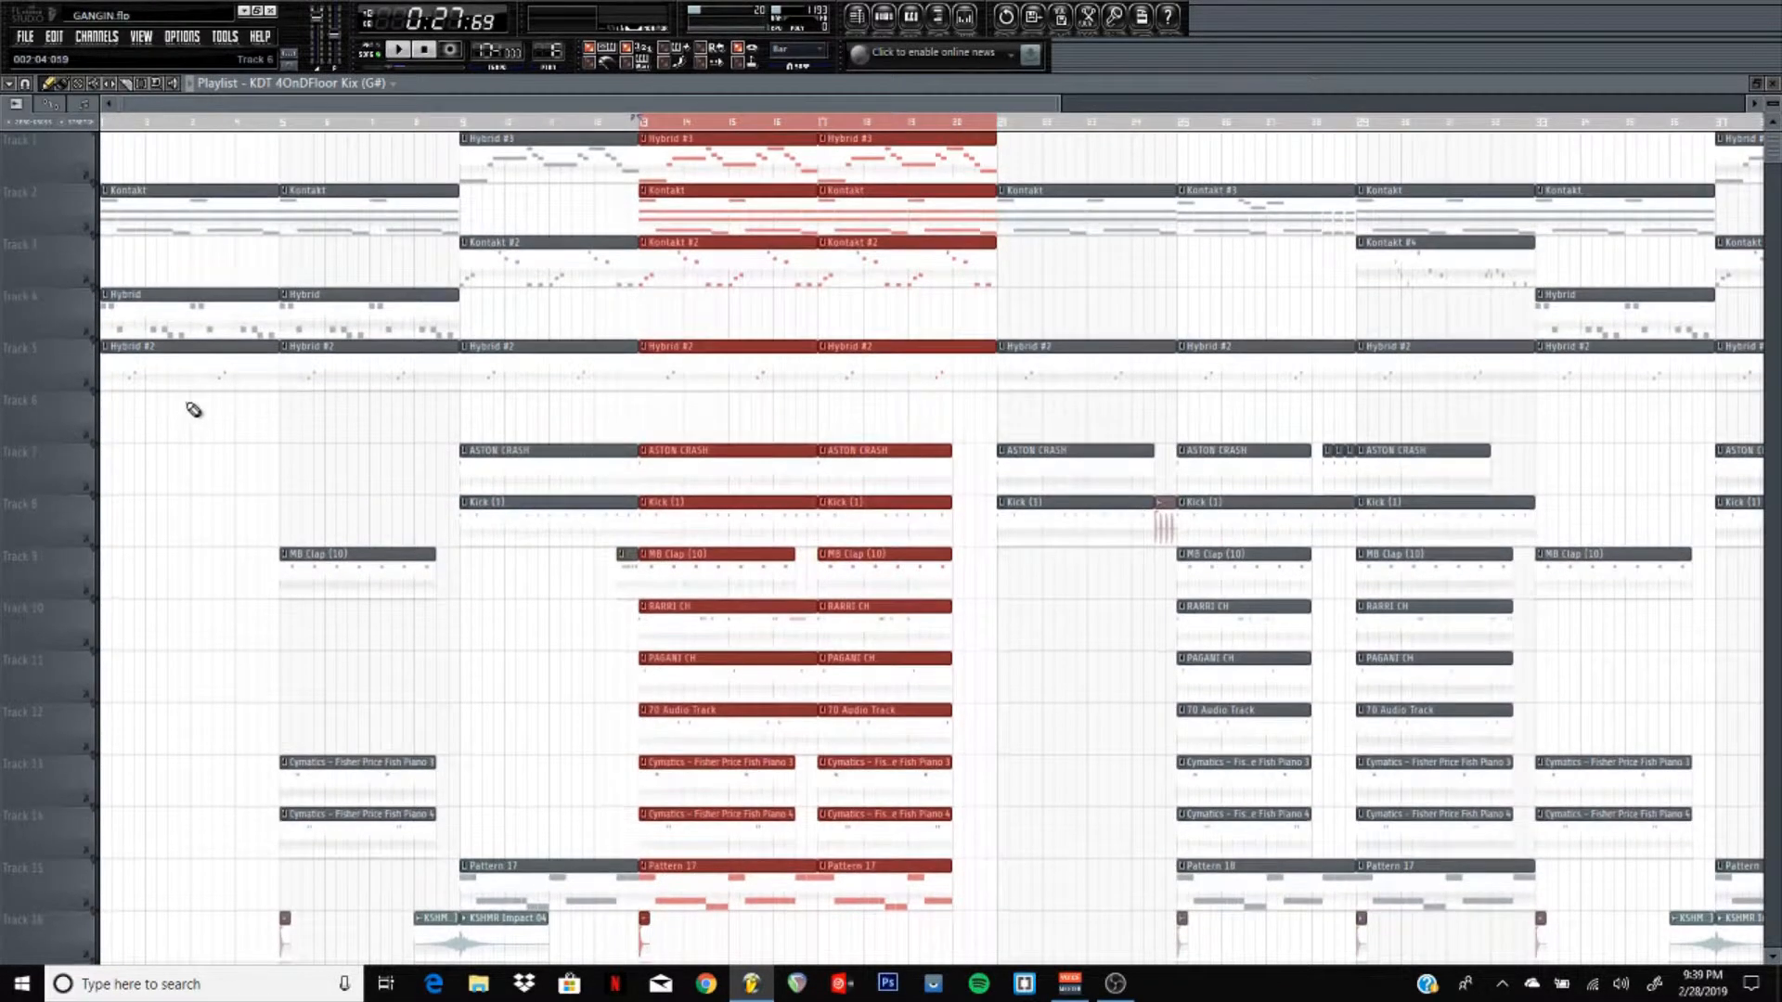
pyautogui.rightClick(90, 177)
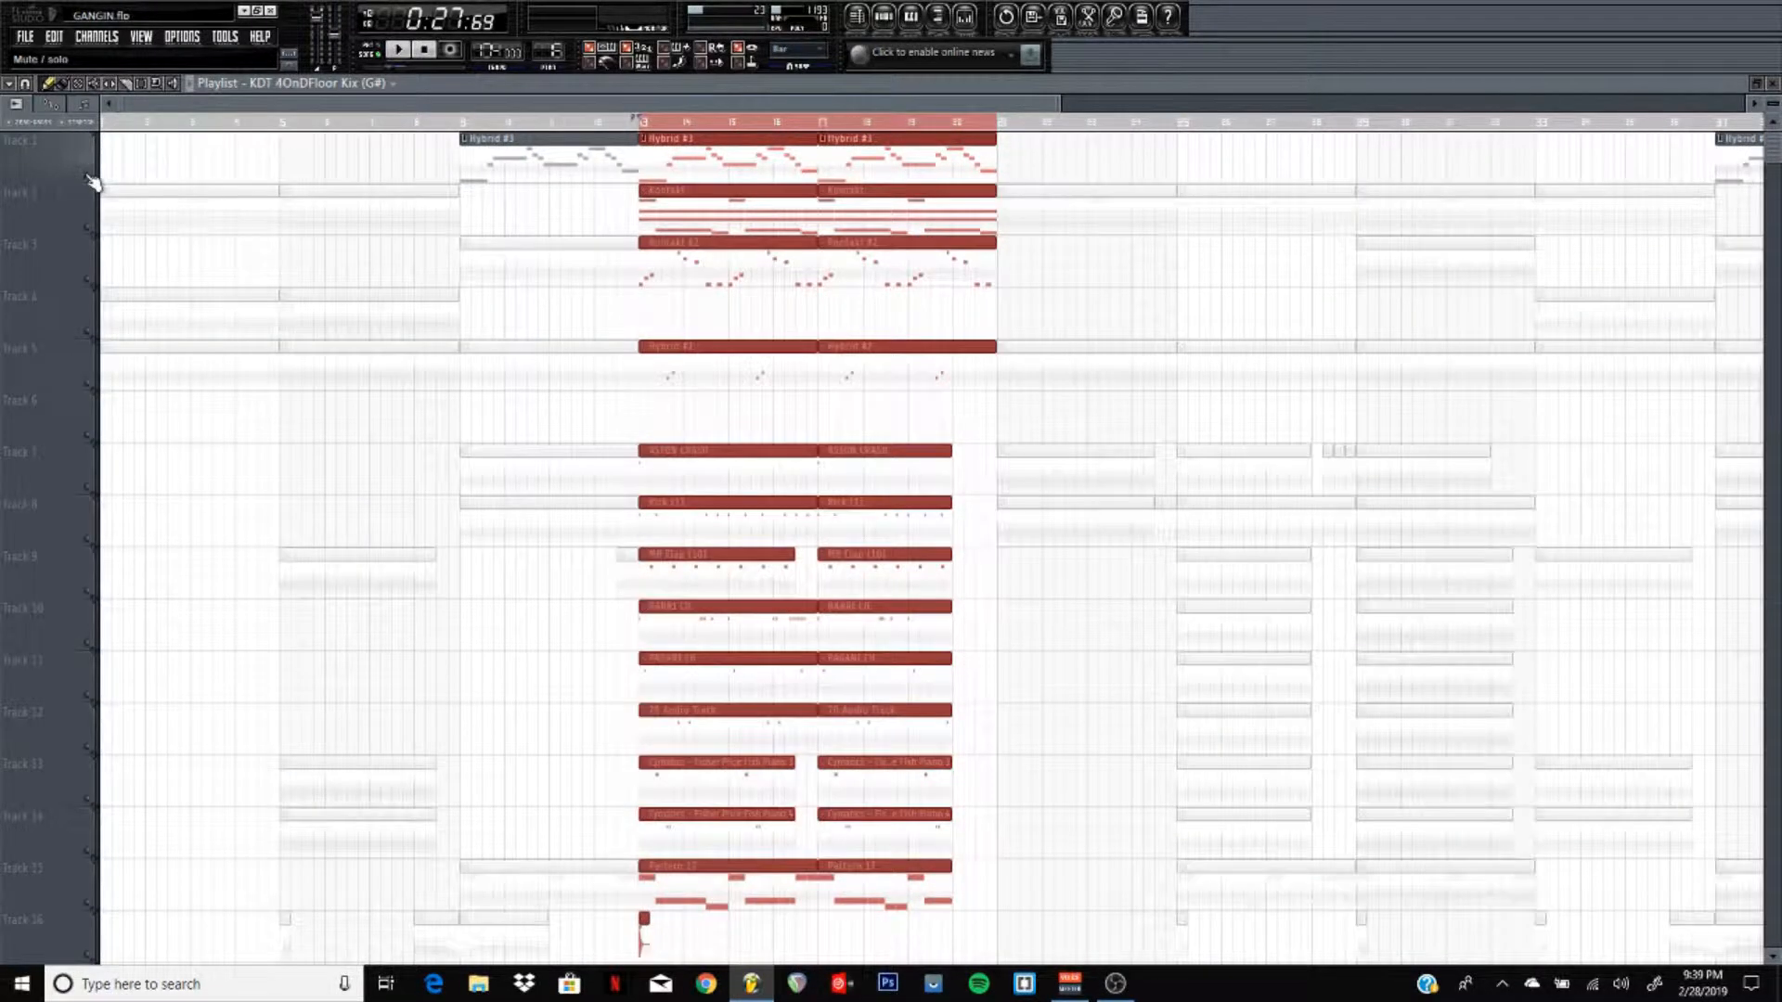
pyautogui.click(89, 227)
pyautogui.click(91, 279)
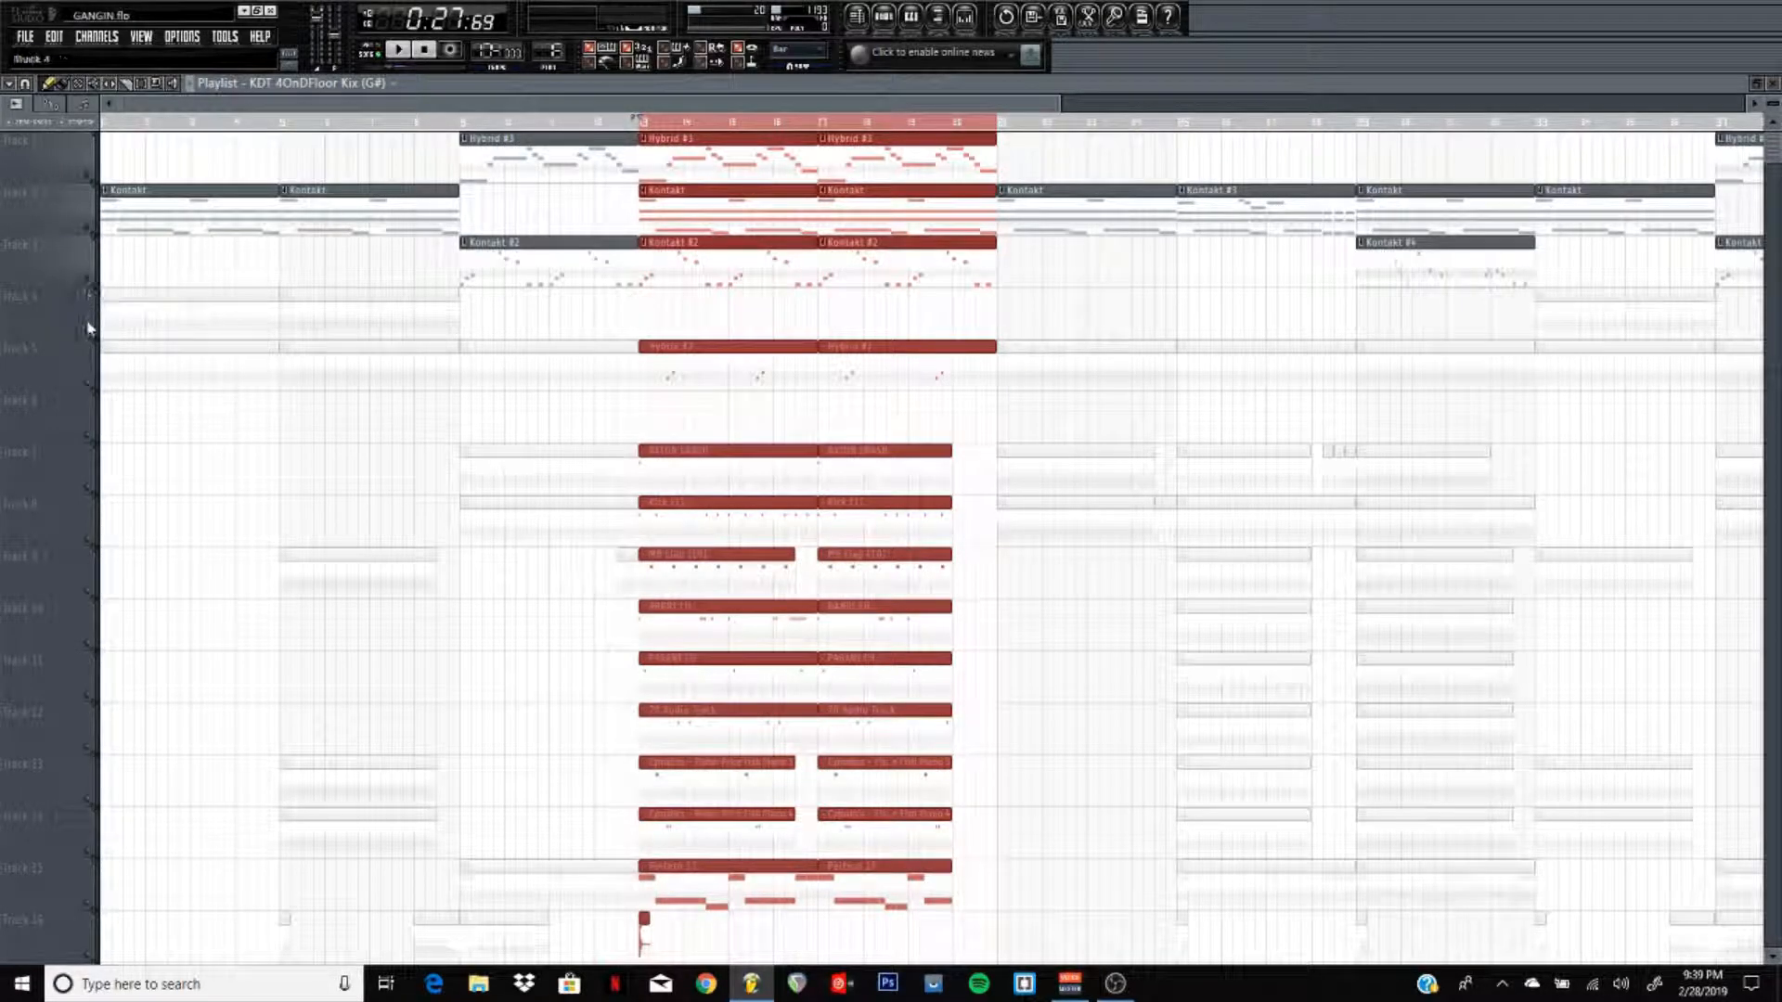
pyautogui.click(94, 385)
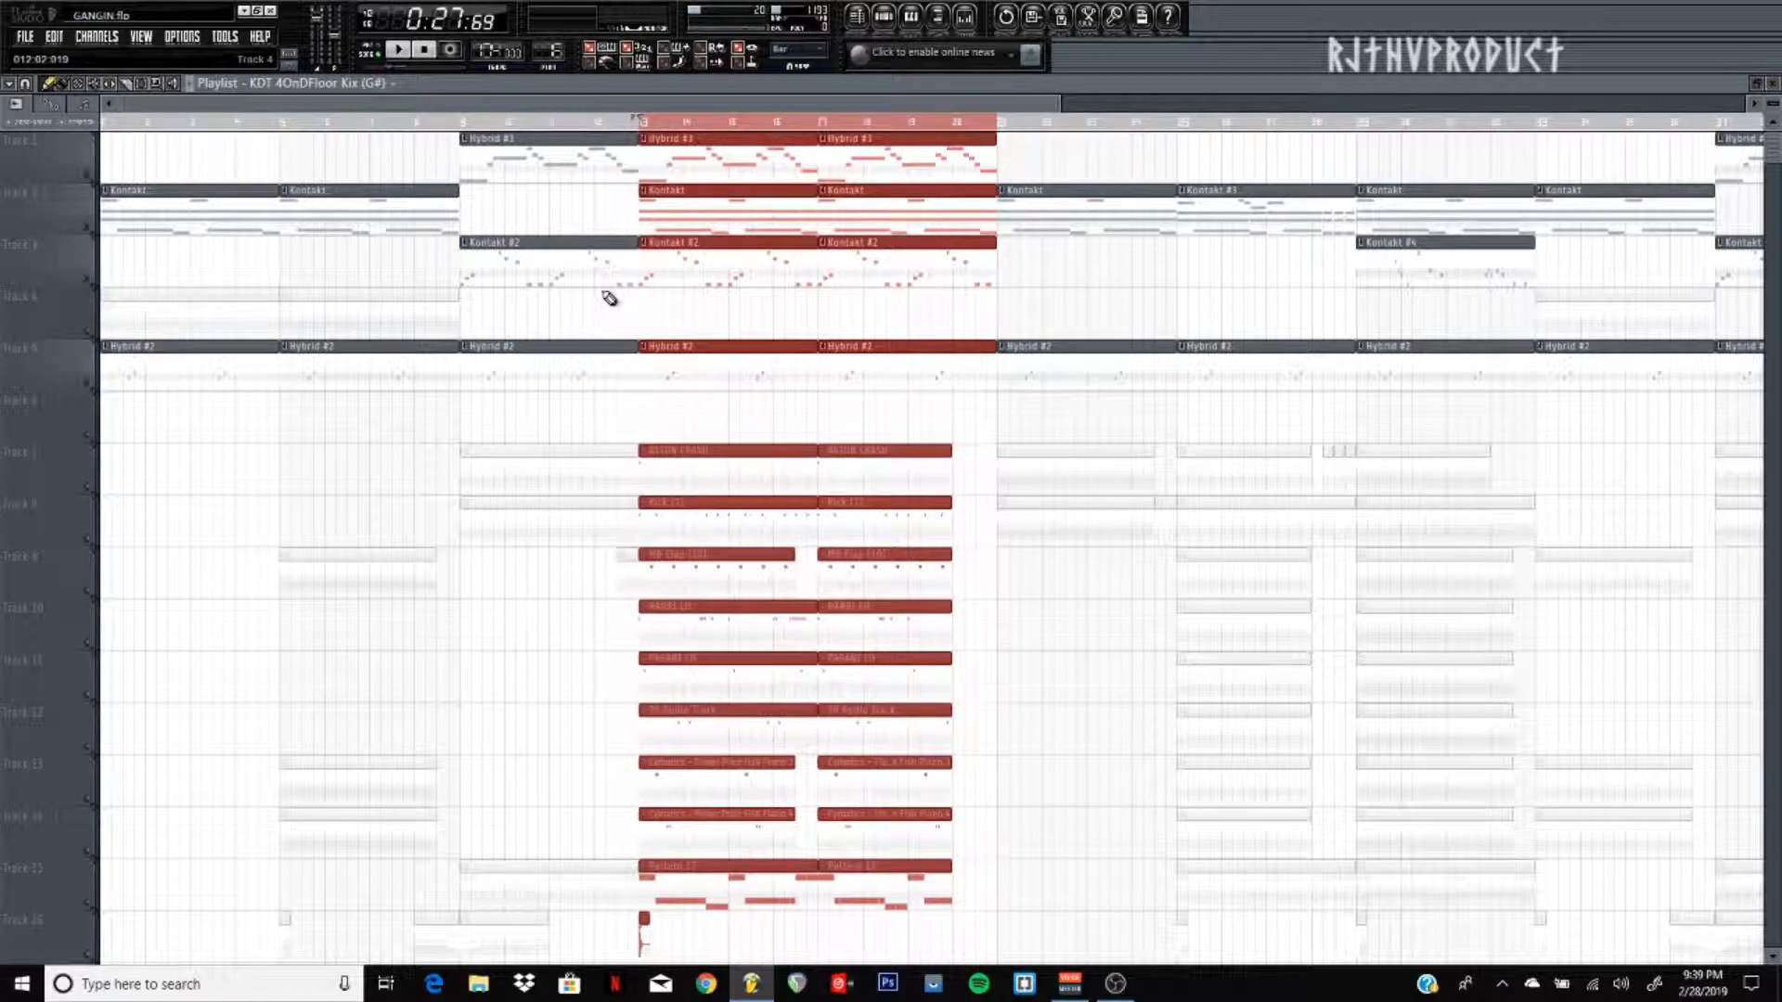
# - Play back the selected section with only the melody tracks, and re-enable all playlist tracks
pyautogui.click(399, 54)
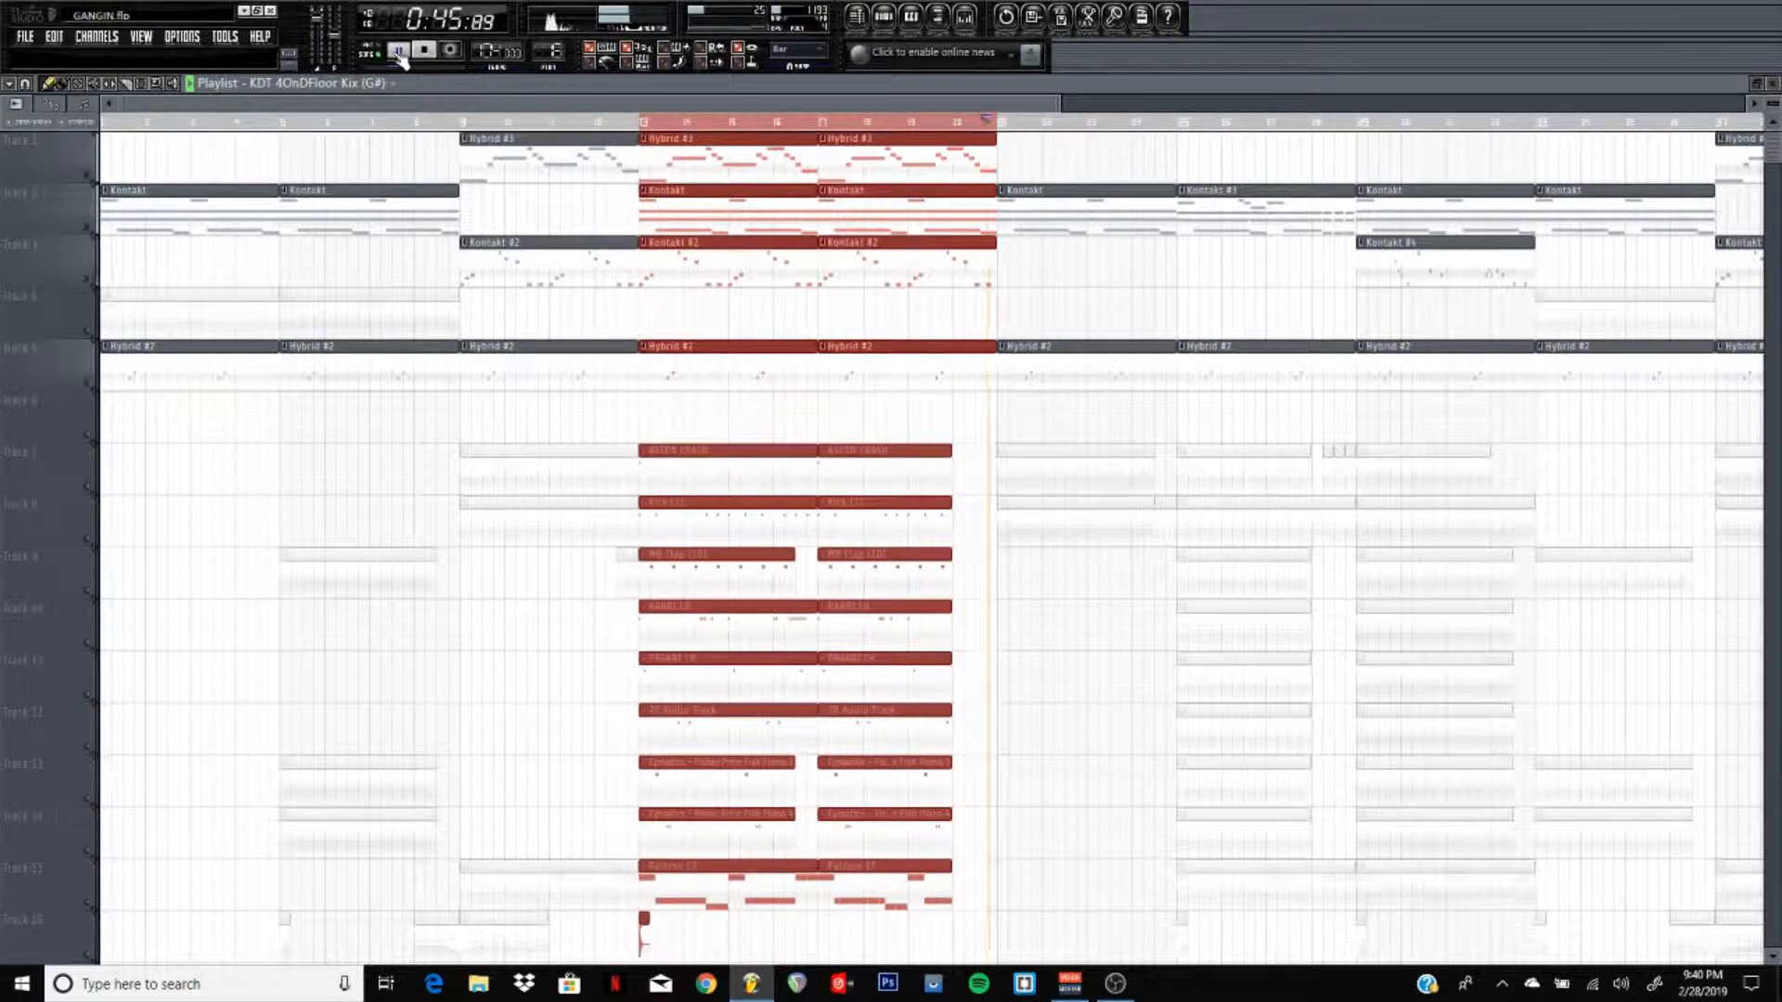
pyautogui.click(398, 51)
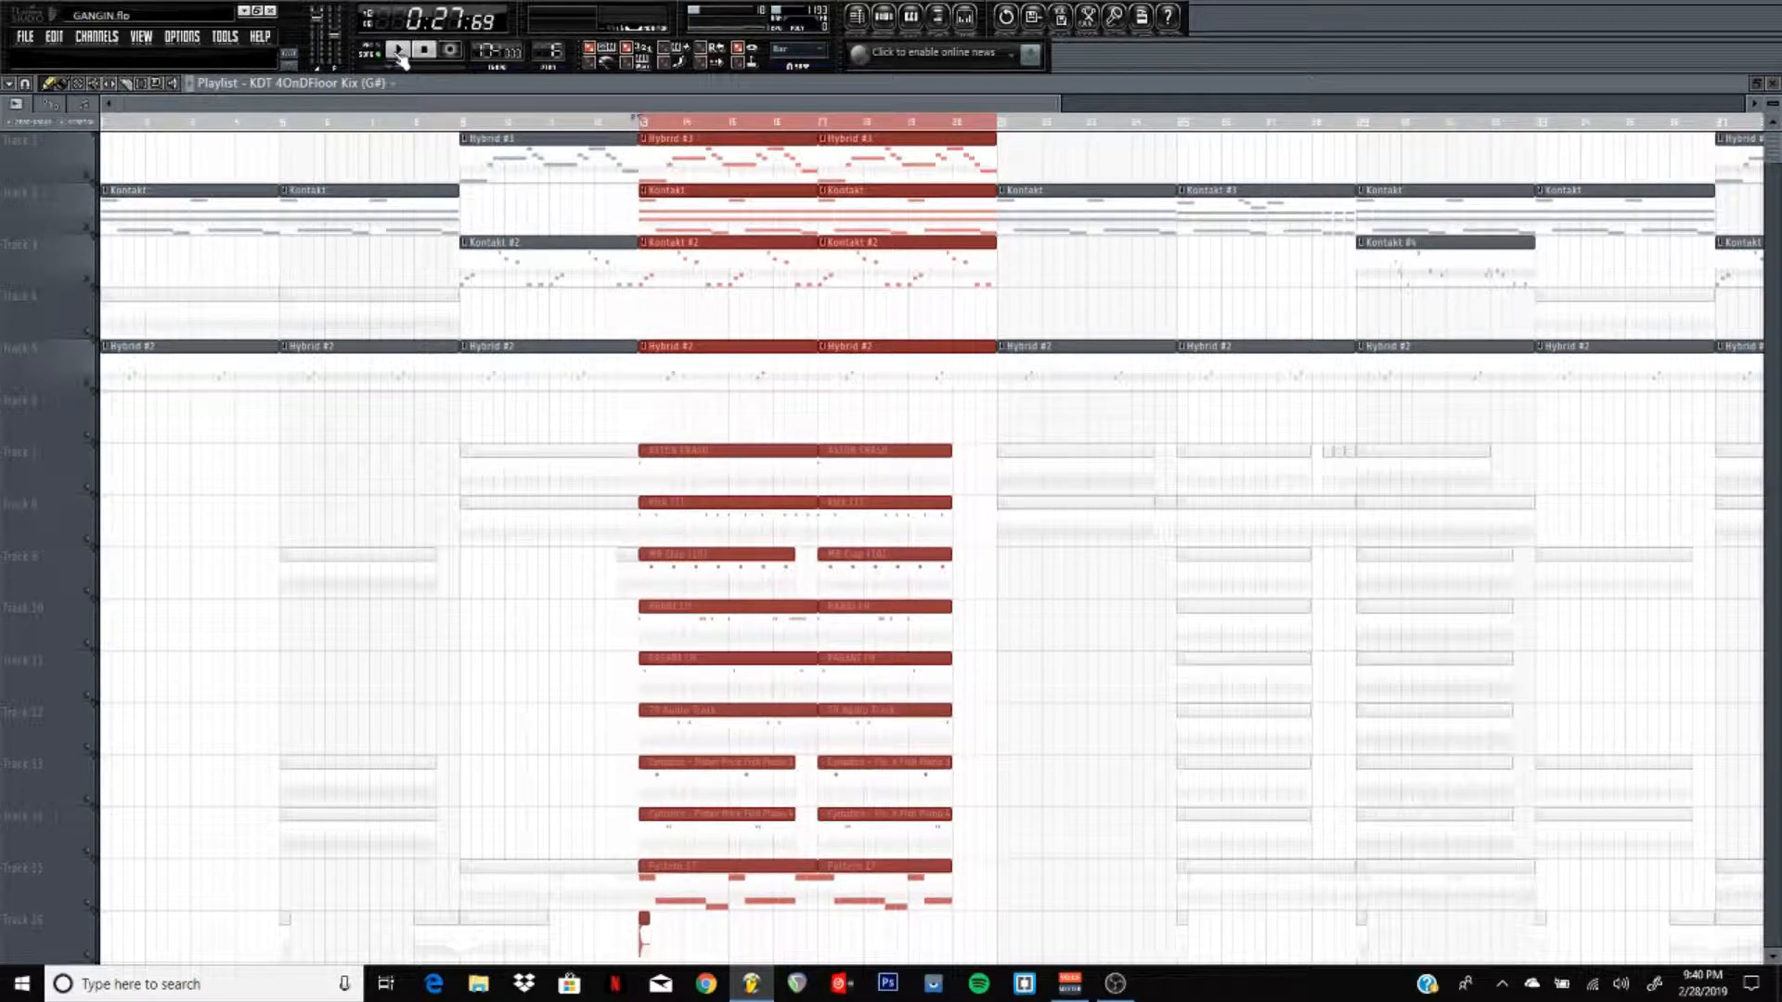
pyautogui.rightClick(96, 228)
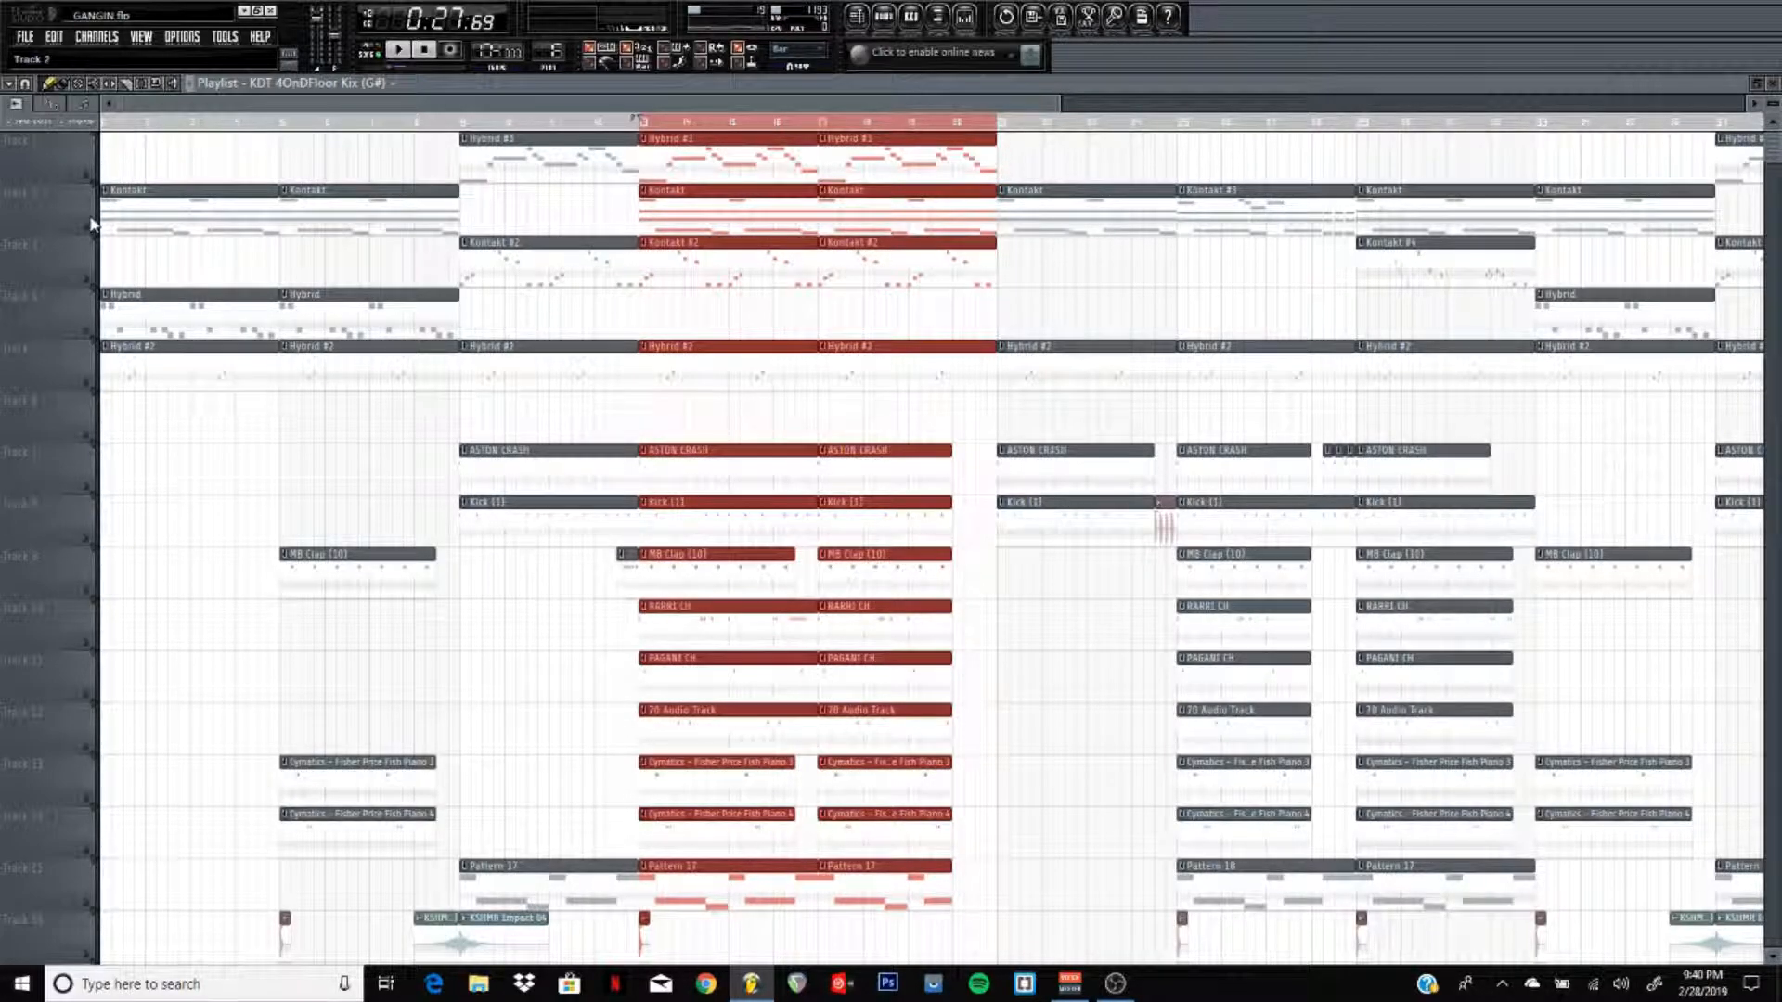
# - Play back the selected playlist section with every track enabled, and stop playback
pyautogui.press('space')
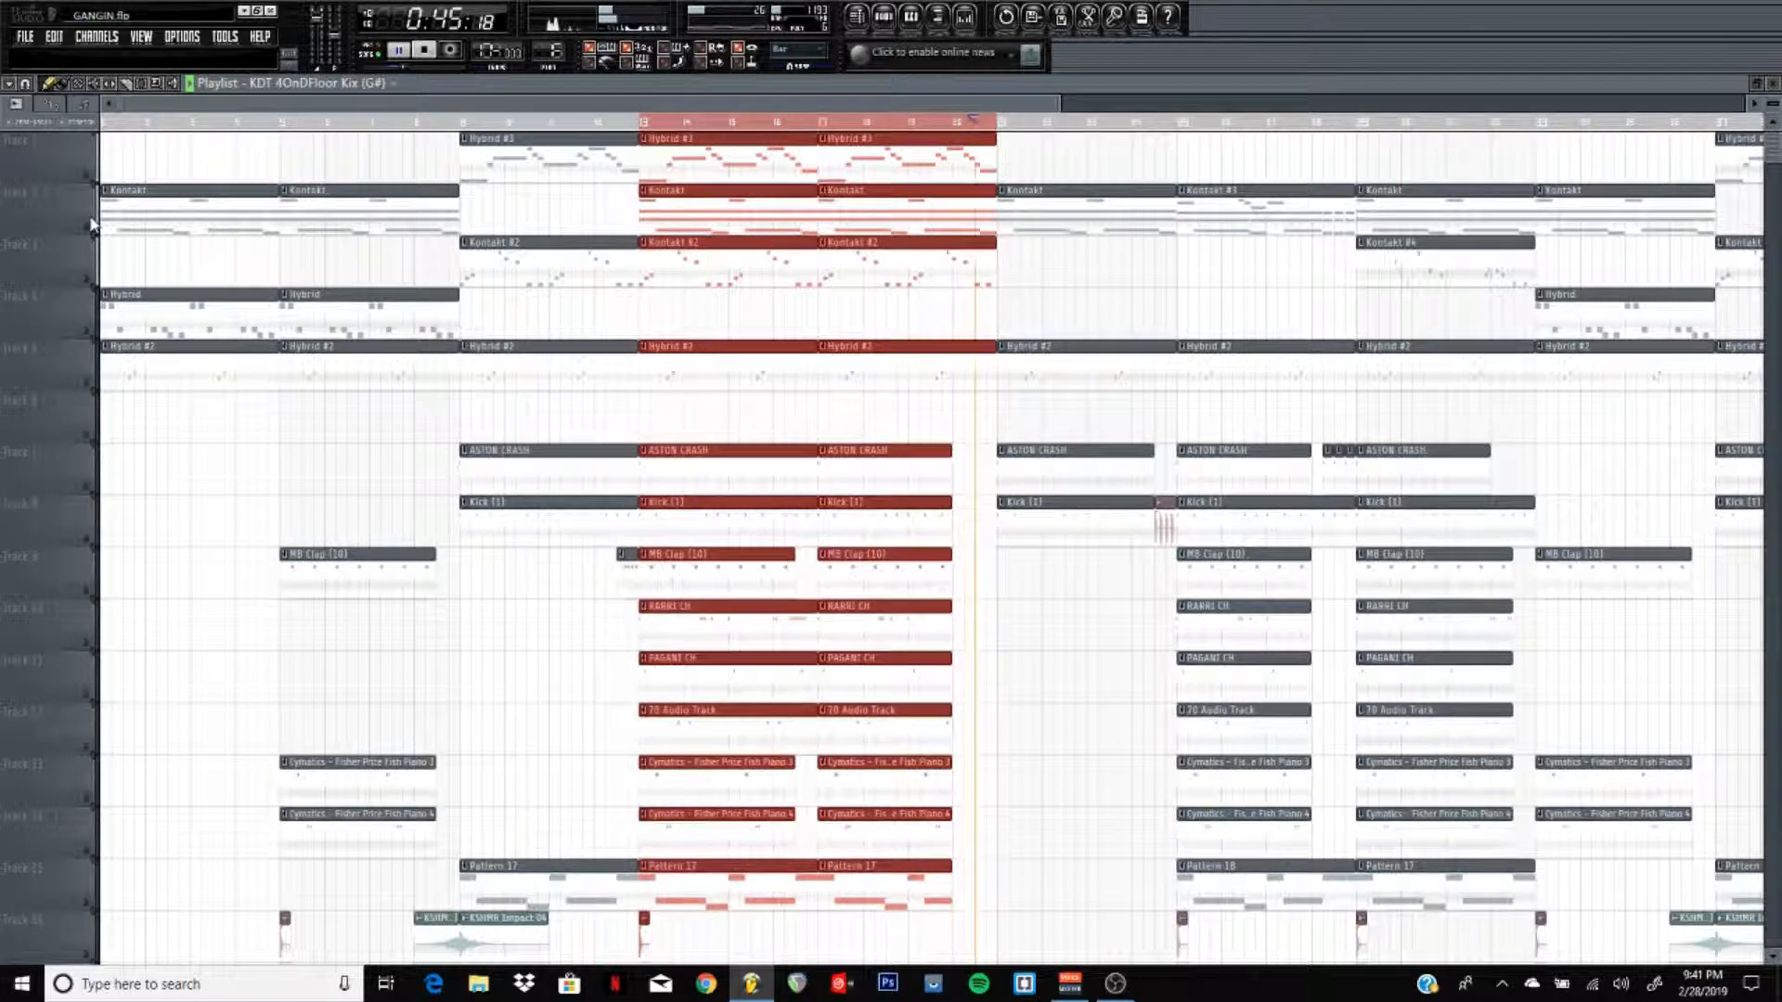
pyautogui.press('space')
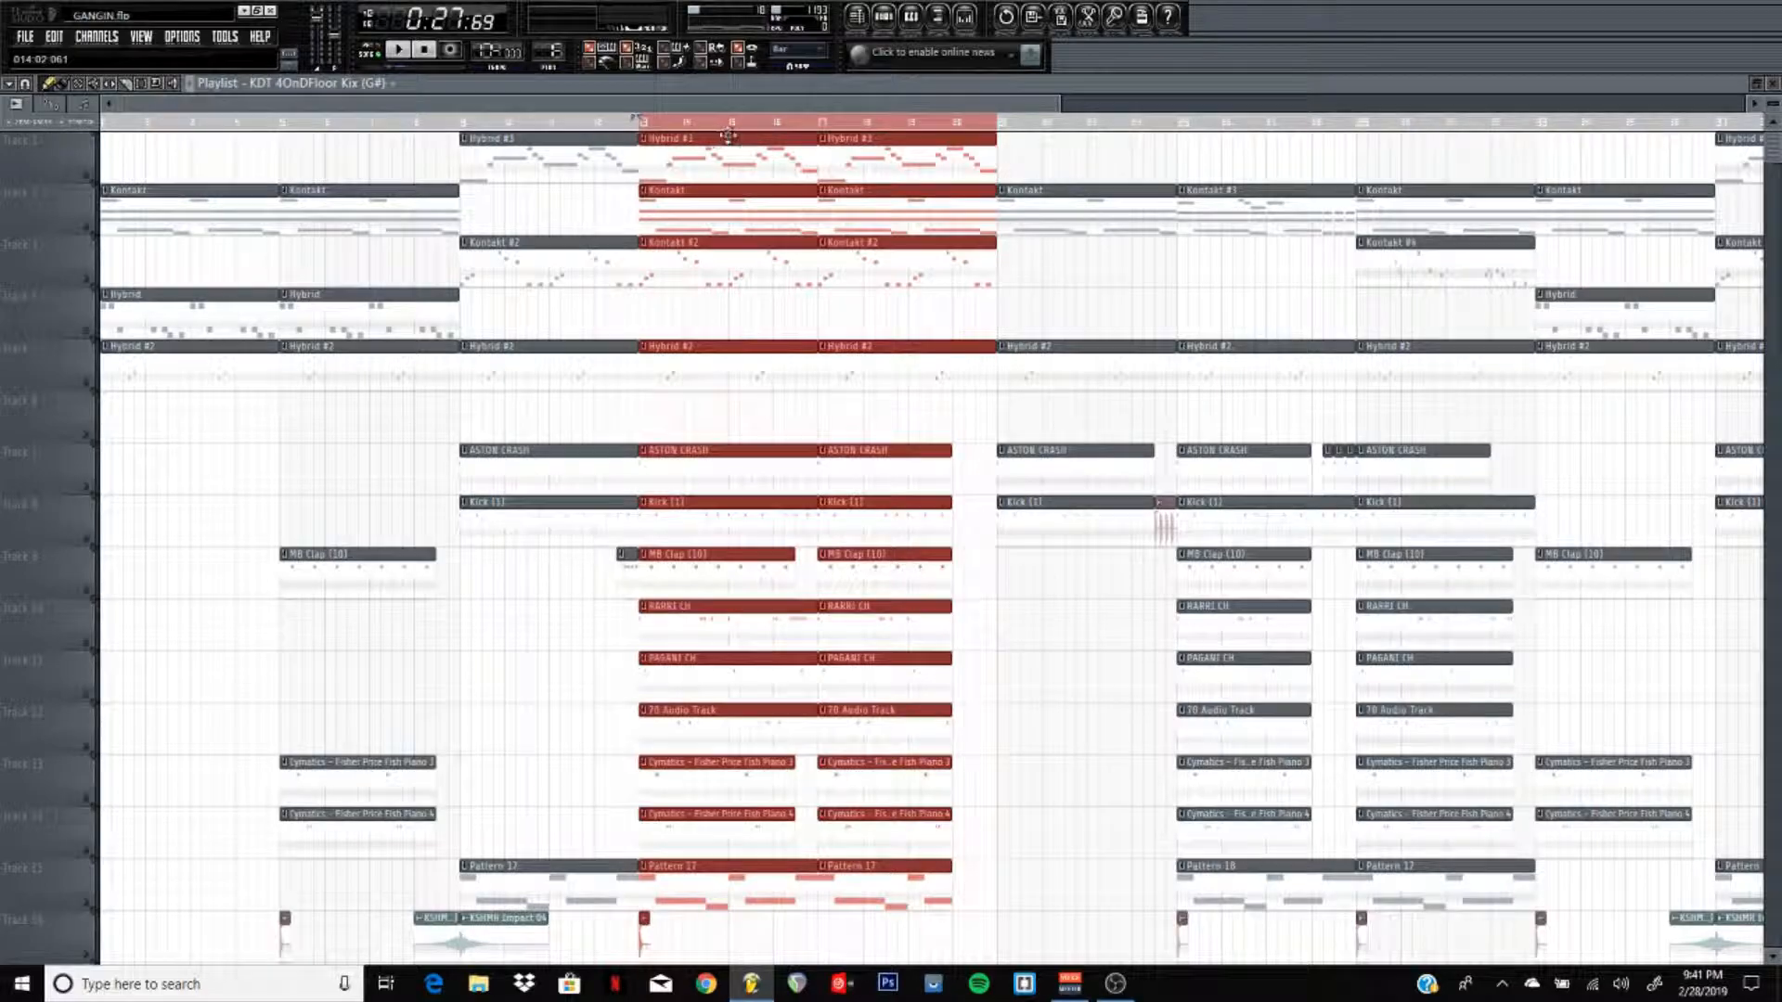
# - Clear the playlist time selection, play the full arrangement from the beginning, and stop playback
pyautogui.keyDown('ctrl'); pyautogui.click(806, 121); pyautogui.keyUp('ctrl')
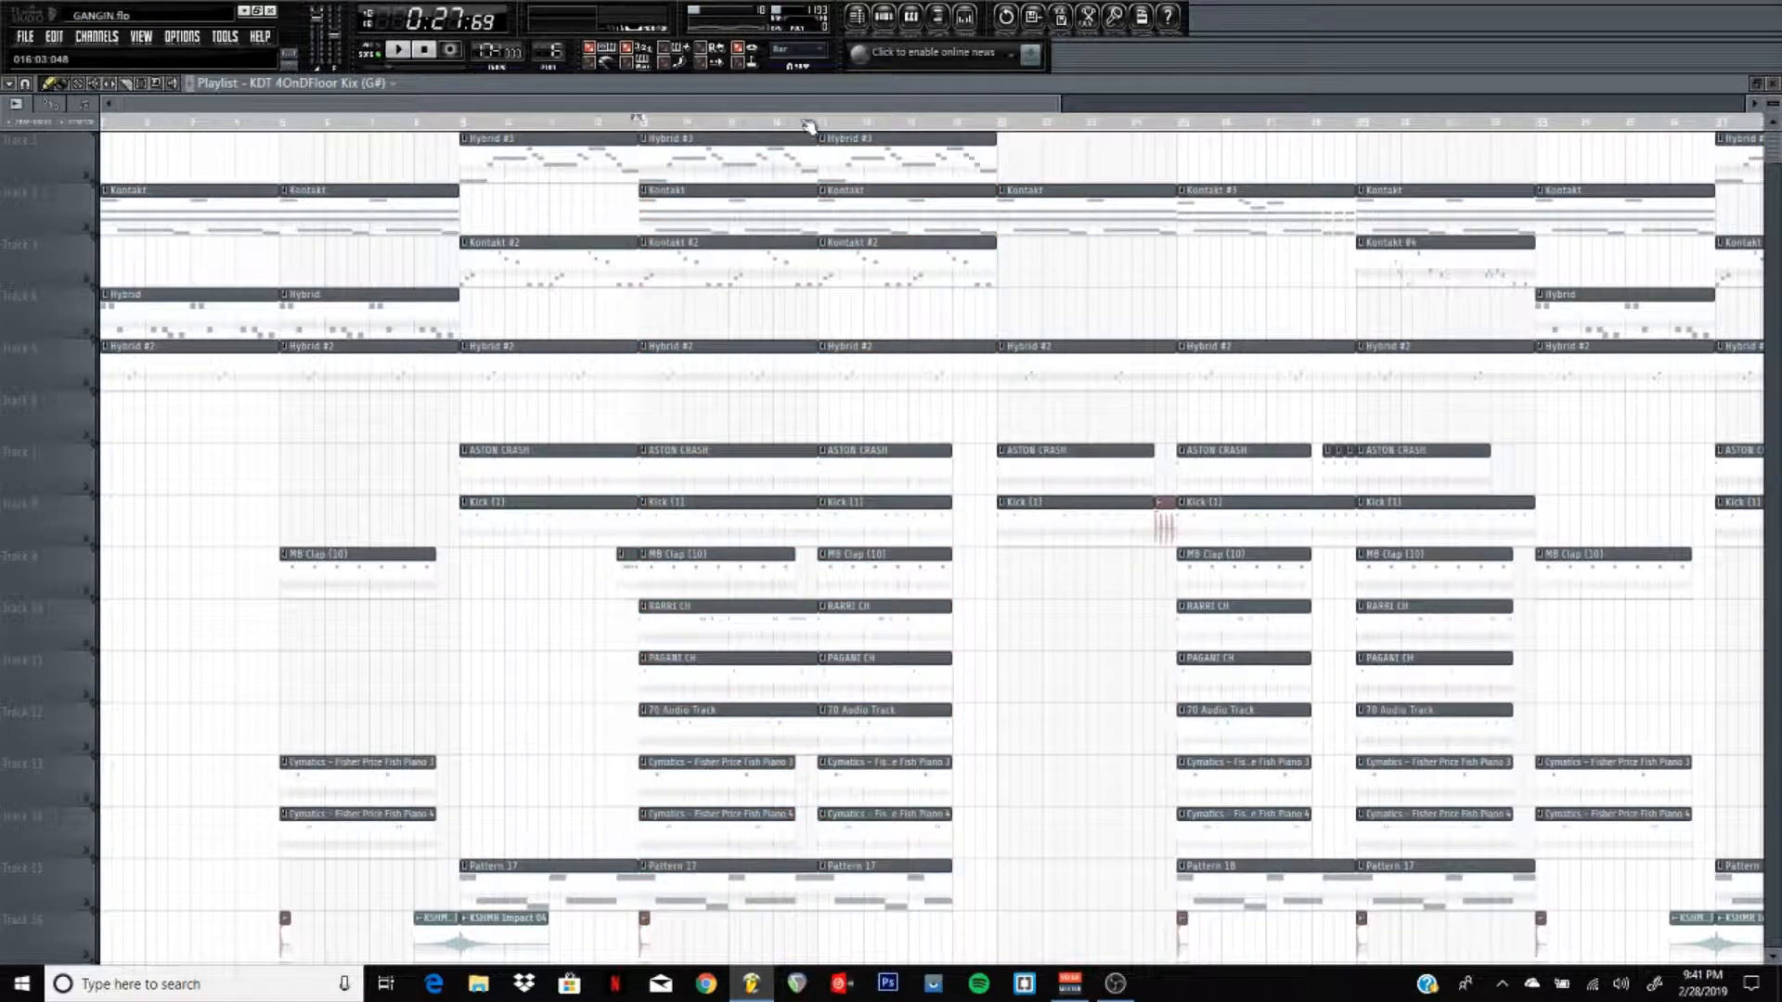
pyautogui.click(428, 53)
pyautogui.scroll(-4, 438, 132)
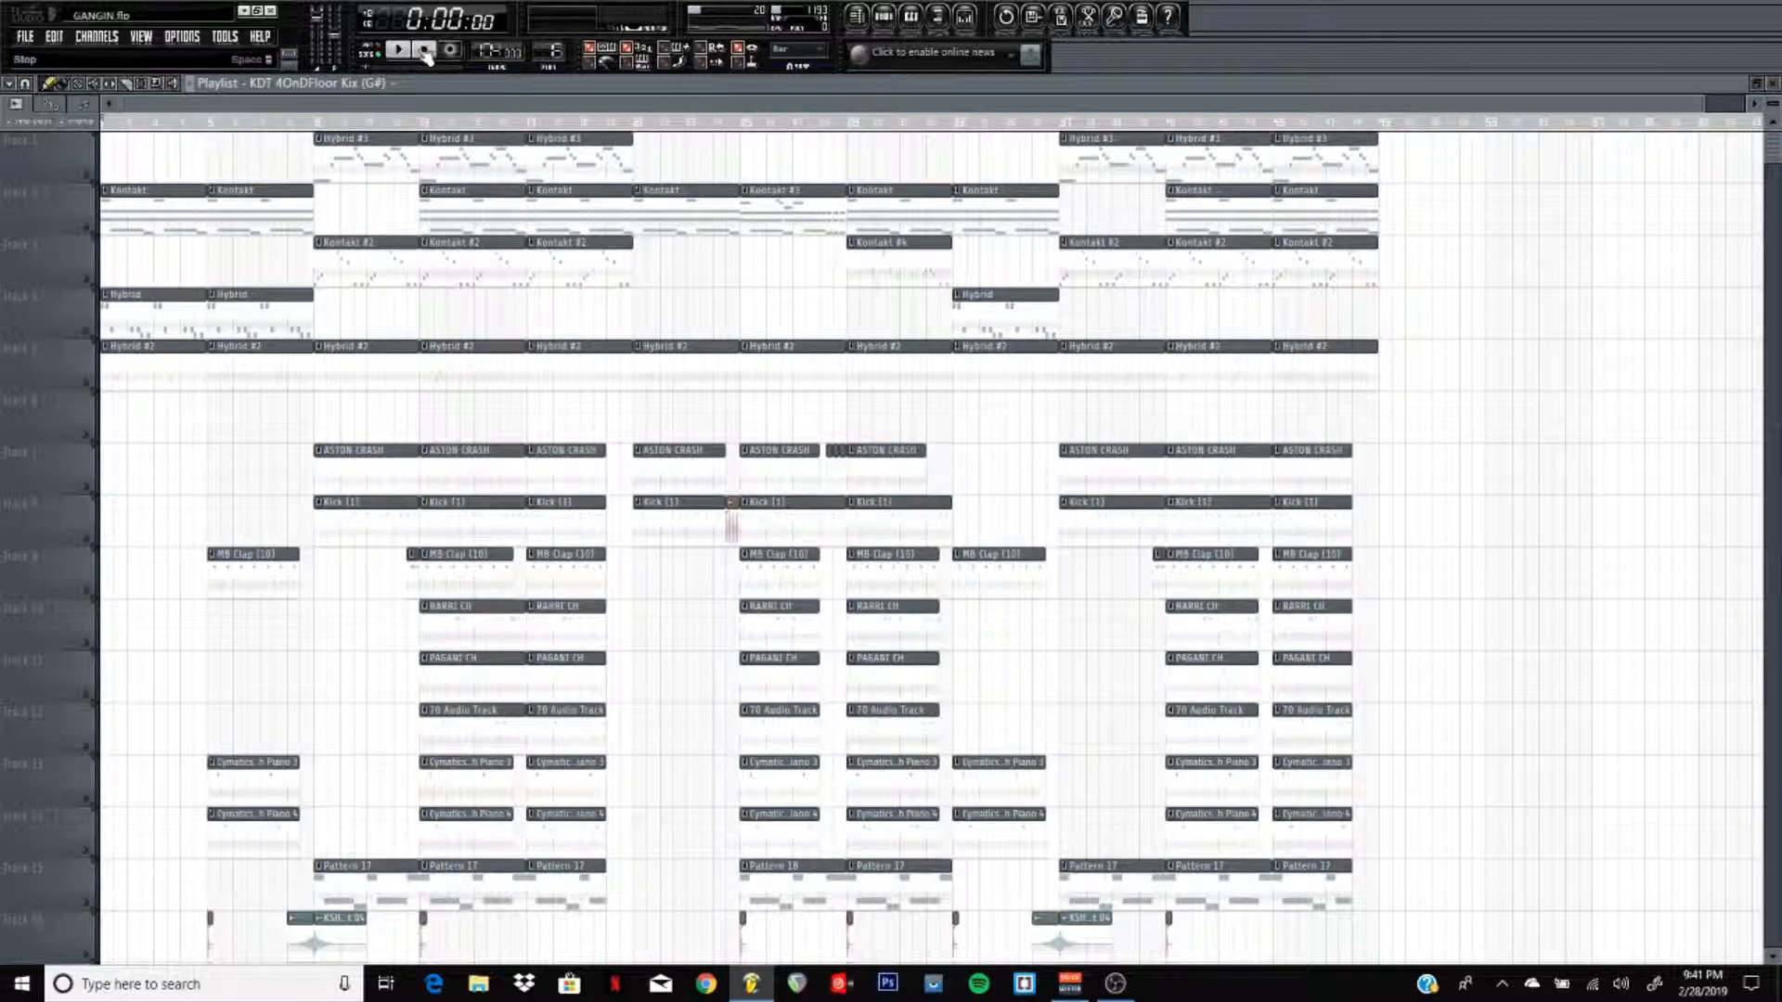
pyautogui.click(400, 50)
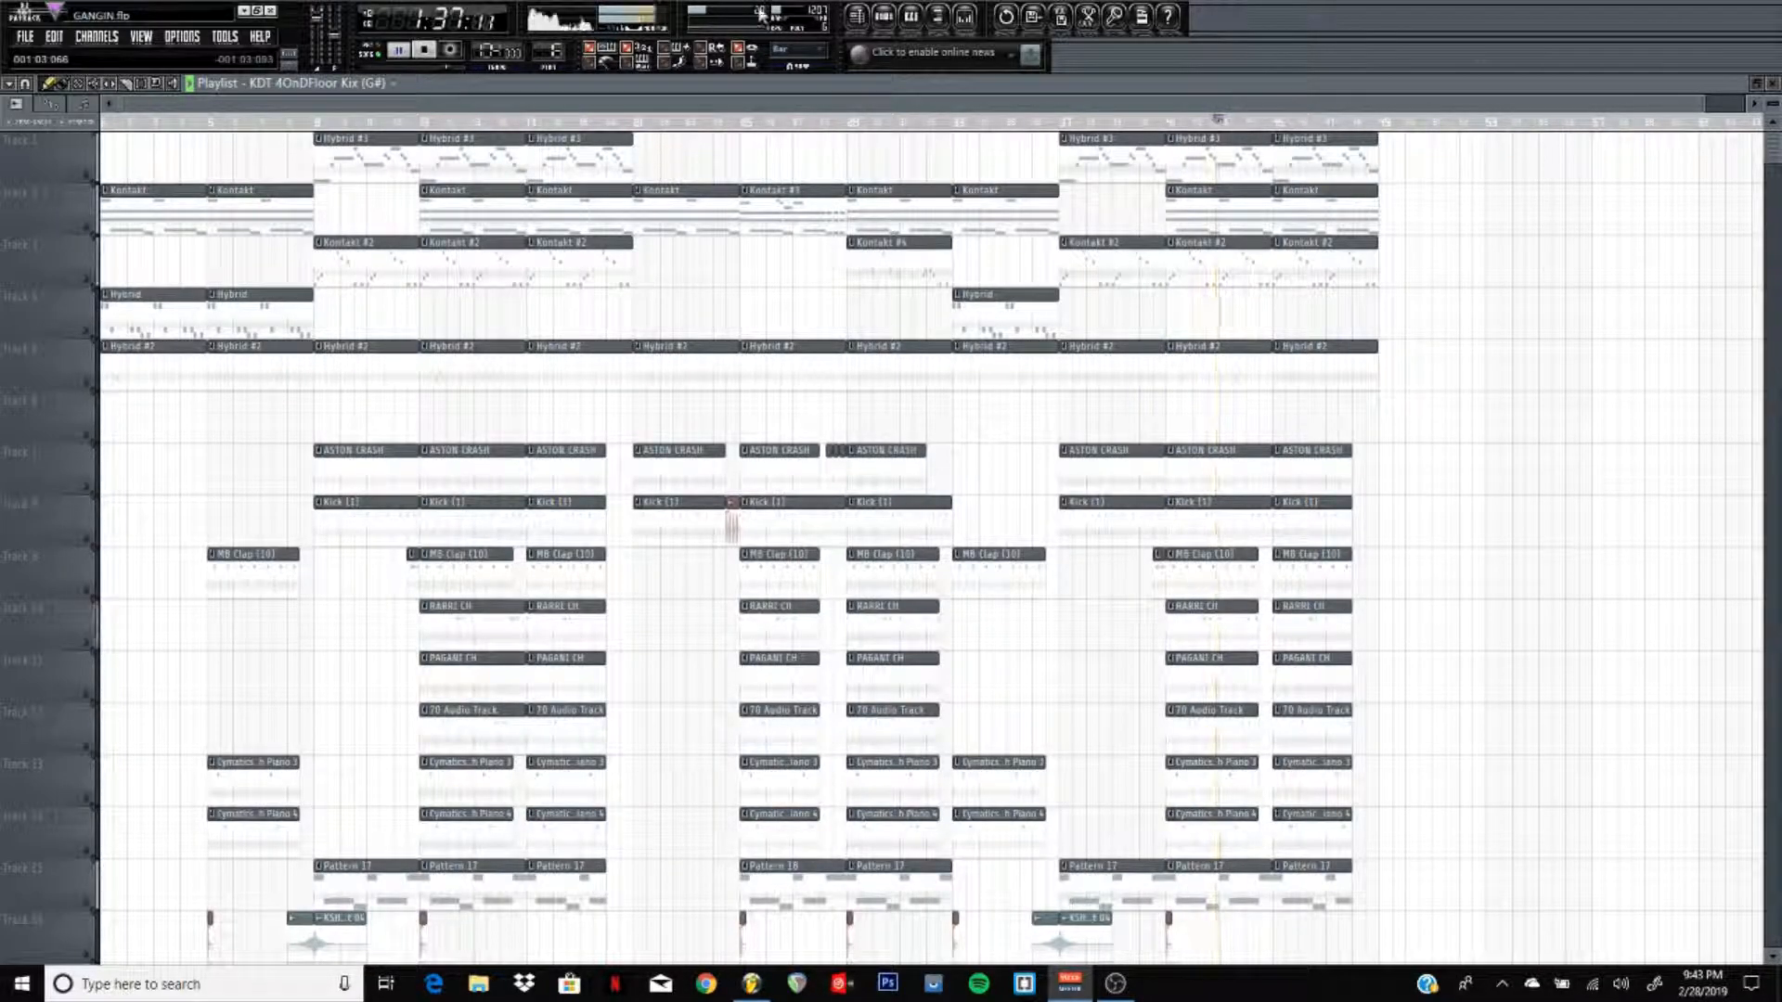
pyautogui.click(427, 50)
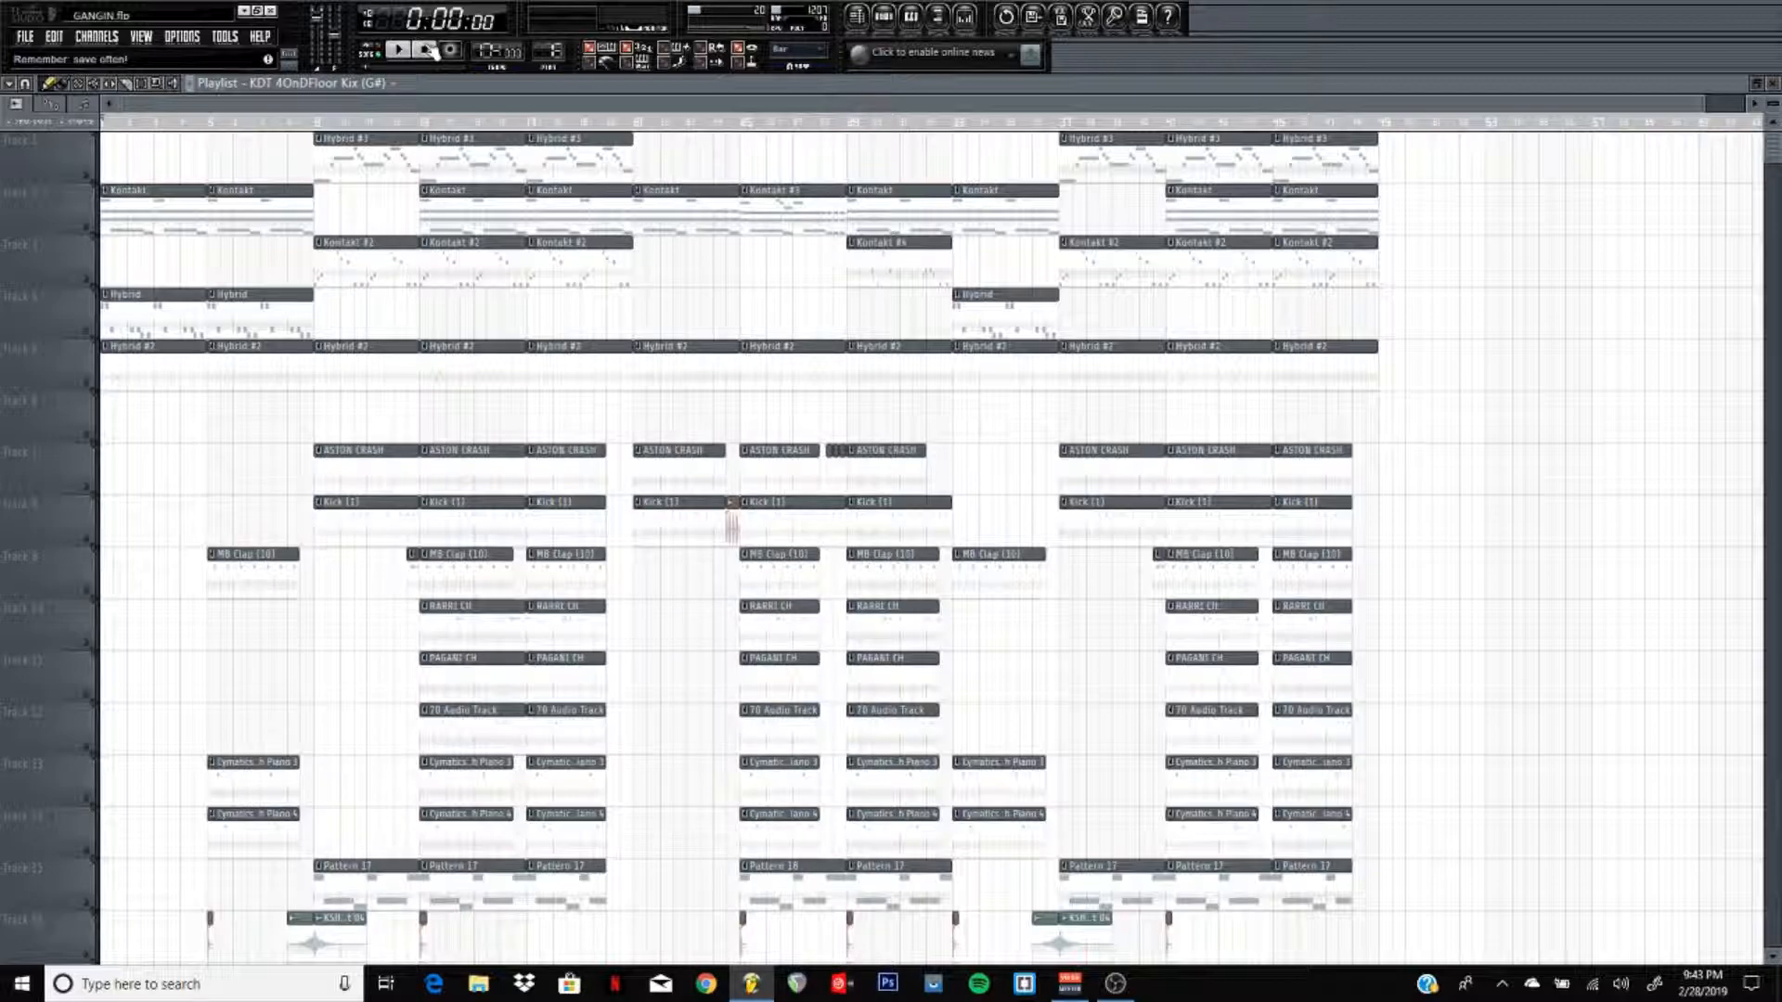
# - Play back short passages of the arrangement starting from bar 28 and from bar 29, where the Kontakt #4 pattern begins
pyautogui.scroll(5, 753, 130)
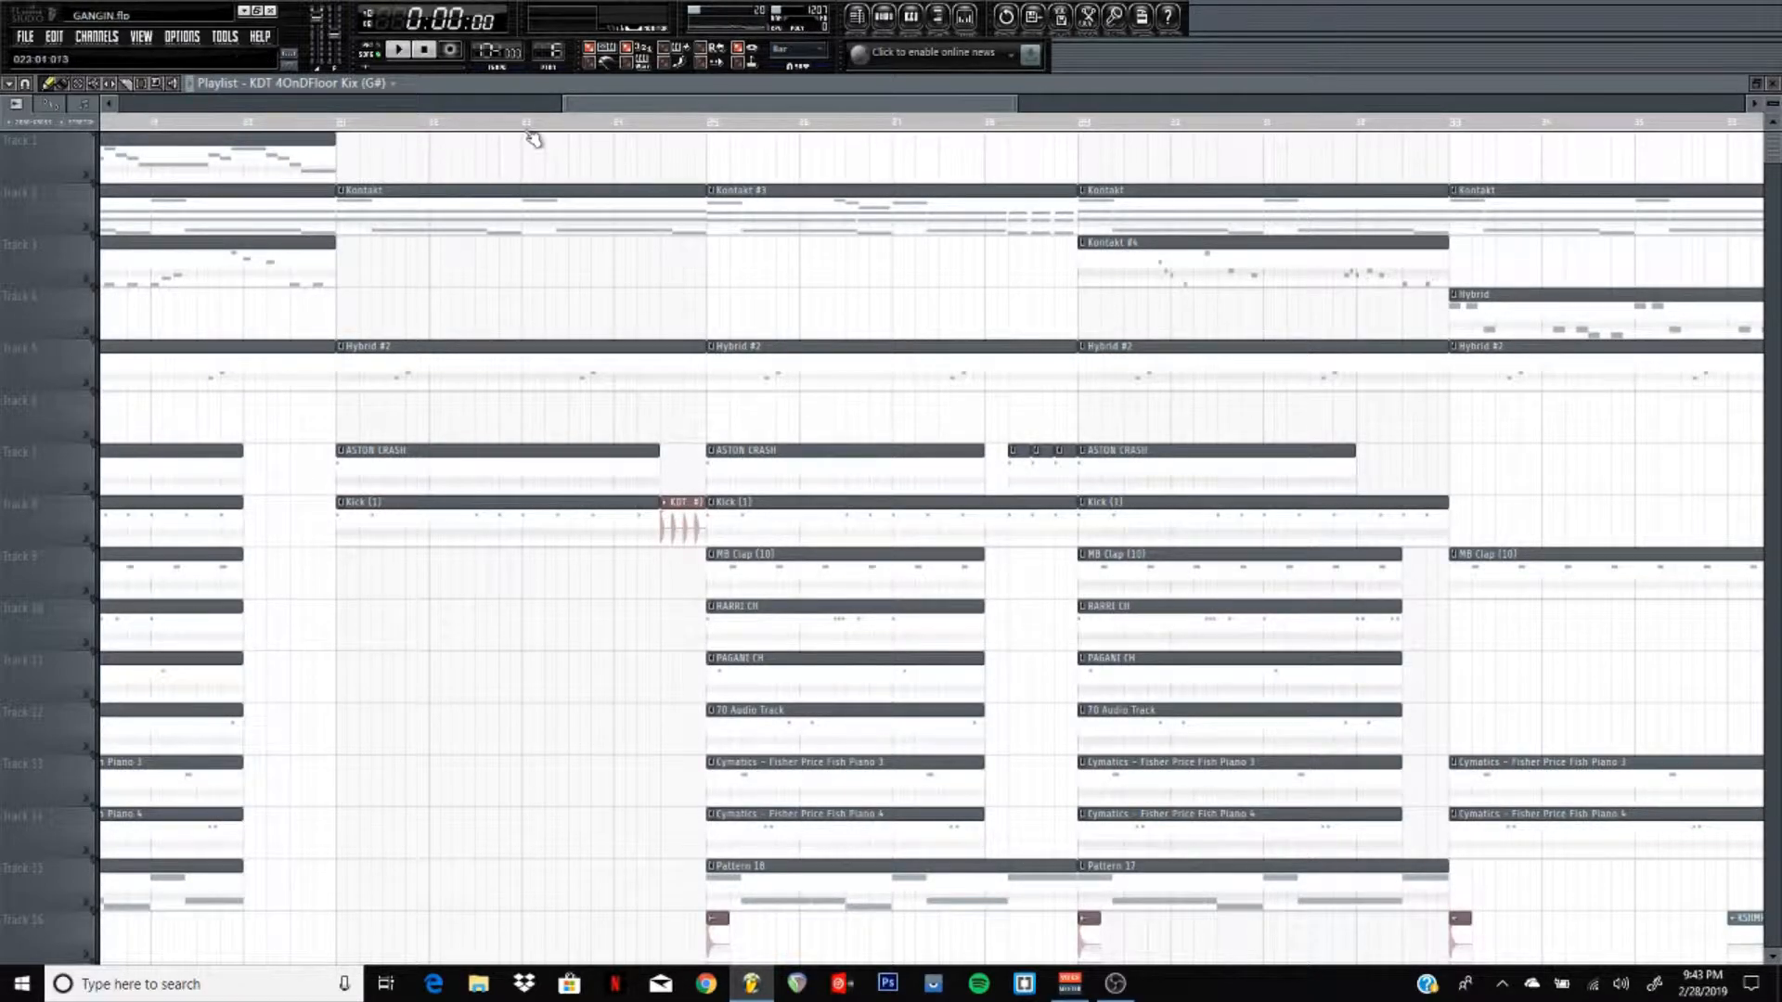
pyautogui.scroll(-3, 533, 138)
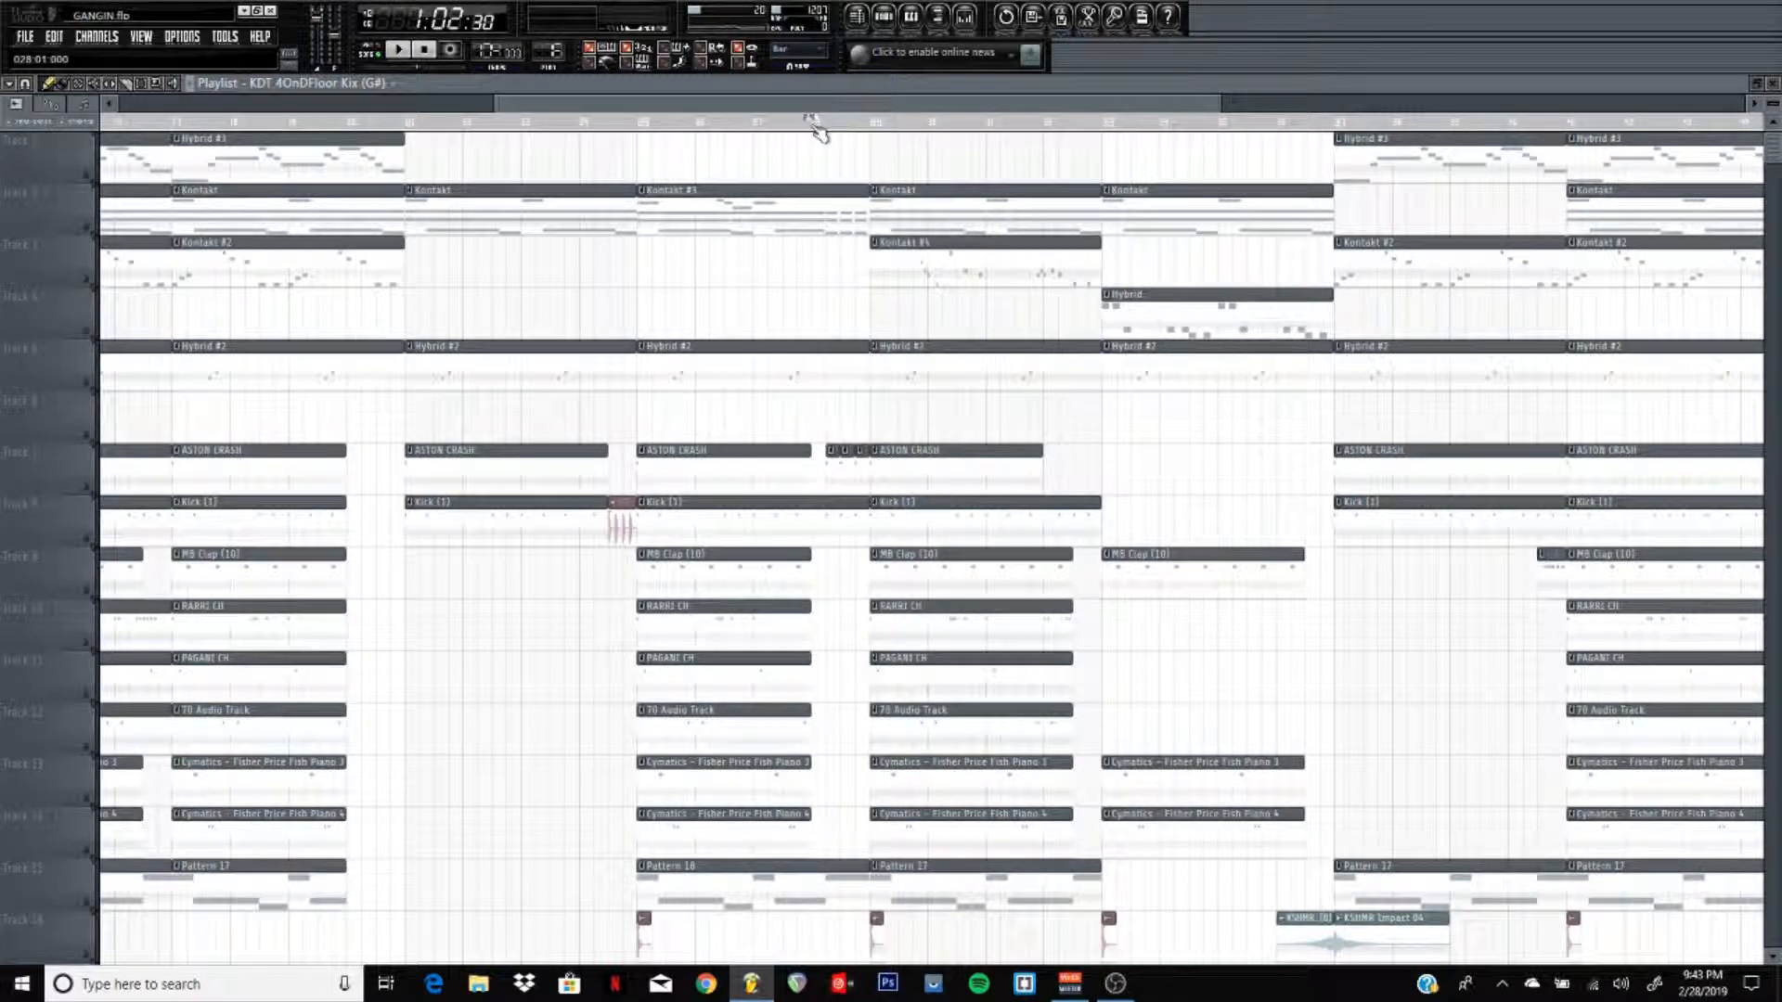
pyautogui.press('space')
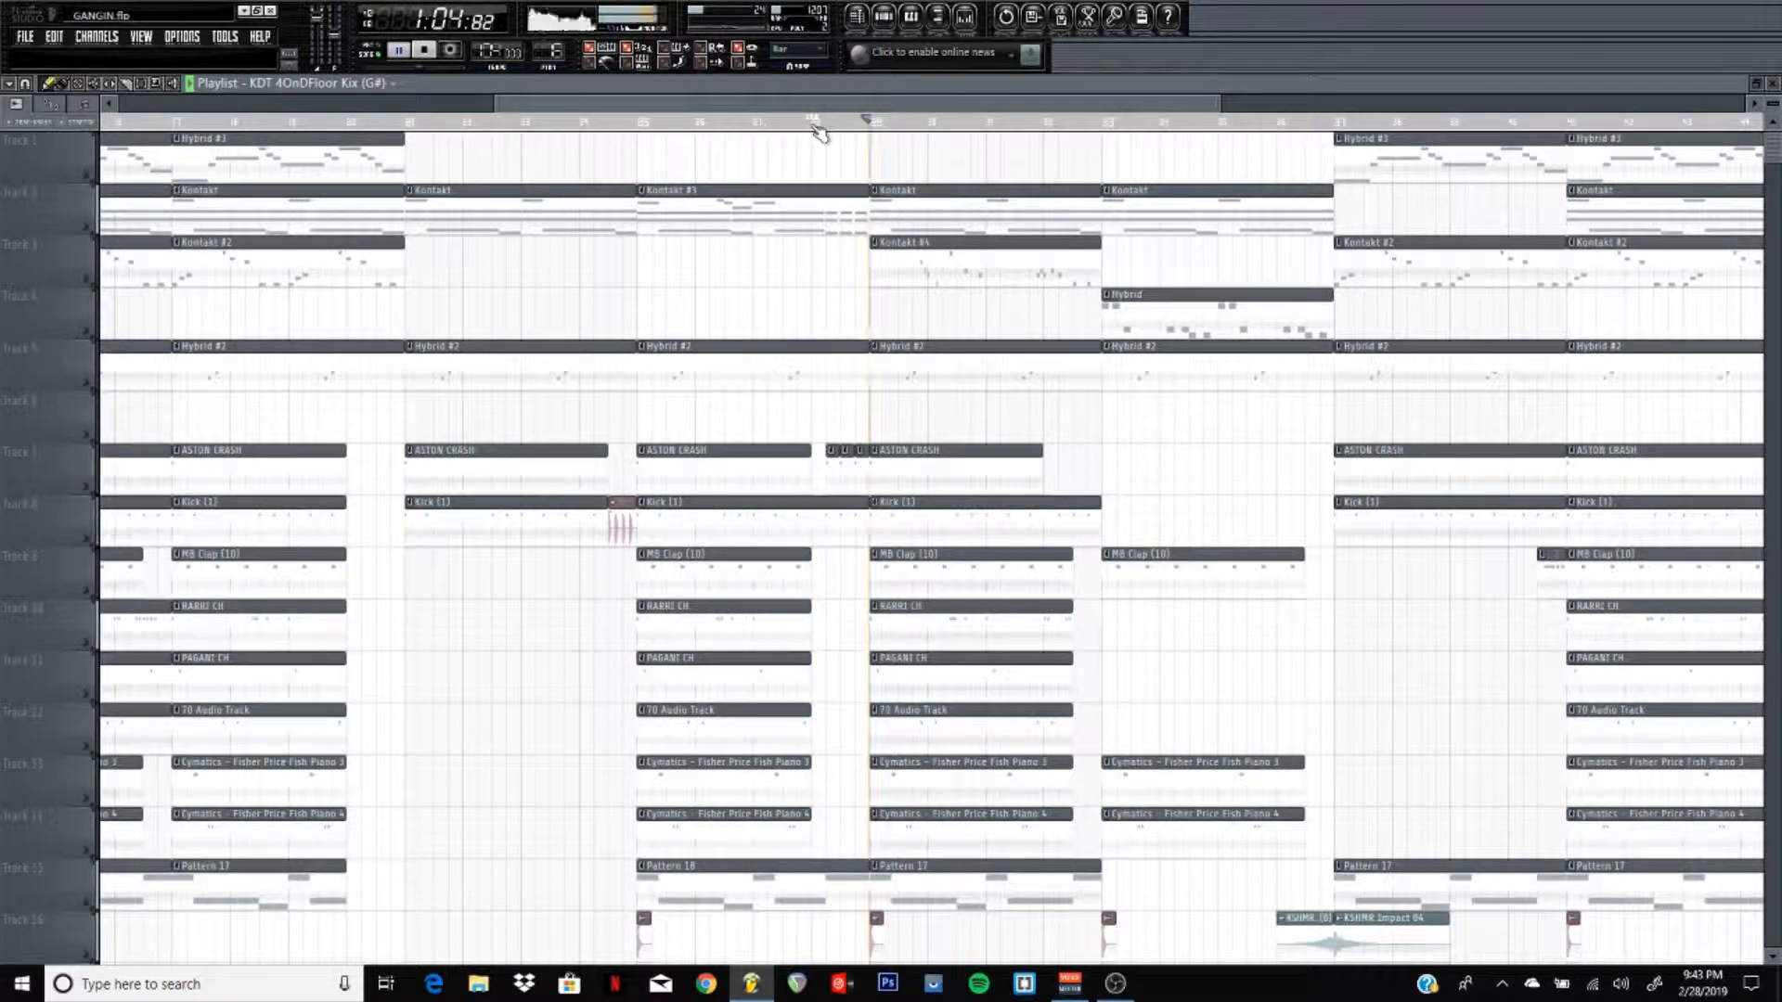
pyautogui.press('space')
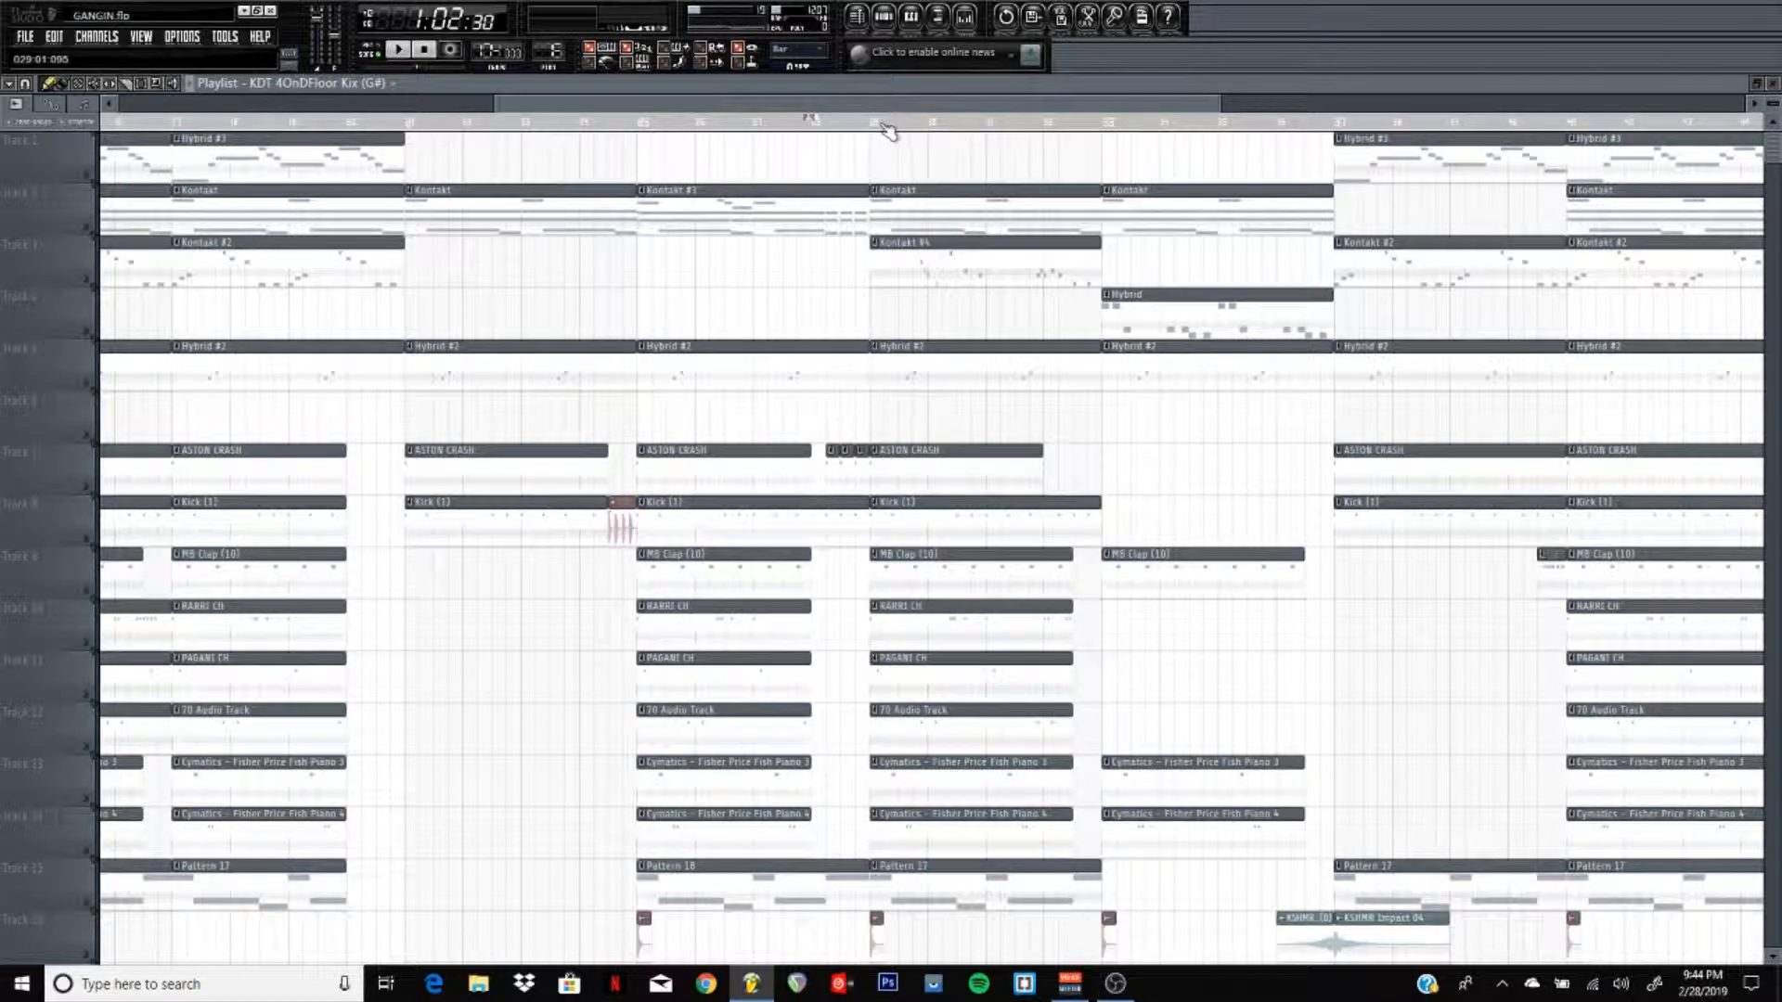
pyautogui.press('space')
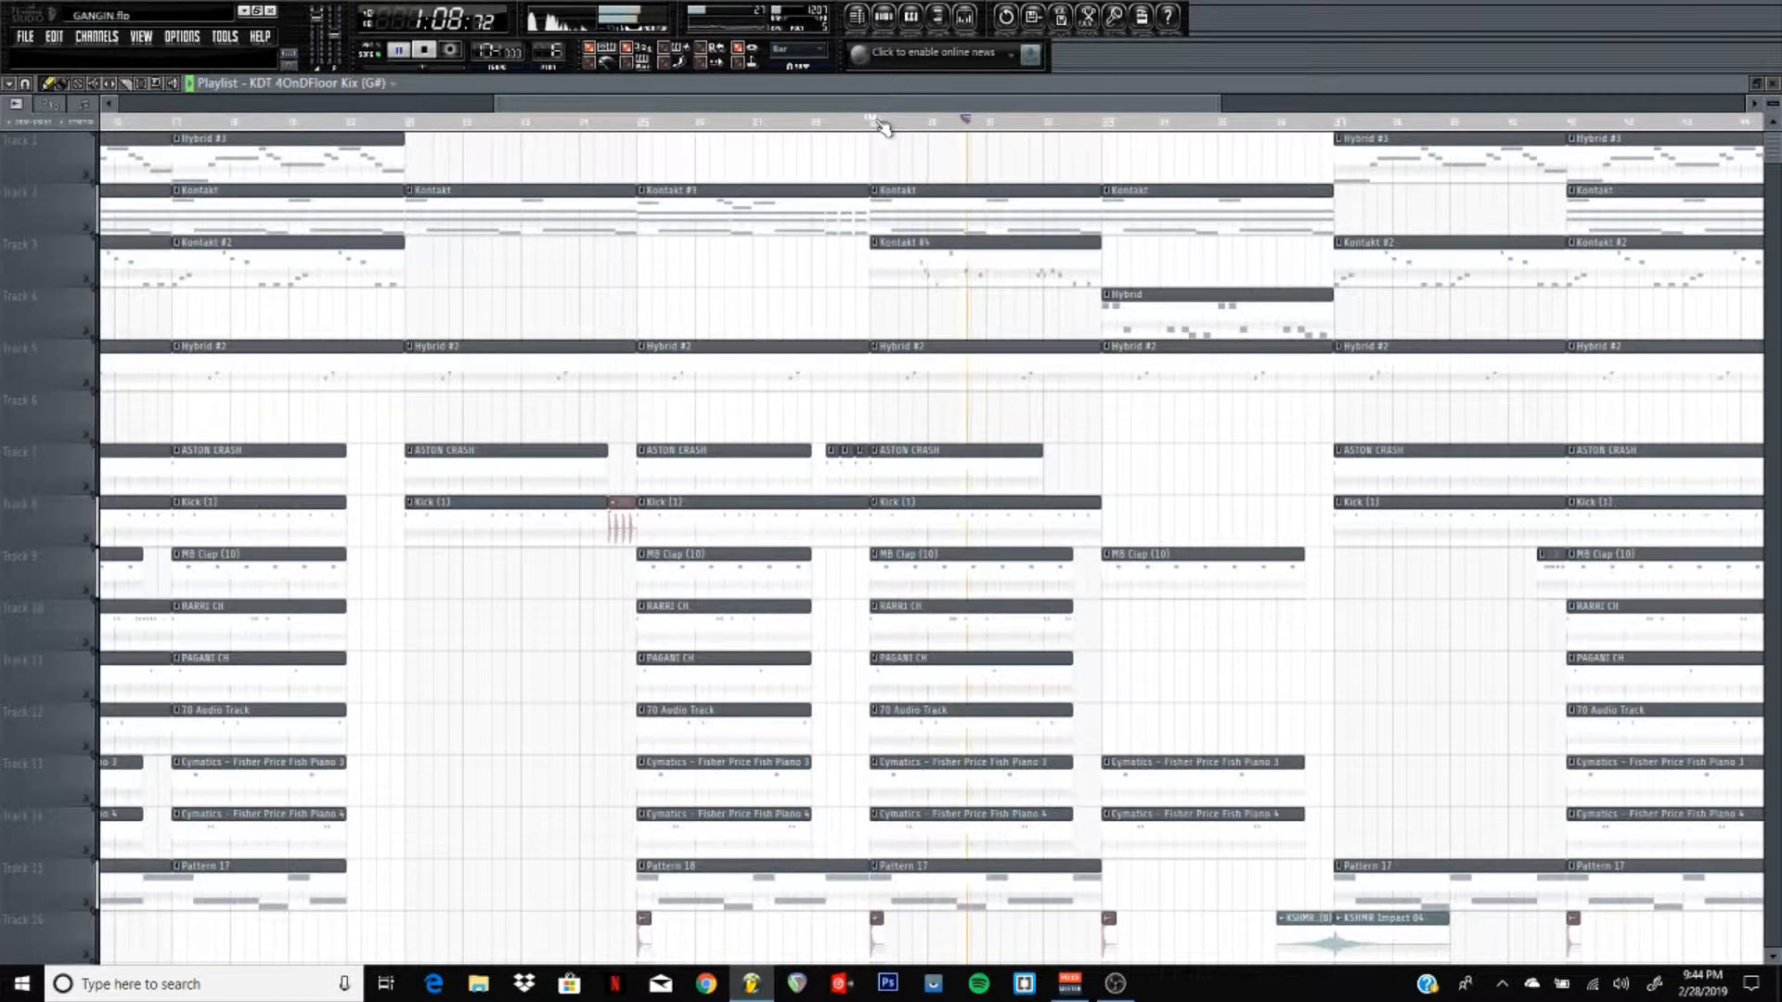
pyautogui.press('space')
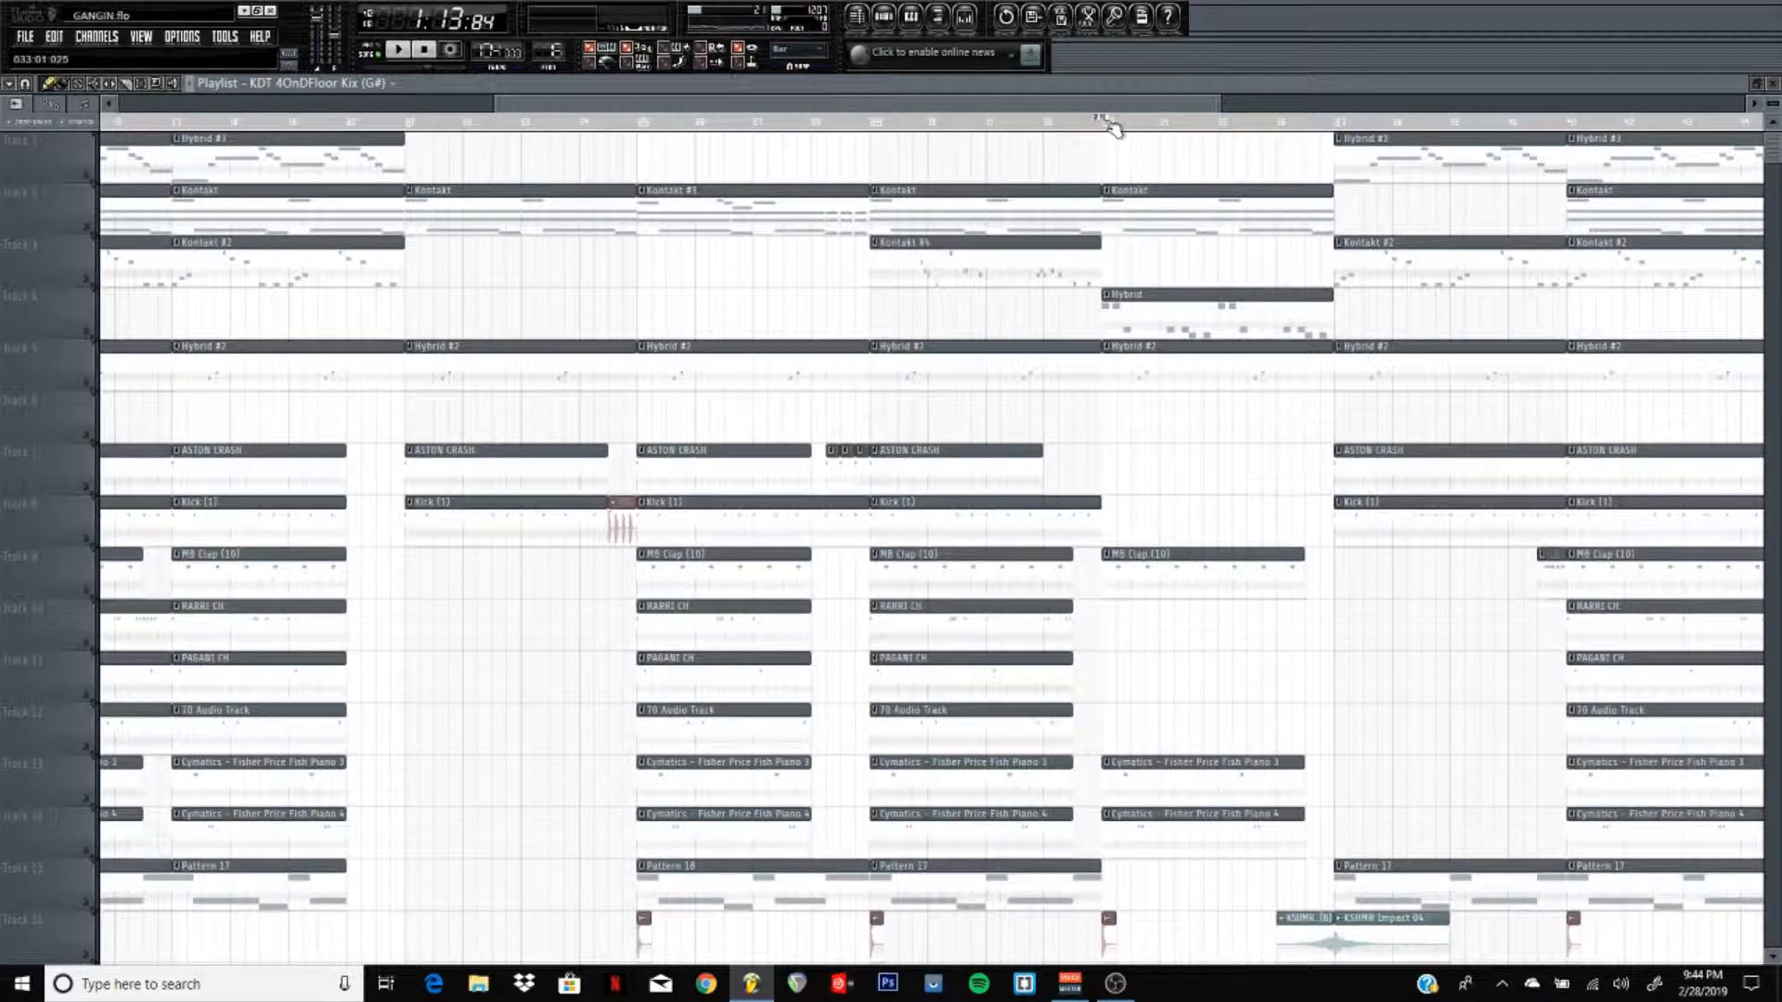
# - Play the arrangement from bar 33 into the following Hybrid #3 section, and stop playback with the song position reset
pyautogui.press('space')
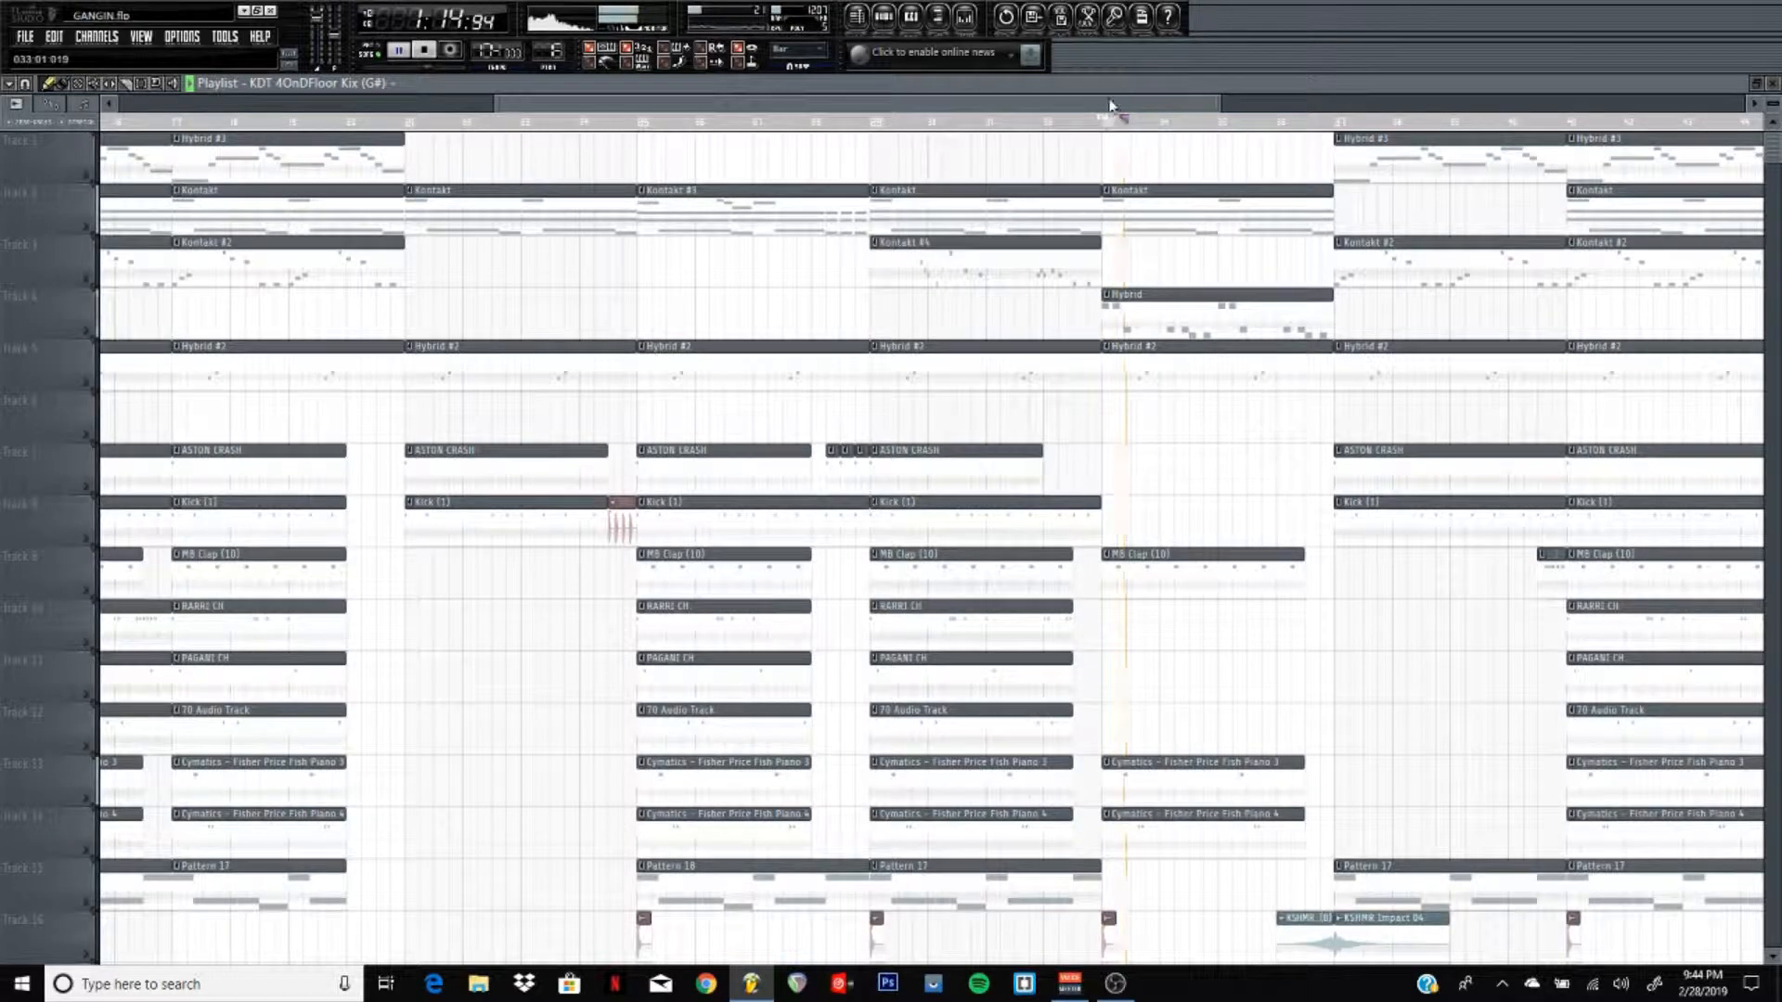
pyautogui.scroll(-3, 1213, 129)
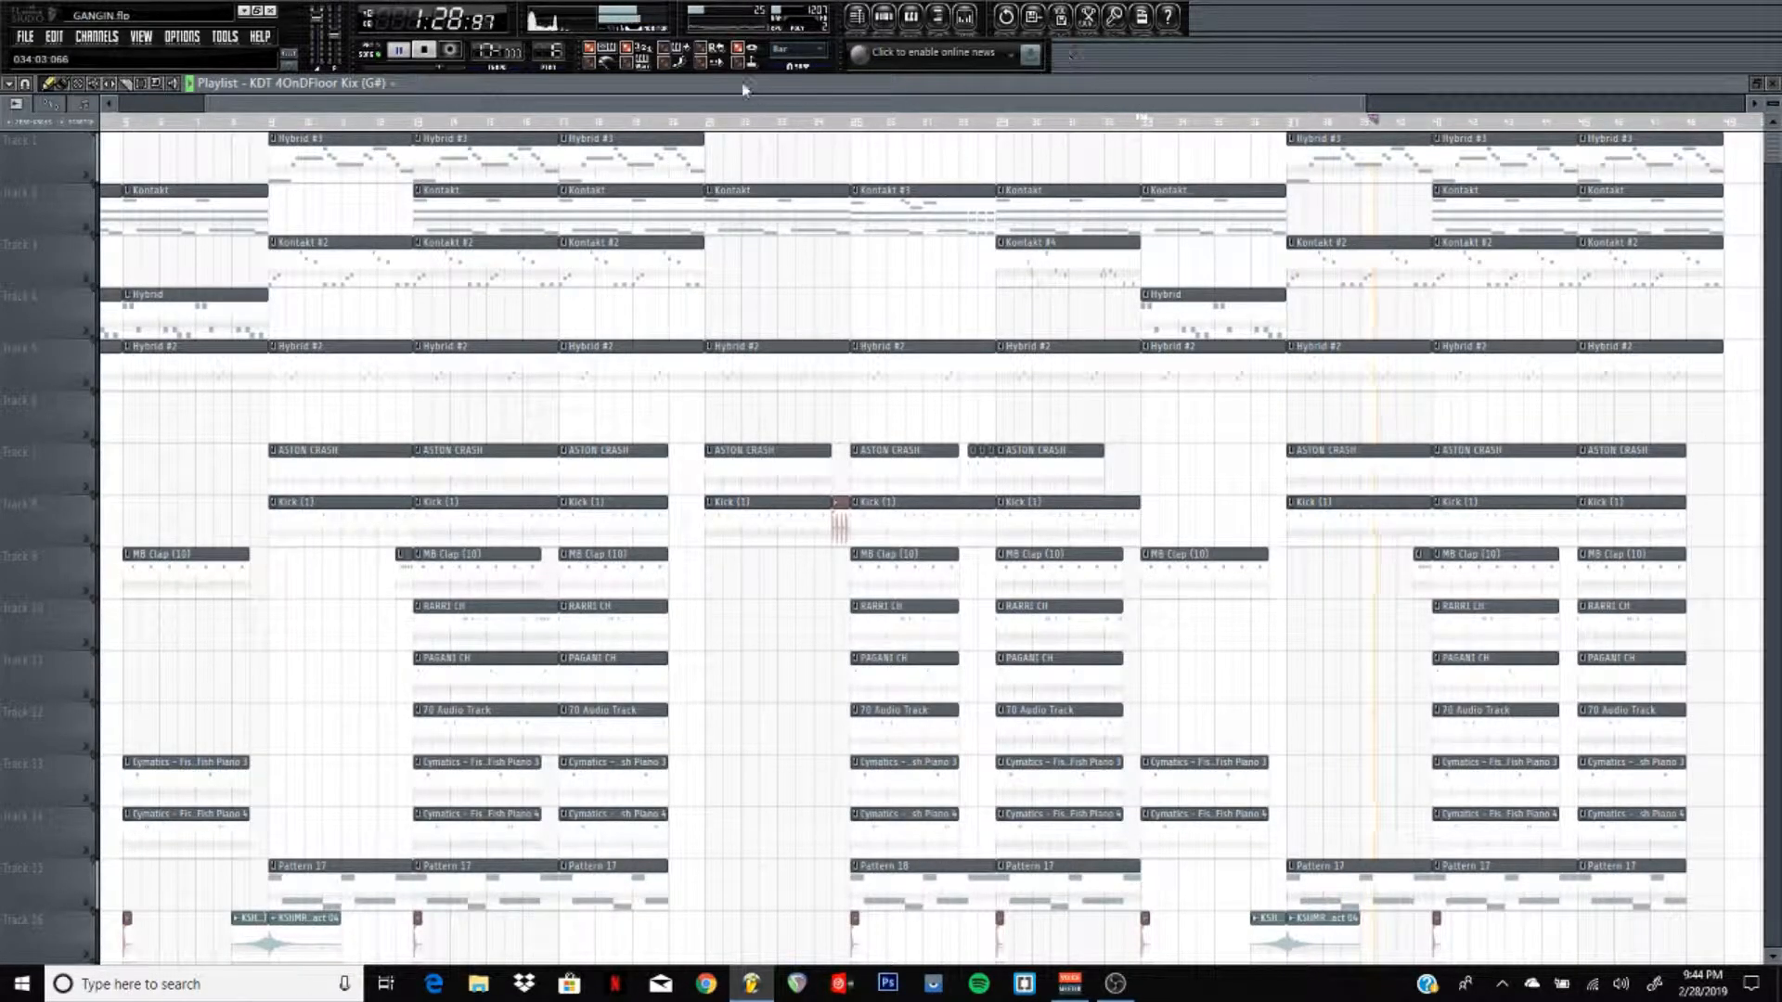
pyautogui.click(427, 50)
pyautogui.click(424, 51)
pyautogui.scroll(-2, 533, 123)
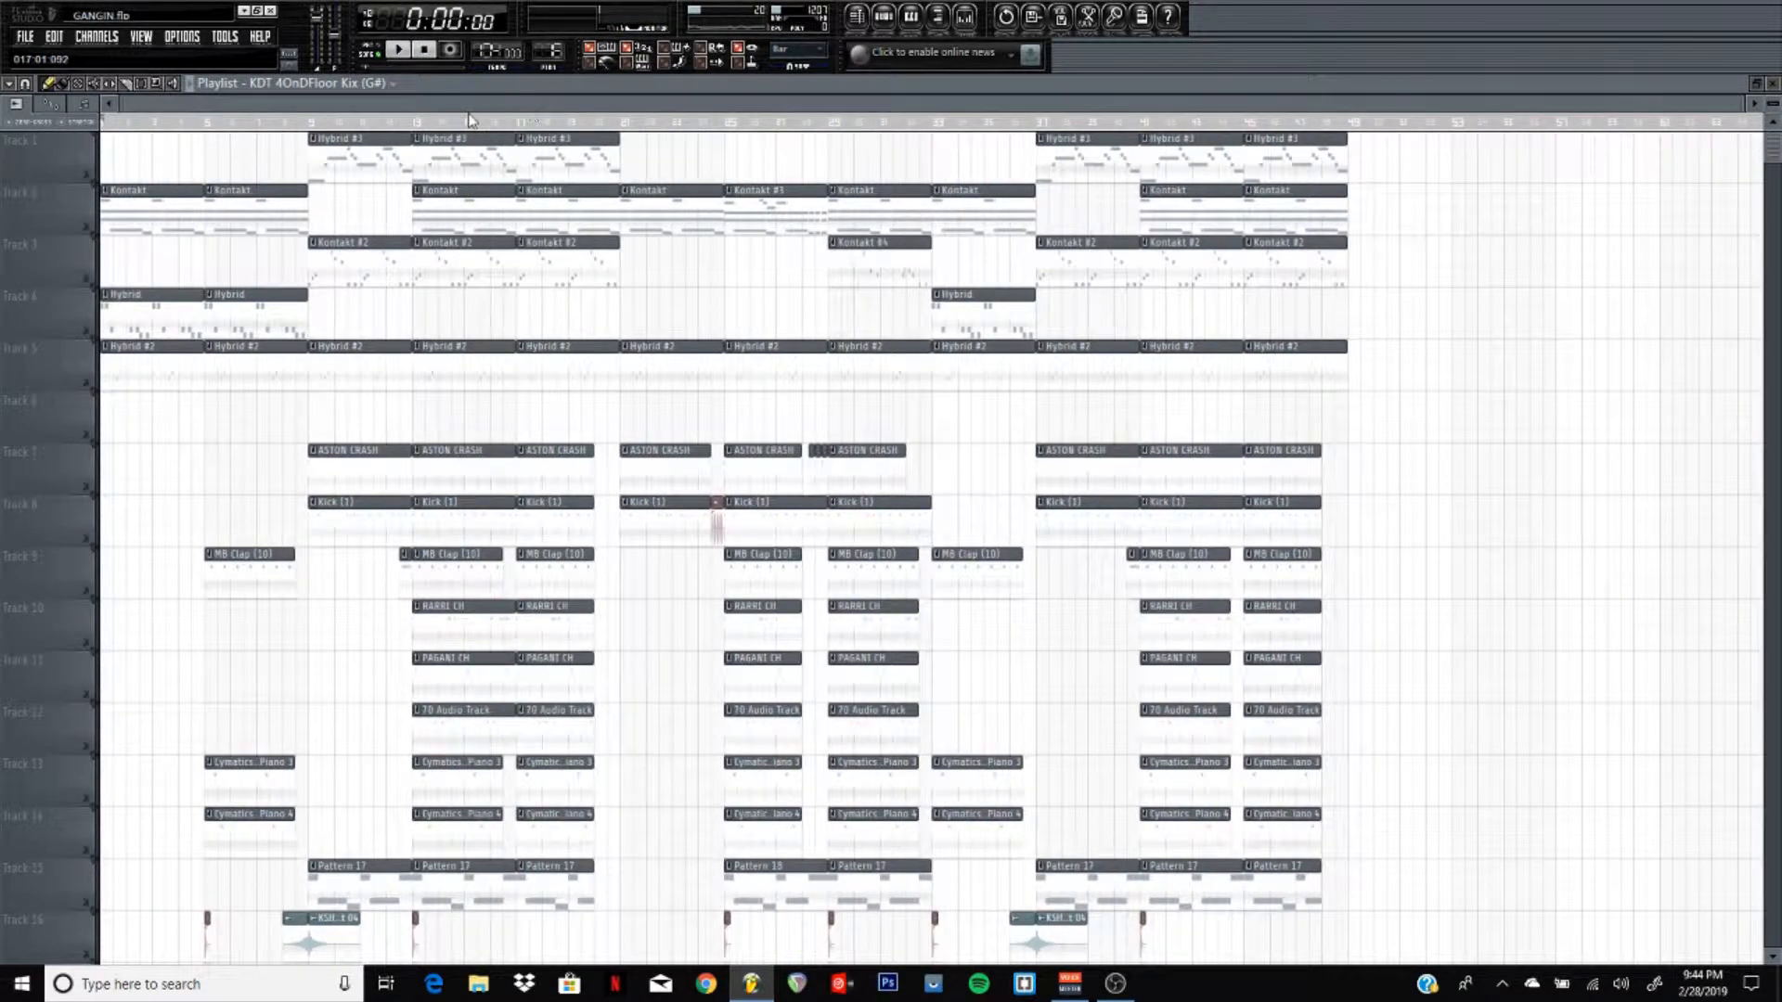
pyautogui.scroll(2, 484, 119)
pyautogui.scroll(3, 436, 120)
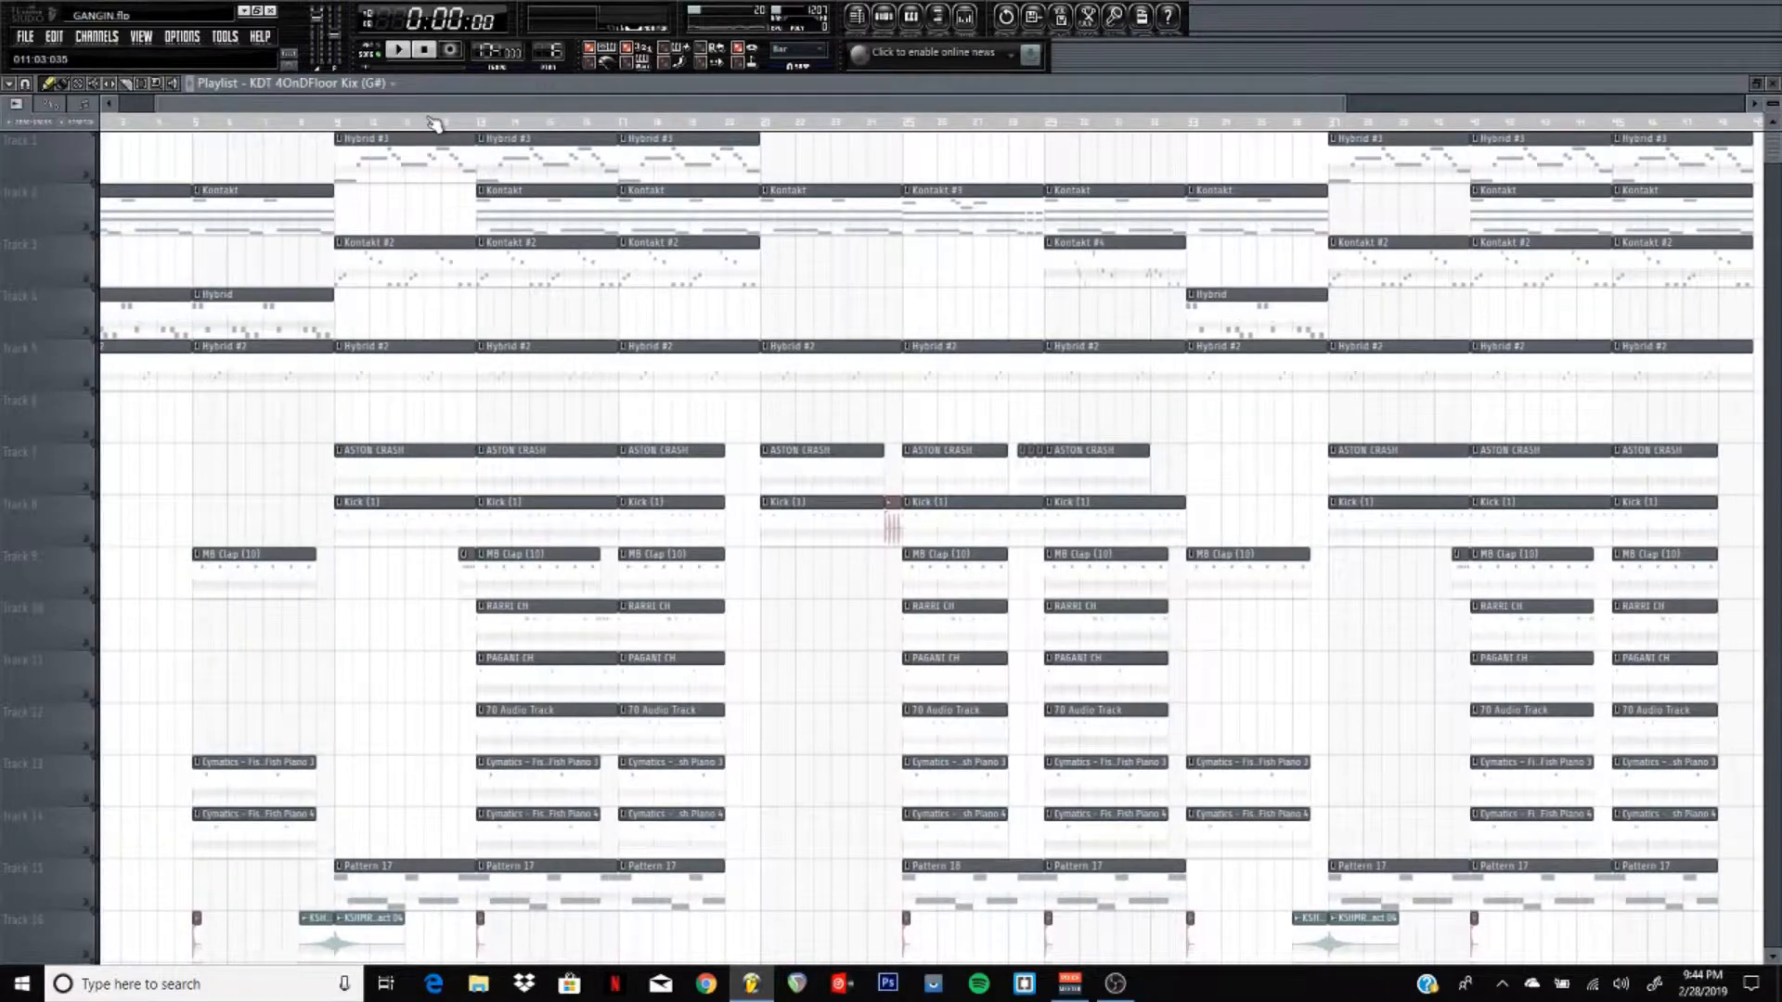
pyautogui.scroll(-2, 377, 125)
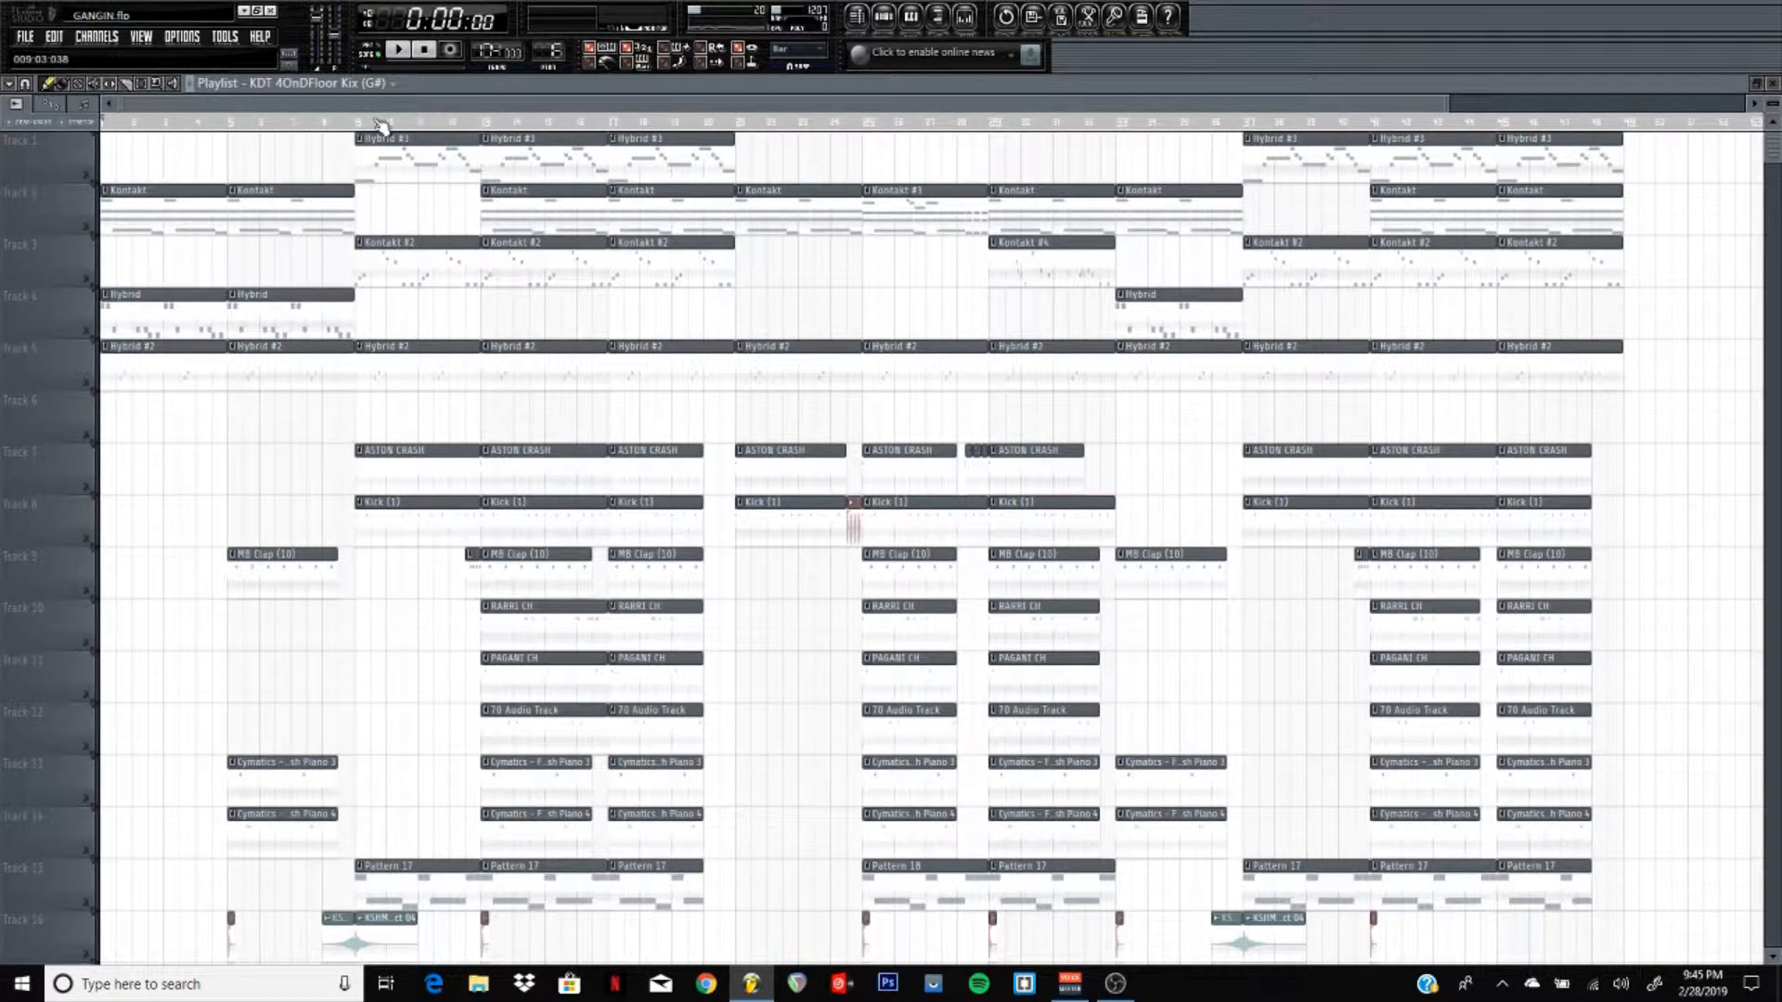
pyautogui.scroll(2, 501, 120)
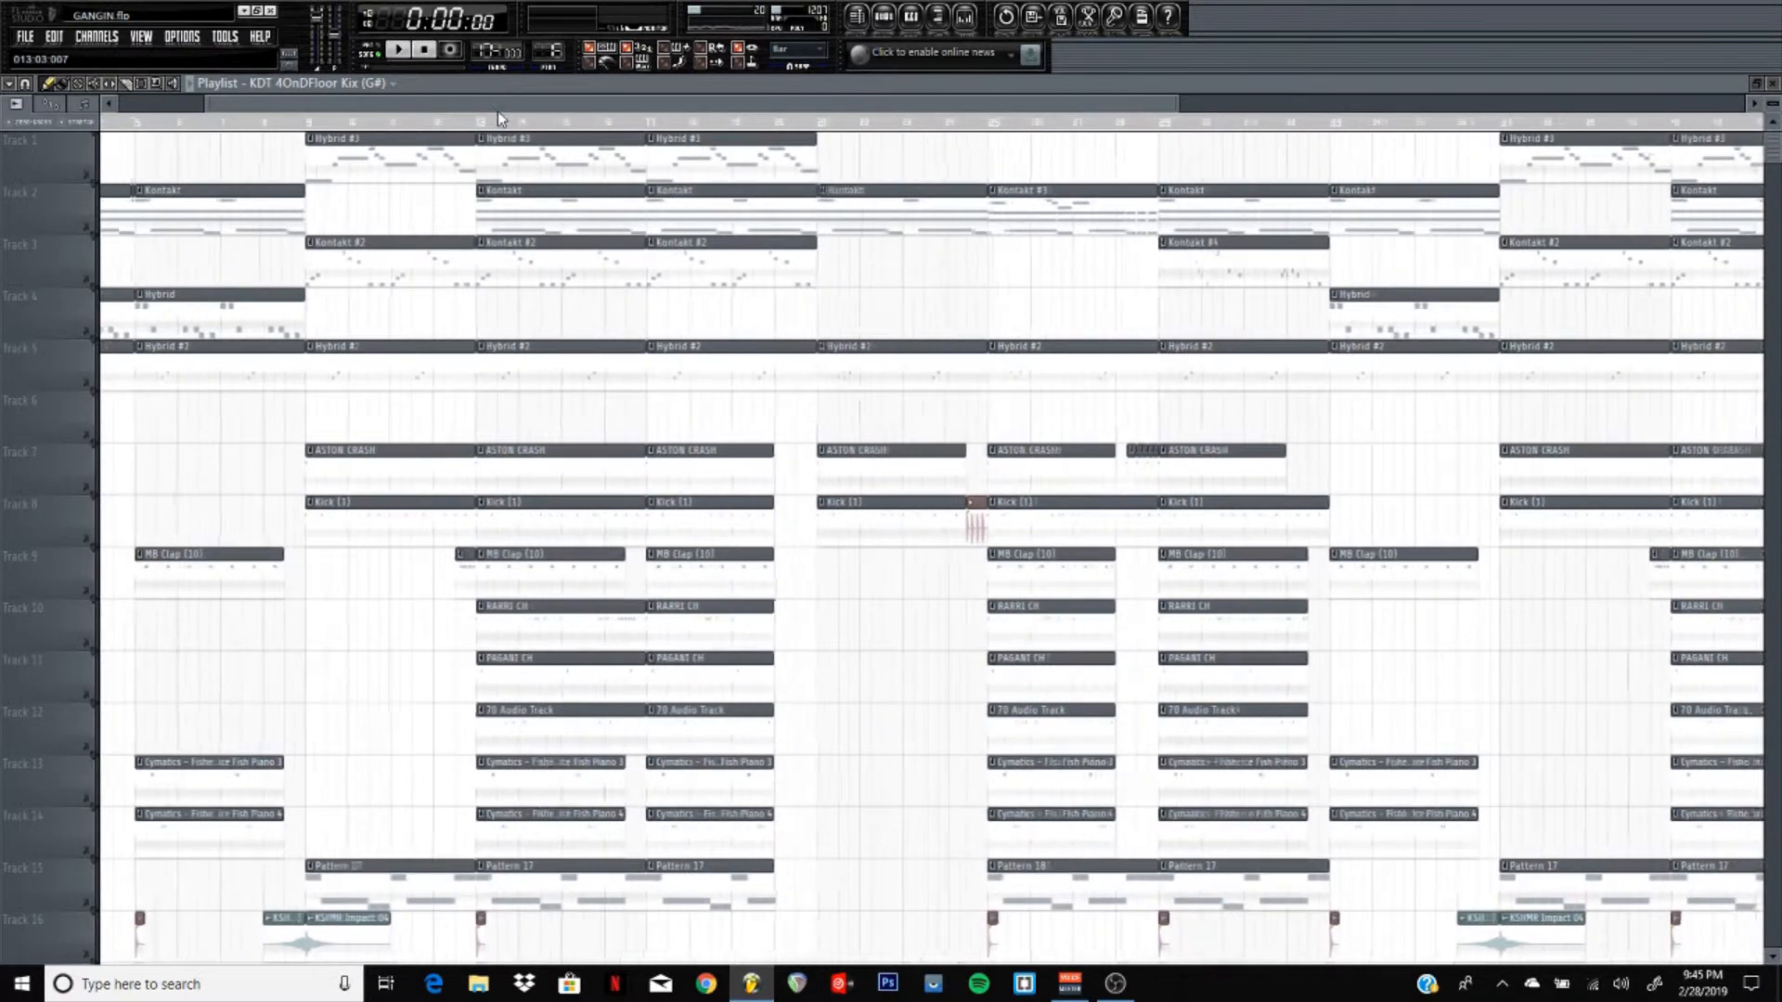
pyautogui.moveTo(497, 111); pyautogui.dragTo(269, 152)
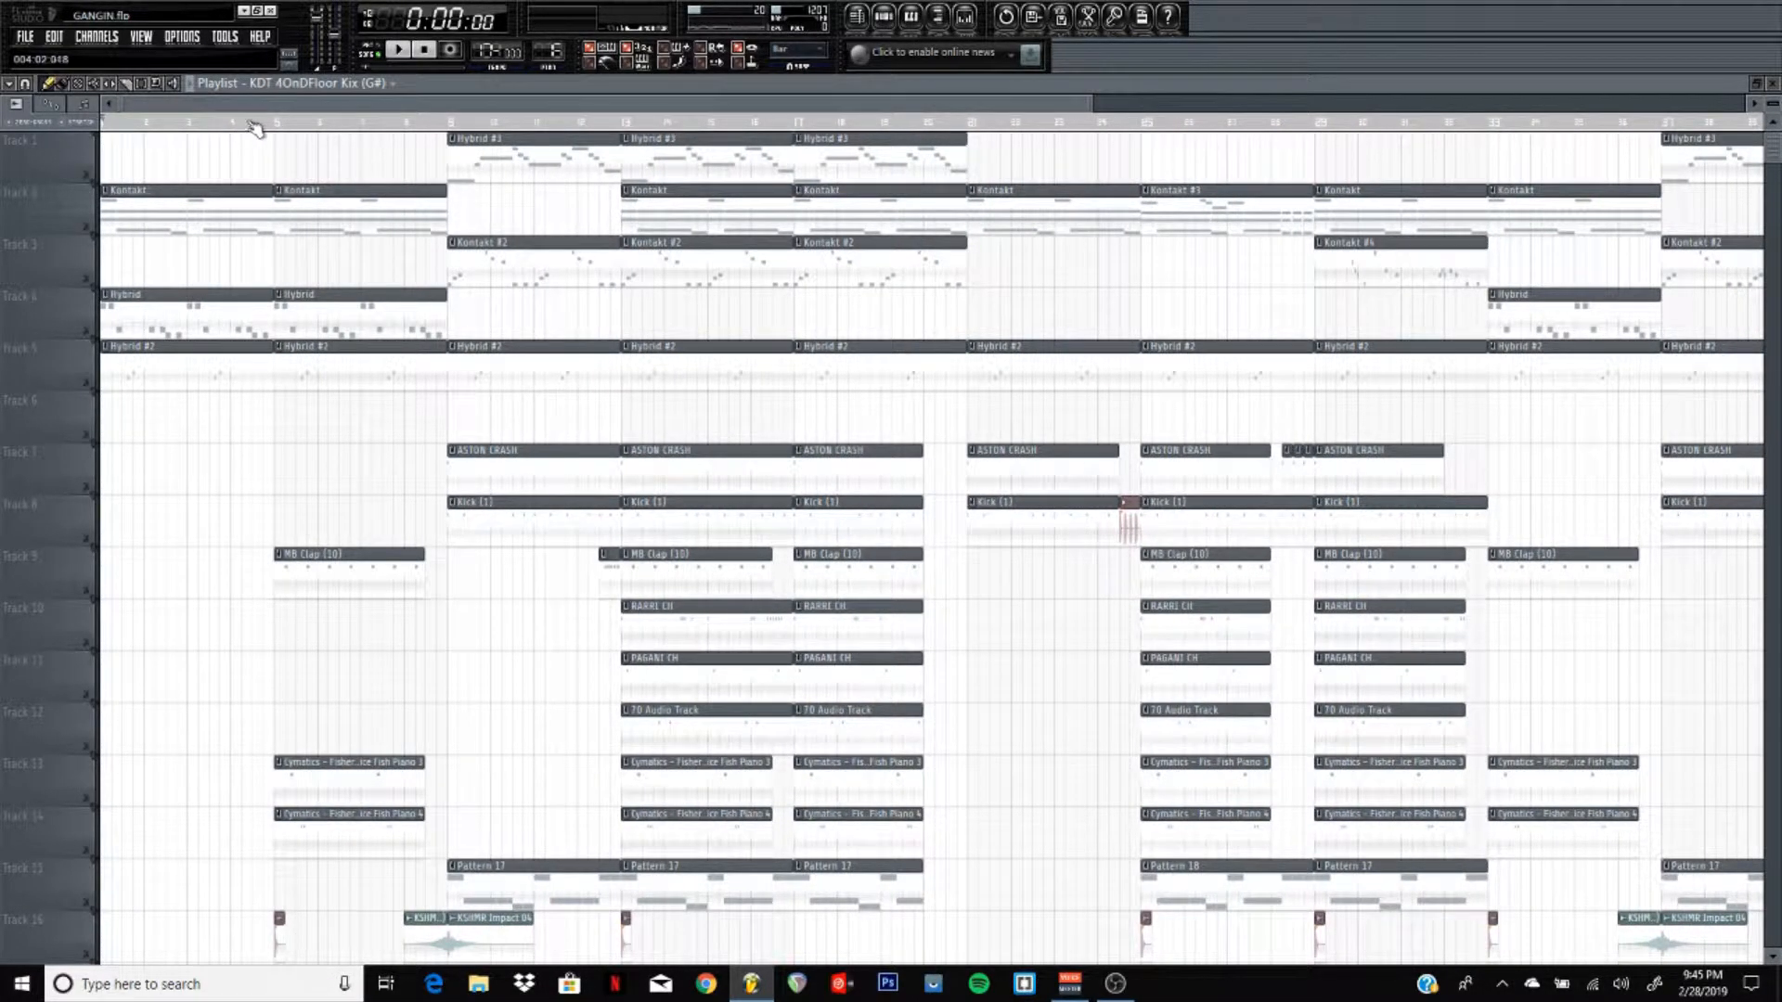
pyautogui.scroll(-2, 258, 128)
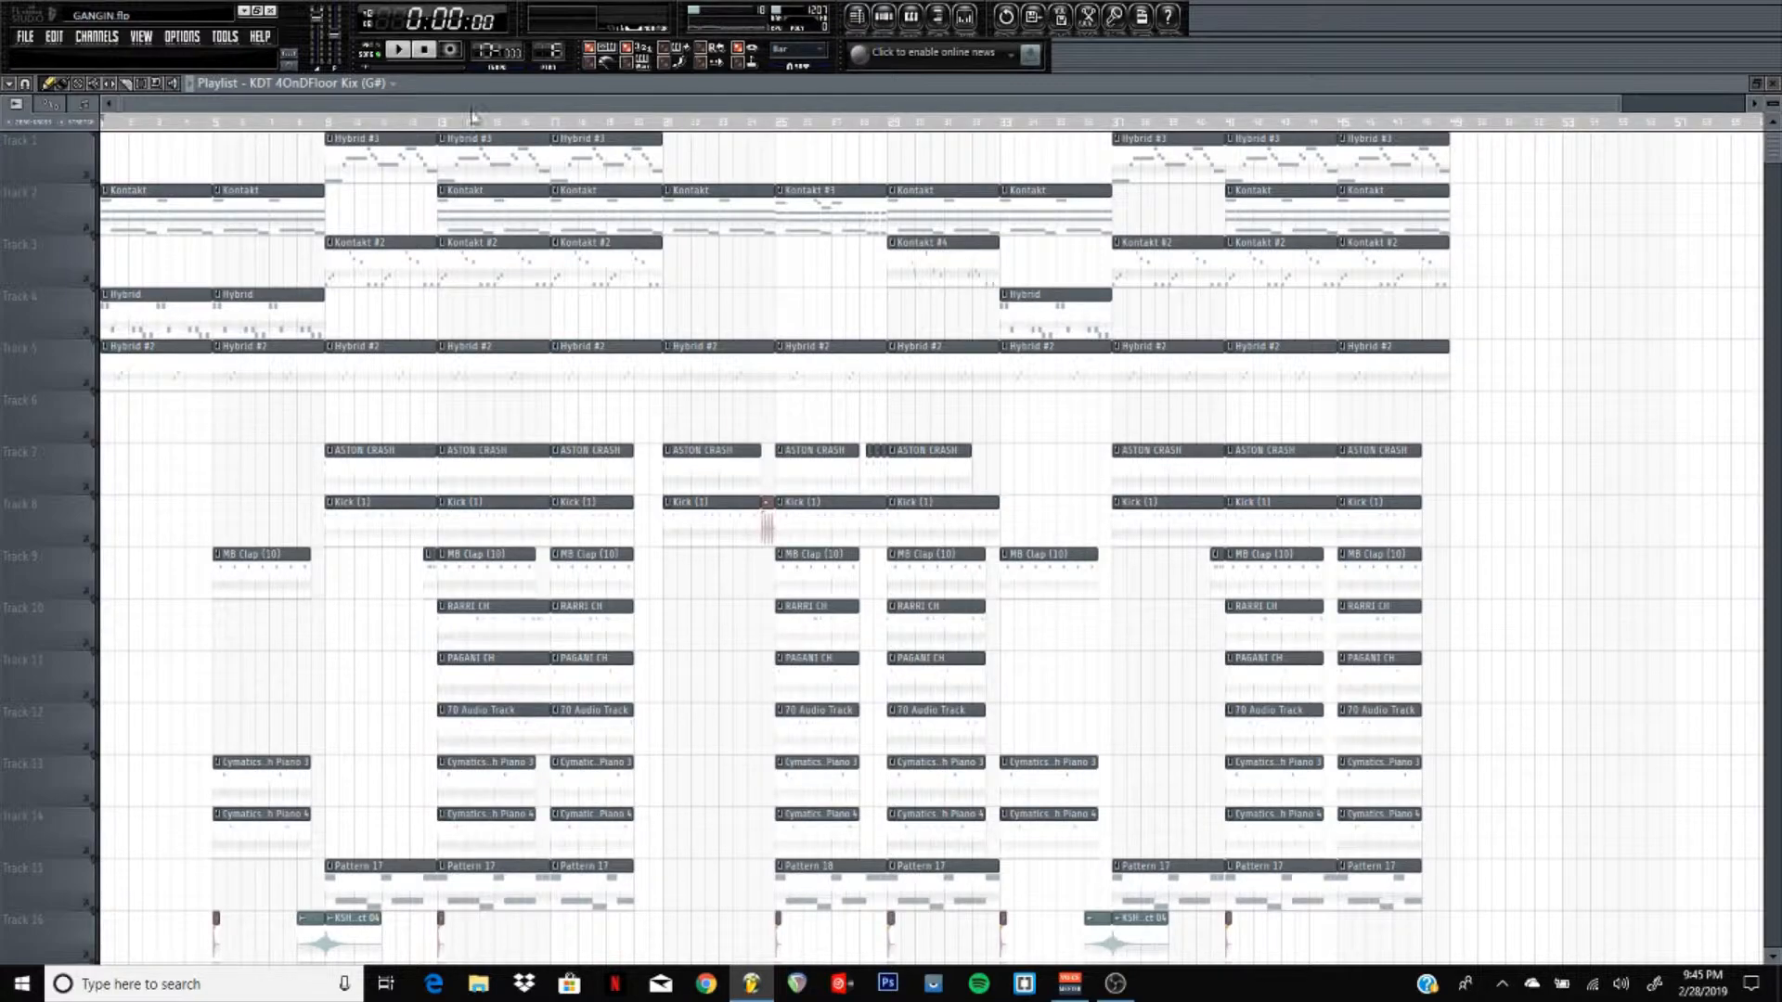
pyautogui.scroll(3, 478, 120)
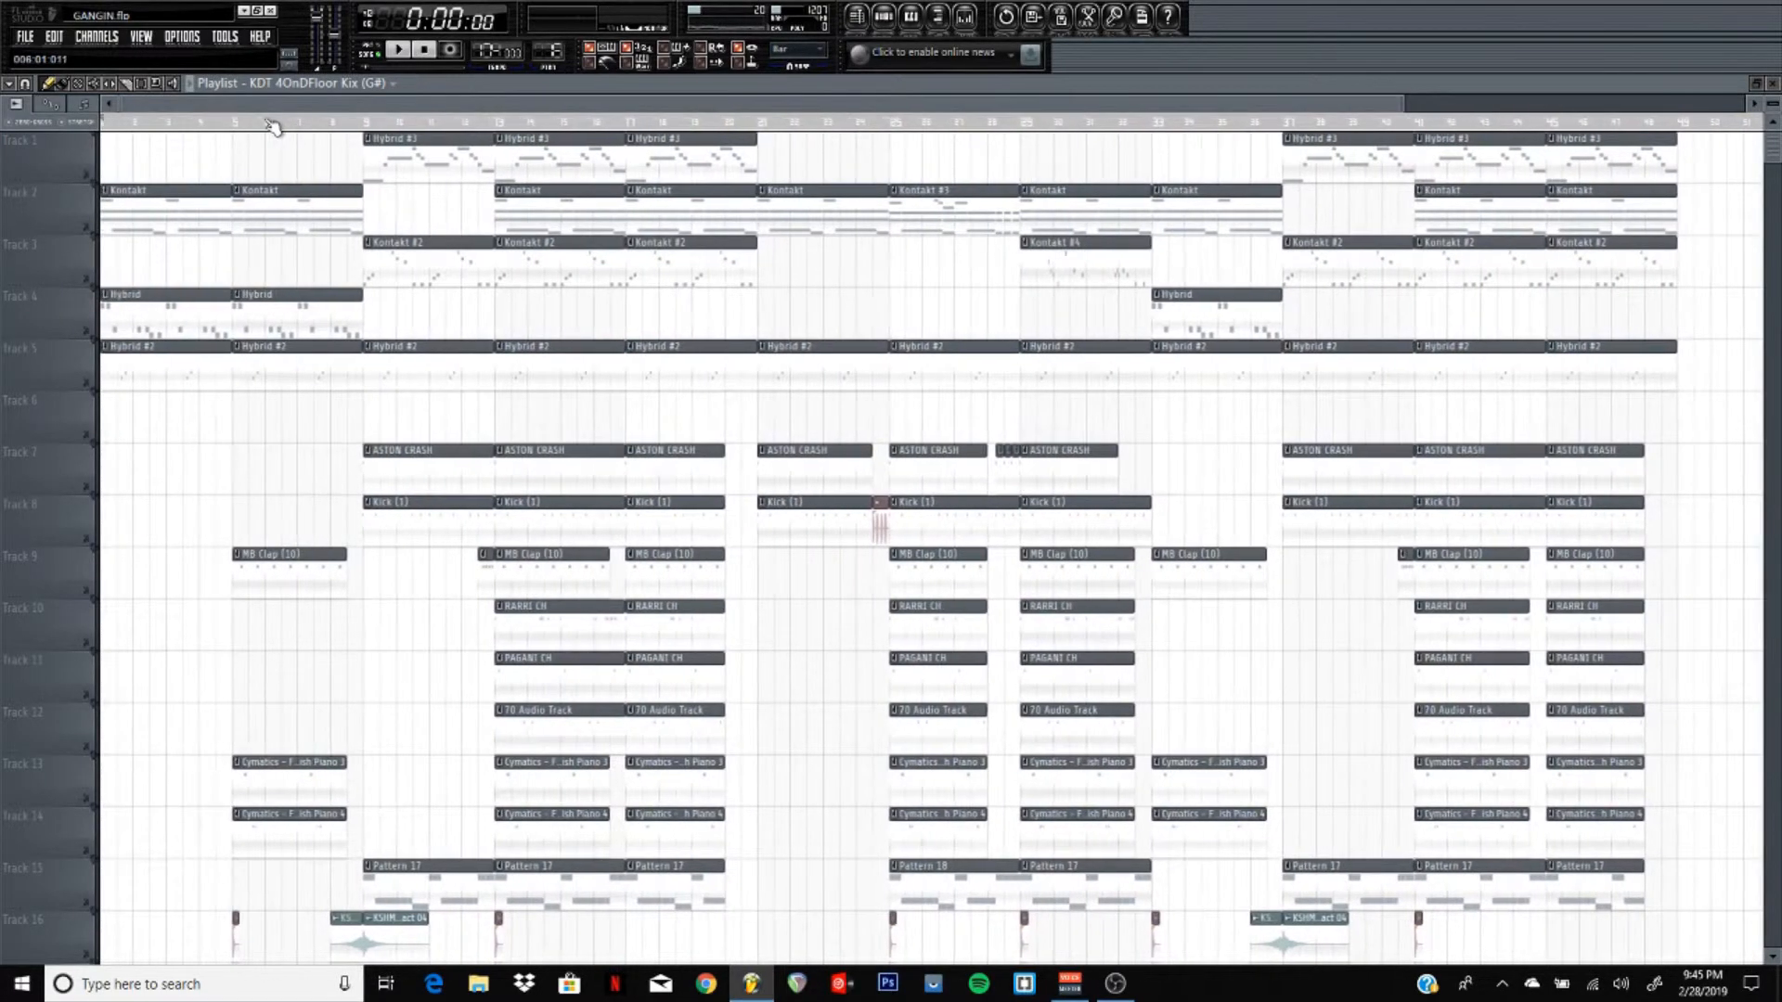